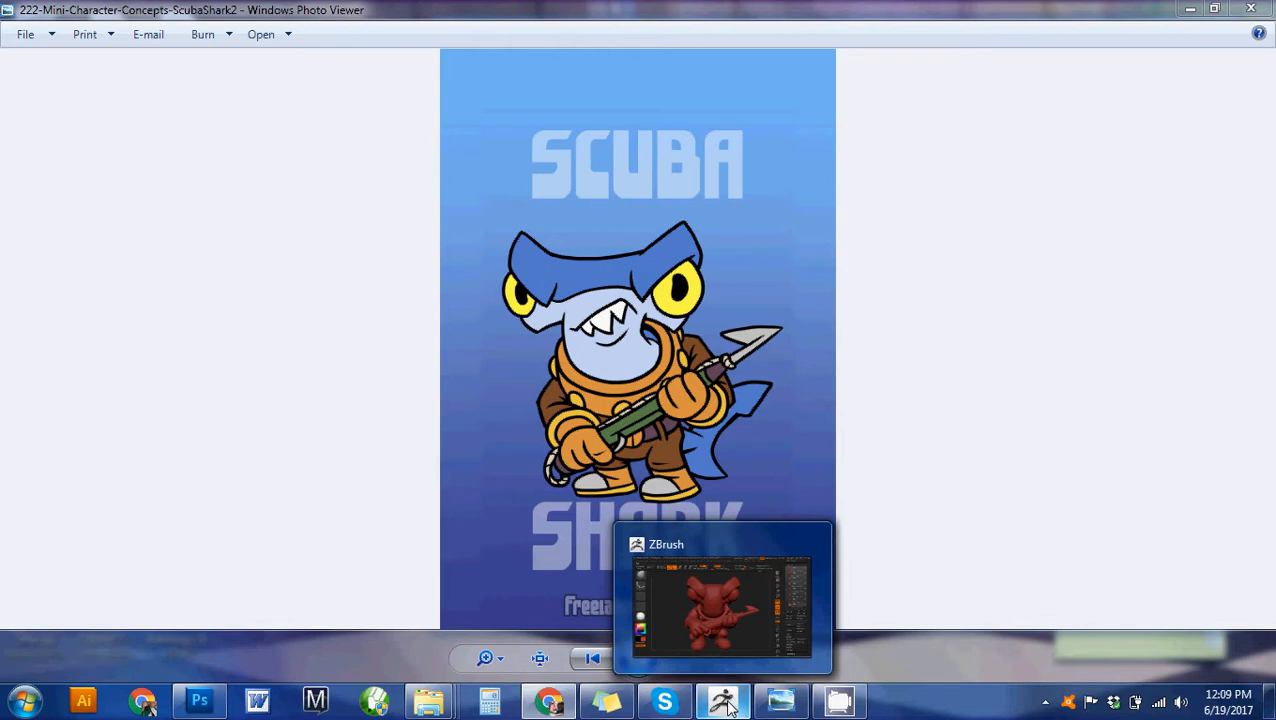
# Step: Switch to ZBrush and make the shark's head the active subtool
pyautogui.click(729, 705)
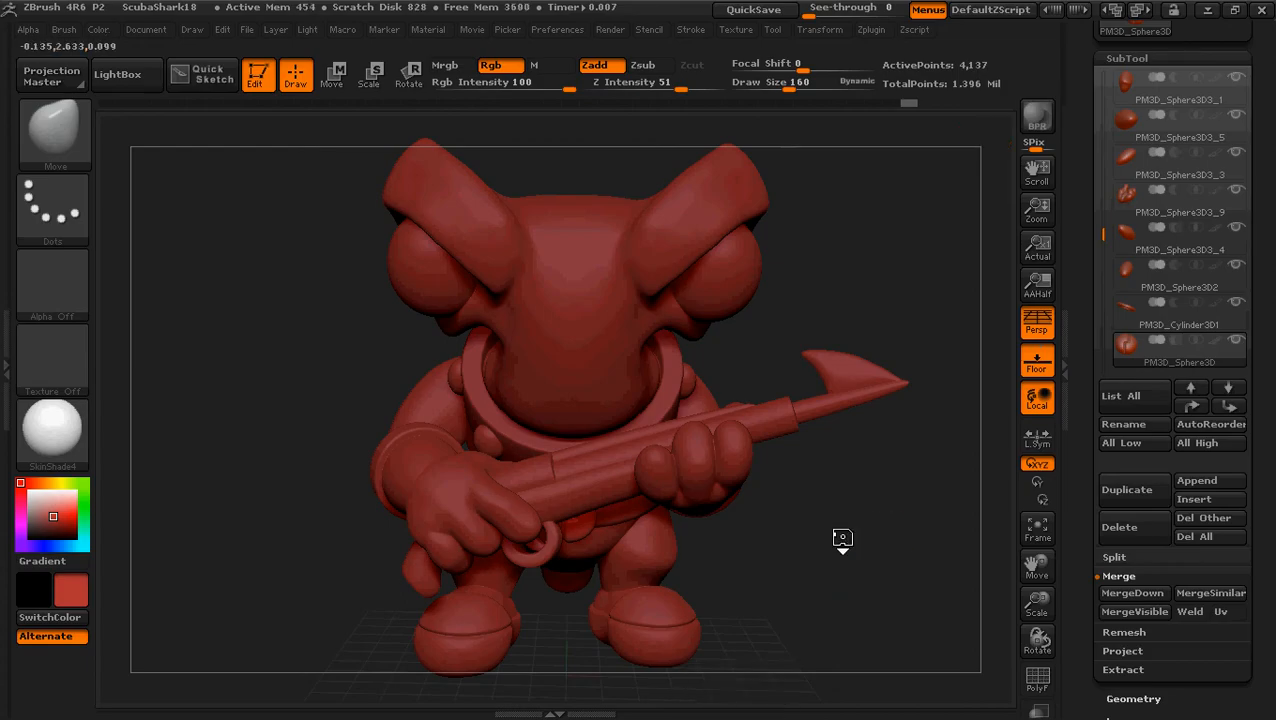
pyautogui.moveTo(843, 538)
pyautogui.mouseDown()
pyautogui.moveTo(801, 538)
pyautogui.moveTo(889, 542)
pyautogui.moveTo(865, 533)
pyautogui.mouseUp()
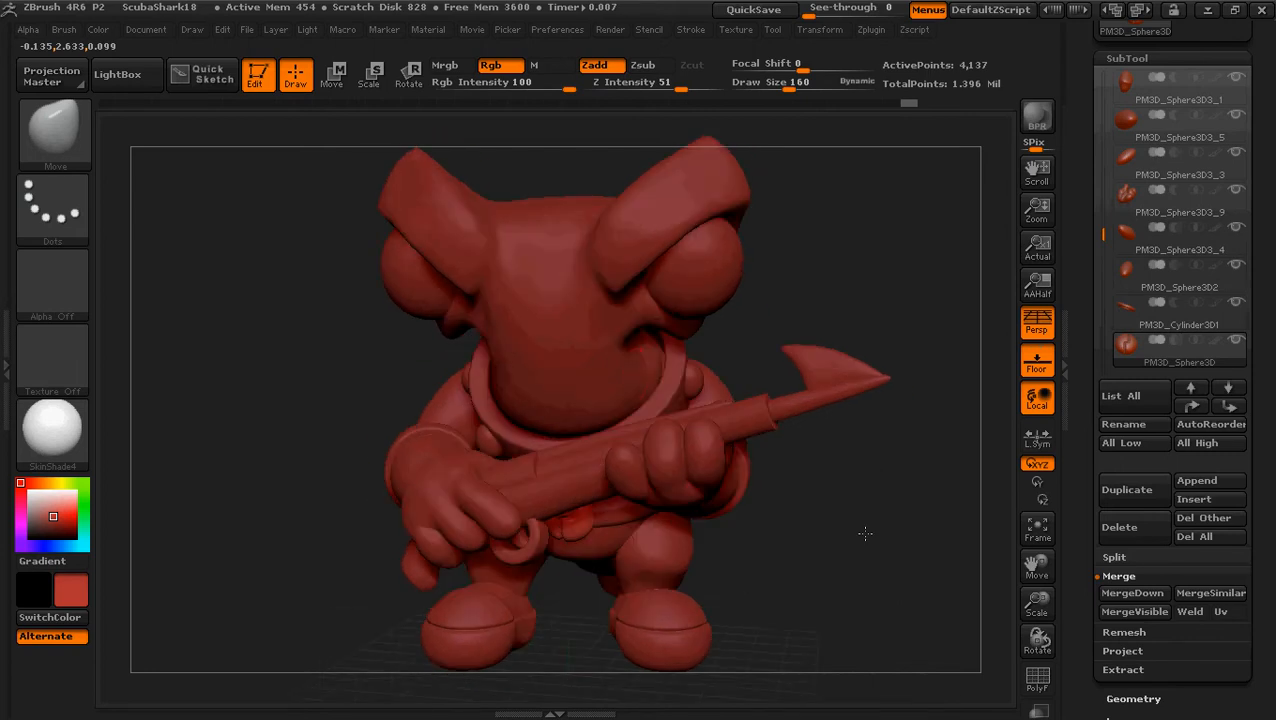
pyautogui.keyDown('alt'); pyautogui.click(636, 372); pyautogui.keyUp('alt')
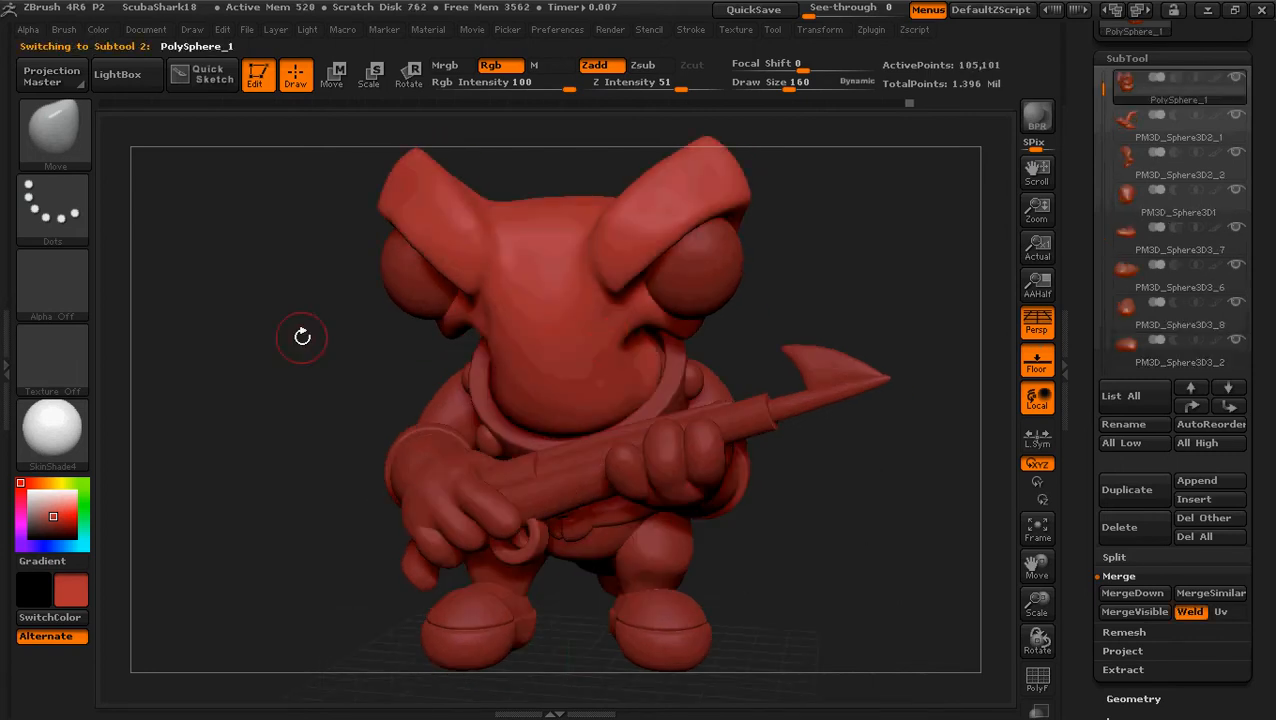
pyautogui.moveTo(302, 336); pyautogui.dragTo(322, 342)
pyautogui.keyDown('ctrl'); pyautogui.moveTo(911, 285); pyautogui.dragTo(881, 241, button='right'); pyautogui.keyUp('ctrl')
pyautogui.moveTo(854, 293)
pyautogui.mouseDown()
pyautogui.moveTo(828, 341)
pyautogui.moveTo(813, 341)
pyautogui.mouseUp()
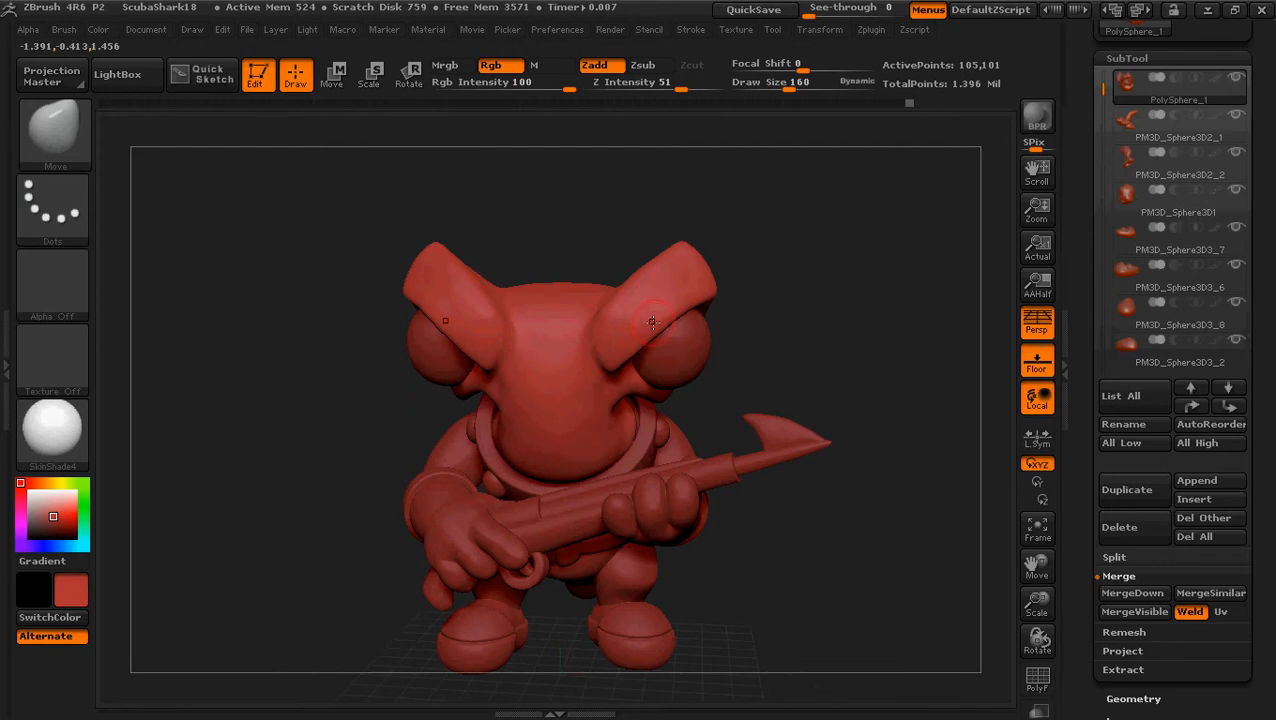
# Step: Try to pull both brow ridges outward symmetrically using the Move brush at draw size 324
pyautogui.press(']')
pyautogui.press(']')
pyautogui.moveTo(677, 287); pyautogui.dragTo(945, 232)
pyautogui.press('ctrl')
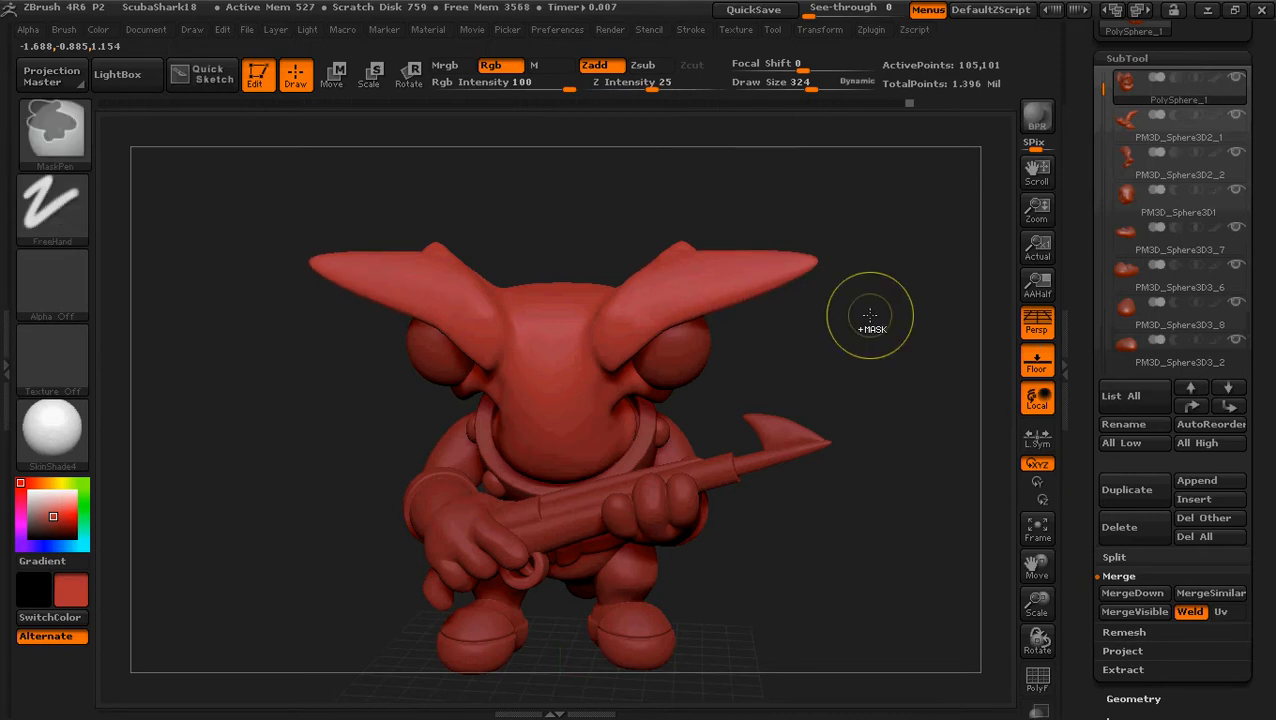
pyautogui.hotkey('ctrl', 'z')
pyautogui.moveTo(591, 425); pyautogui.dragTo(690, 420)
pyautogui.press('ctrl')
pyautogui.hotkey('ctrl', 'z')
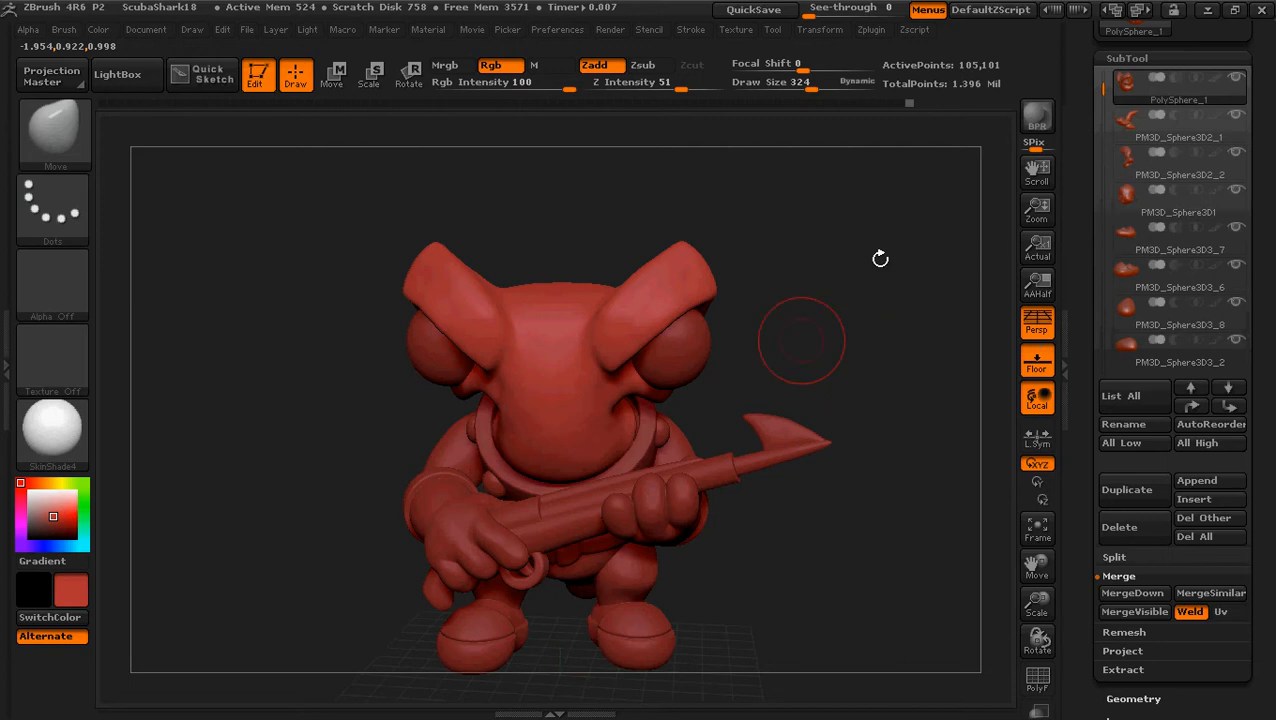
# Step: Check the Scuba Shark reference picture and test pulling the brow outward, first on one side only and again with symmetry
pyautogui.click(1207, 10)
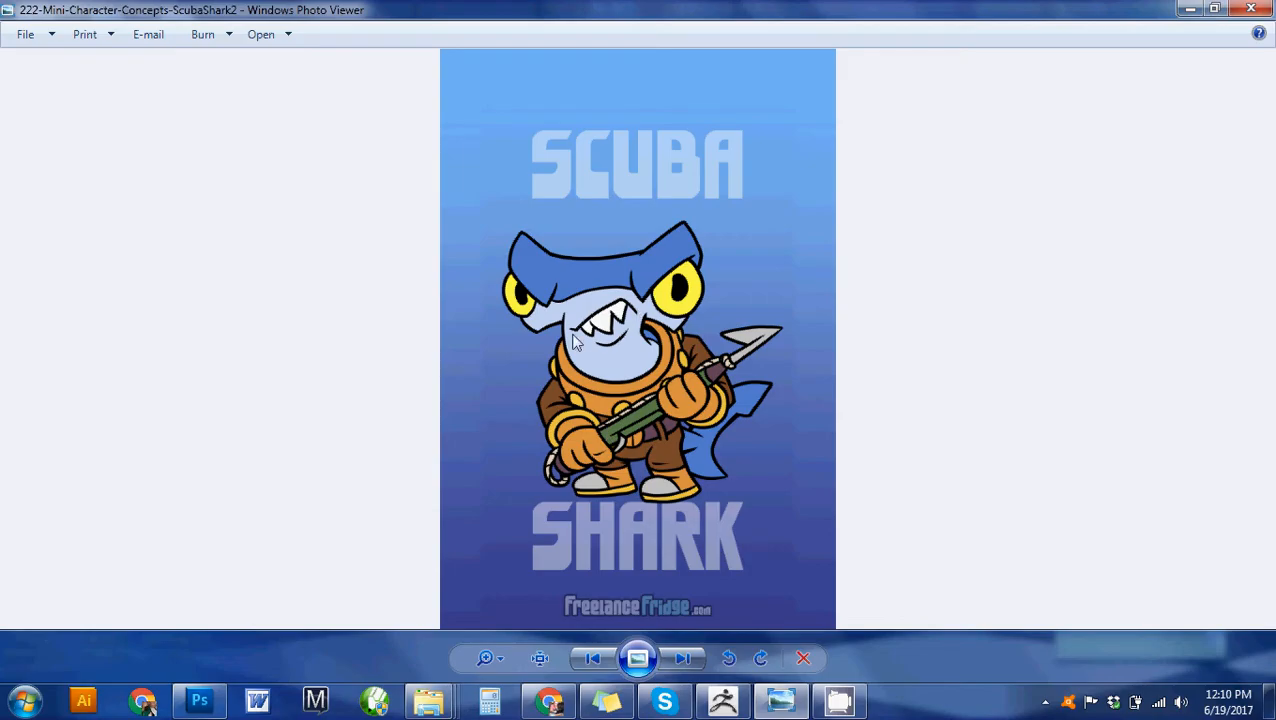
pyautogui.click(723, 700)
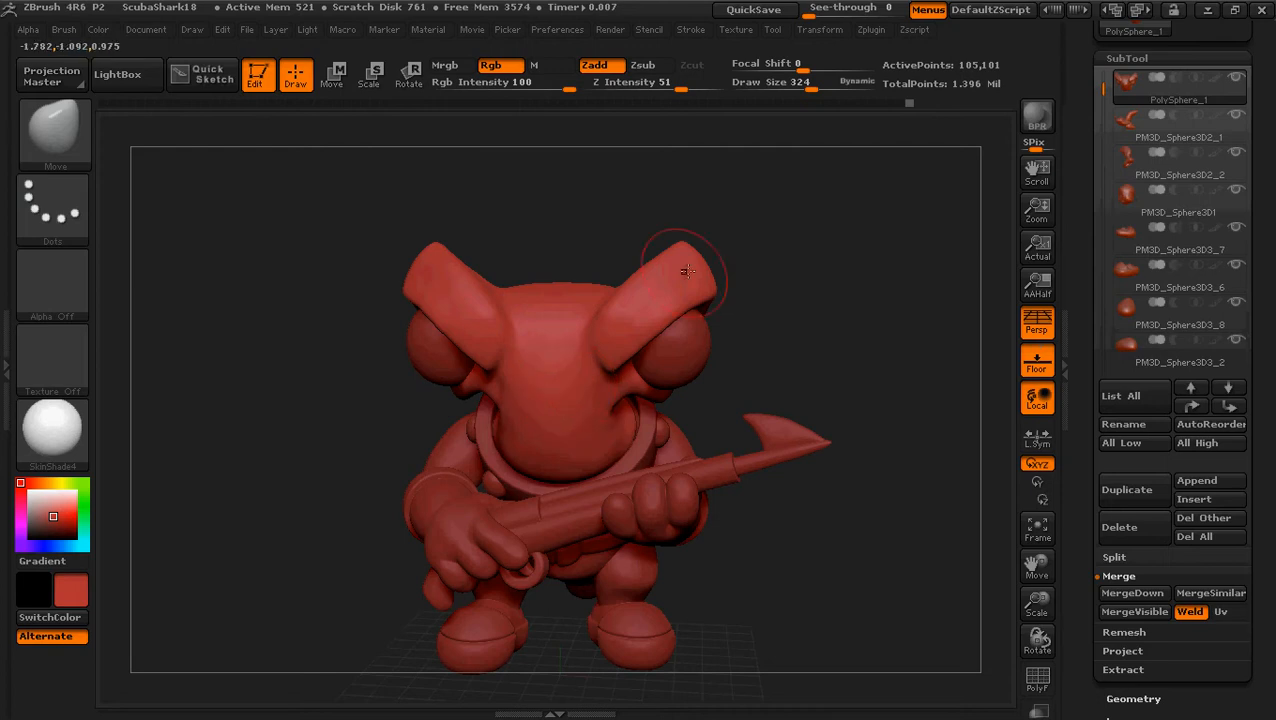
pyautogui.moveTo(690, 262); pyautogui.dragTo(780, 250)
pyautogui.moveTo(897, 241); pyautogui.dragTo(965, 226)
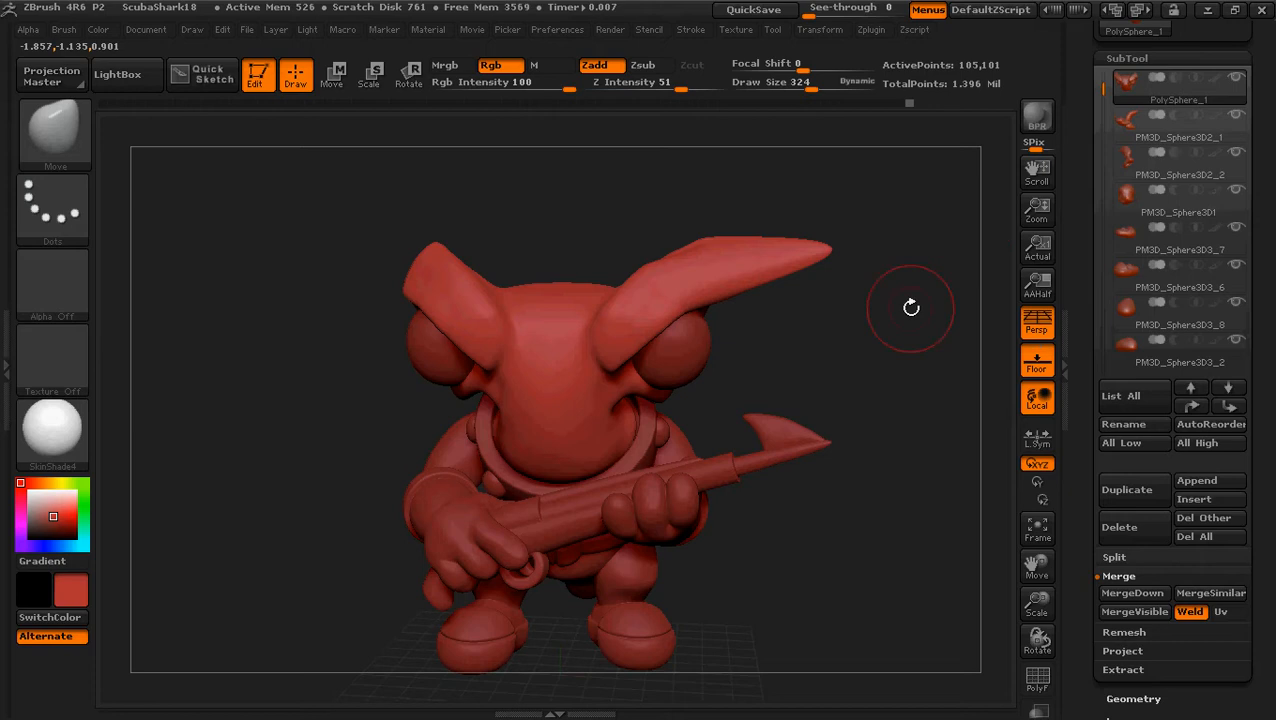
pyautogui.press('ctrl')
pyautogui.hotkey('ctrl', 'z')
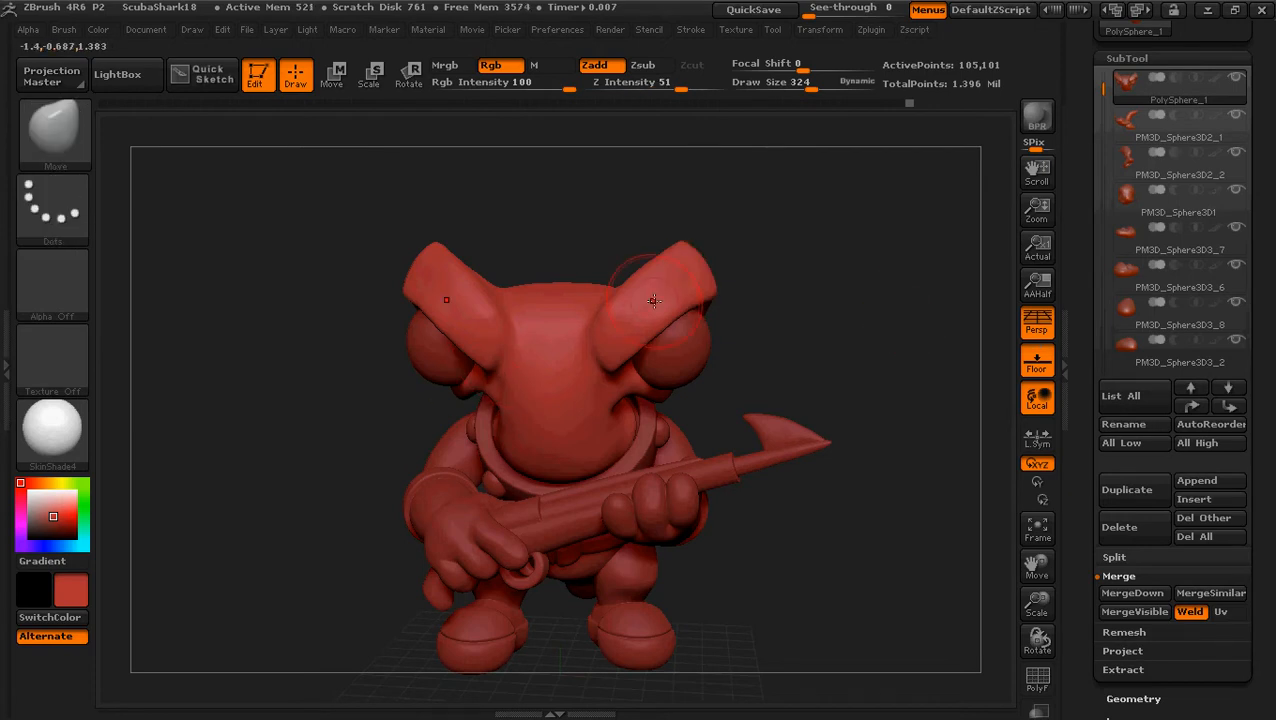
pyautogui.moveTo(676, 288); pyautogui.dragTo(781, 282)
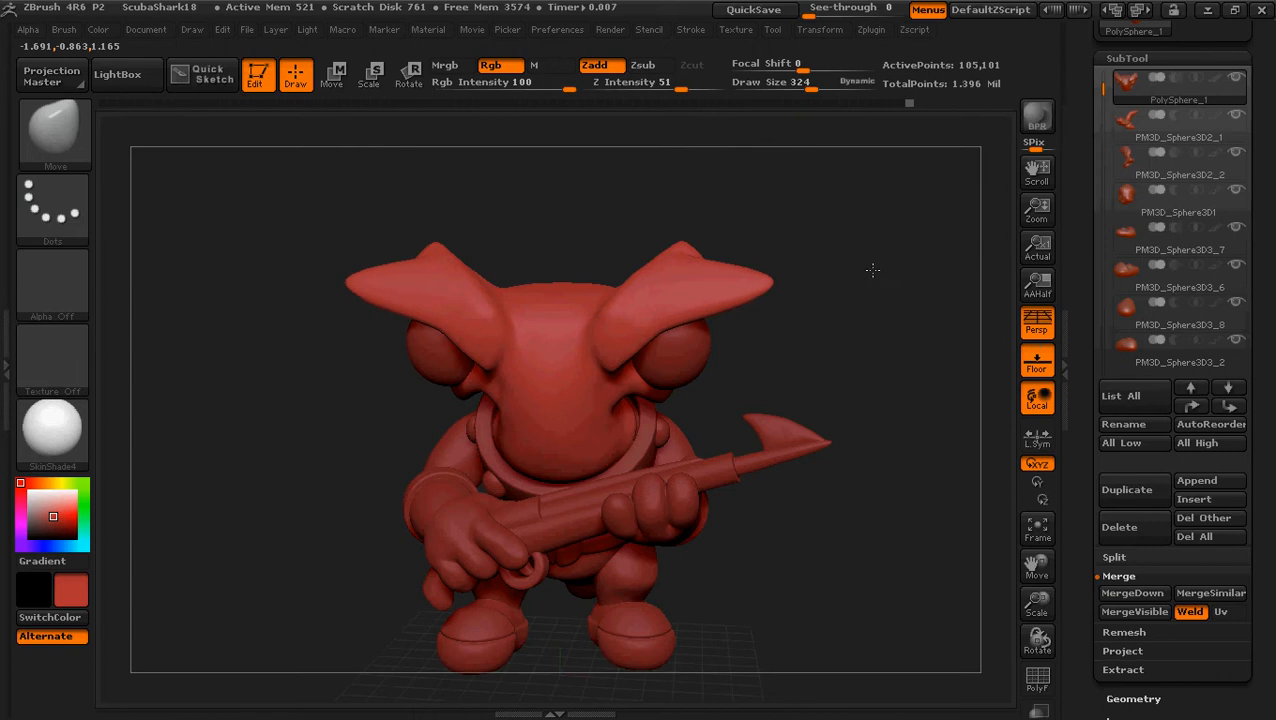
pyautogui.hotkey('ctrl', 'z')
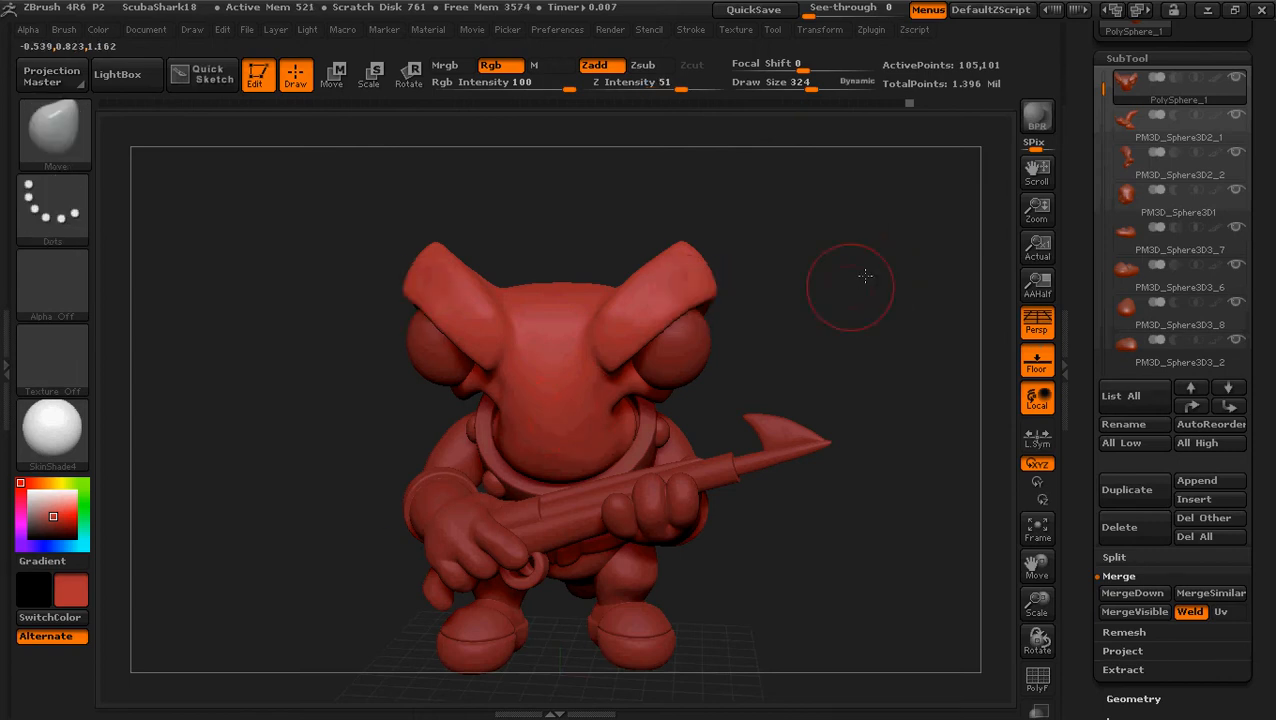
# Step: Duplicate the eye sphere subtool and move the copy onto the front of the shark's snout
pyautogui.moveTo(862, 276); pyautogui.dragTo(854, 282)
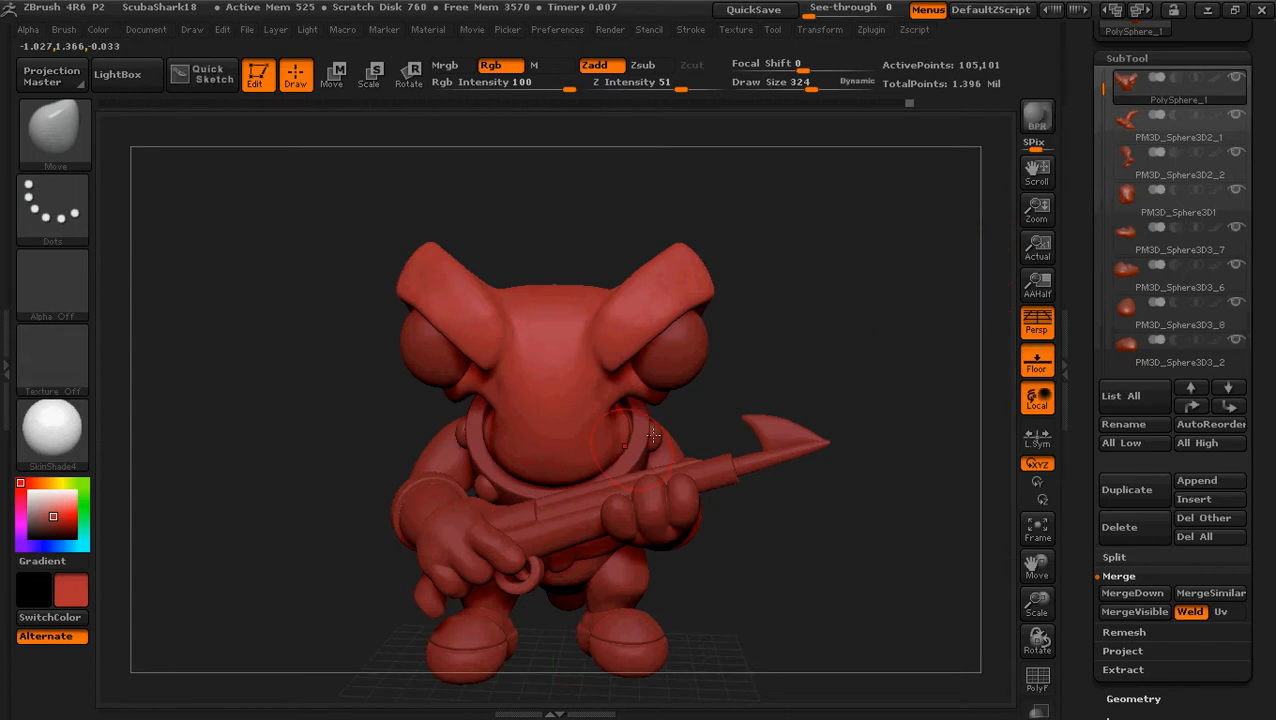
pyautogui.keyDown('alt'); pyautogui.click(688, 340); pyautogui.keyUp('alt')
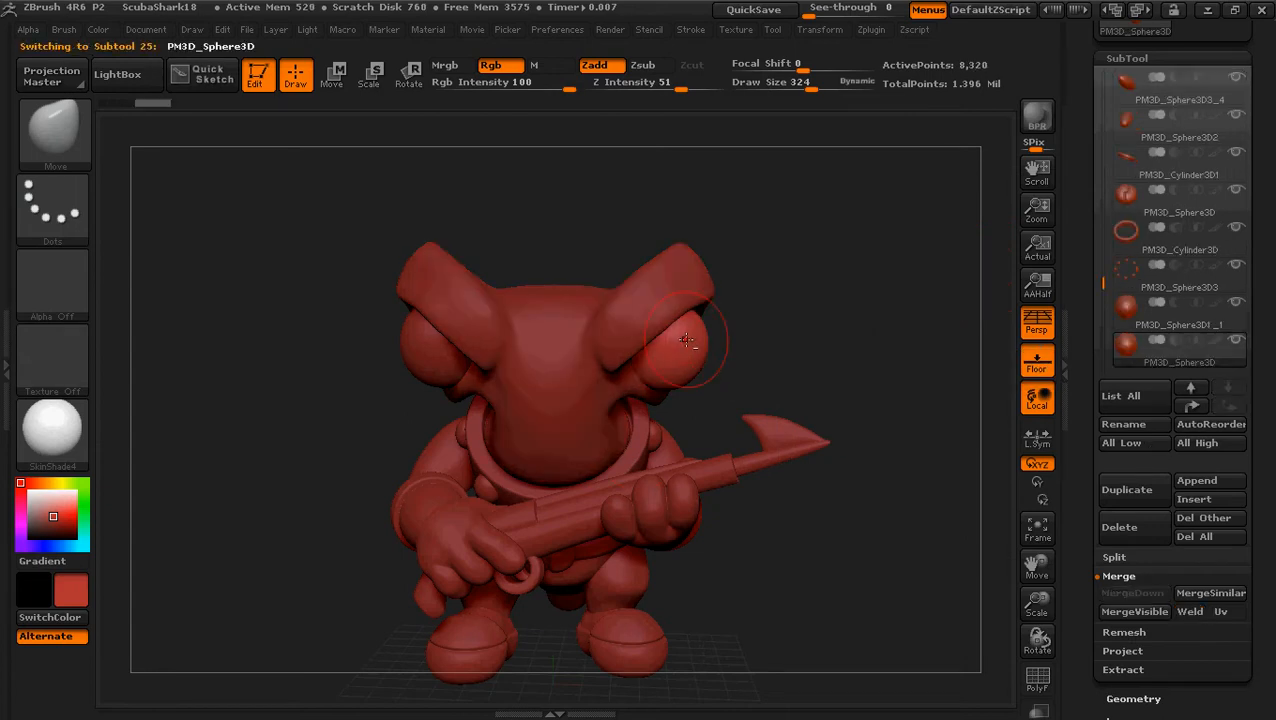
pyautogui.click(1147, 491)
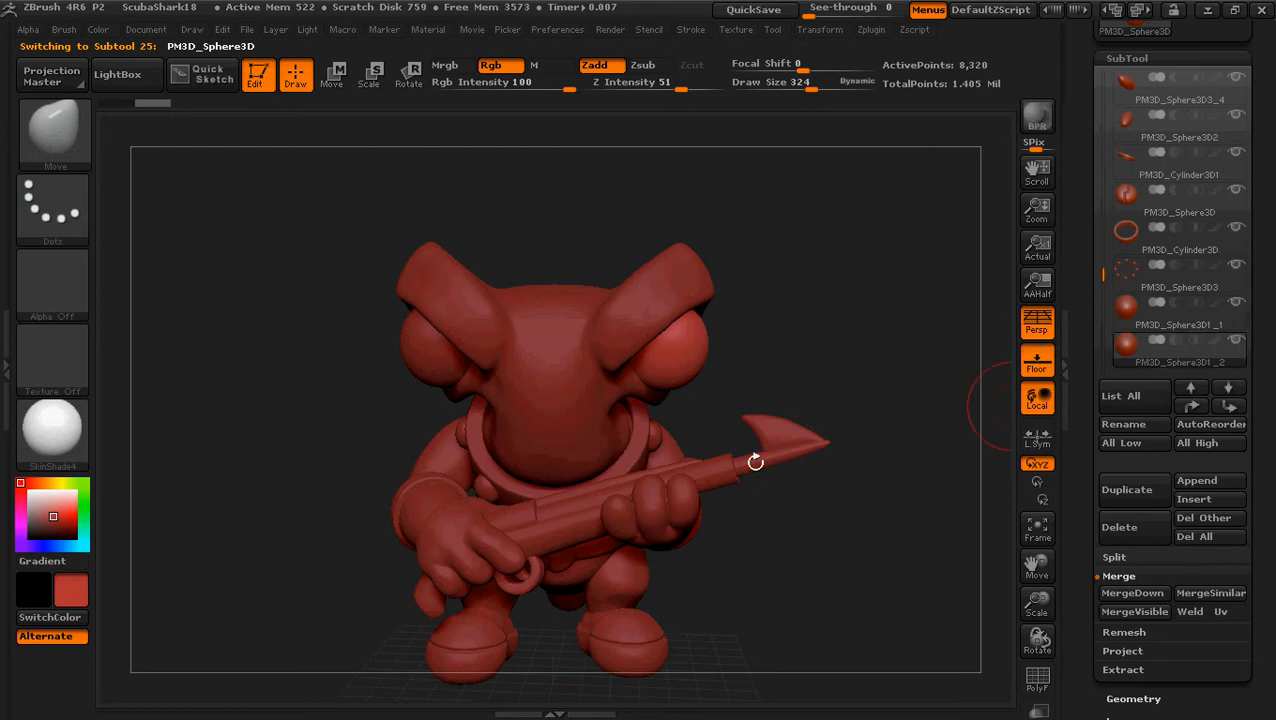
pyautogui.click(331, 74)
pyautogui.moveTo(690, 342); pyautogui.dragTo(580, 414)
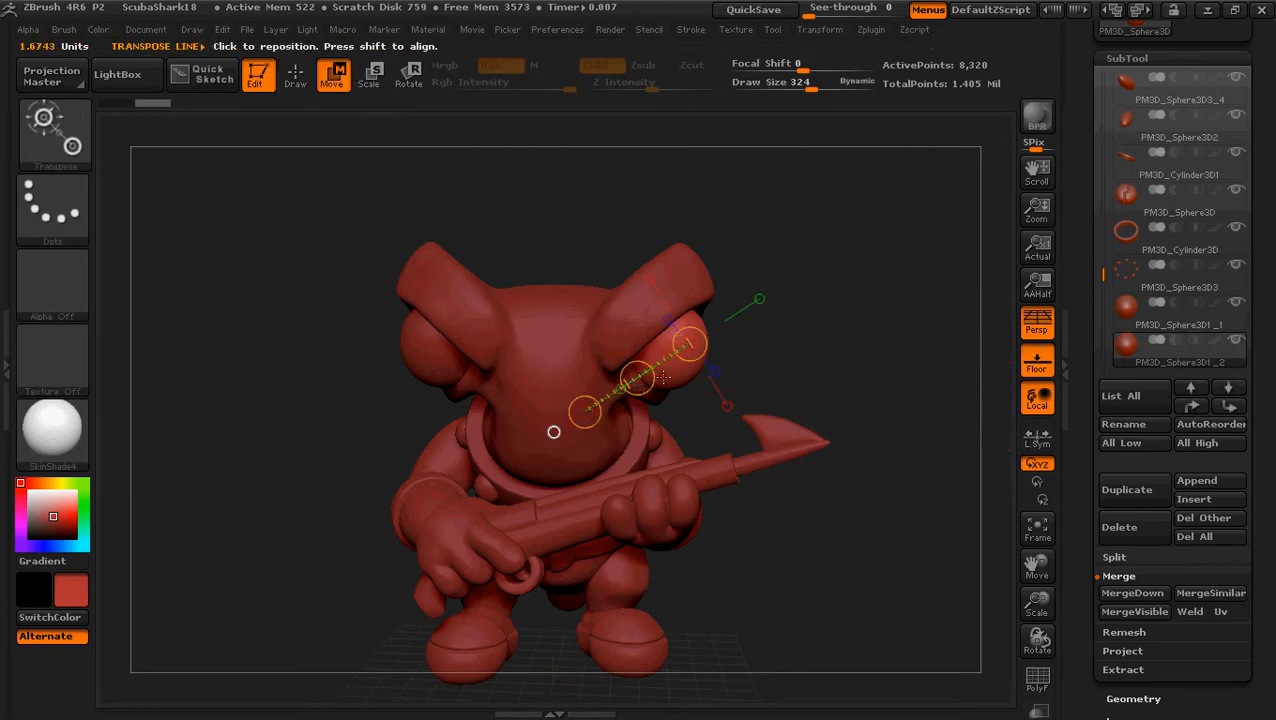
pyautogui.moveTo(636, 379)
pyautogui.mouseDown()
pyautogui.moveTo(516, 425)
pyautogui.moveTo(521, 452)
pyautogui.mouseUp()
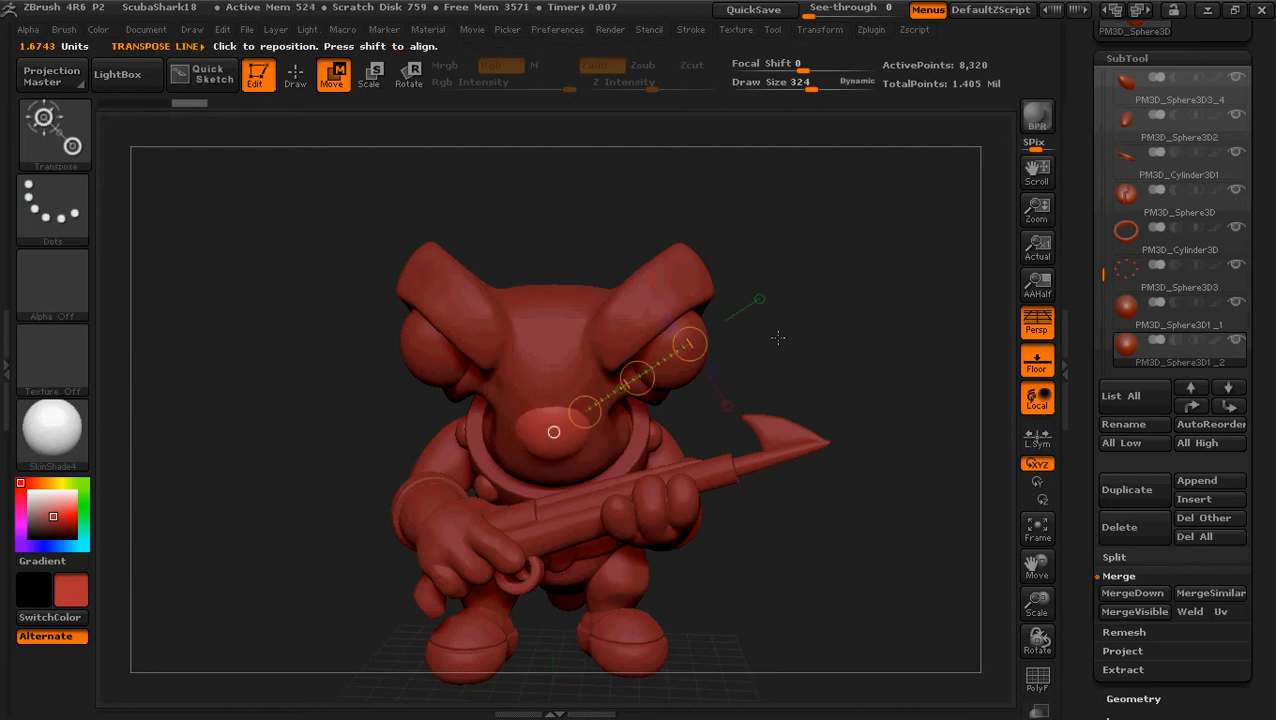
# Step: Move the duplicated sphere forward and slightly upward so that it protrudes clearly from the snout
pyautogui.keyDown('ctrl'); pyautogui.moveTo(778, 338); pyautogui.dragTo(730, 288, button='right'); pyautogui.keyUp('ctrl')
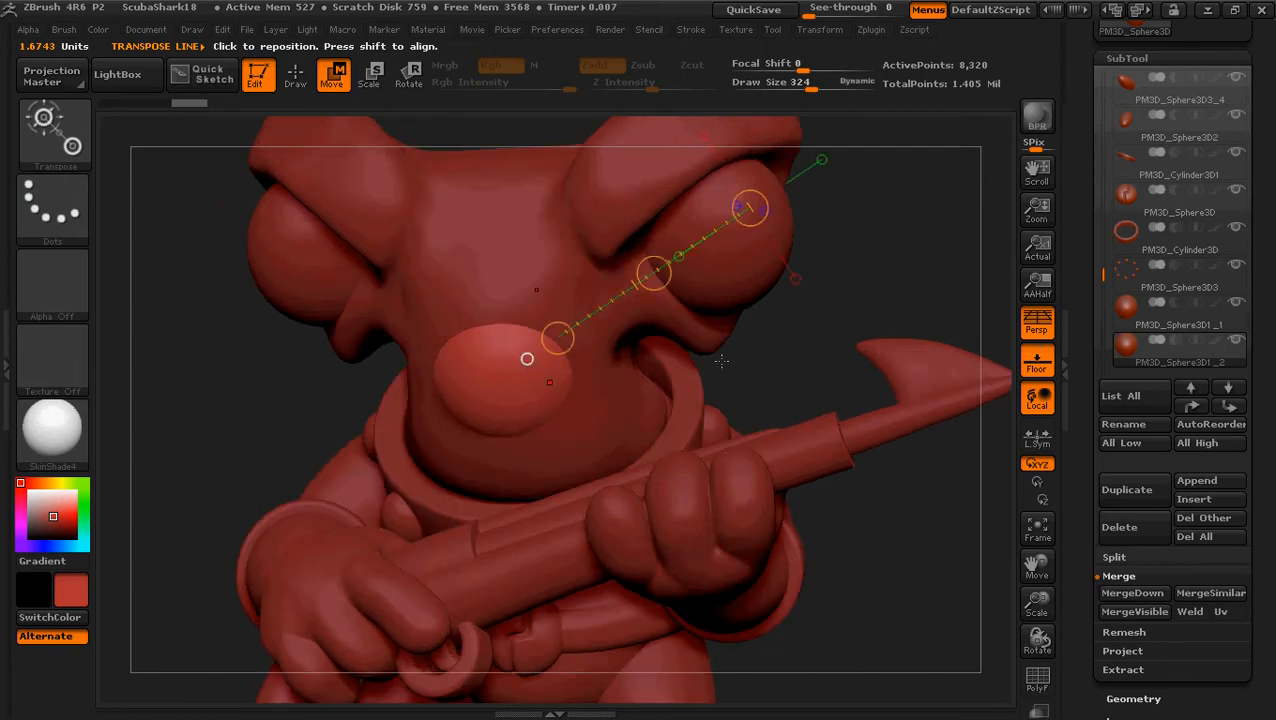
pyautogui.moveTo(721, 361); pyautogui.dragTo(400, 131, button='right')
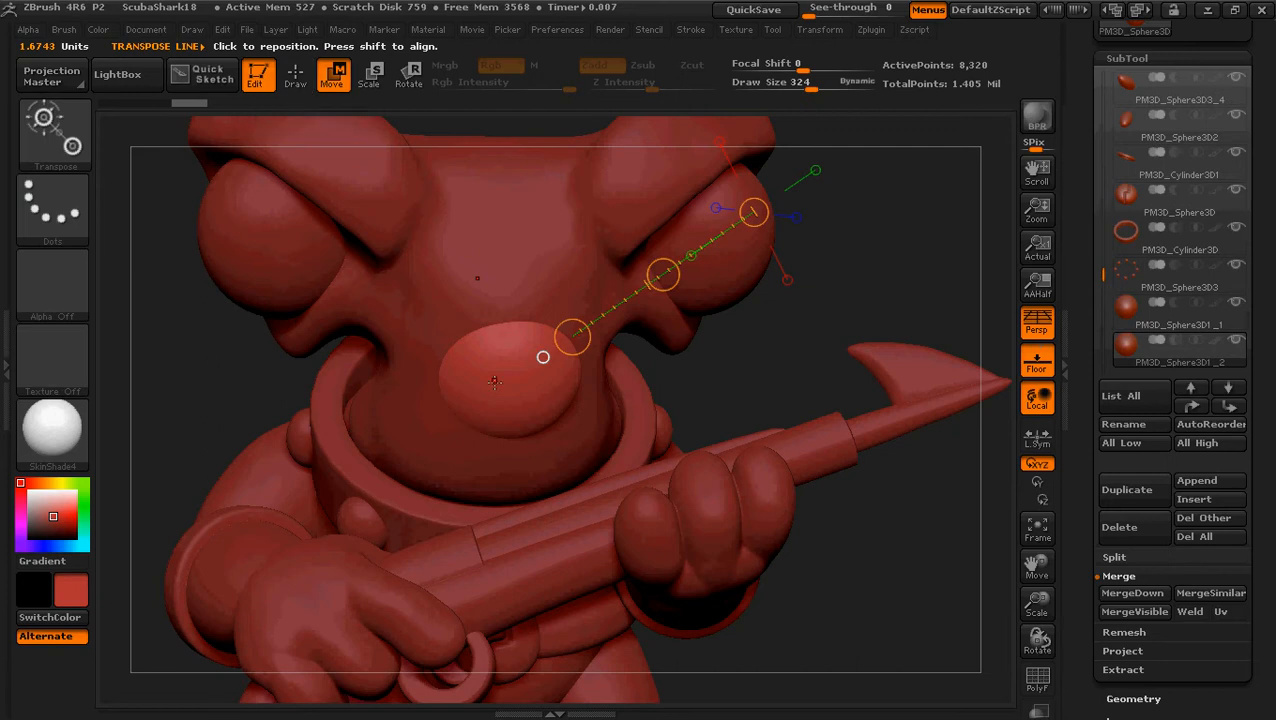
pyautogui.moveTo(597, 344); pyautogui.dragTo(707, 283, button='right')
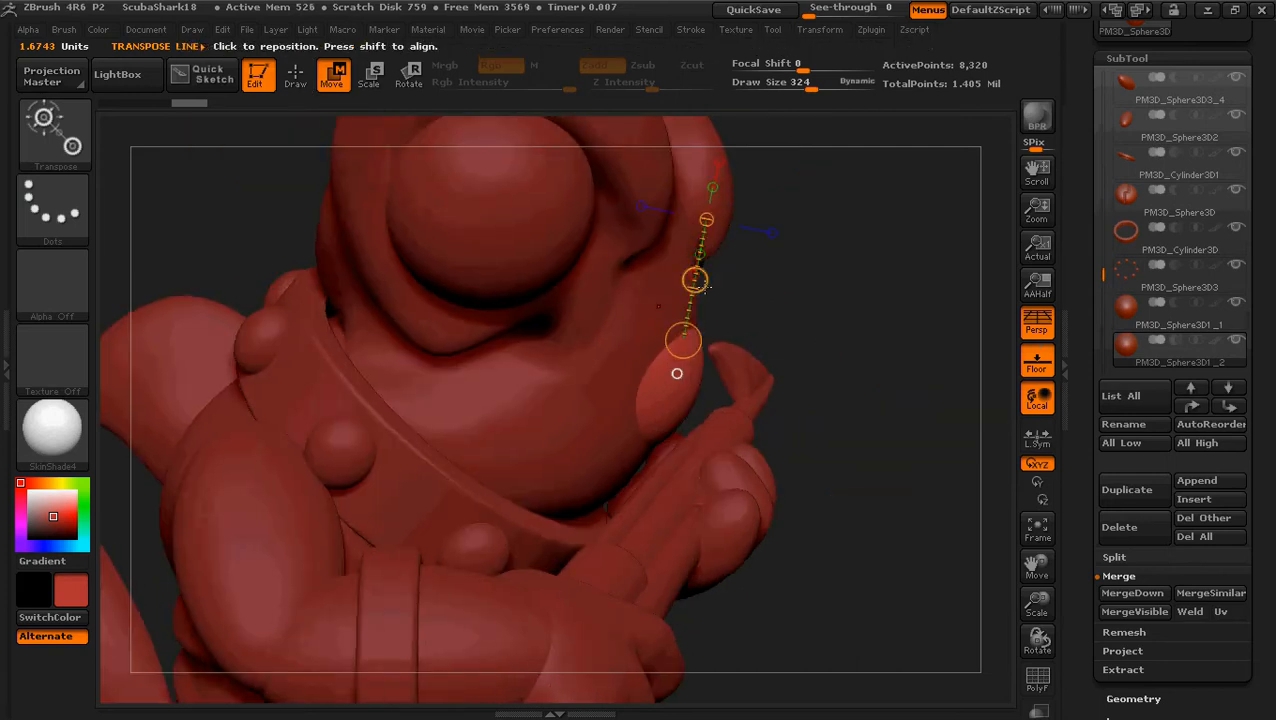
pyautogui.moveTo(678, 342); pyautogui.dragTo(703, 218)
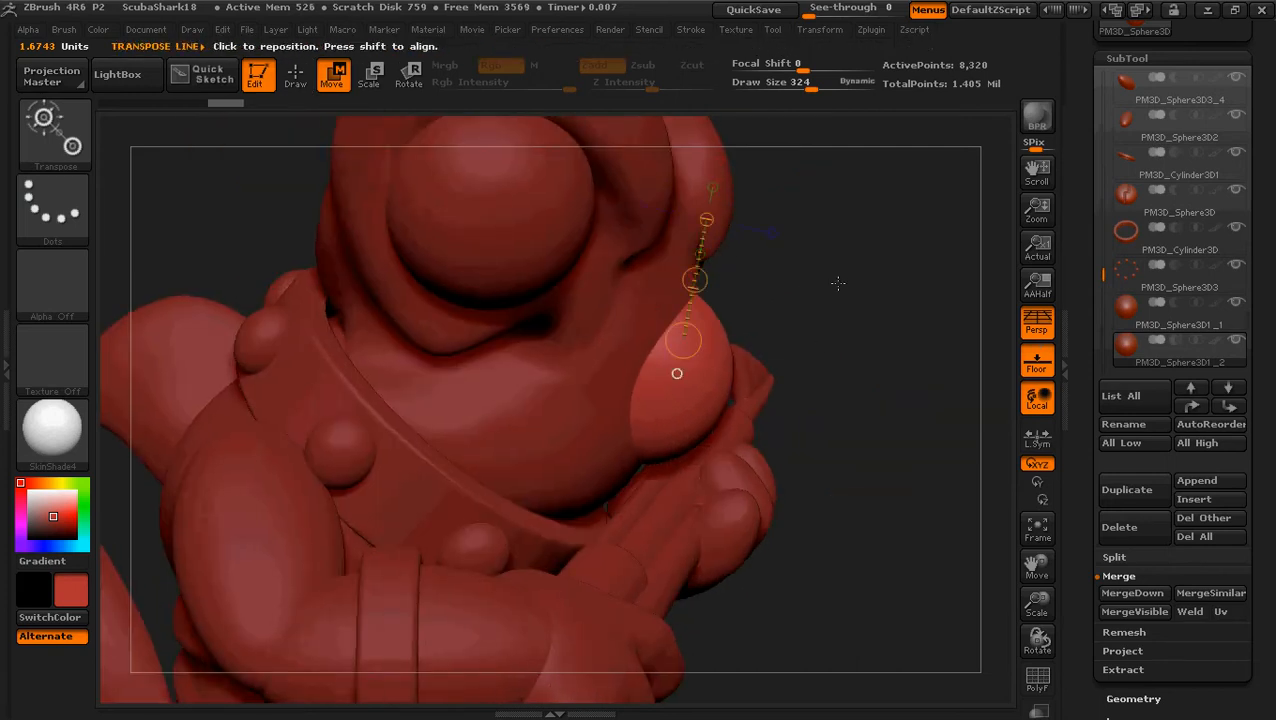
pyautogui.moveTo(834, 282)
pyautogui.mouseDown(button='right')
pyautogui.moveTo(764, 263)
pyautogui.moveTo(842, 282)
pyautogui.mouseUp(button='right')
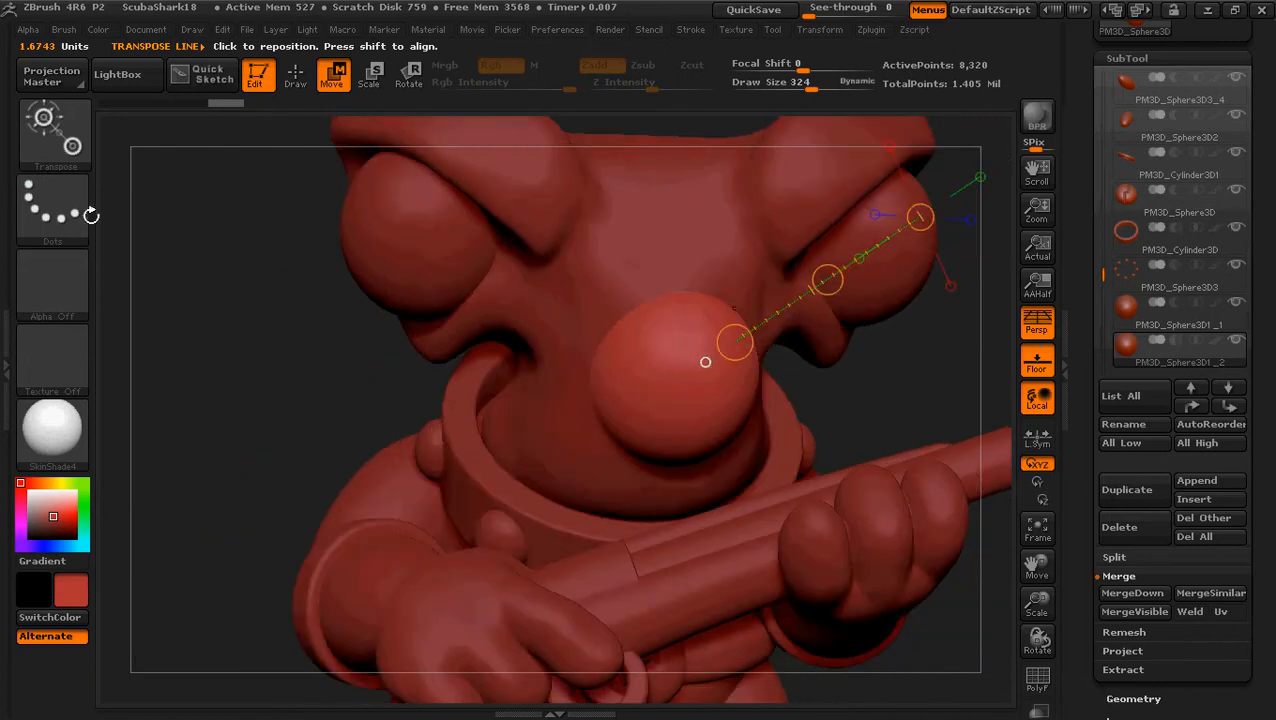
# Step: Reshape the sphere's upper edge with the Move brush into the slanted mouth outline of the Scuba Shark reference picture
pyautogui.click(295, 75)
pyautogui.click(57, 129)
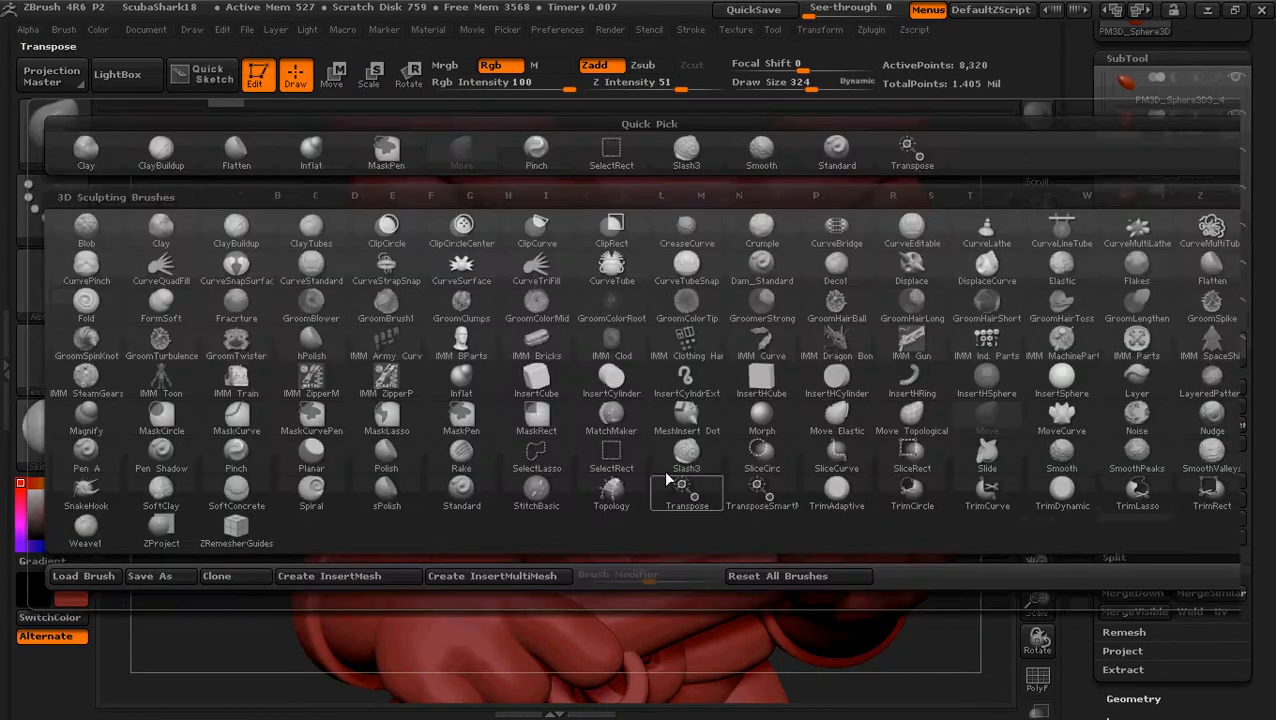
pyautogui.click(672, 484)
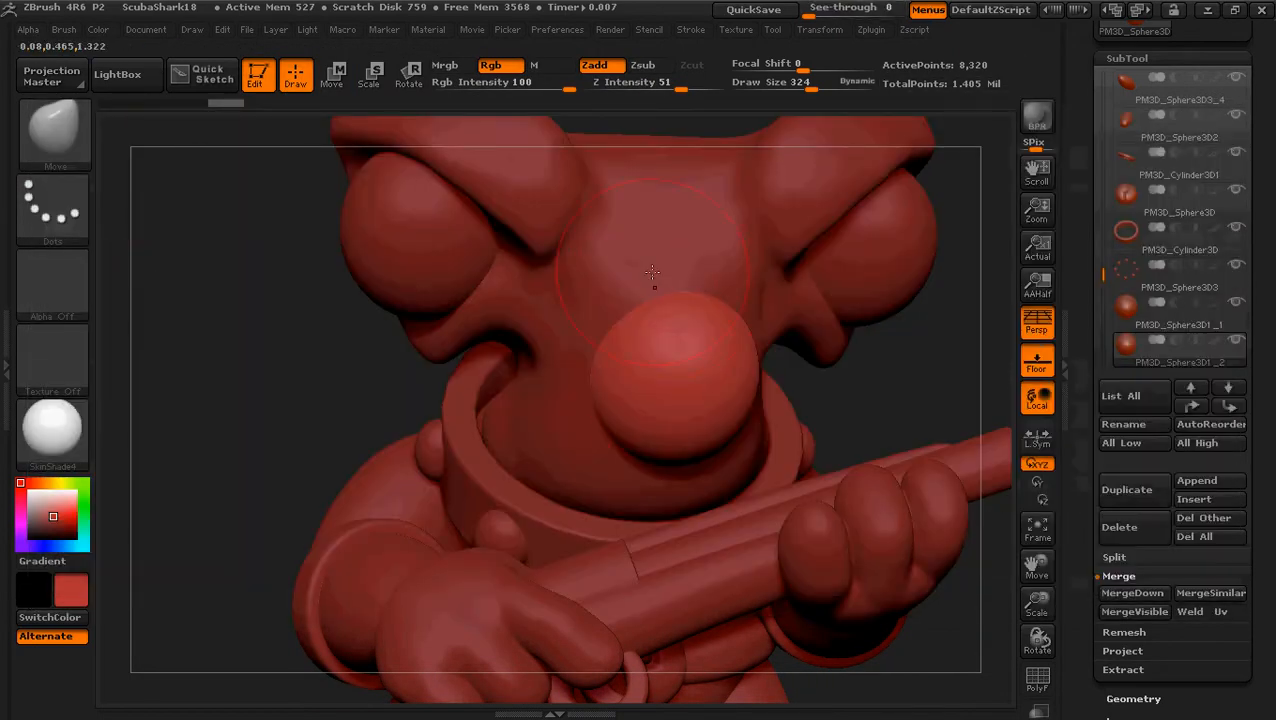
pyautogui.moveTo(645, 308)
pyautogui.mouseDown()
pyautogui.moveTo(655, 323)
pyautogui.moveTo(648, 312)
pyautogui.mouseUp()
pyautogui.moveTo(582, 342); pyautogui.dragTo(588, 362)
pyautogui.click(1206, 10)
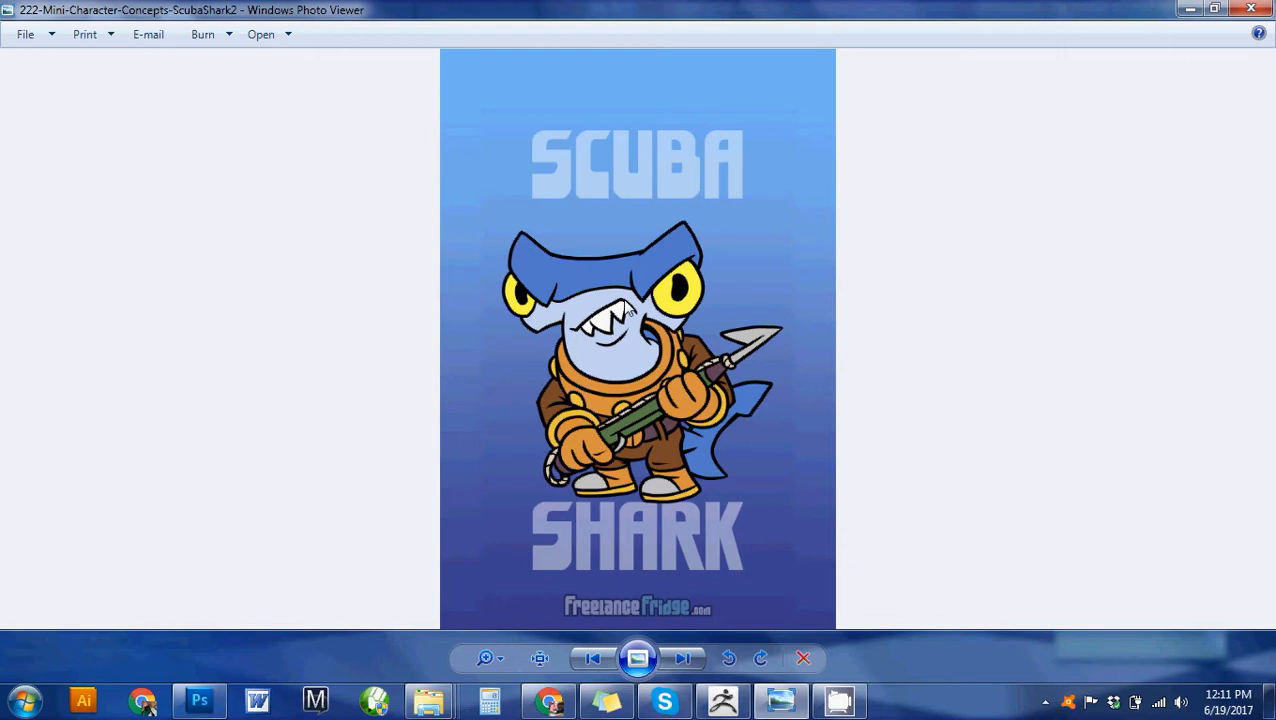
pyautogui.click(740, 708)
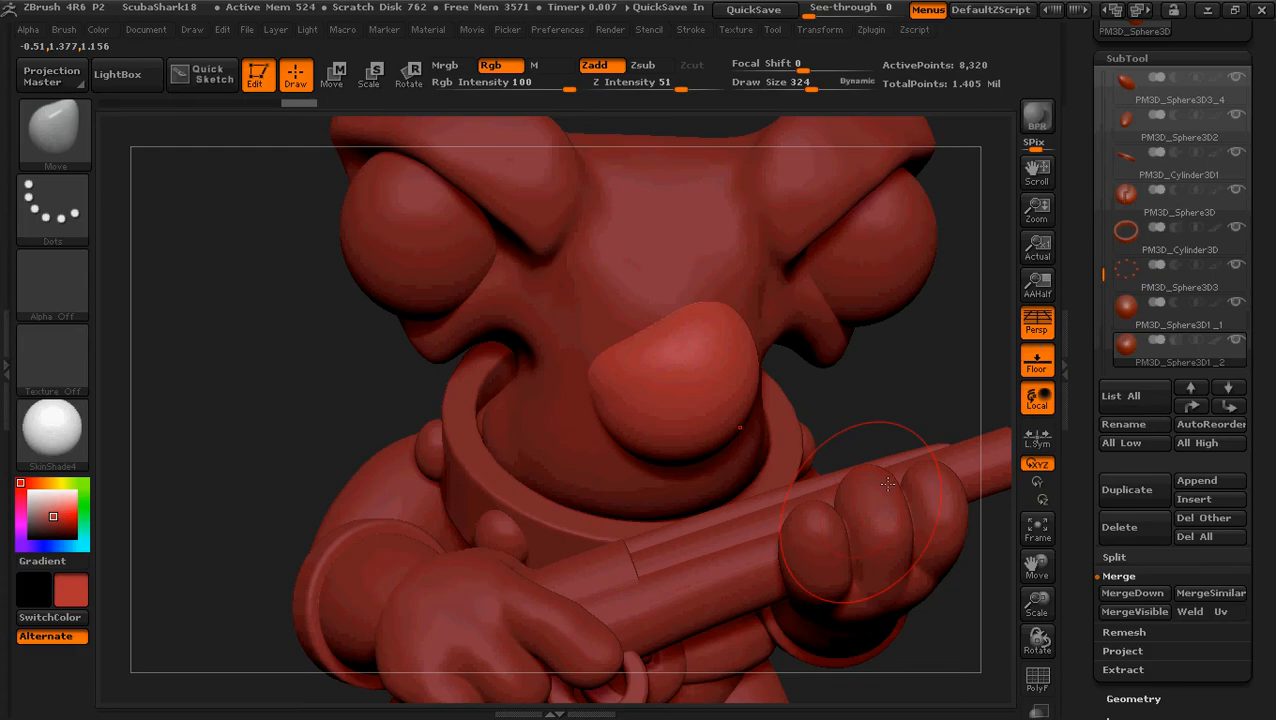
pyautogui.moveTo(827, 396)
pyautogui.mouseDown()
pyautogui.moveTo(720, 398)
pyautogui.moveTo(800, 398)
pyautogui.mouseUp()
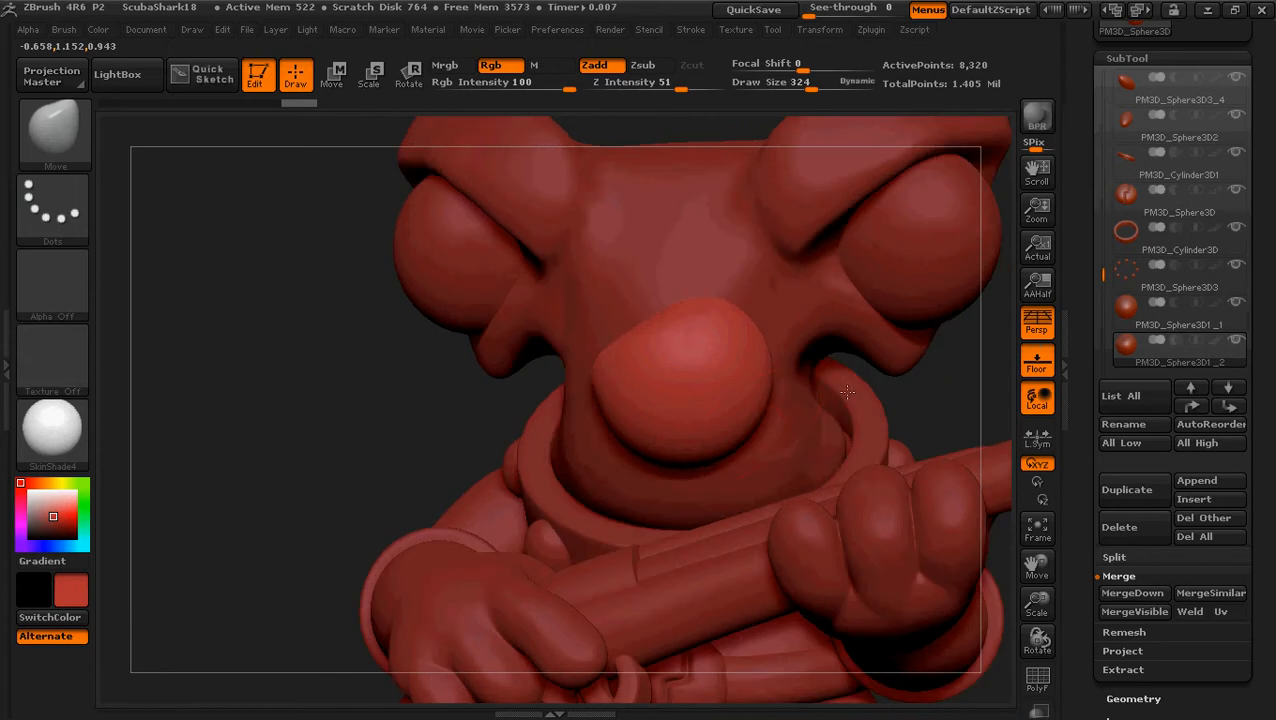
# Step: Reduce the Move brush to draw size 176 and push up the sphere's underside between the points to form shark teeth
pyautogui.moveTo(746, 441)
pyautogui.mouseDown()
pyautogui.moveTo(717, 359)
pyautogui.moveTo(734, 405)
pyautogui.moveTo(717, 388)
pyautogui.moveTo(732, 406)
pyautogui.moveTo(722, 390)
pyautogui.moveTo(731, 396)
pyautogui.moveTo(712, 414)
pyautogui.mouseUp()
pyautogui.press('[')
pyautogui.press('[')
pyautogui.press('[')
pyautogui.press('[')
pyautogui.press('[')
pyautogui.press('[')
pyautogui.moveTo(674, 461)
pyautogui.mouseDown()
pyautogui.moveTo(637, 374)
pyautogui.moveTo(638, 390)
pyautogui.mouseUp()
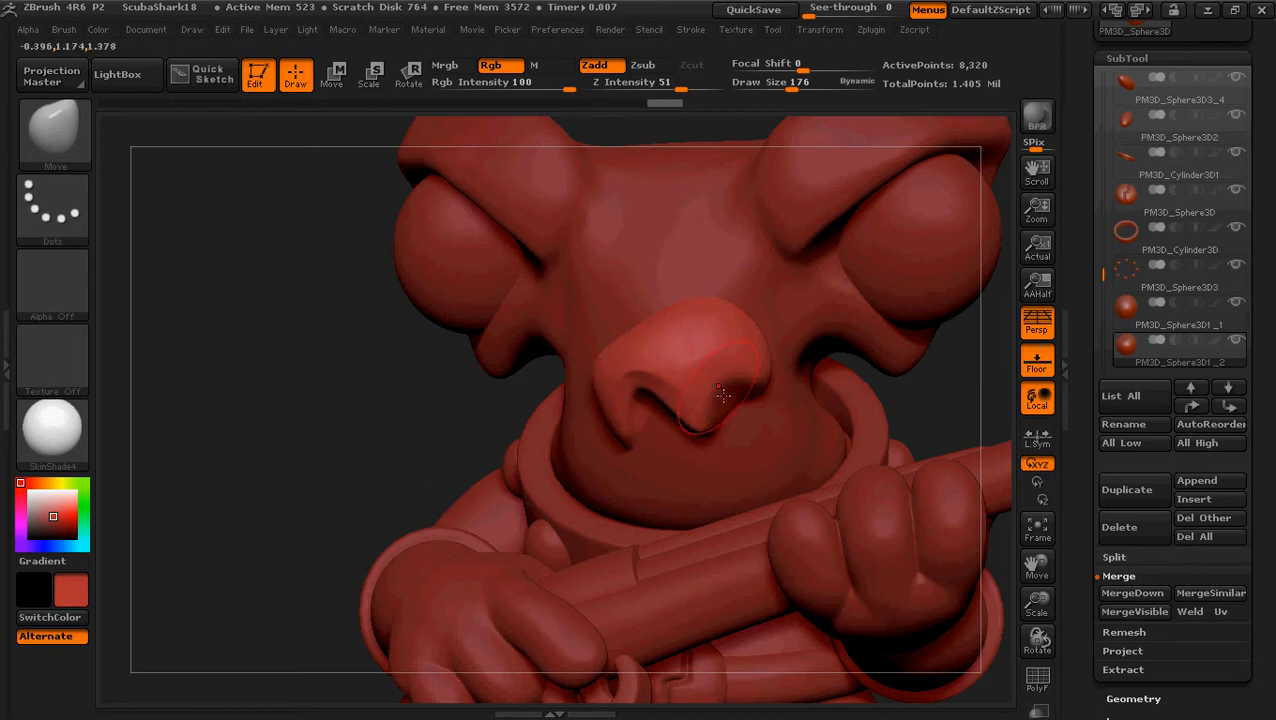
pyautogui.moveTo(737, 410); pyautogui.dragTo(745, 396)
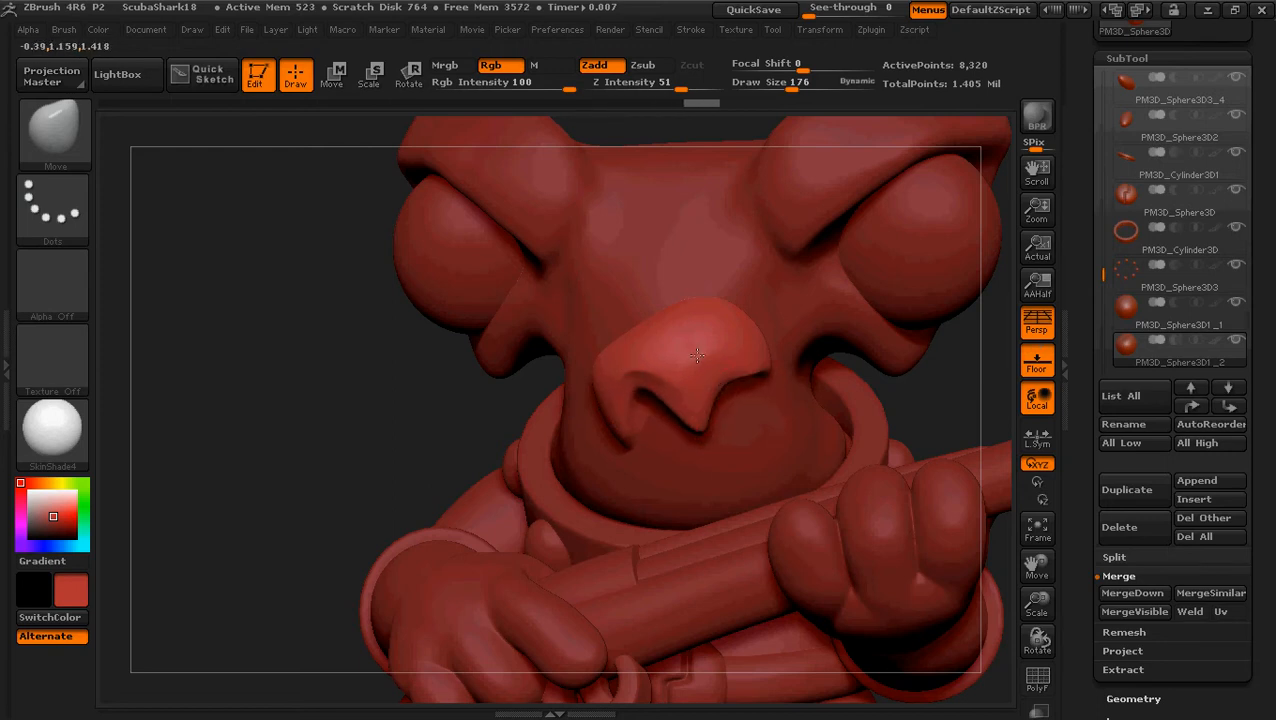
# Step: Deepen the gaps between the teeth and sharpen the tooth points with the Move brush
pyautogui.moveTo(697, 355); pyautogui.dragTo(698, 344)
pyautogui.moveTo(380, 370)
pyautogui.mouseDown()
pyautogui.moveTo(365, 385)
pyautogui.moveTo(385, 349)
pyautogui.mouseUp()
pyautogui.moveTo(762, 373)
pyautogui.mouseDown()
pyautogui.moveTo(724, 406)
pyautogui.moveTo(638, 424)
pyautogui.mouseUp()
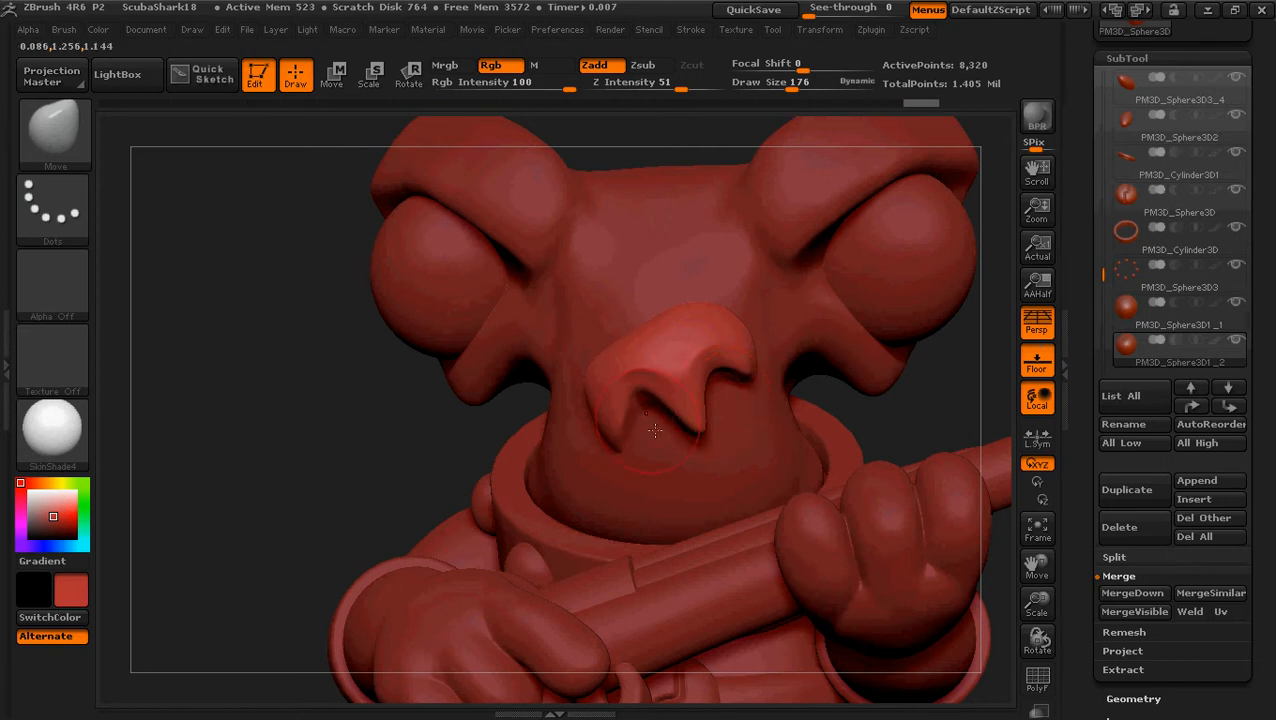
pyautogui.moveTo(350, 433)
pyautogui.mouseDown()
pyautogui.moveTo(300, 428)
pyautogui.moveTo(348, 424)
pyautogui.mouseUp()
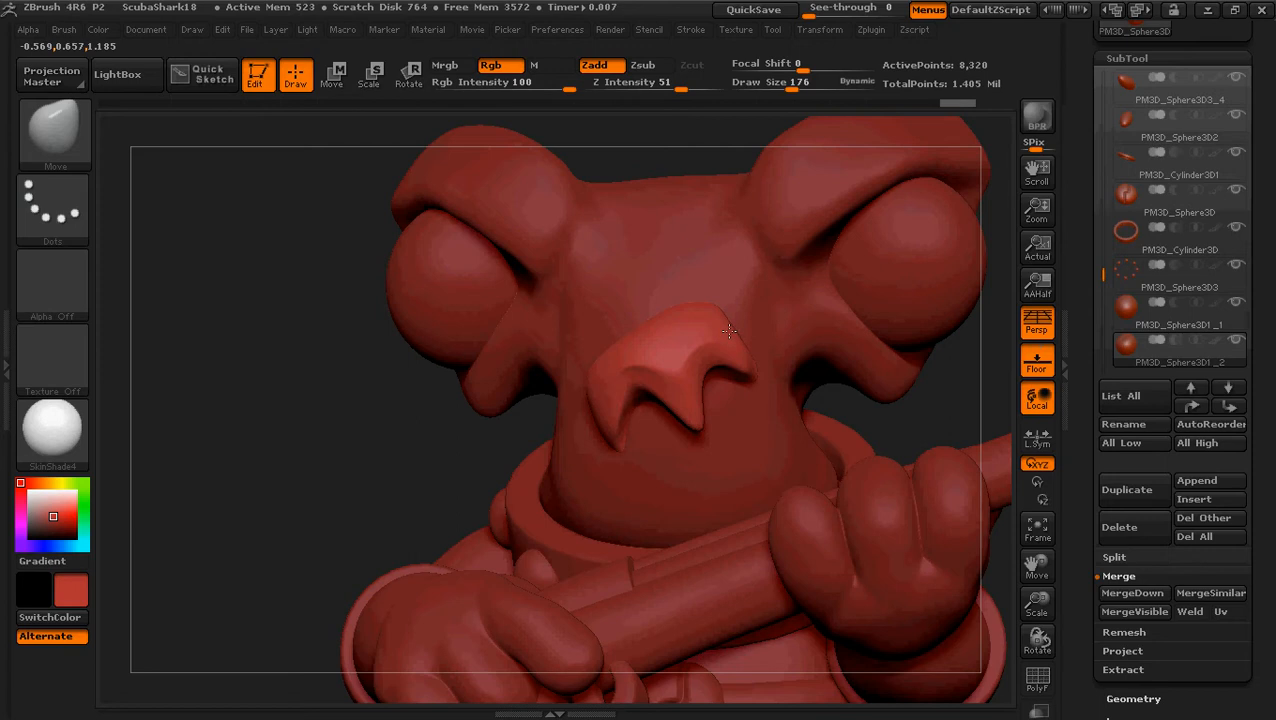
# Step: Refine the raised corner of the tooth piece and shorten the outer tooth on its lower side
pyautogui.moveTo(729, 331); pyautogui.dragTo(693, 318)
pyautogui.moveTo(752, 372); pyautogui.dragTo(746, 326)
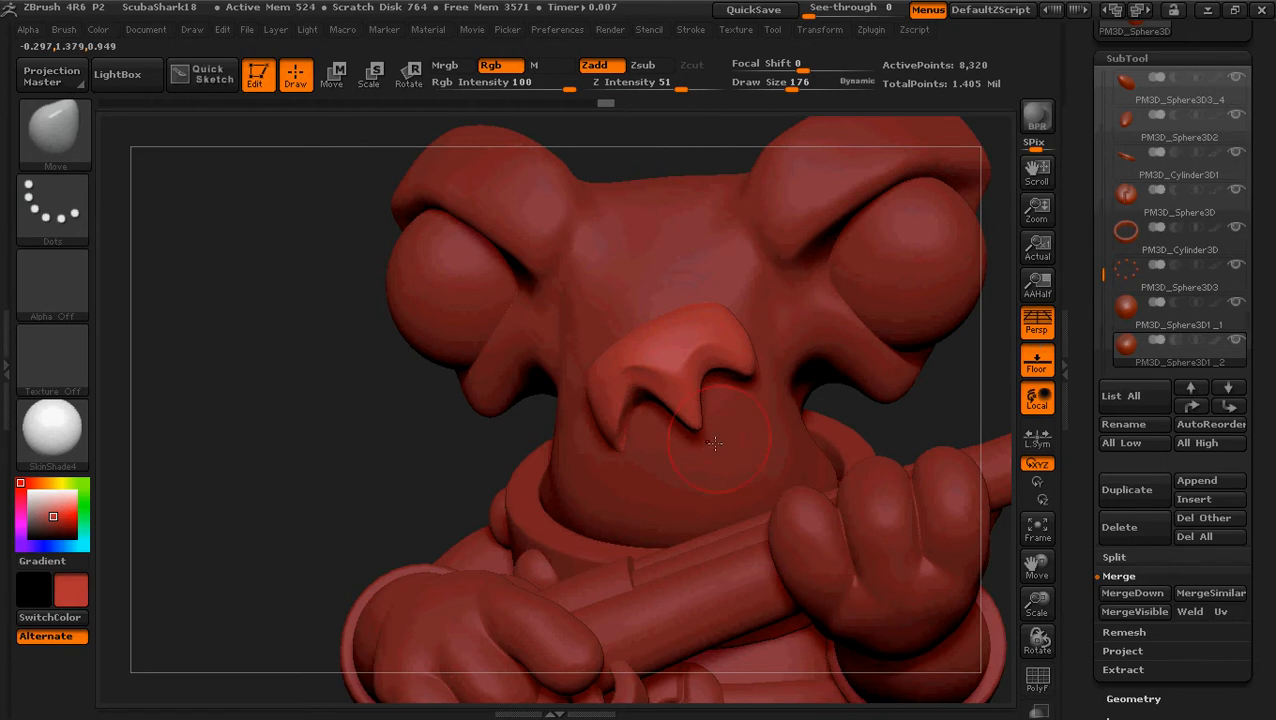
pyautogui.moveTo(714, 443); pyautogui.dragTo(690, 441)
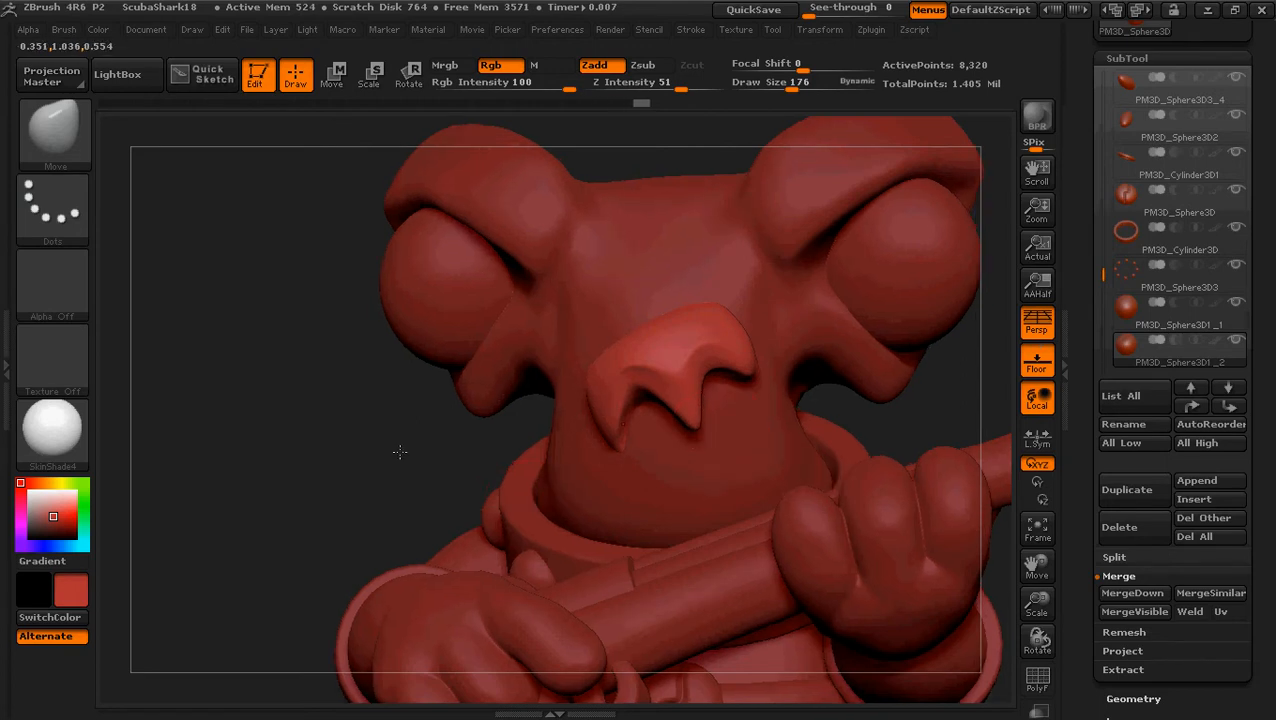
pyautogui.moveTo(342, 455)
pyautogui.mouseDown()
pyautogui.moveTo(432, 457)
pyautogui.moveTo(375, 458)
pyautogui.moveTo(421, 447)
pyautogui.mouseUp()
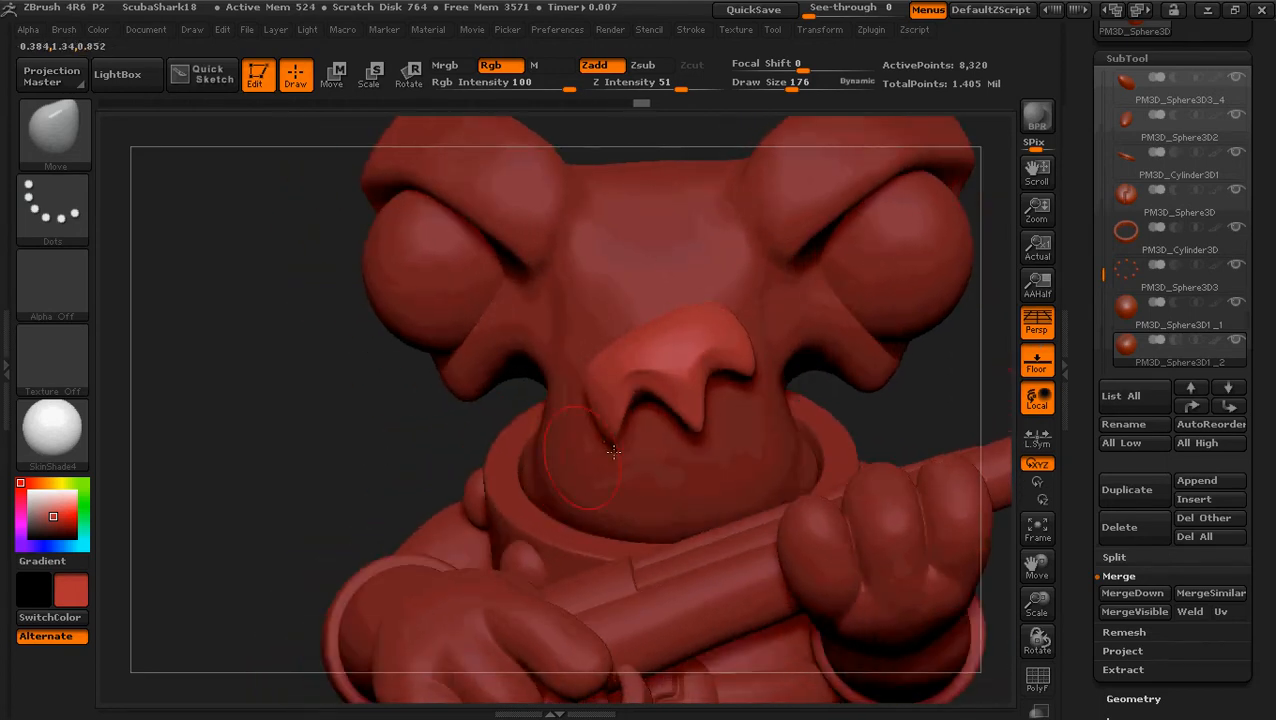
pyautogui.moveTo(616, 447); pyautogui.dragTo(654, 398)
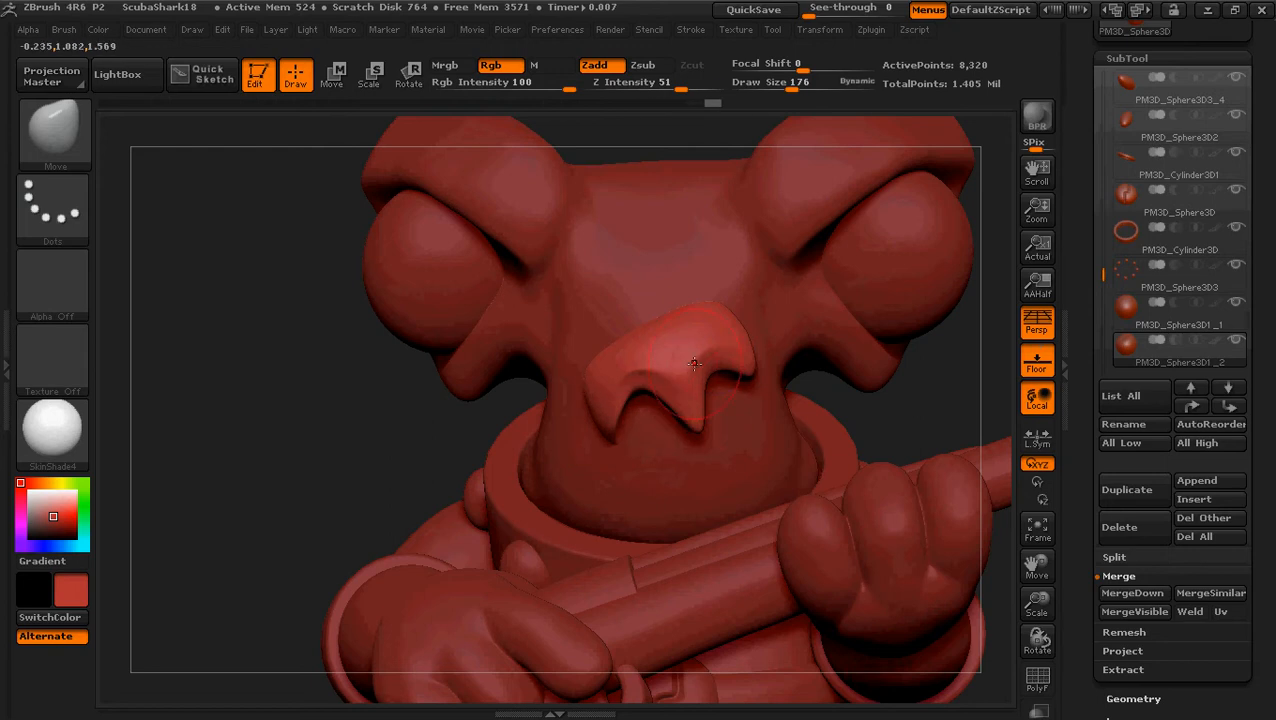
# Step: Smooth the middle tooth and adjust the outer tooth's tip with the Move brush, using the Scuba Shark reference picture
pyautogui.moveTo(721, 357)
pyautogui.keyDown('shift'); pyautogui.mouseDown()
pyautogui.moveTo(639, 396)
pyautogui.moveTo(694, 418)
pyautogui.mouseUp(); pyautogui.keyUp('shift')
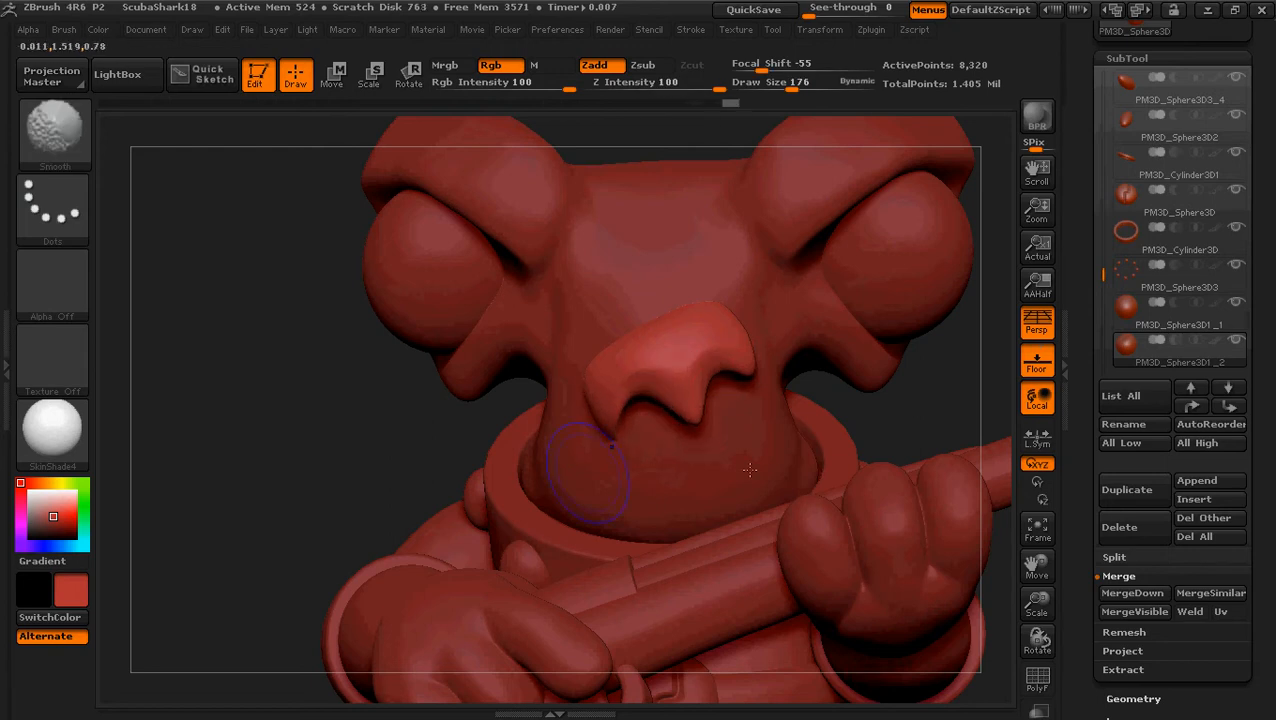
pyautogui.moveTo(284, 436); pyautogui.dragTo(254, 427)
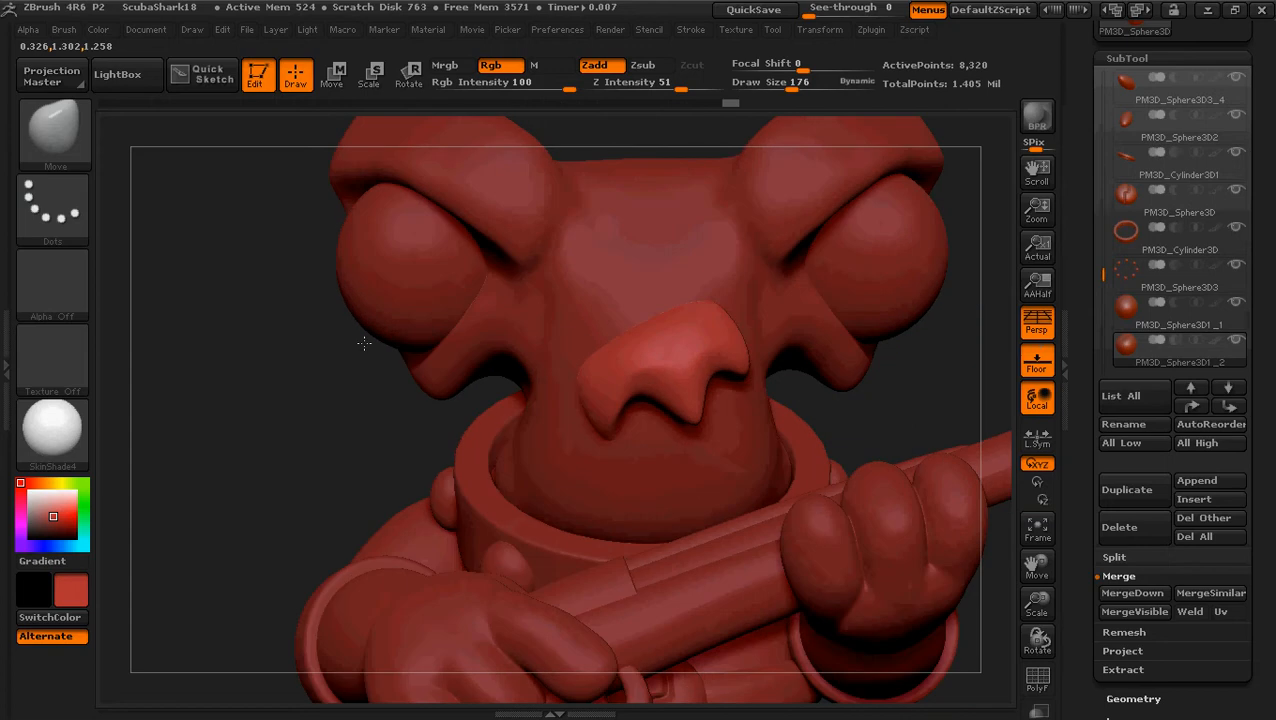
pyautogui.click(1207, 11)
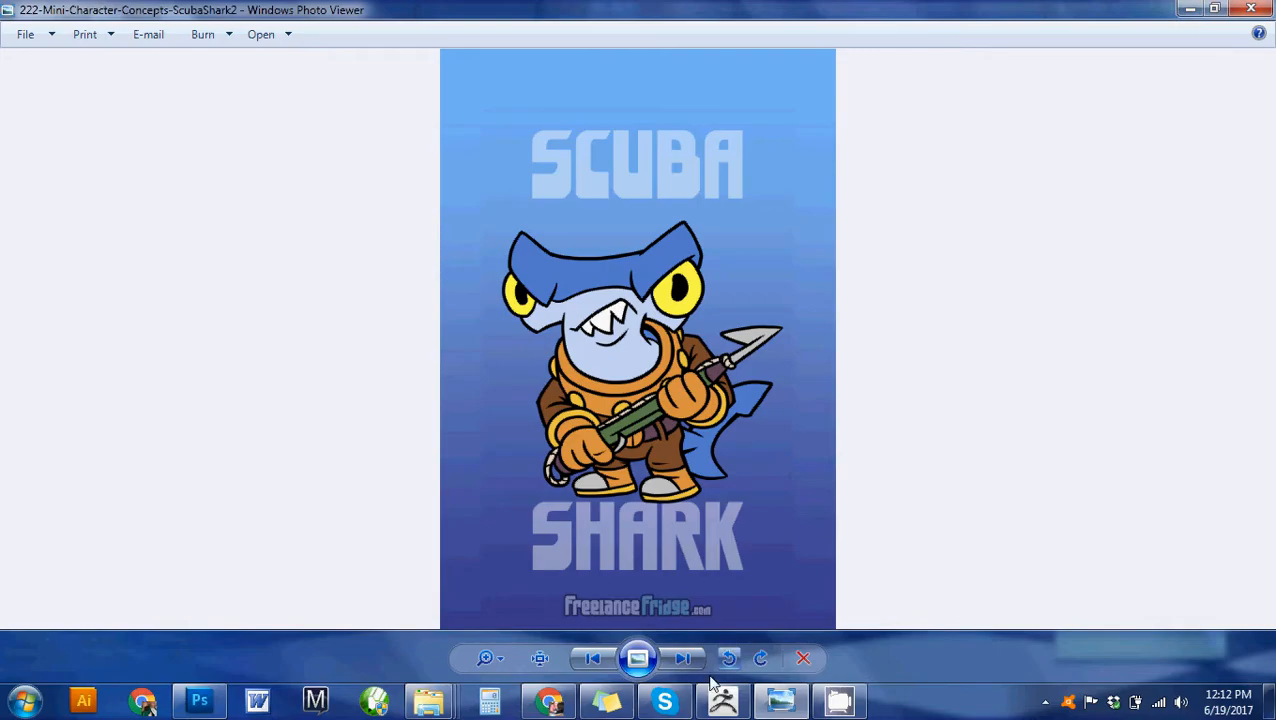
pyautogui.moveTo(738, 705)
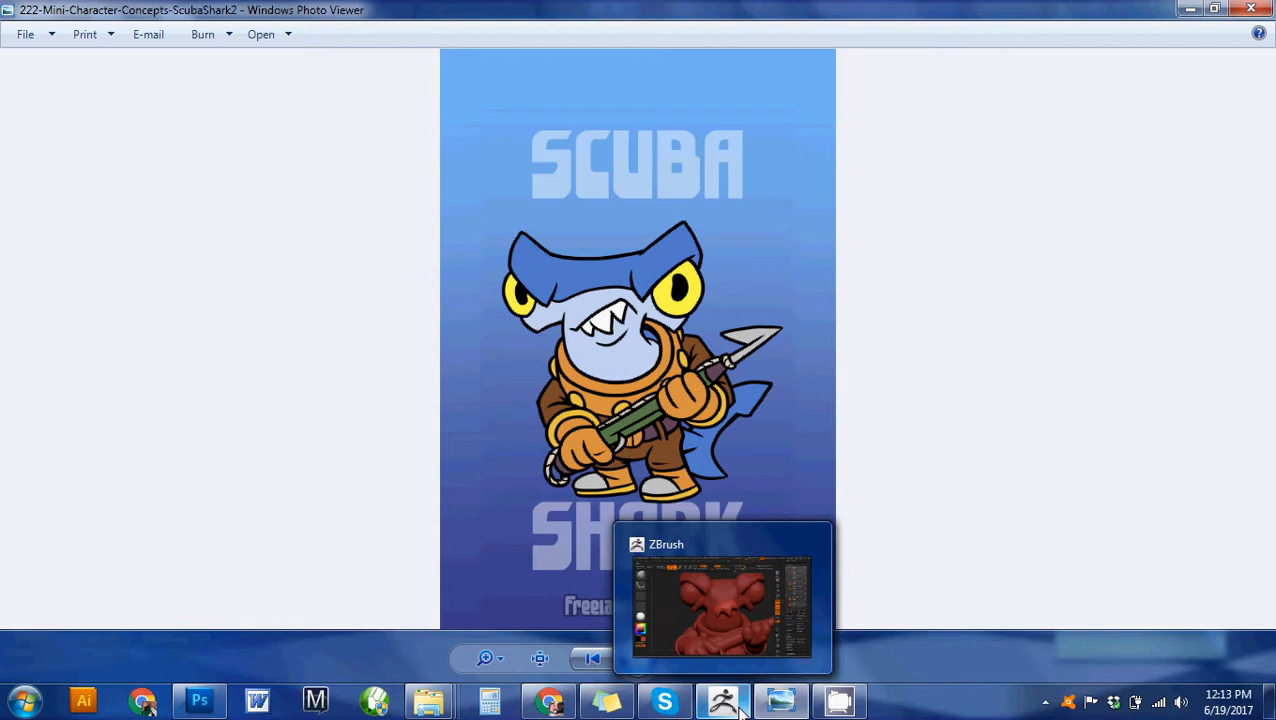
pyautogui.click(724, 702)
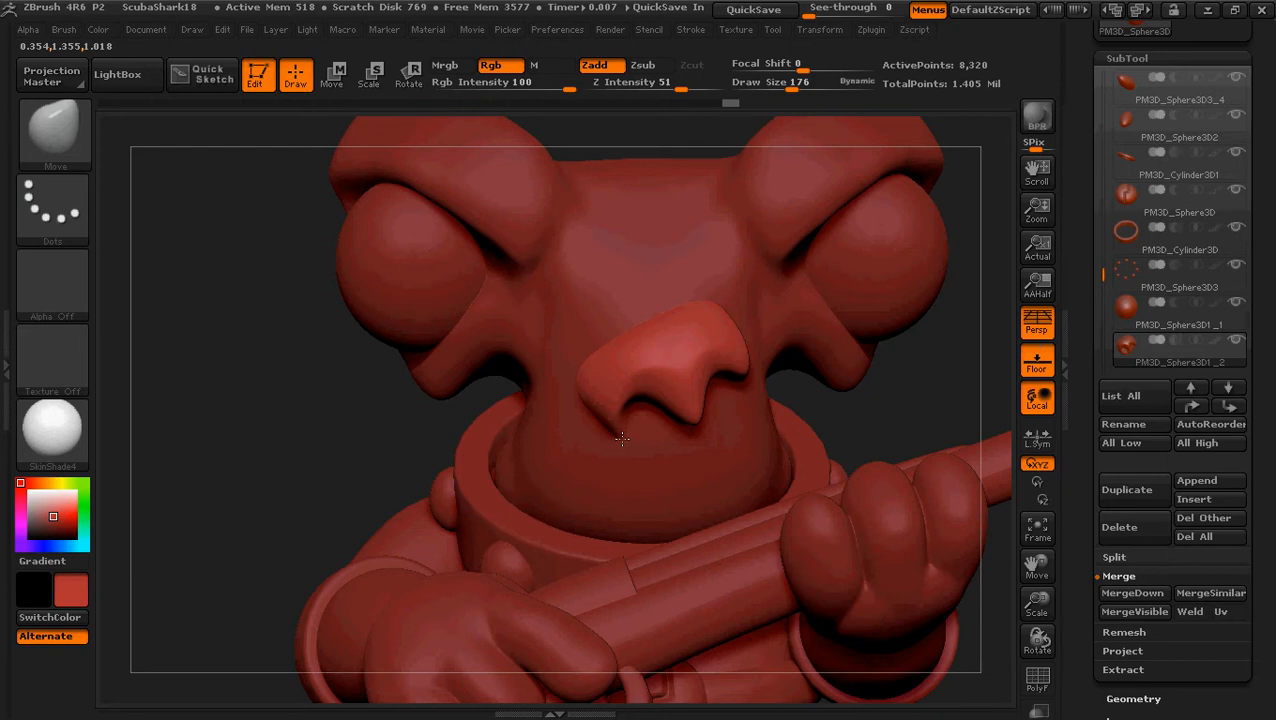
pyautogui.moveTo(622, 439); pyautogui.dragTo(610, 437)
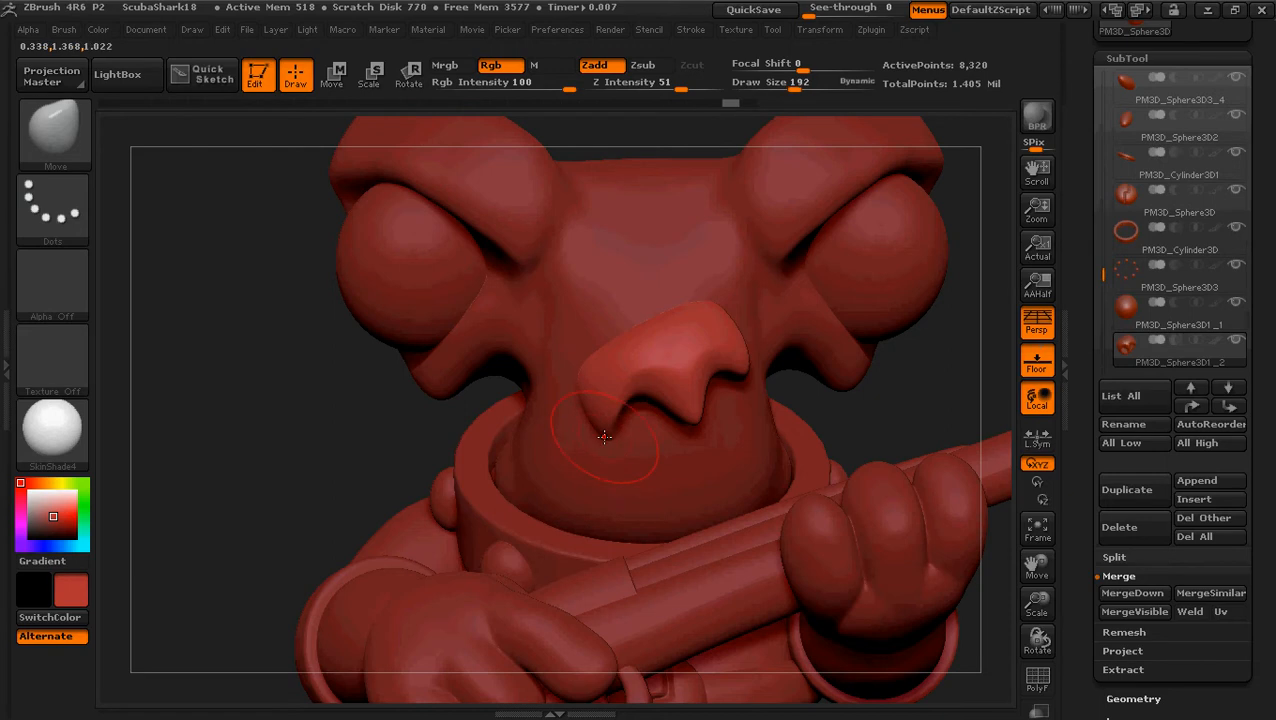
# Step: Enlarge the Move brush to draw size 252 and raise the upper edge of the tooth piece
pyautogui.press(']')
pyautogui.press(']')
pyautogui.press(']')
pyautogui.press(']')
pyautogui.press(']')
pyautogui.press(']')
pyautogui.moveTo(604, 438); pyautogui.dragTo(630, 434)
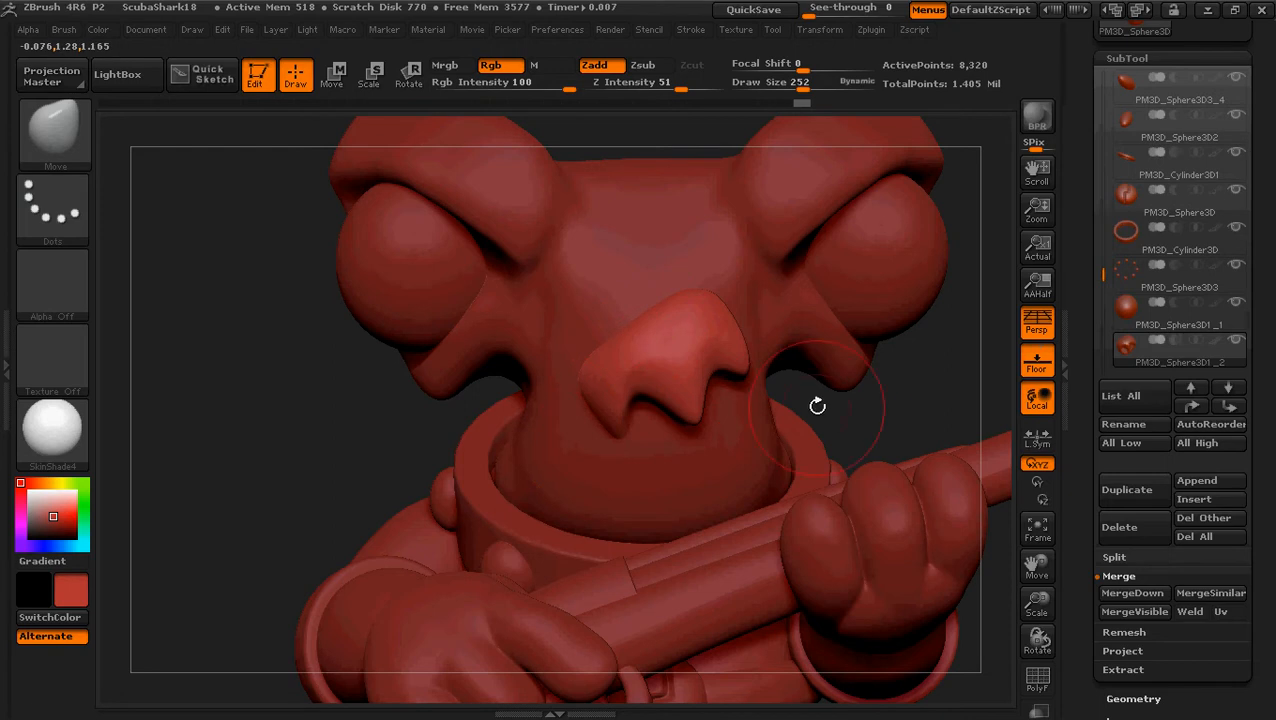
pyautogui.moveTo(840, 420); pyautogui.dragTo(790, 350)
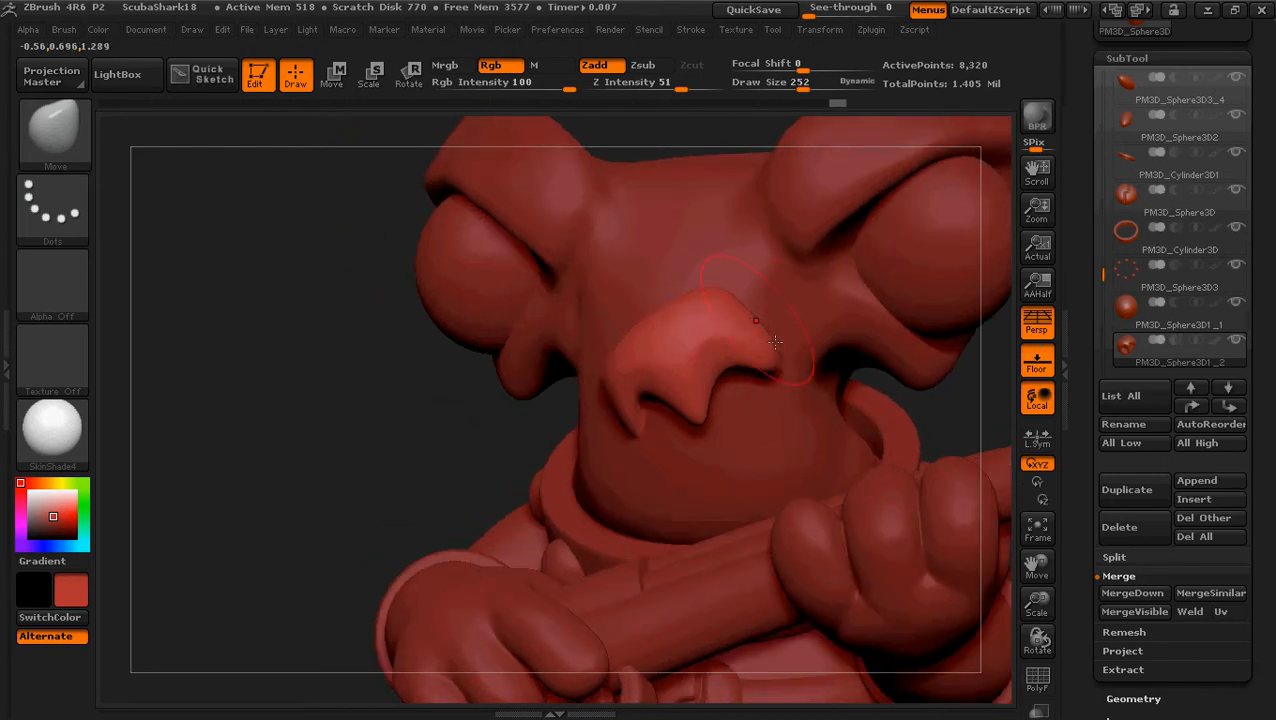
pyautogui.moveTo(723, 432); pyautogui.dragTo(760, 421)
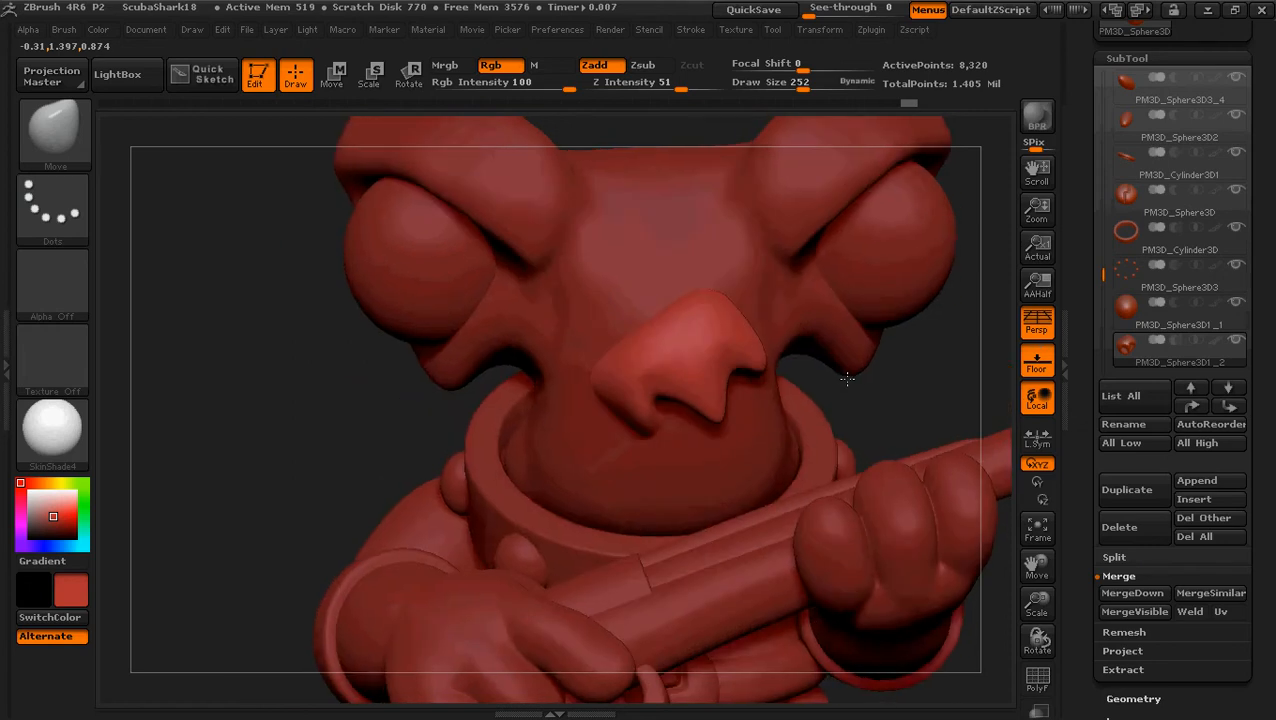
# Step: Refine the outer and middle teeth and the gap between them with the Move brush, redoing the last middle-tooth stroke
pyautogui.press('shift')
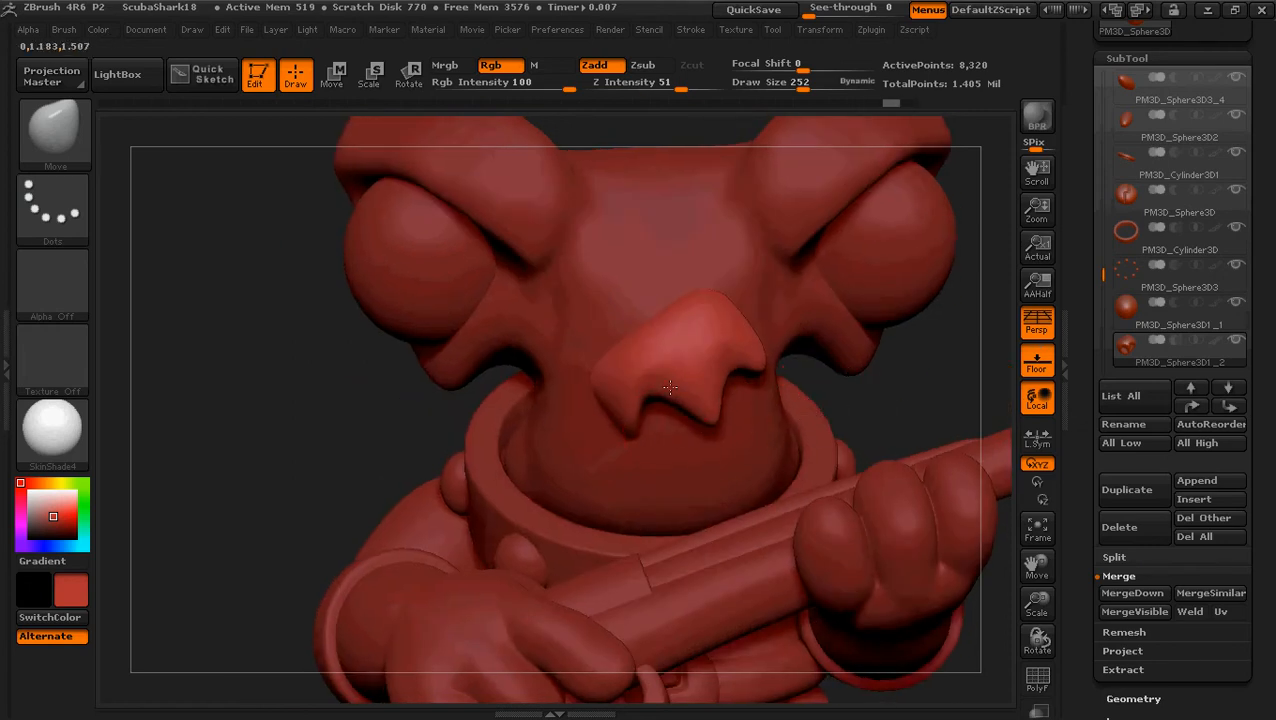
pyautogui.moveTo(638, 420); pyautogui.dragTo(655, 450)
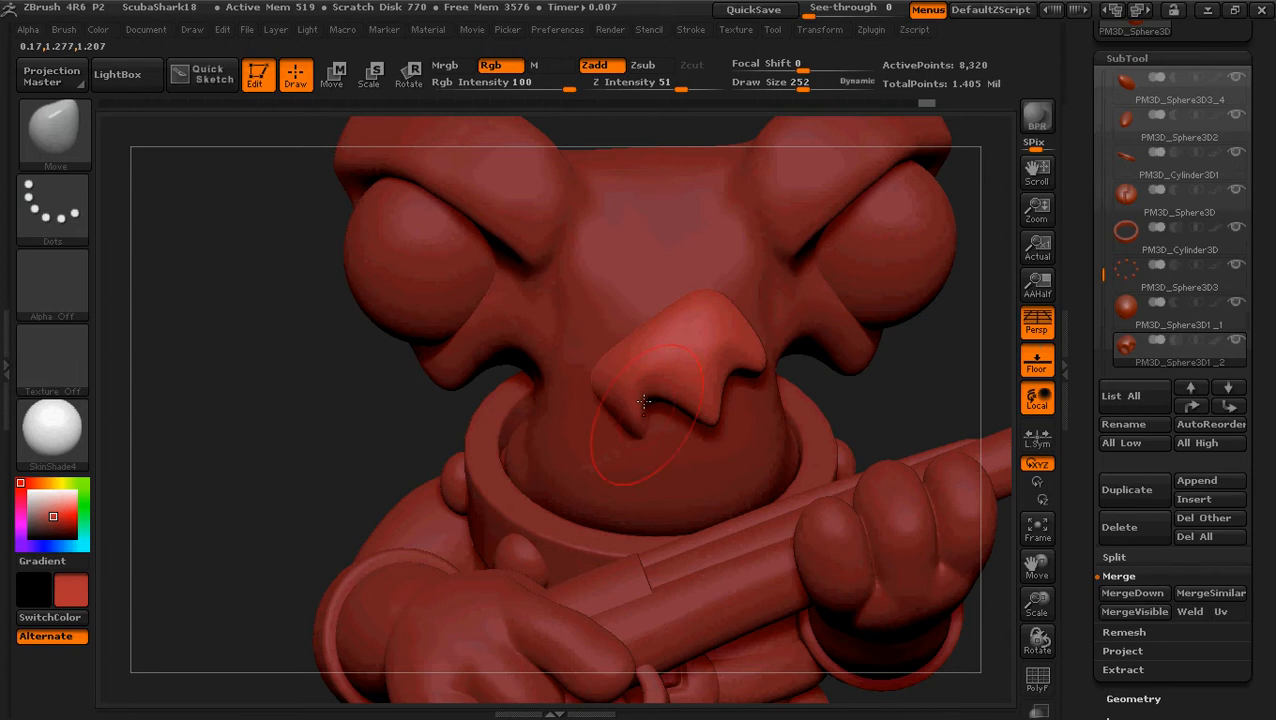
pyautogui.moveTo(642, 396); pyautogui.dragTo(654, 390)
pyautogui.moveTo(846, 390)
pyautogui.mouseDown()
pyautogui.moveTo(829, 373)
pyautogui.moveTo(895, 405)
pyautogui.mouseUp()
pyautogui.moveTo(586, 334); pyautogui.dragTo(596, 352)
pyautogui.moveTo(752, 371)
pyautogui.mouseDown()
pyautogui.moveTo(707, 364)
pyautogui.moveTo(662, 400)
pyautogui.mouseUp()
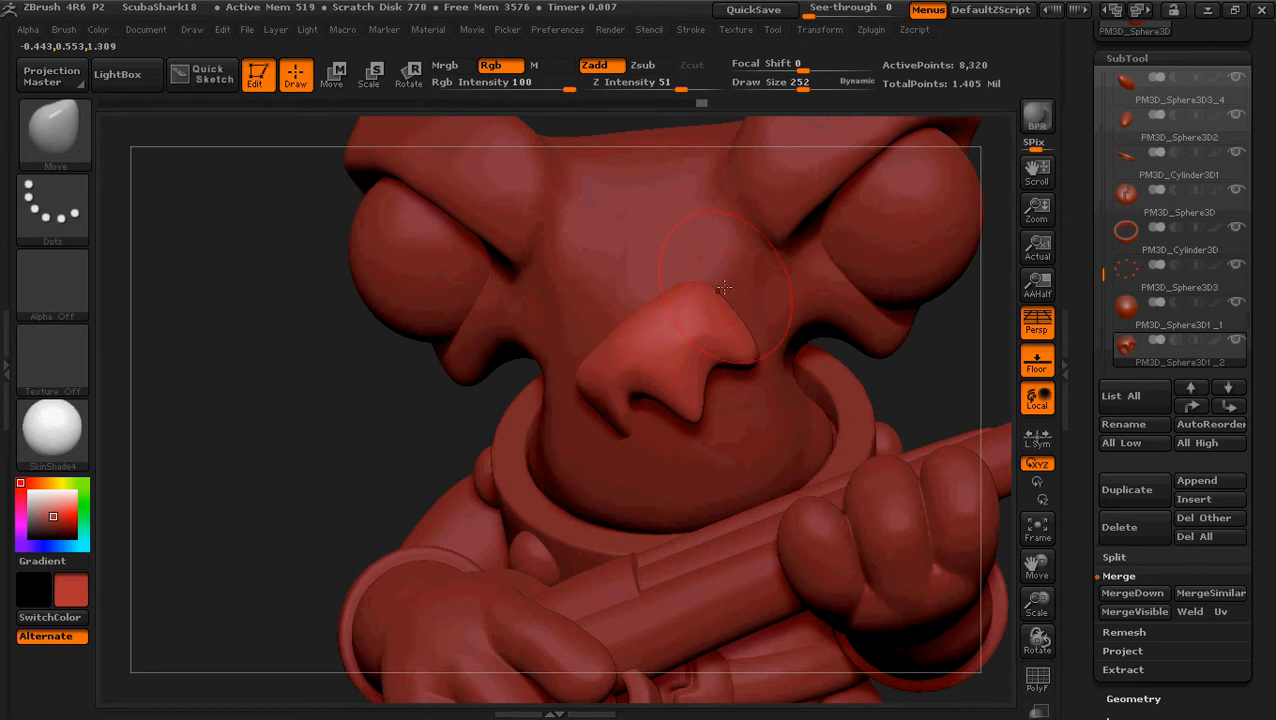
pyautogui.hotkey('ctrl', 'z')
pyautogui.moveTo(749, 358)
pyautogui.mouseDown()
pyautogui.moveTo(687, 393)
pyautogui.moveTo(676, 424)
pyautogui.mouseUp()
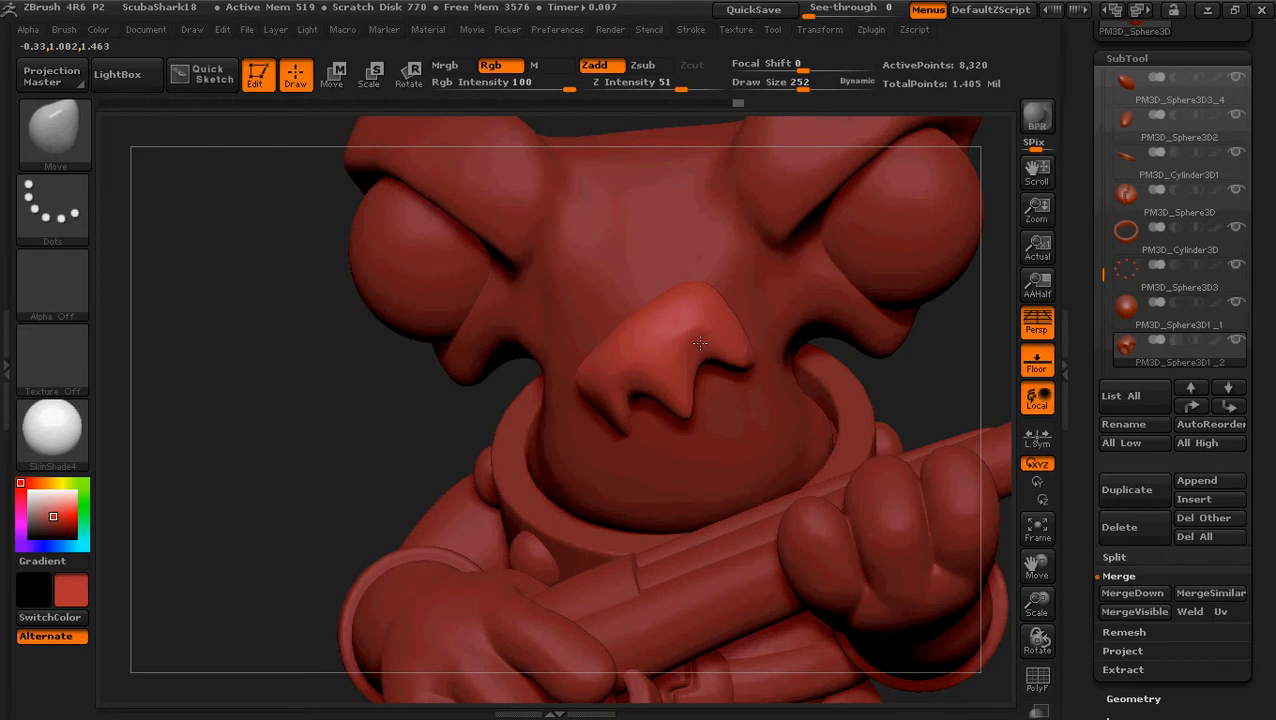
# Step: Push the tooth piece back into the snout along the Z axis with the Offset deformation, judging from the side
pyautogui.moveTo(237, 403); pyautogui.dragTo(357, 407)
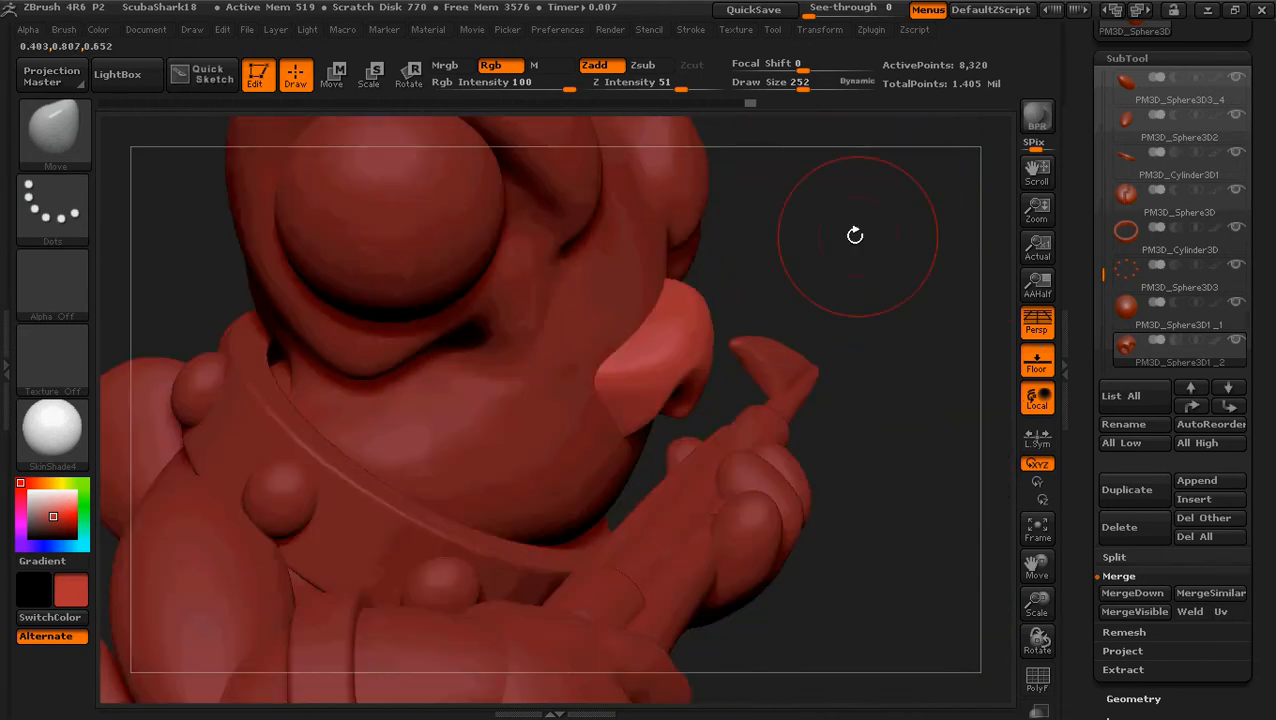
pyautogui.moveTo(854, 234)
pyautogui.mouseDown()
pyautogui.moveTo(891, 242)
pyautogui.moveTo(851, 236)
pyautogui.mouseUp()
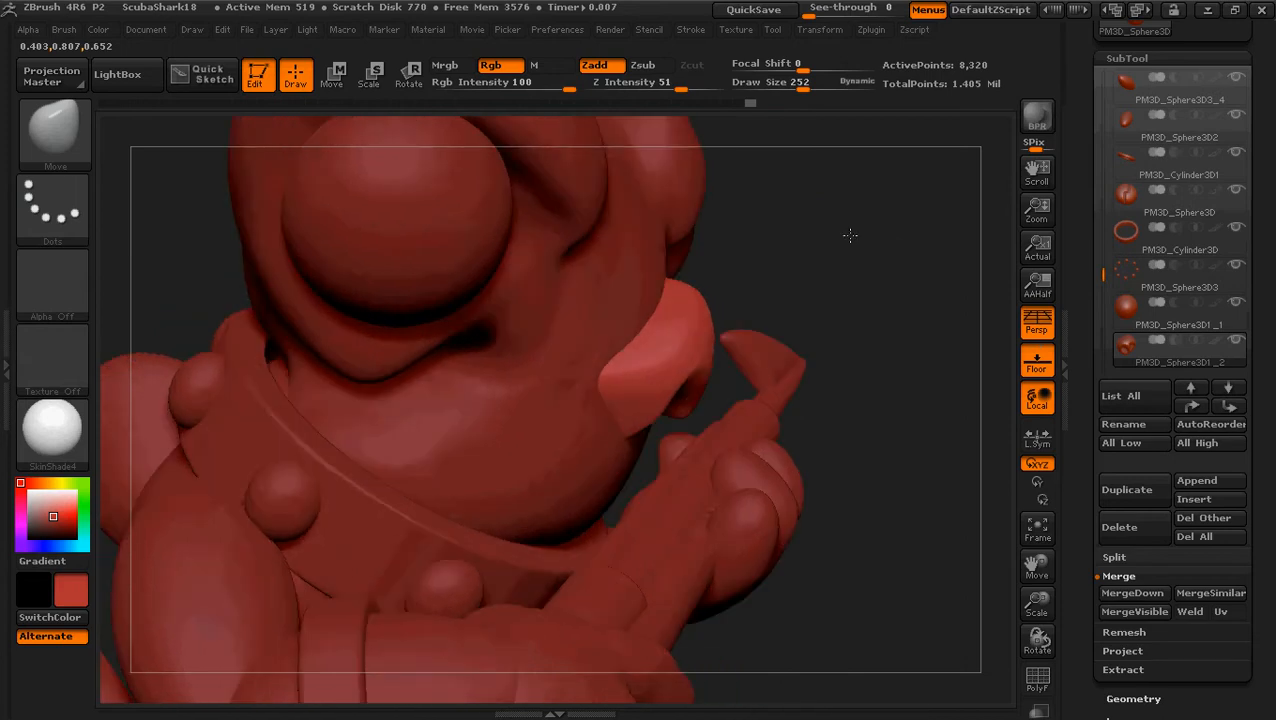
pyautogui.moveTo(1252, 494); pyautogui.dragTo(1250, 322)
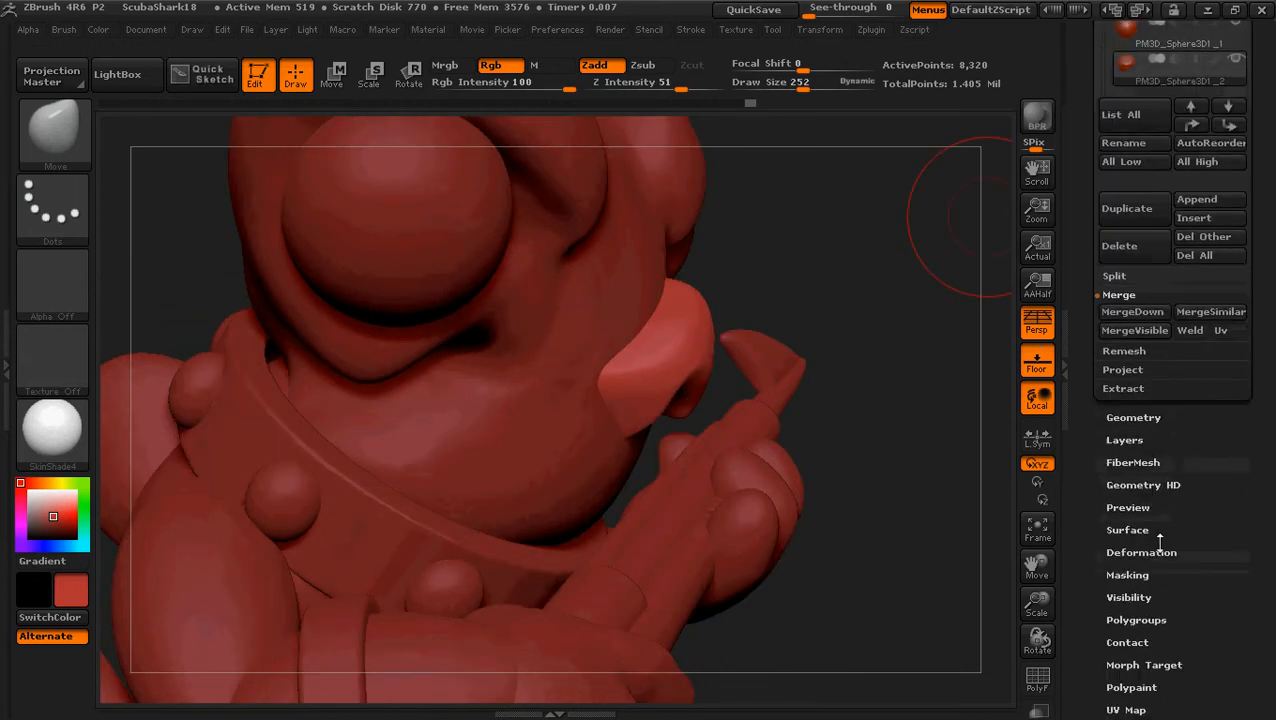
pyautogui.click(1160, 558)
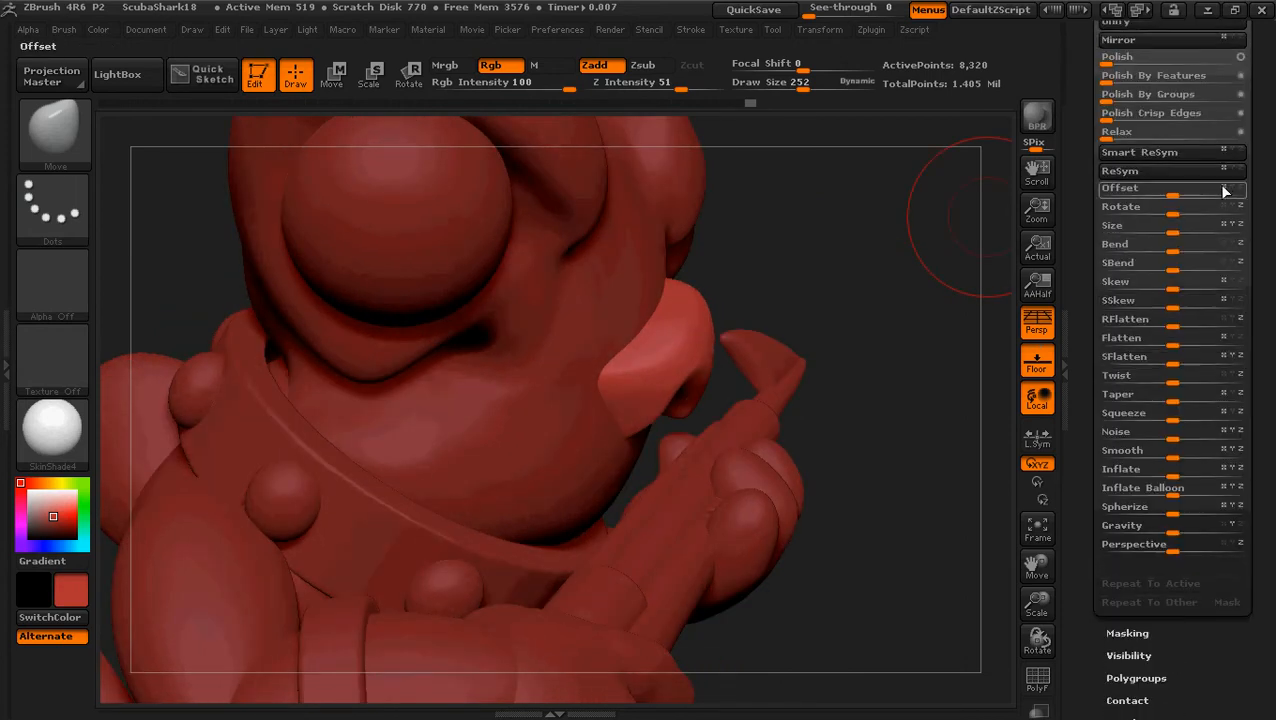
pyautogui.moveTo(1170, 196); pyautogui.dragTo(1157, 196)
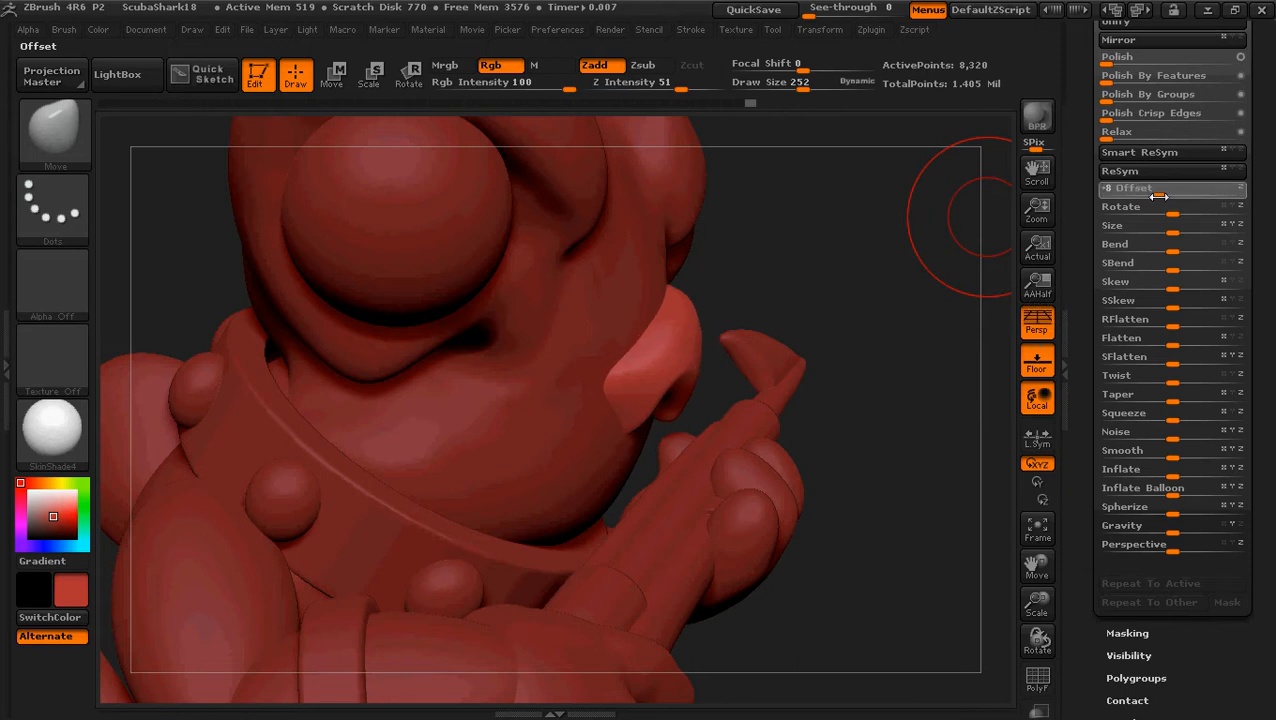
# Step: Reduce the Move brush to draw size 204 and refine the tooth piece's fit against the curve of the snout
pyautogui.moveTo(894, 262)
pyautogui.mouseDown()
pyautogui.moveTo(815, 259)
pyautogui.moveTo(923, 352)
pyautogui.moveTo(906, 412)
pyautogui.mouseUp()
pyautogui.press('ctrl')
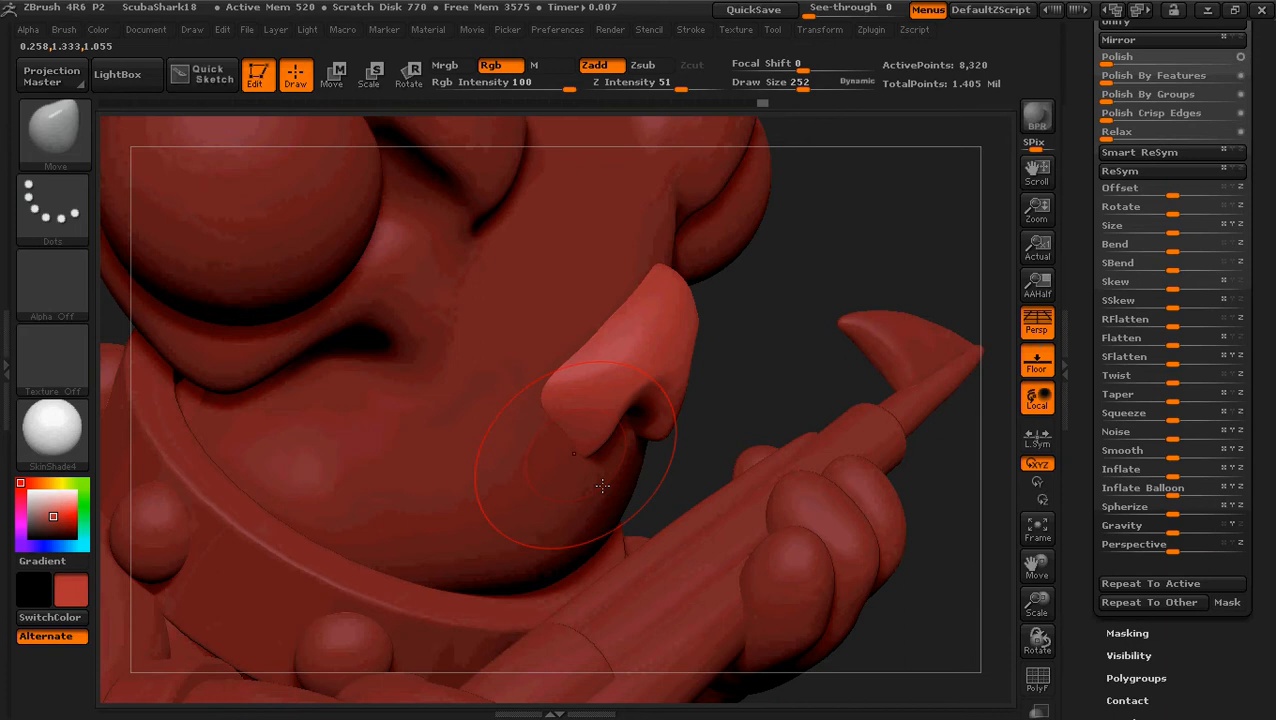
pyautogui.moveTo(786, 319); pyautogui.dragTo(680, 450)
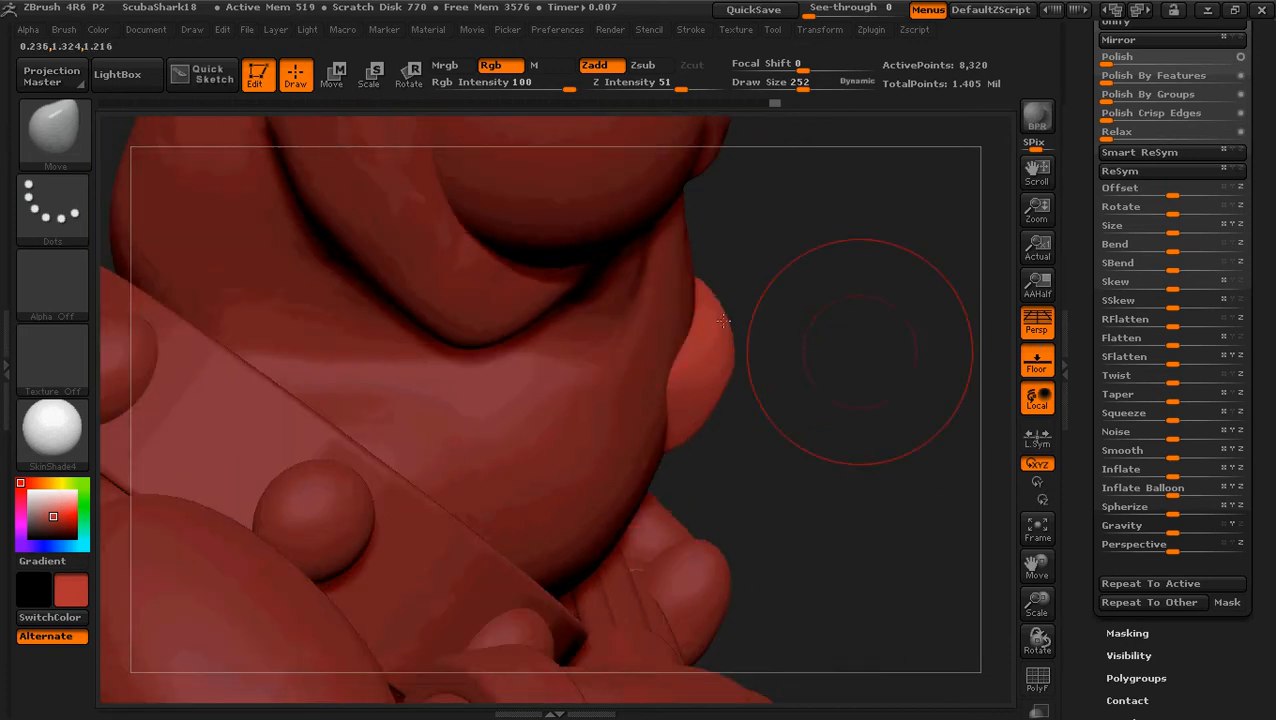
pyautogui.moveTo(860, 352); pyautogui.dragTo(814, 404)
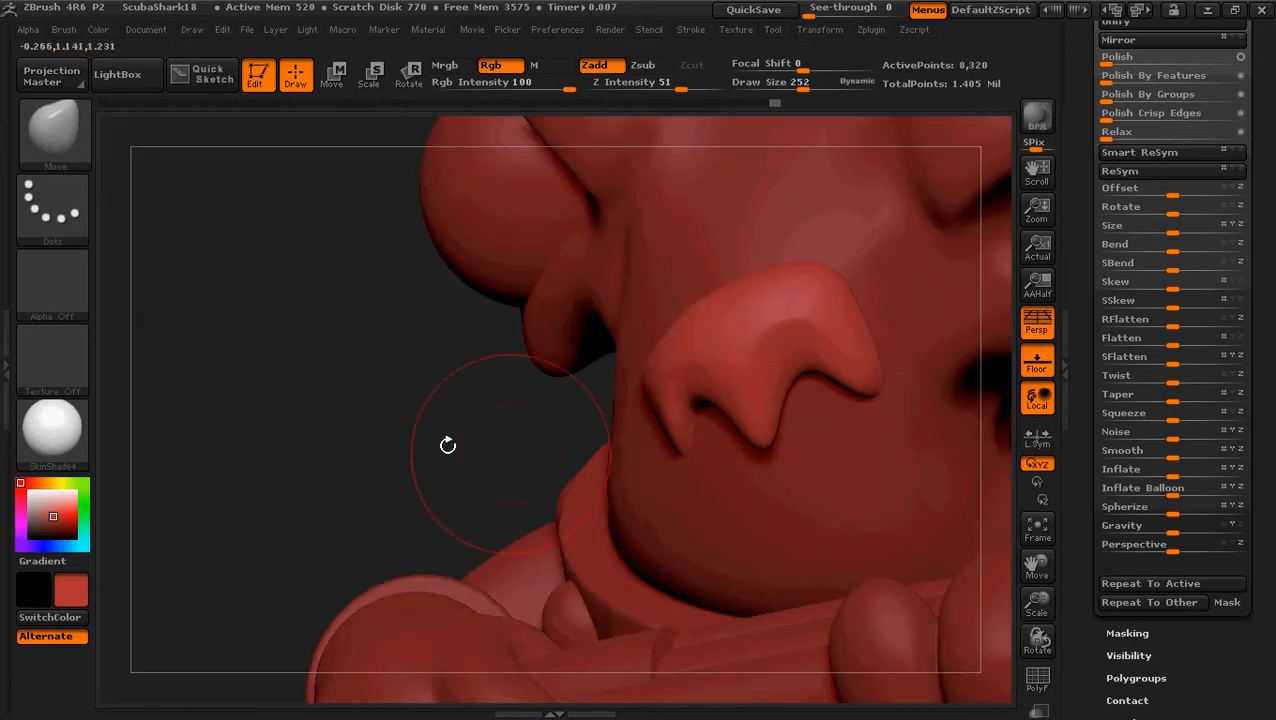
pyautogui.moveTo(347, 444)
pyautogui.mouseDown()
pyautogui.moveTo(408, 488)
pyautogui.moveTo(356, 478)
pyautogui.moveTo(373, 447)
pyautogui.moveTo(476, 412)
pyautogui.mouseUp()
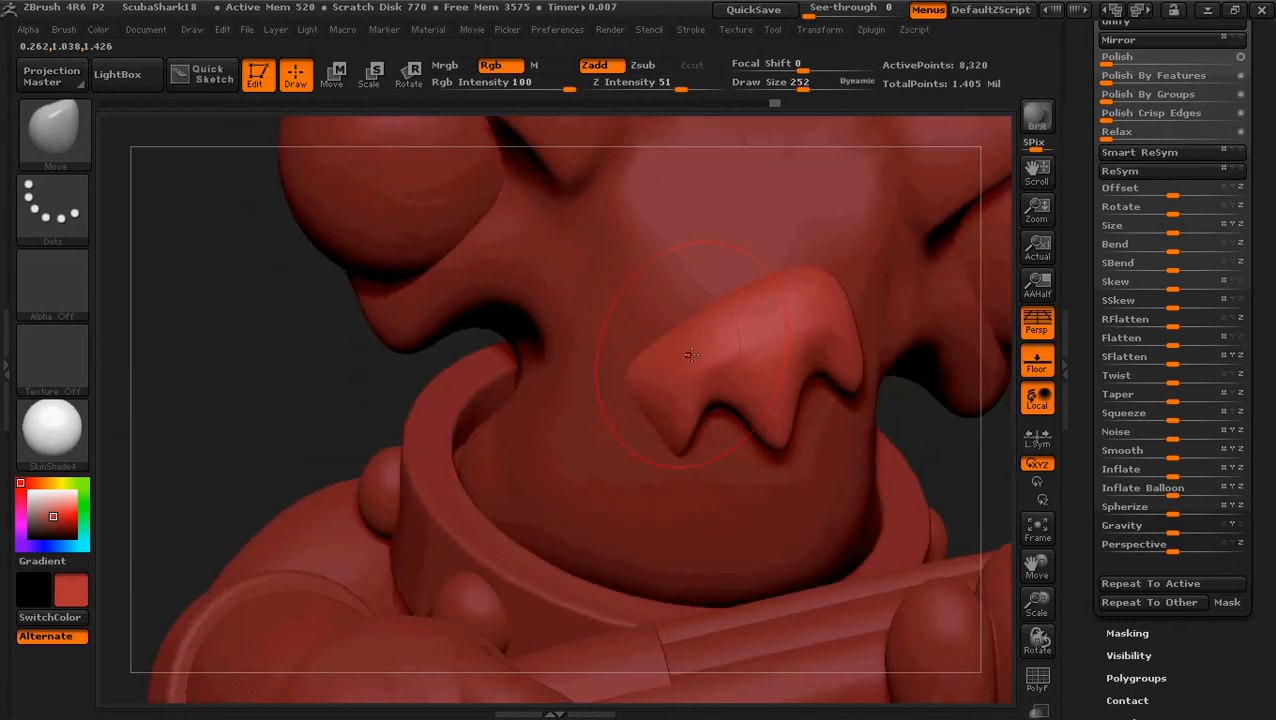
pyautogui.press('[')
pyautogui.press('[')
pyautogui.press('[')
pyautogui.moveTo(271, 406)
pyautogui.mouseDown()
pyautogui.moveTo(317, 429)
pyautogui.moveTo(818, 352)
pyautogui.mouseUp()
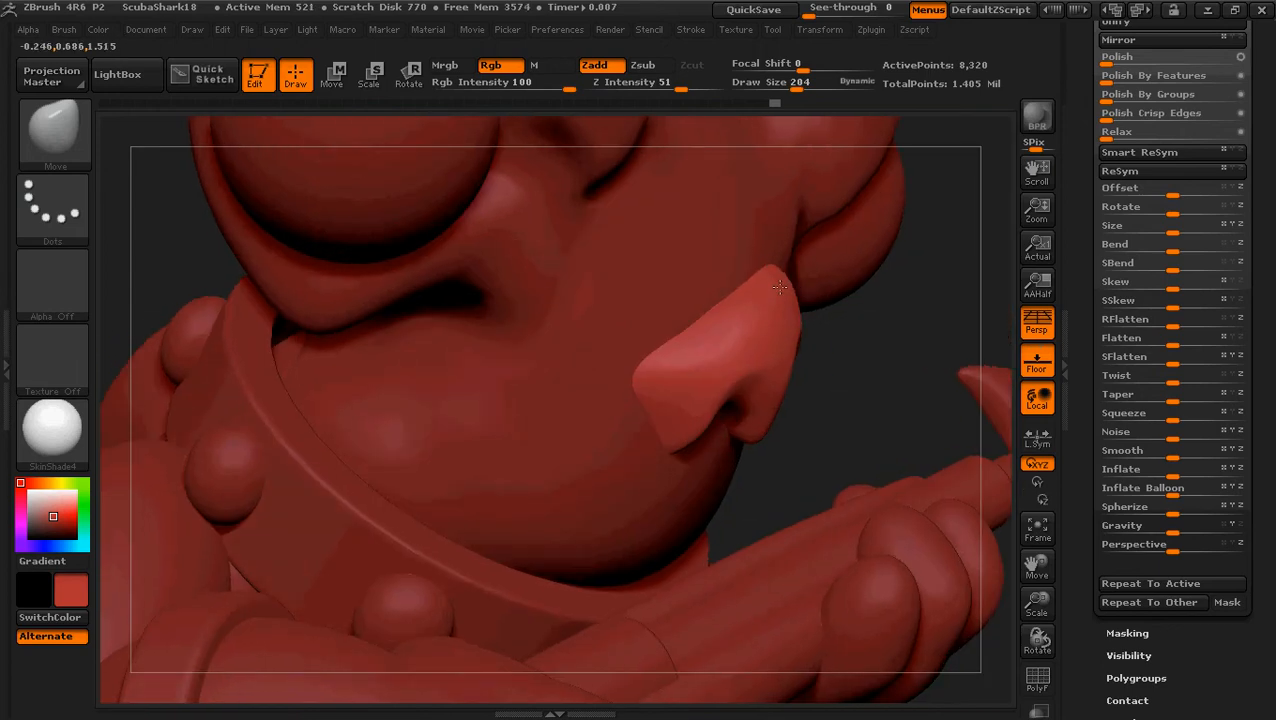
pyautogui.moveTo(780, 287); pyautogui.dragTo(776, 290)
pyautogui.moveTo(712, 365); pyautogui.dragTo(692, 362)
pyautogui.moveTo(877, 388); pyautogui.dragTo(820, 374)
pyautogui.moveTo(712, 422); pyautogui.dragTo(546, 428)
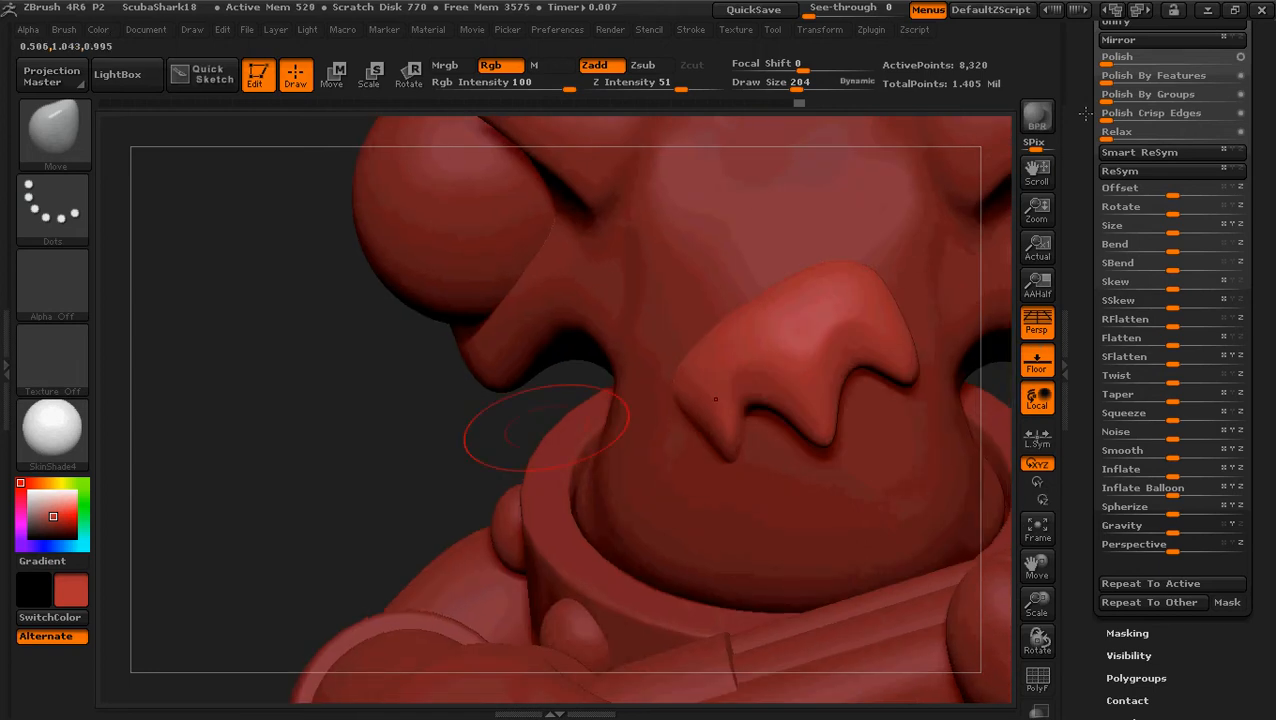
# Step: Compare with the reference picture, then widen the tooth piece along X with Size and shift it sideways with Offset
pyautogui.click(1208, 10)
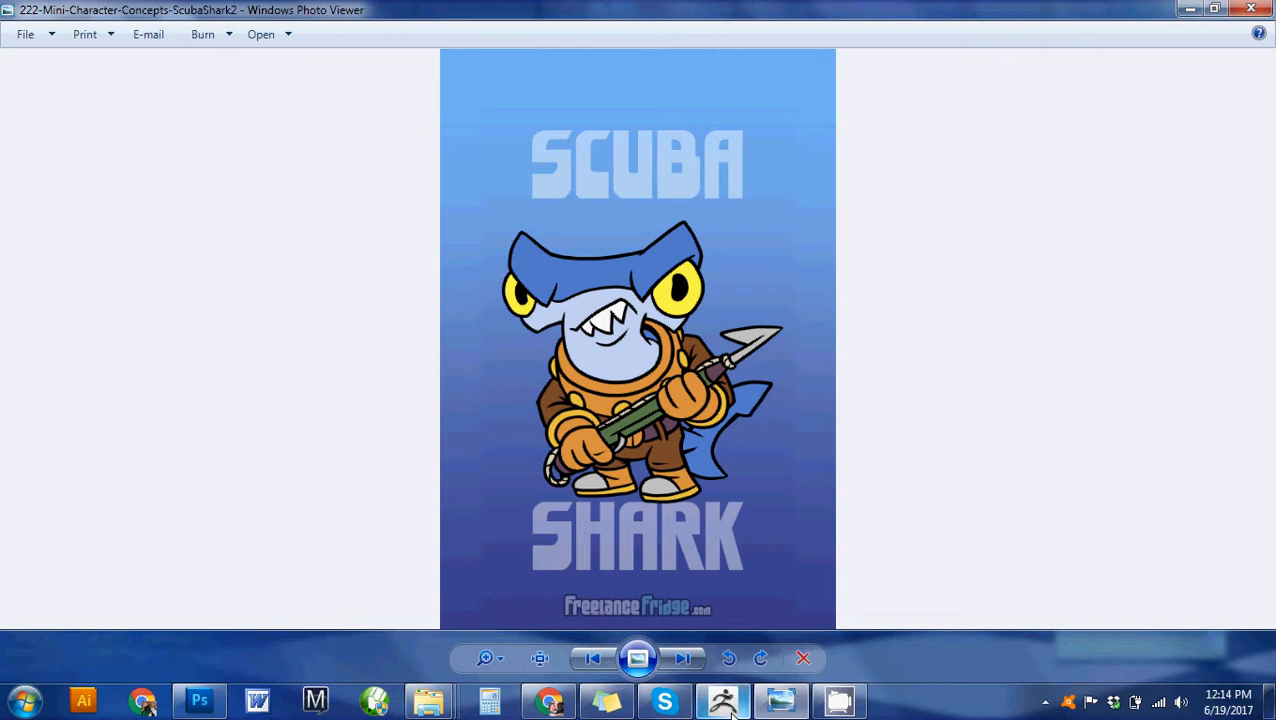
pyautogui.moveTo(732, 712)
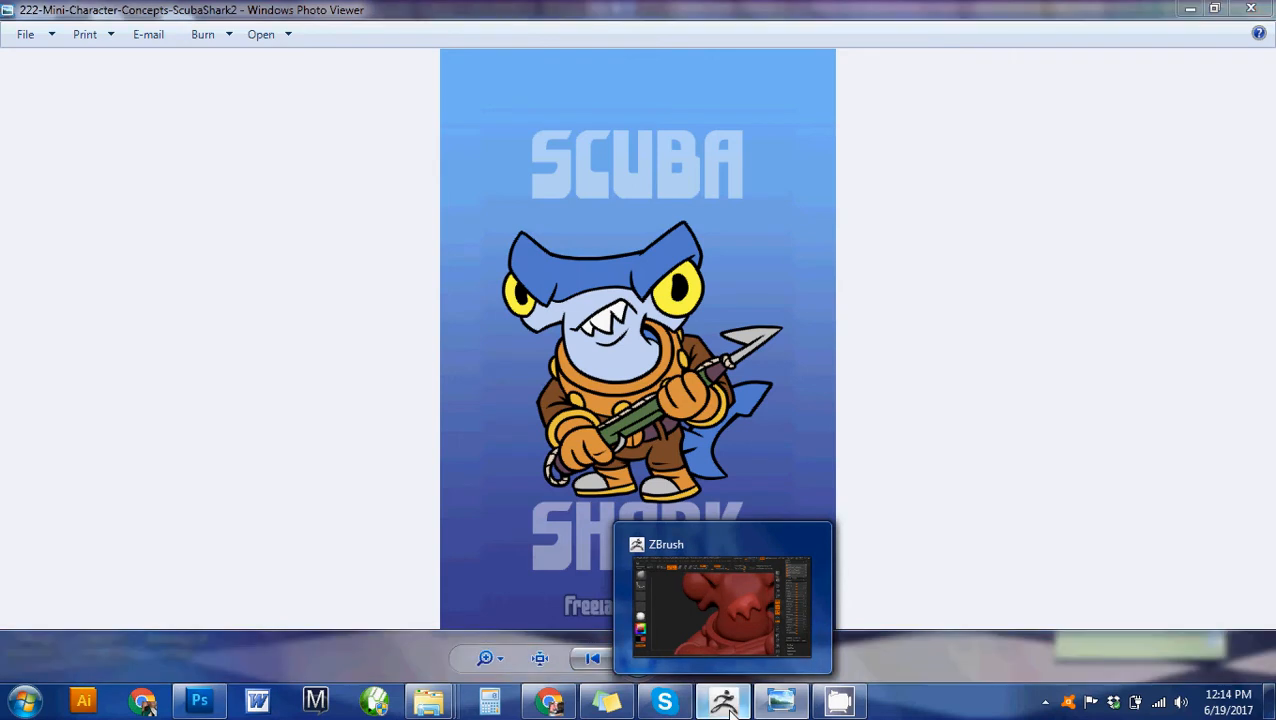
pyautogui.click(732, 712)
pyautogui.moveTo(285, 298)
pyautogui.keyDown('ctrl'); pyautogui.mouseDown(button='right')
pyautogui.moveTo(289, 342)
pyautogui.moveTo(328, 365)
pyautogui.moveTo(317, 361)
pyautogui.mouseUp(button='right'); pyautogui.keyUp('ctrl')
pyautogui.keyDown('shift'); pyautogui.moveTo(921, 386); pyautogui.dragTo(775, 366, button='right'); pyautogui.keyUp('shift')
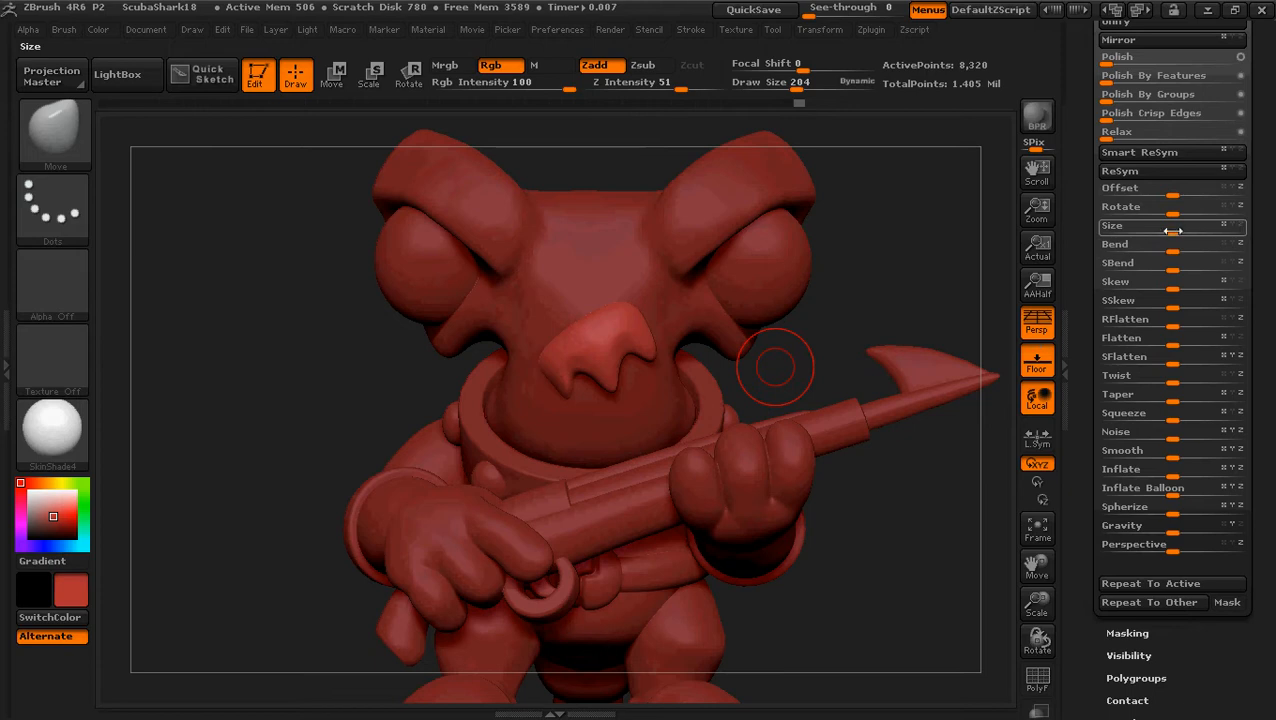
pyautogui.moveTo(1172, 231)
pyautogui.mouseDown()
pyautogui.moveTo(1155, 231)
pyautogui.moveTo(1185, 231)
pyautogui.mouseUp()
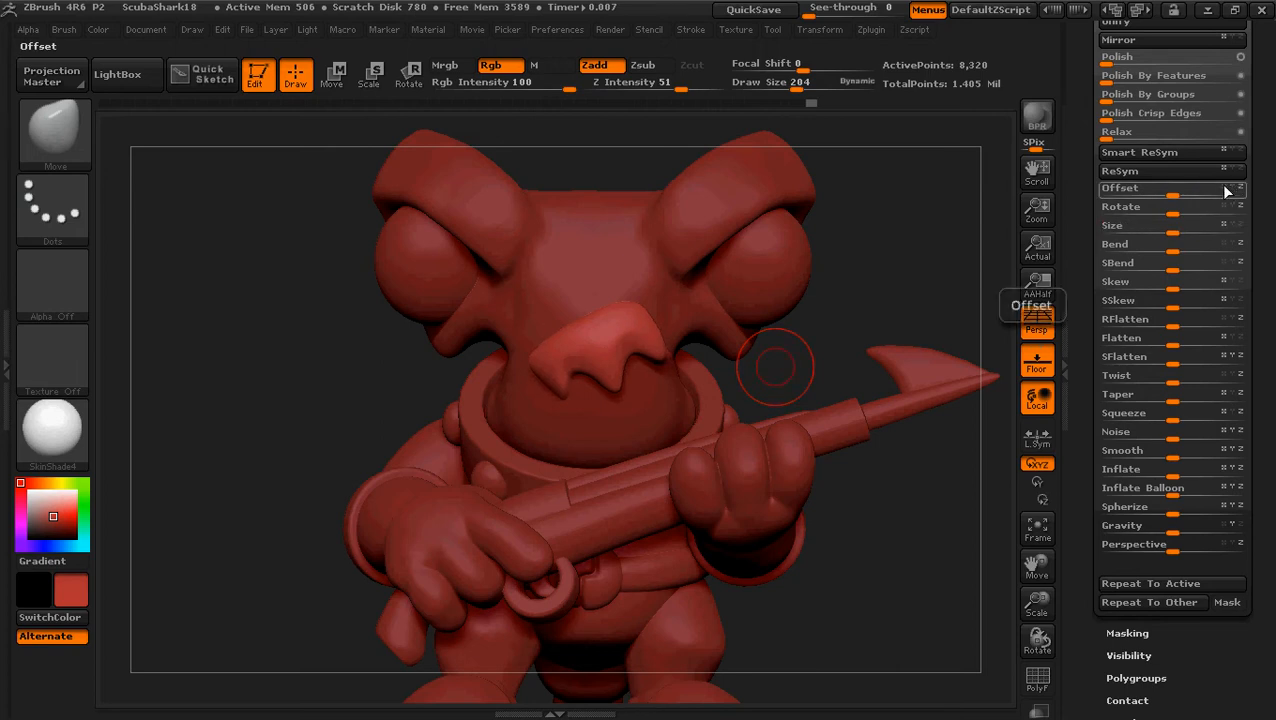
pyautogui.moveTo(1172, 194)
pyautogui.mouseDown()
pyautogui.moveTo(1160, 194)
pyautogui.moveTo(1186, 193)
pyautogui.mouseUp()
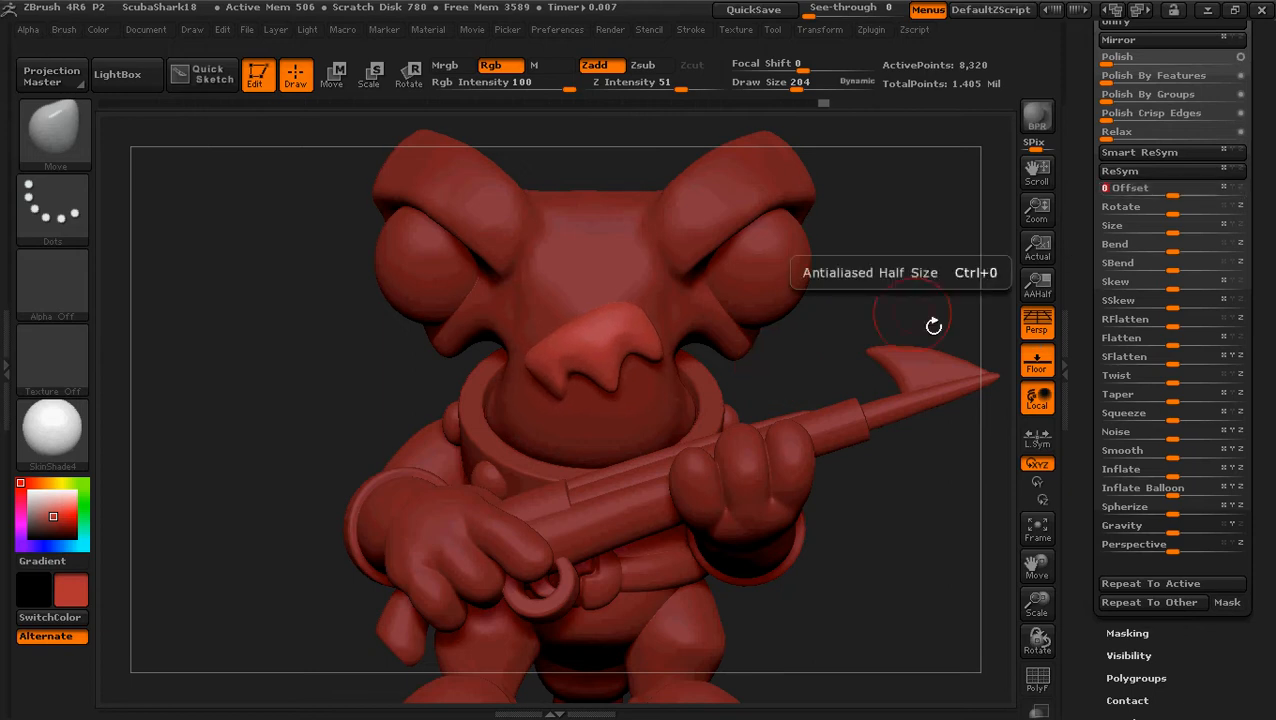
# Step: Recheck the reference picture and raise the tooth piece on the snout with an Offset deformation of -18 along Y
pyautogui.moveTo(934, 326); pyautogui.dragTo(853, 276)
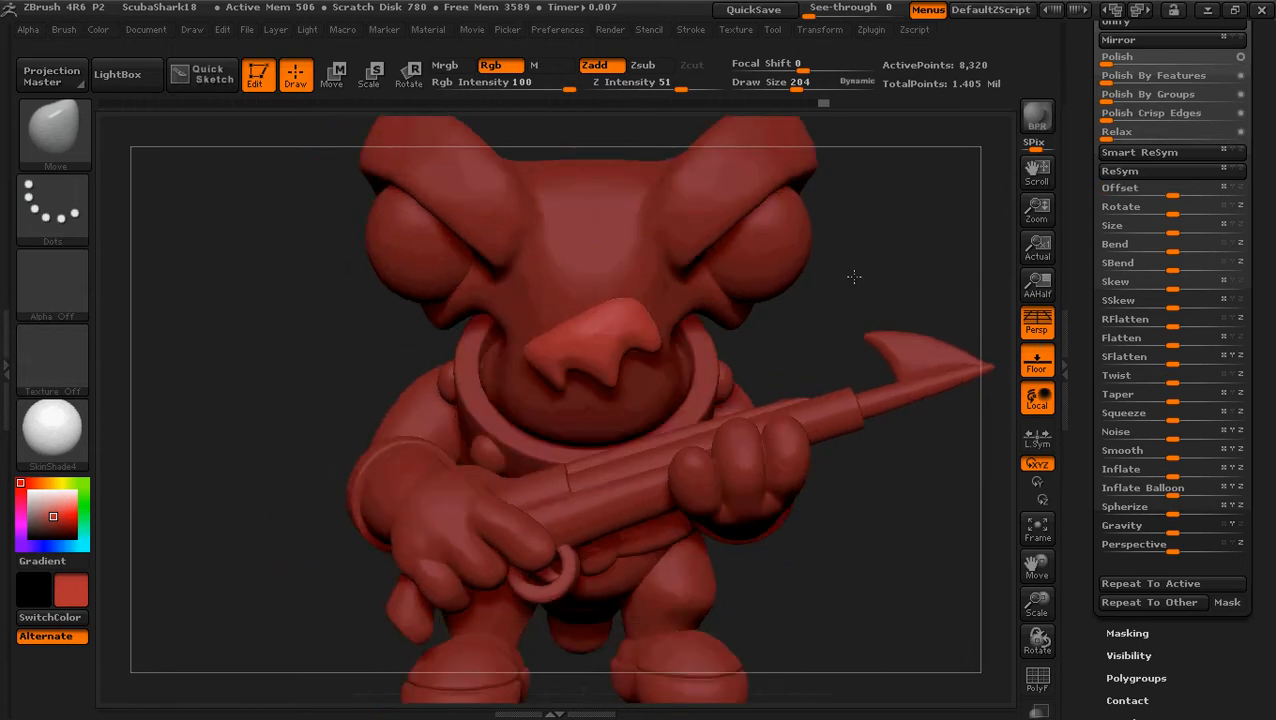
pyautogui.moveTo(775, 364); pyautogui.dragTo(786, 344)
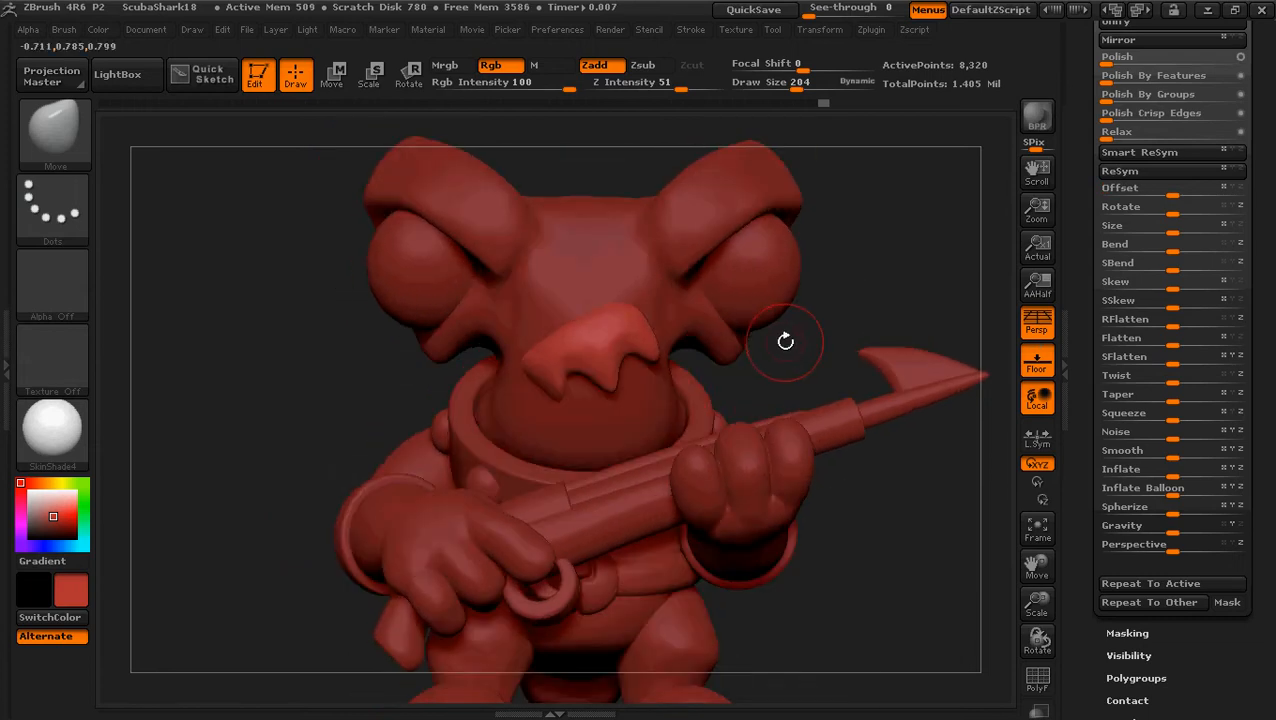
pyautogui.hotkey('alt', 'Tab')
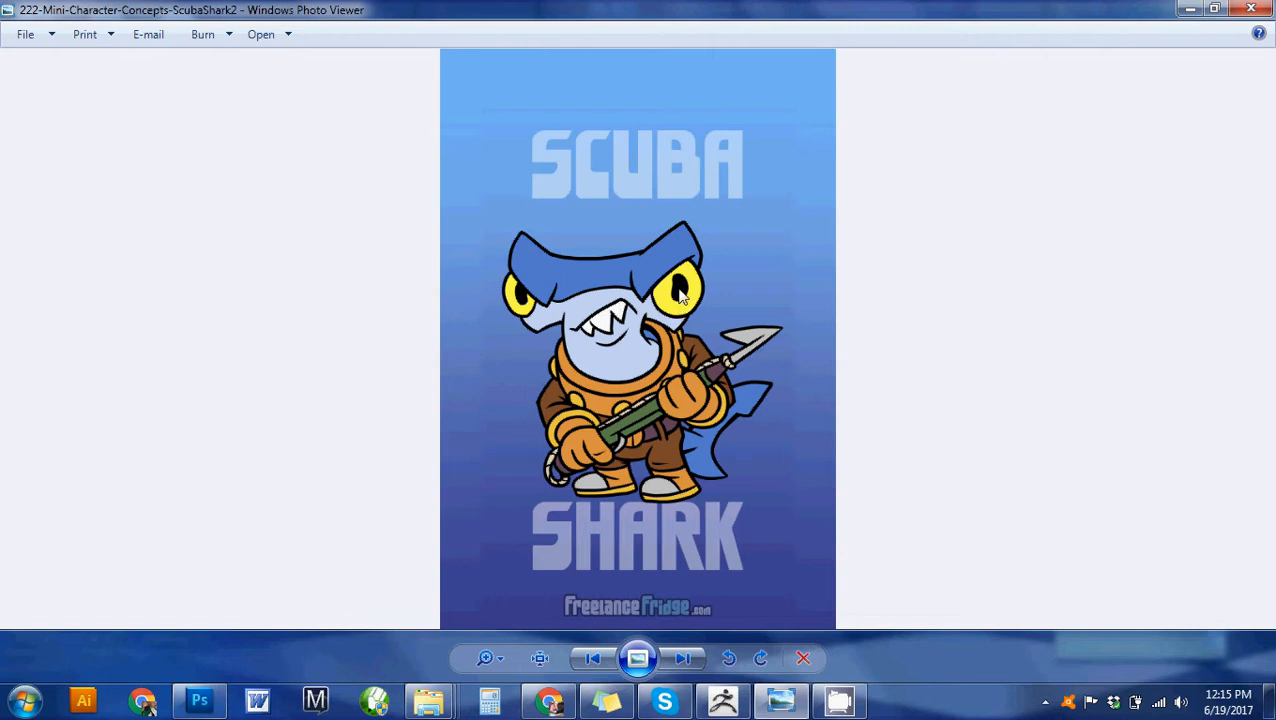
pyautogui.click(724, 703)
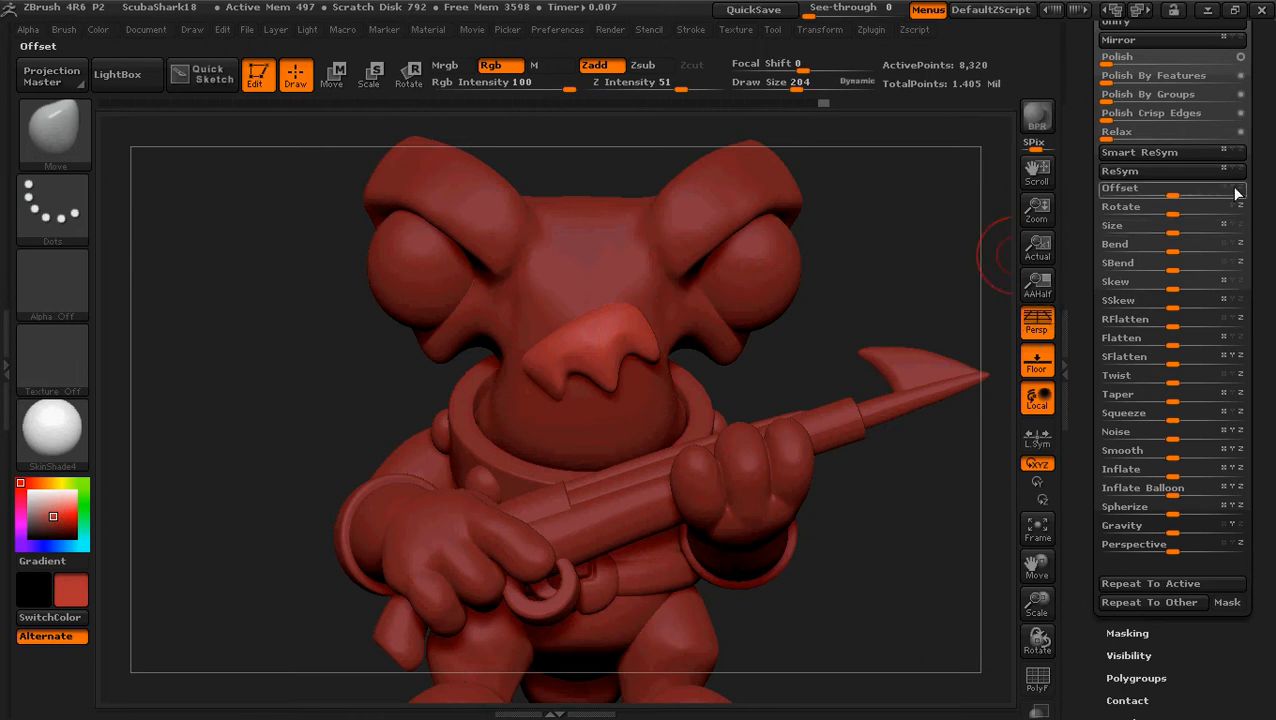
pyautogui.moveTo(1173, 193); pyautogui.dragTo(1155, 187)
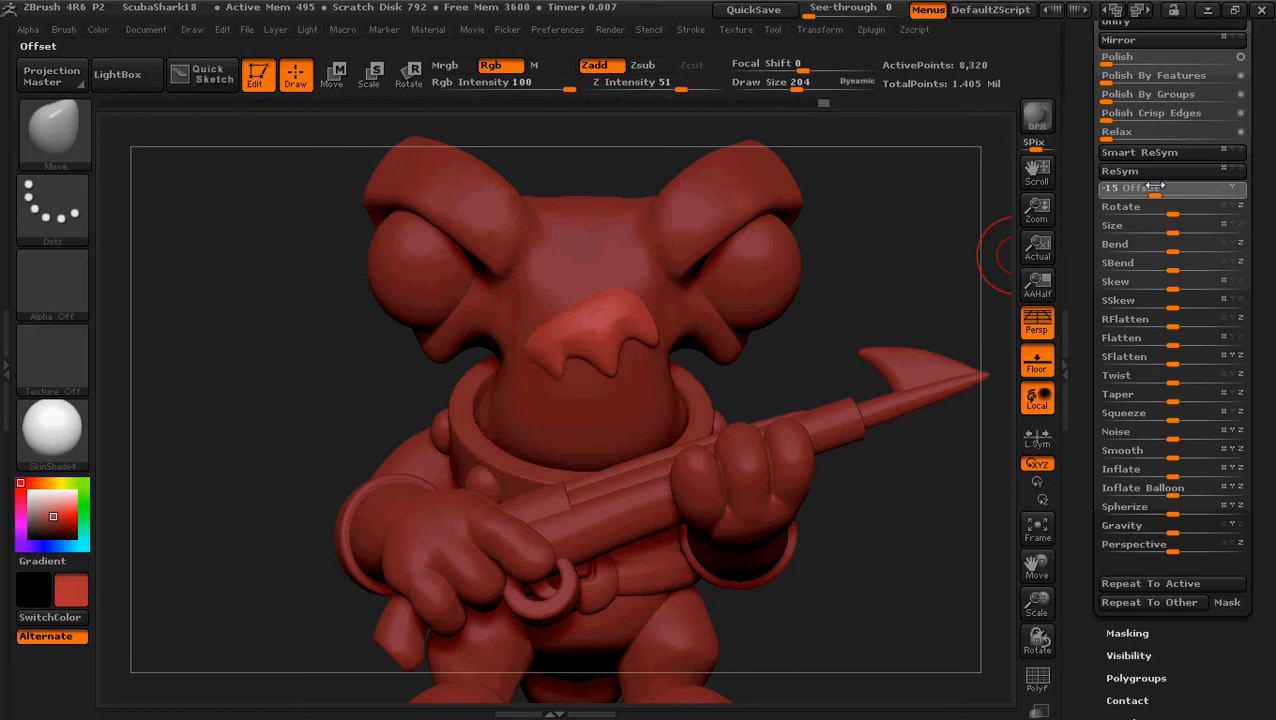
pyautogui.moveTo(1155, 187); pyautogui.dragTo(1152, 187)
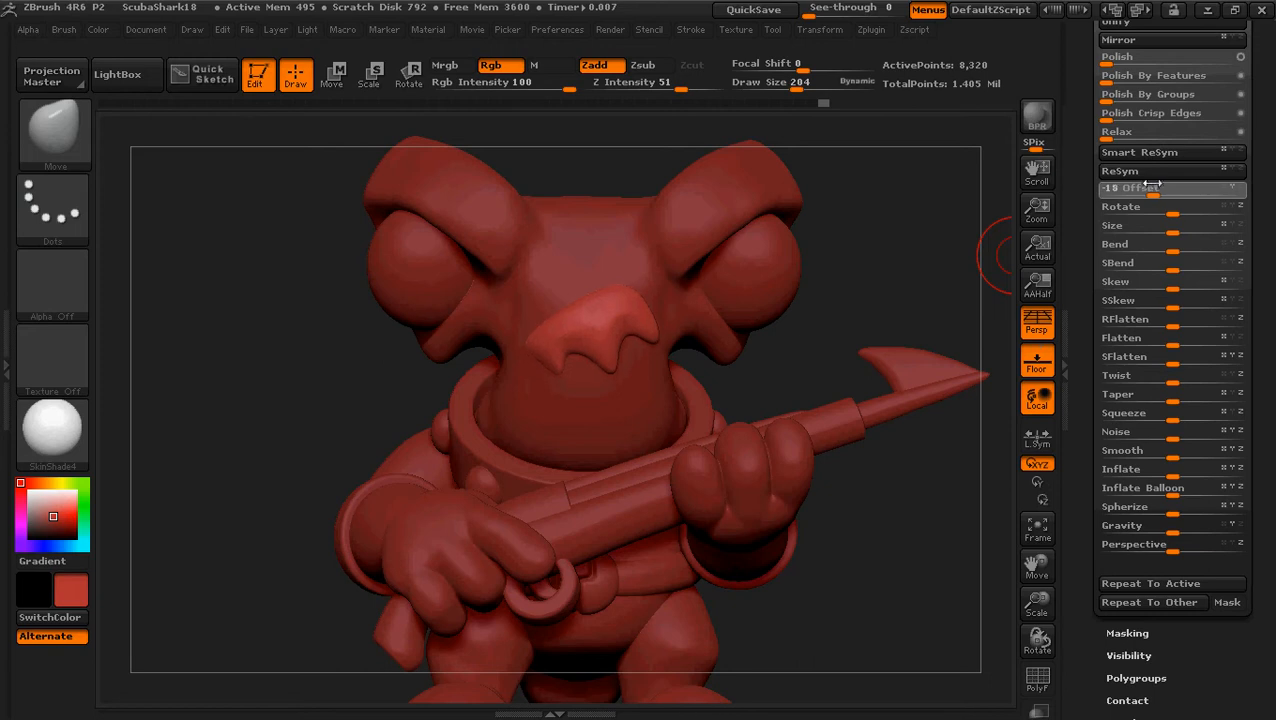
# Step: Fine-tune the tooth piece's depth on the snout with the Offset deformation along Z, judging from a side view
pyautogui.moveTo(874, 293); pyautogui.dragTo(983, 288)
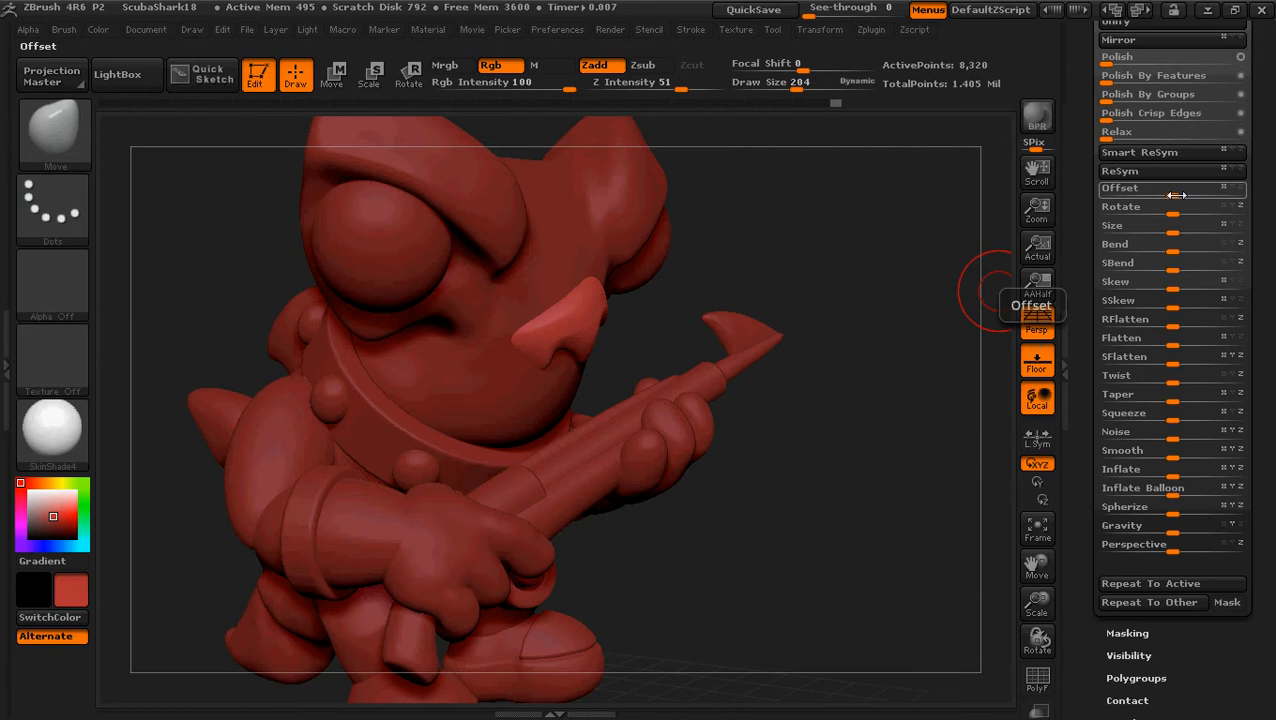
pyautogui.moveTo(1176, 195)
pyautogui.mouseDown()
pyautogui.moveTo(1191, 195)
pyautogui.moveTo(1170, 194)
pyautogui.mouseUp()
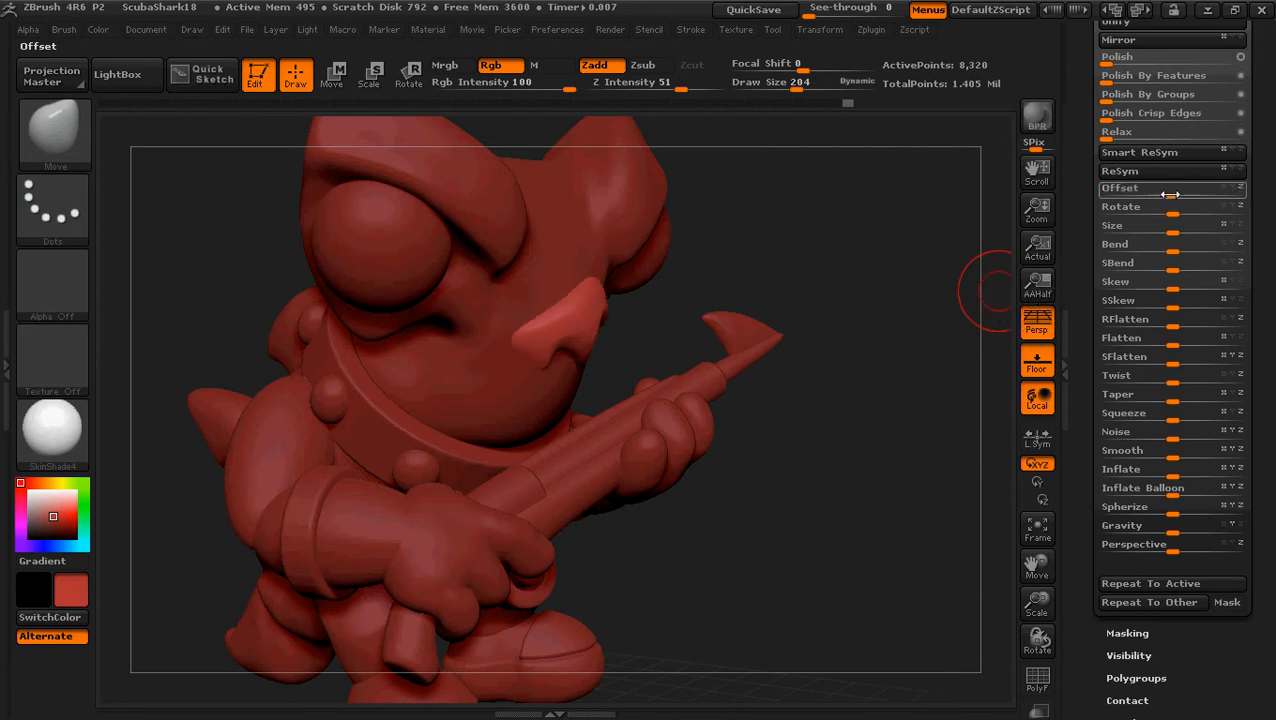
pyautogui.moveTo(1170, 195); pyautogui.dragTo(1185, 194)
pyautogui.moveTo(823, 310); pyautogui.dragTo(930, 215)
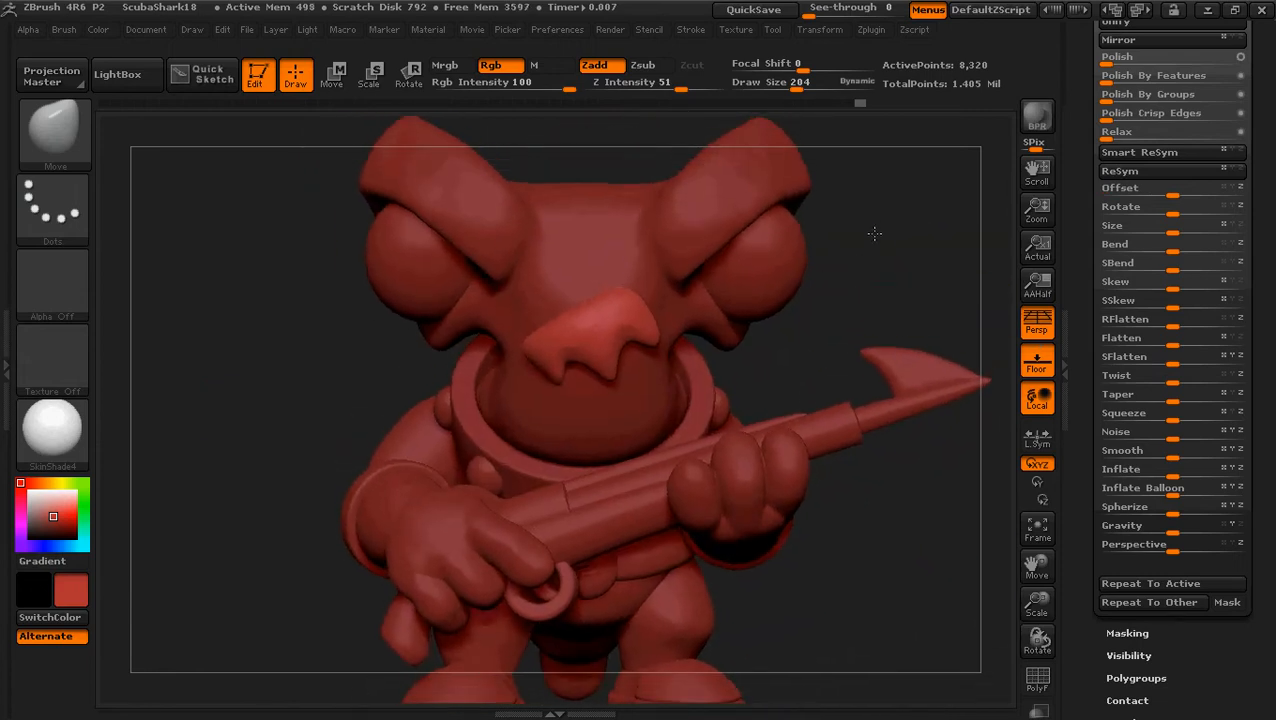
# Step: Skew the tooth piece along X with SSkew 8 and shift it sideways with Offset -7, checking against the reference picture
pyautogui.click(1208, 10)
pyautogui.moveTo(726, 706)
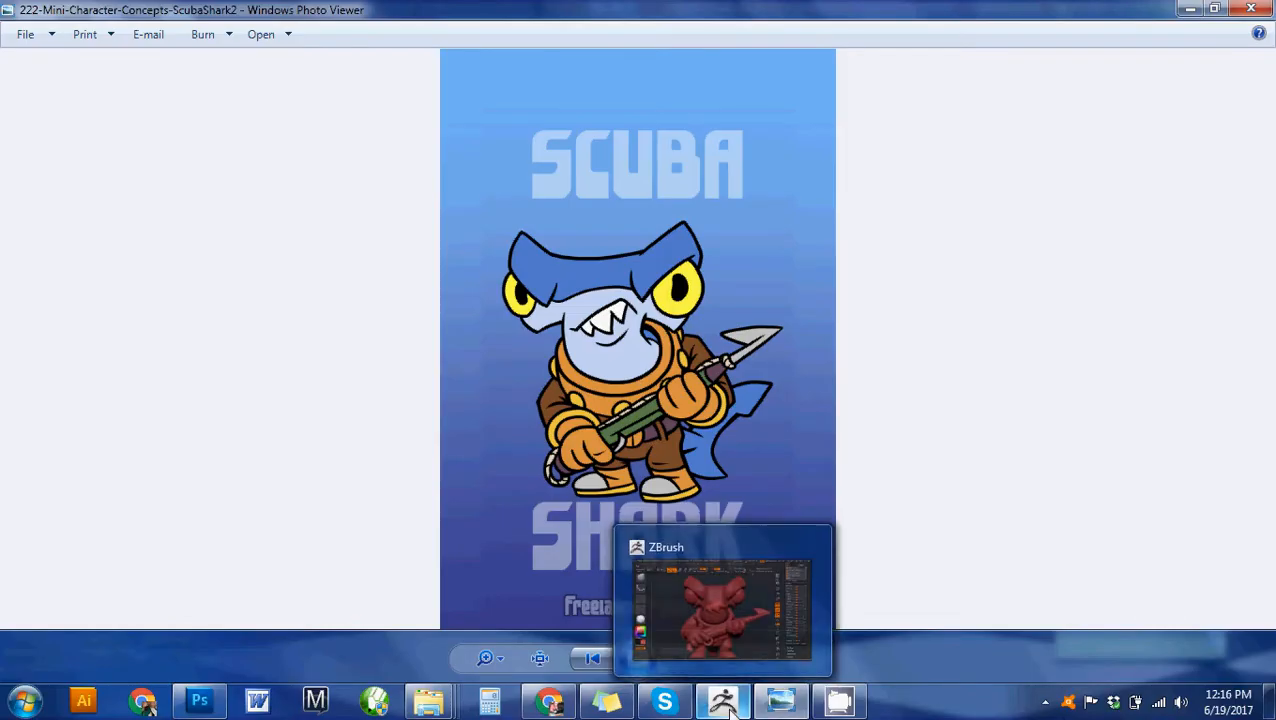
pyautogui.moveTo(733, 620)
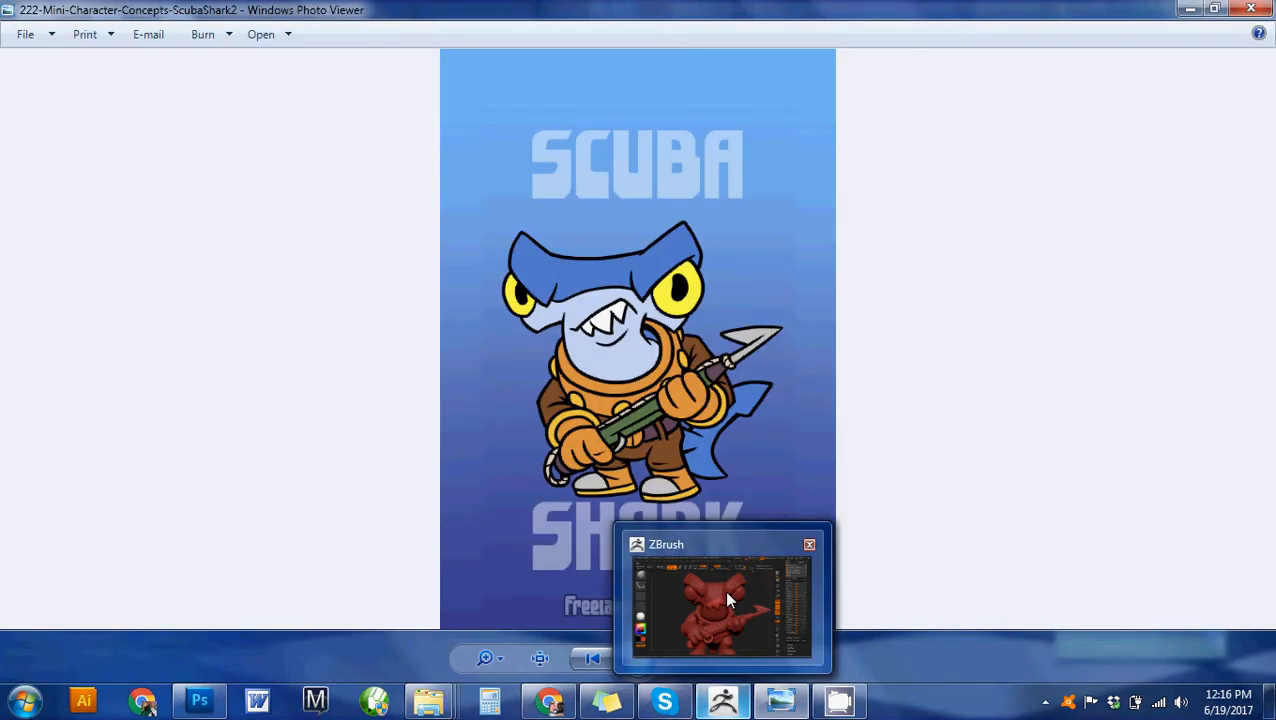
pyautogui.moveTo(727, 594)
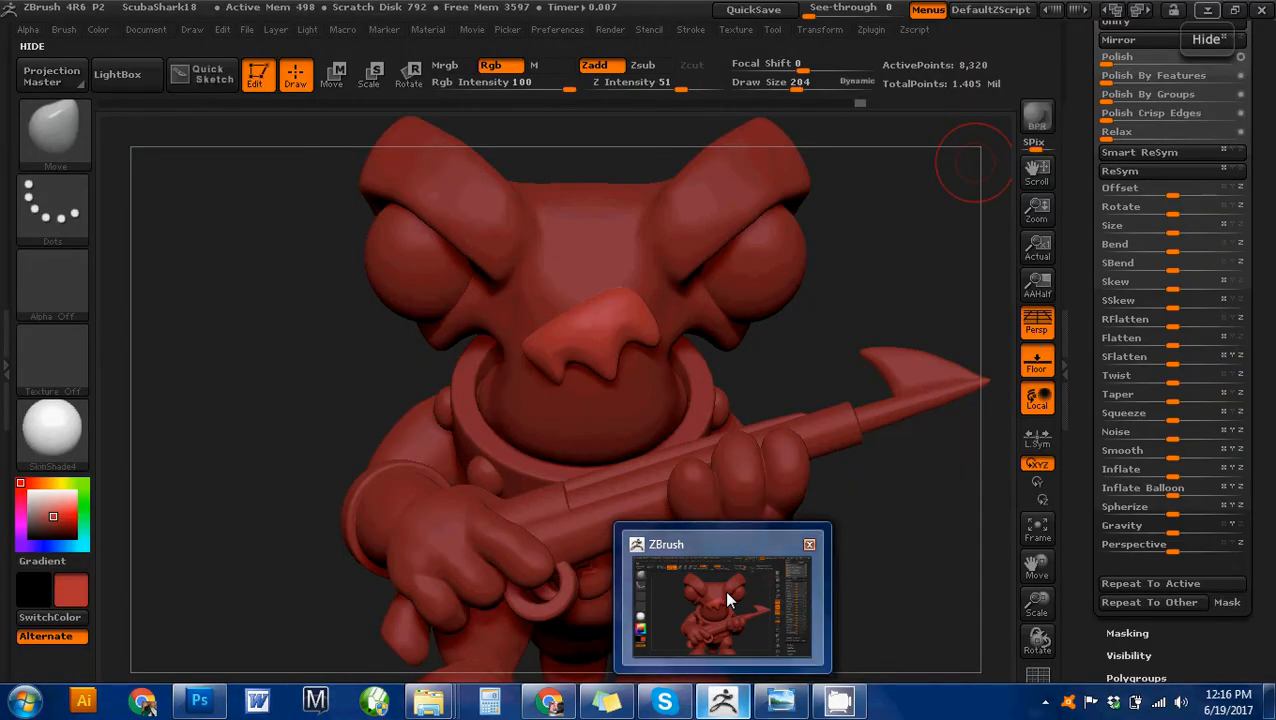
pyautogui.click(727, 596)
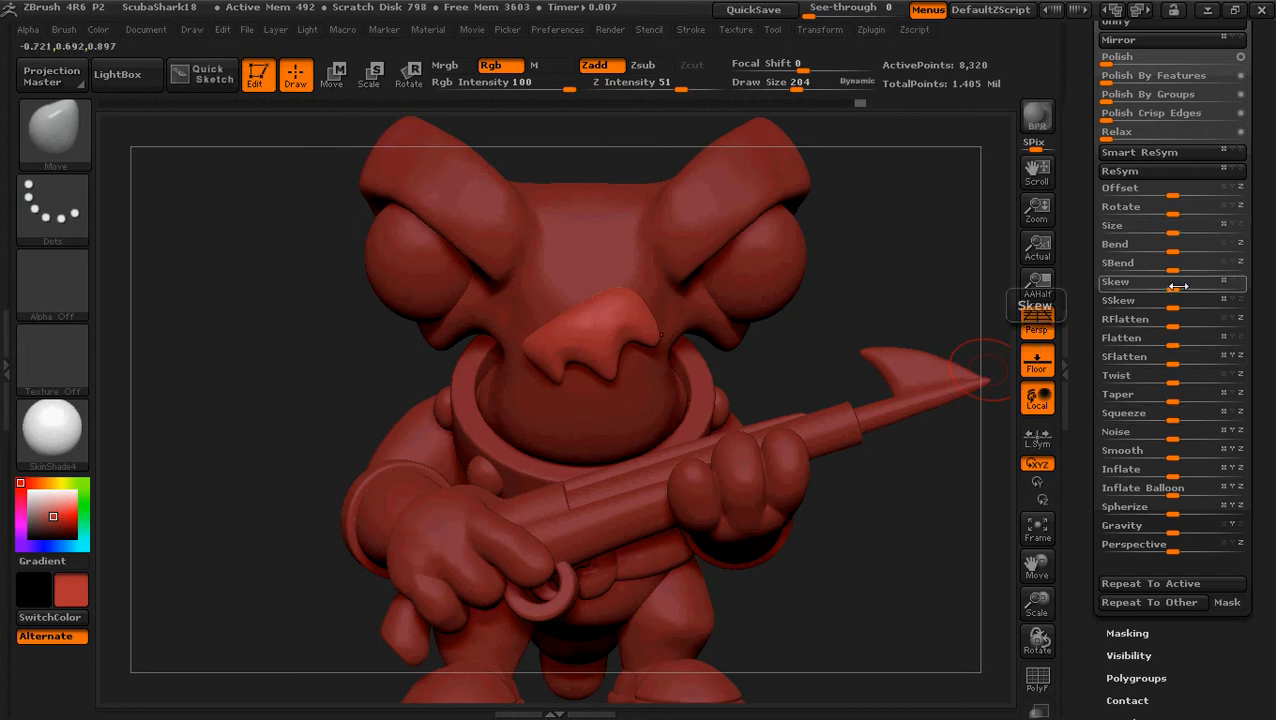
pyautogui.moveTo(1174, 304); pyautogui.dragTo(1186, 302)
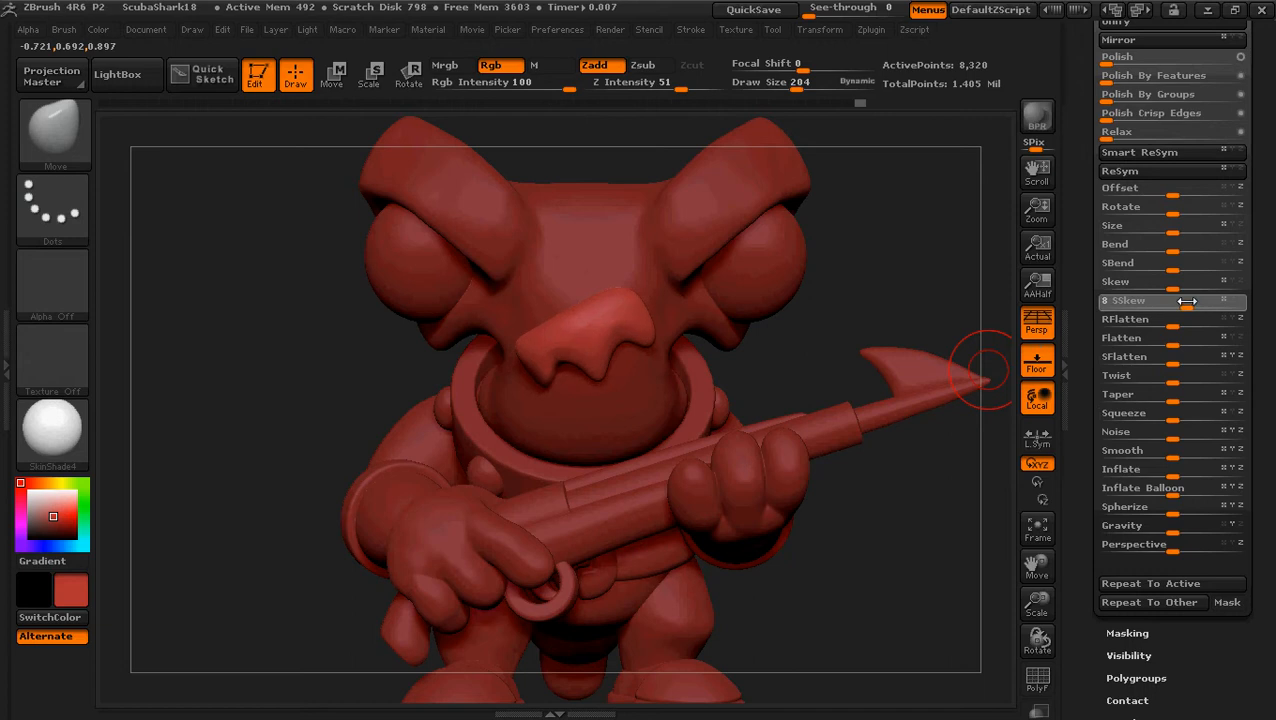
pyautogui.moveTo(1186, 300); pyautogui.dragTo(1186, 301)
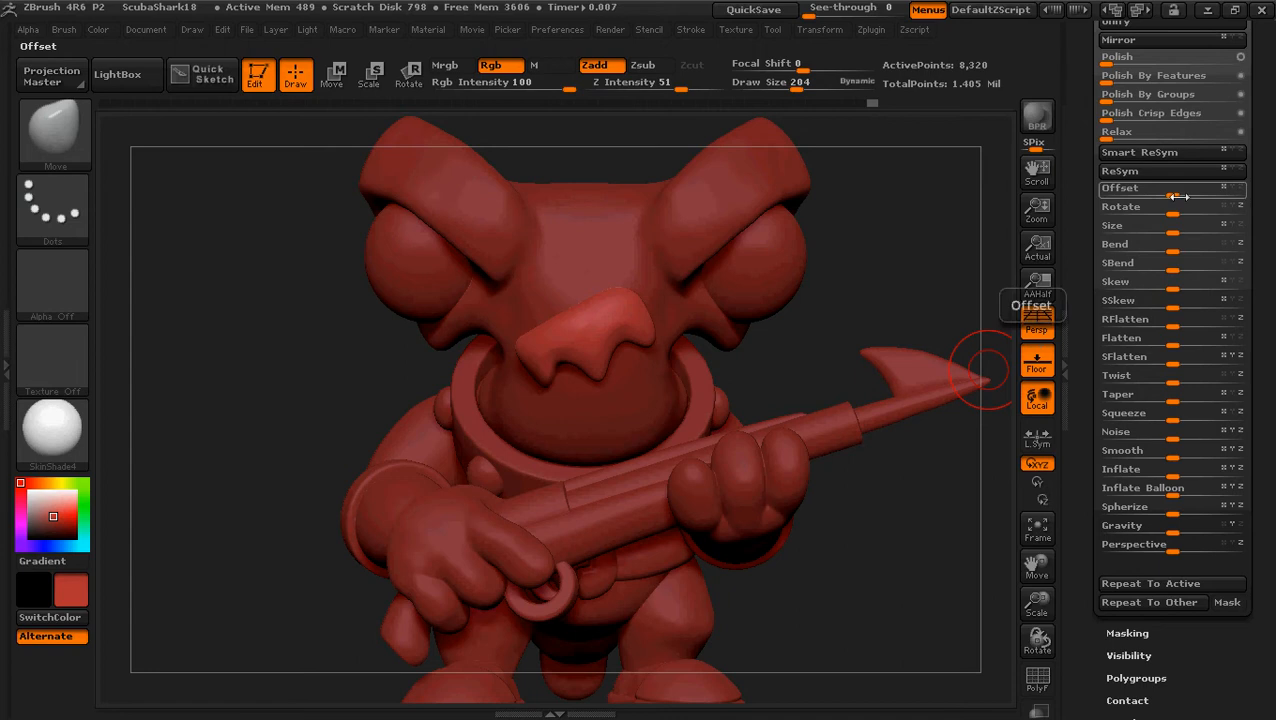
pyautogui.moveTo(1172, 192); pyautogui.dragTo(1160, 191)
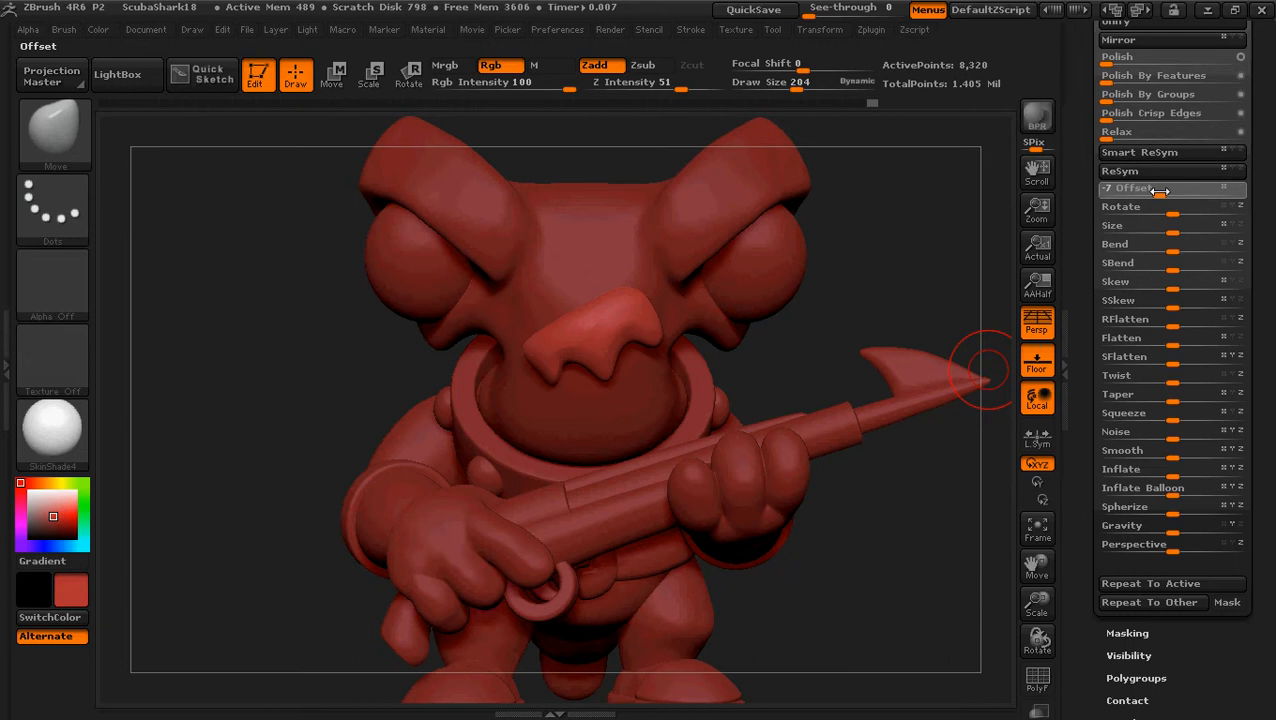
# Step: Recheck the reference picture, then pull in the end of the tooth piece on the harpoon-tip side with the Move brush at draw size 264
pyautogui.click(1207, 10)
pyautogui.moveTo(722, 700)
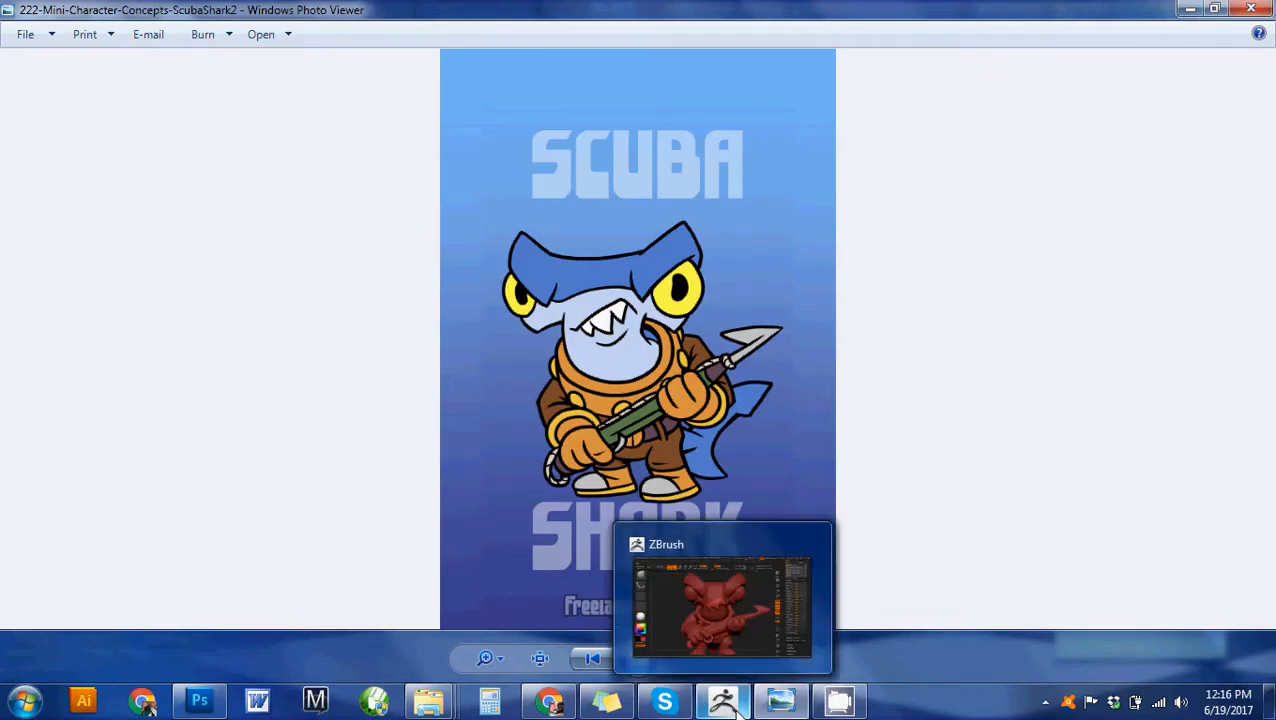
pyautogui.click(732, 629)
pyautogui.moveTo(727, 588)
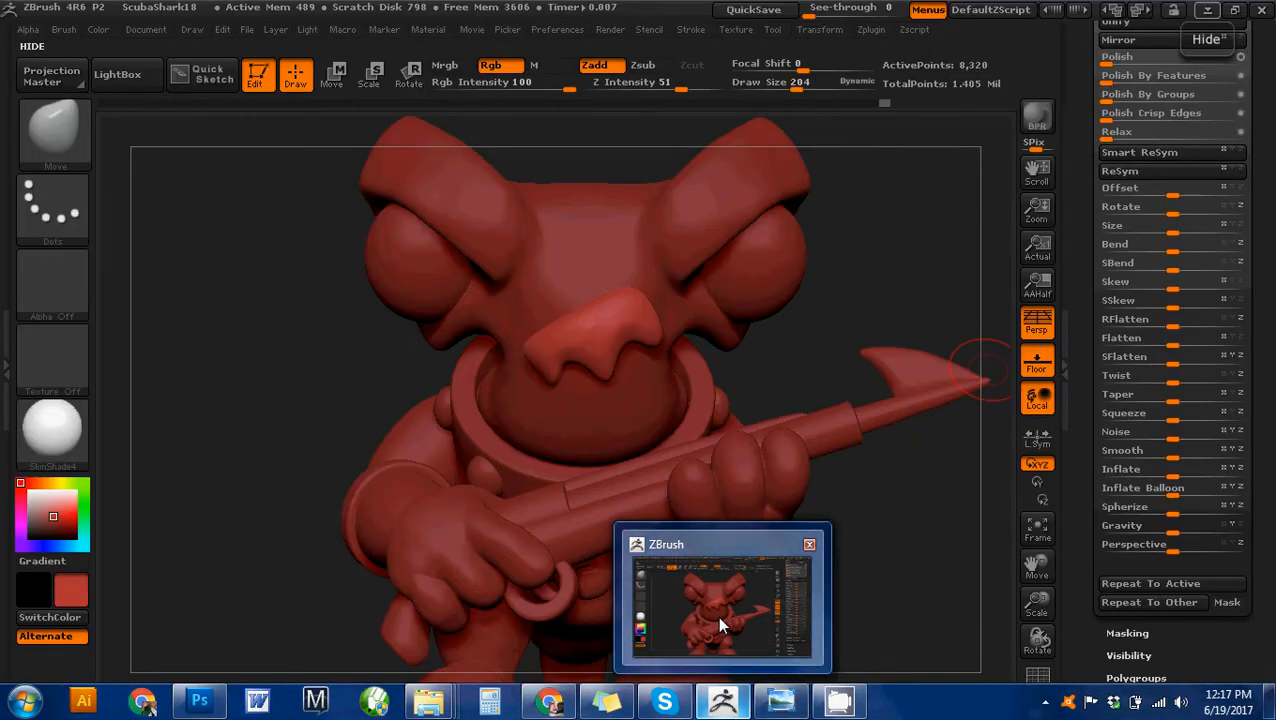
pyautogui.click(717, 615)
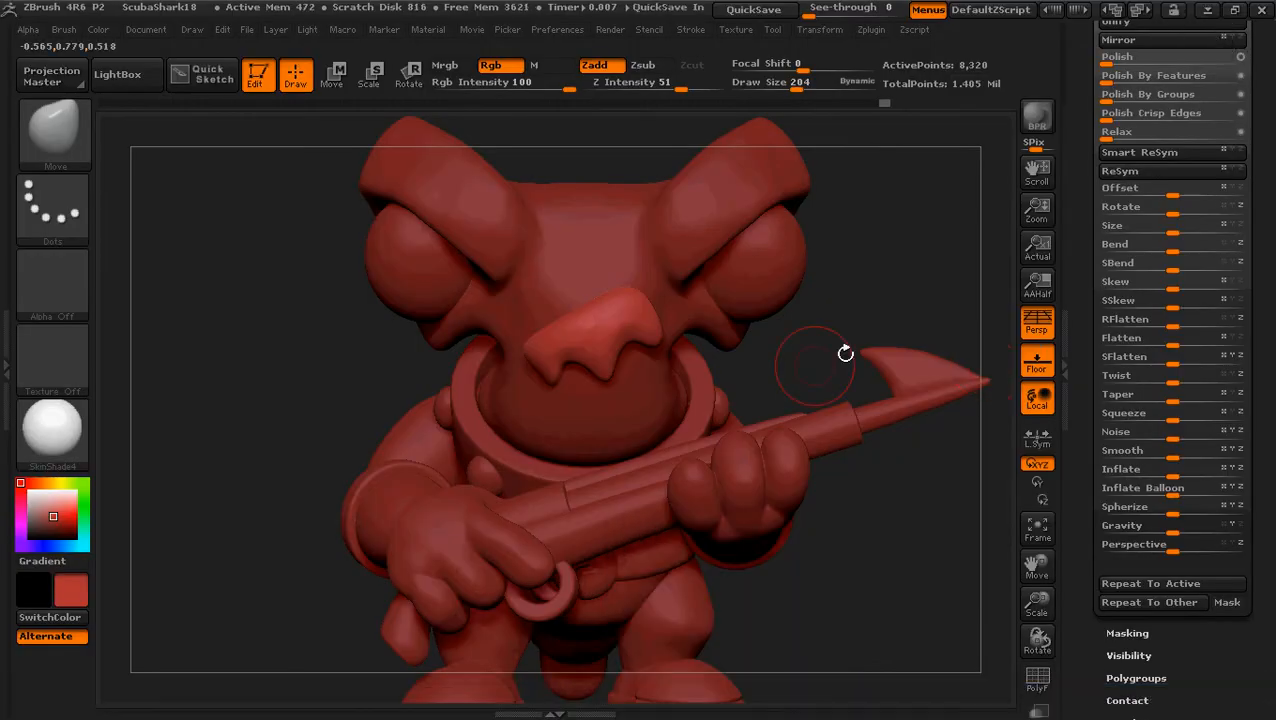
pyautogui.moveTo(869, 285); pyautogui.dragTo(790, 292)
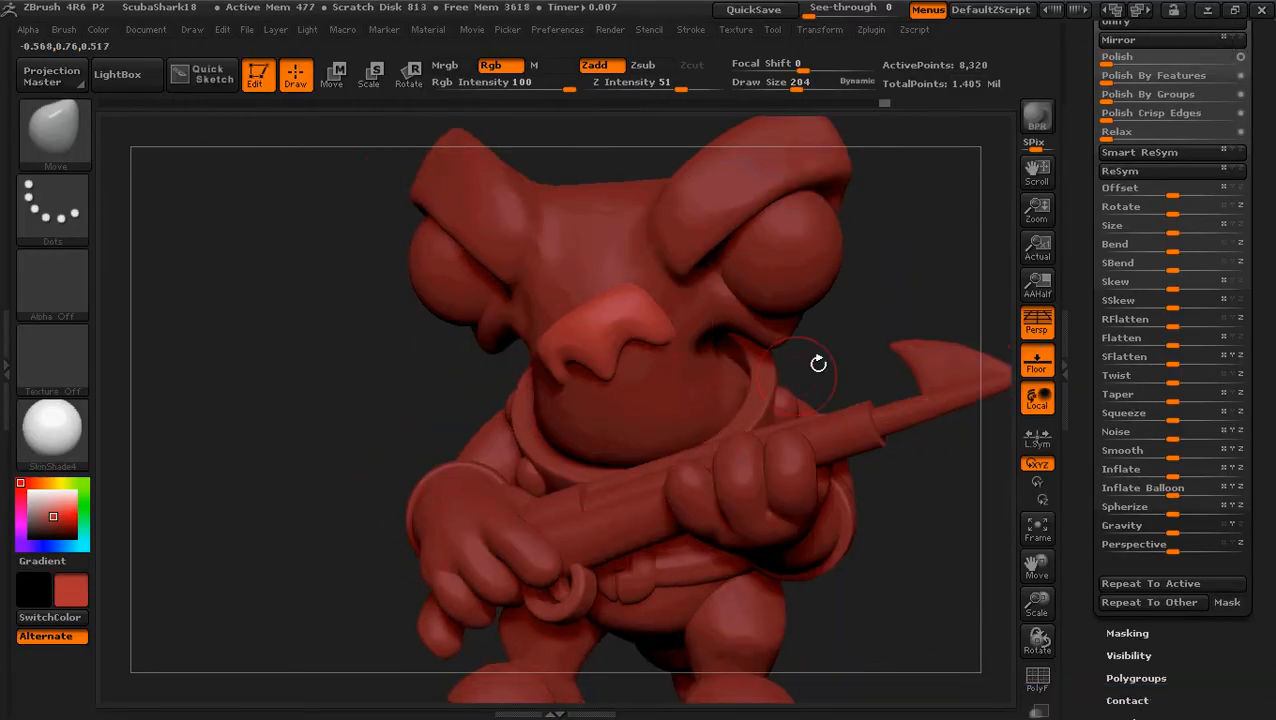
pyautogui.keyDown('shift'); pyautogui.moveTo(860, 336); pyautogui.dragTo(880, 330); pyautogui.keyUp('shift')
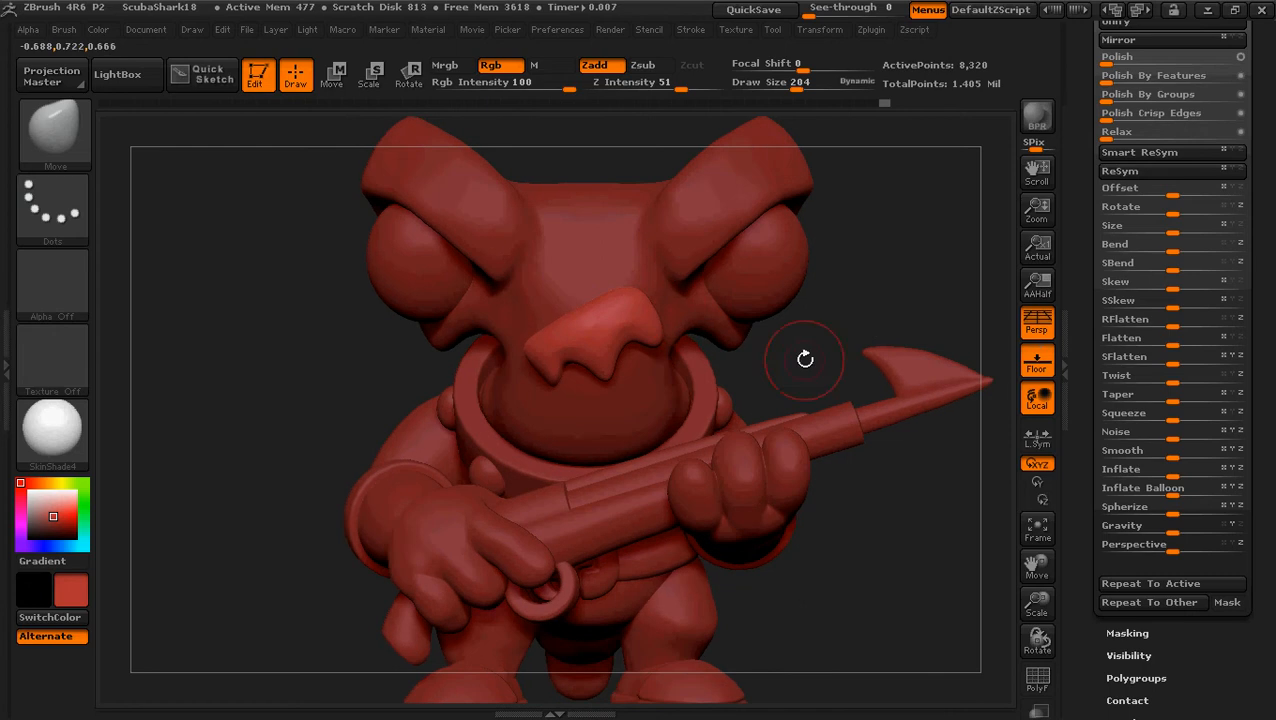
pyautogui.moveTo(783, 361); pyautogui.dragTo(700, 330)
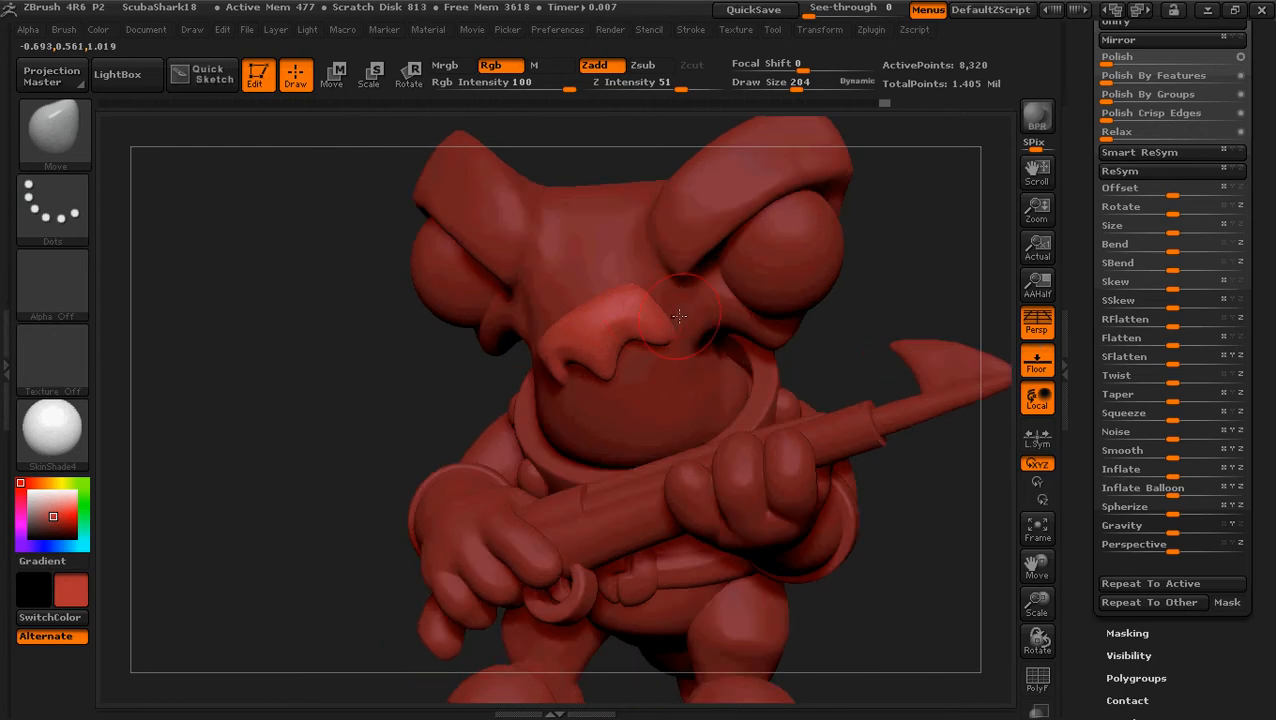
pyautogui.press(']')
pyautogui.moveTo(678, 327)
pyautogui.mouseDown()
pyautogui.moveTo(607, 342)
pyautogui.moveTo(656, 352)
pyautogui.moveTo(642, 344)
pyautogui.mouseUp()
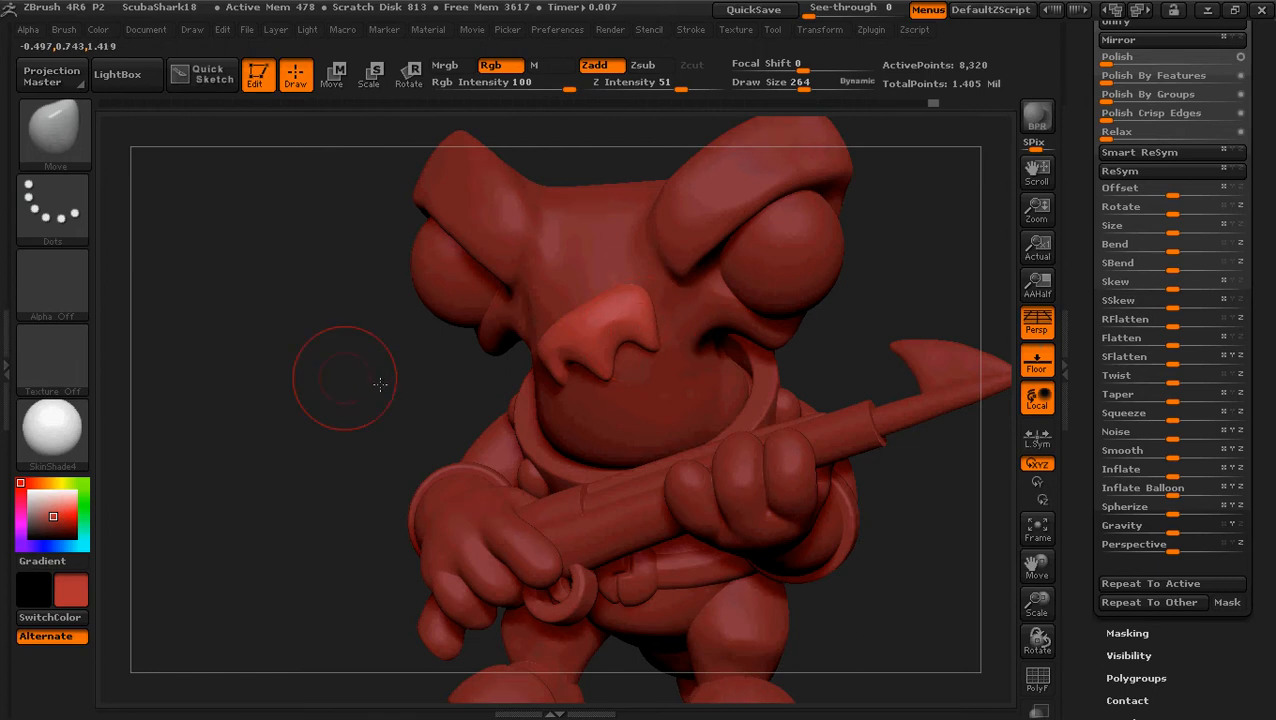
# Step: Reshape the lower edge and teeth of the tooth piece with the Move brush, working on the half away from the harpoon tip
pyautogui.moveTo(380, 384); pyautogui.dragTo(335, 393)
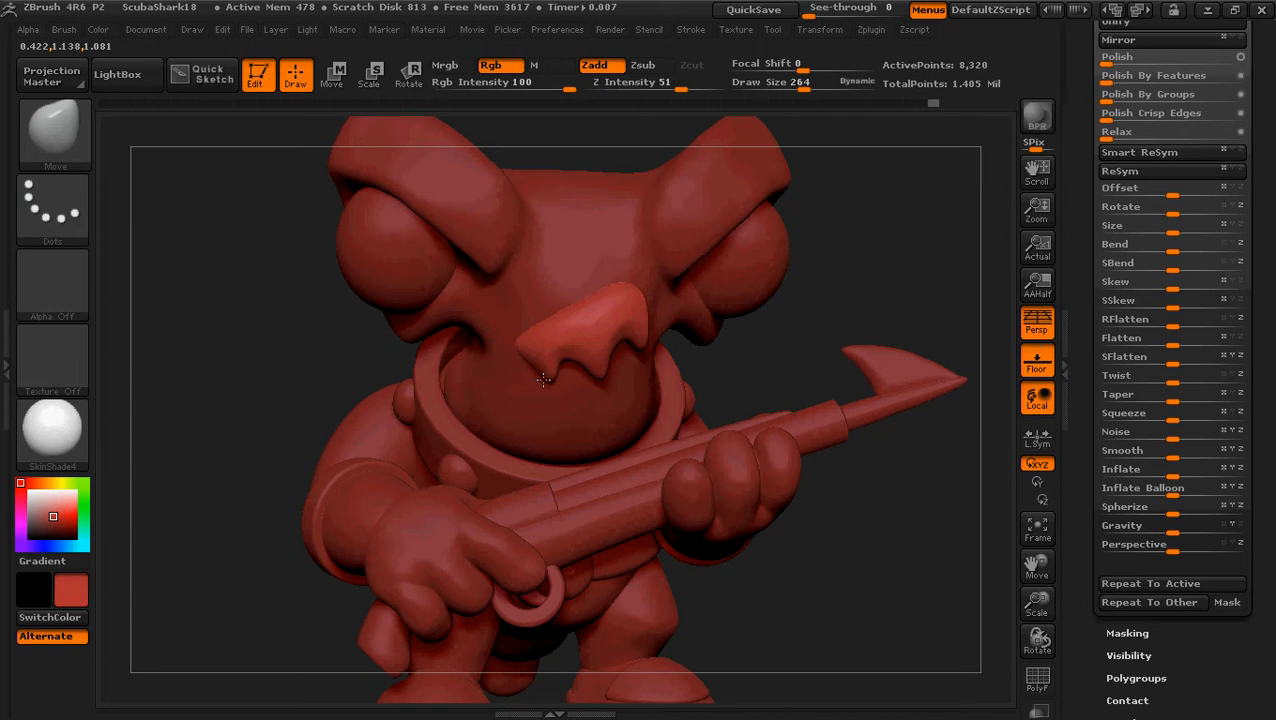
pyautogui.moveTo(543, 380); pyautogui.dragTo(552, 374)
pyautogui.moveTo(906, 288); pyautogui.dragTo(870, 275)
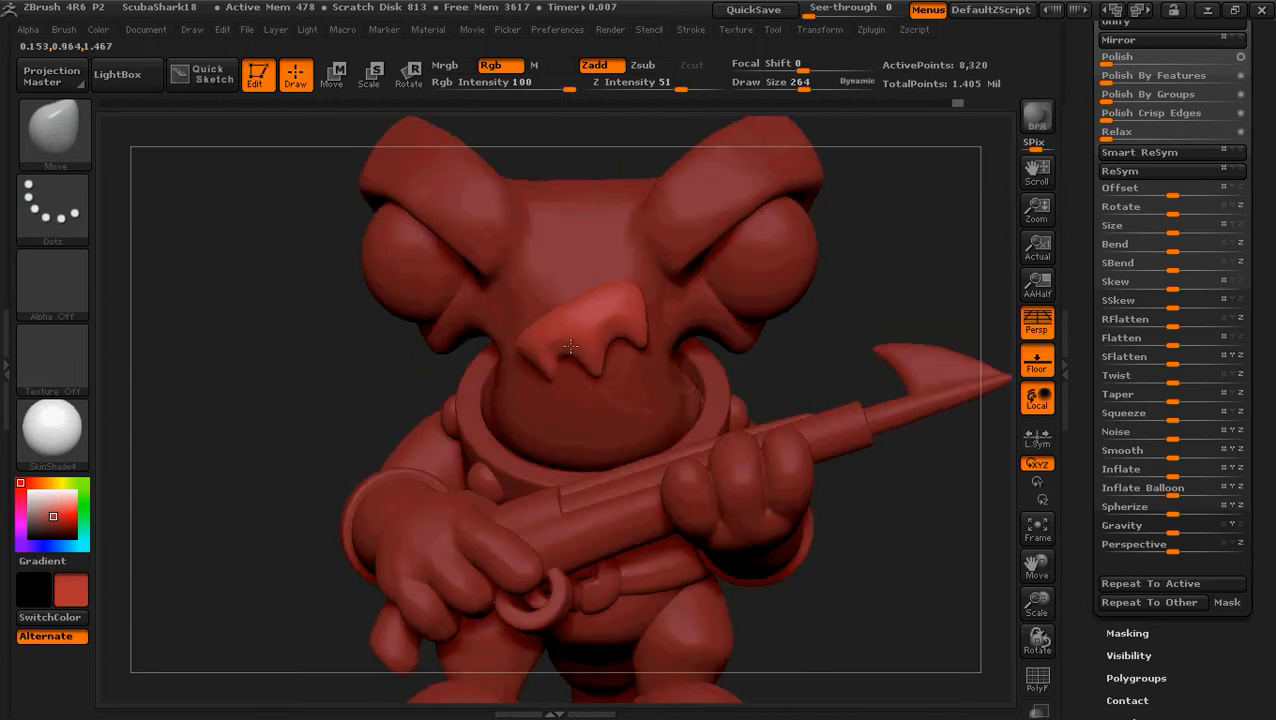
pyautogui.moveTo(565, 347); pyautogui.dragTo(603, 340)
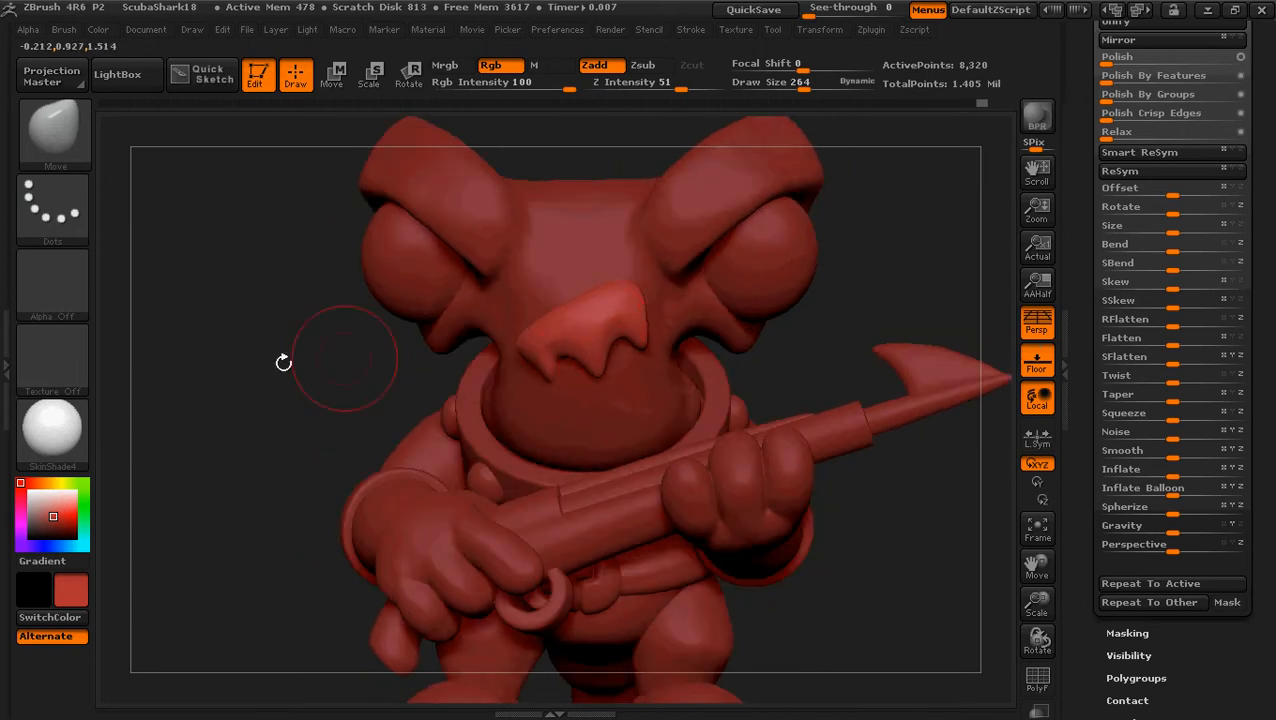
pyautogui.moveTo(283, 364)
pyautogui.mouseDown()
pyautogui.moveTo(325, 369)
pyautogui.moveTo(265, 373)
pyautogui.moveTo(290, 368)
pyautogui.mouseUp()
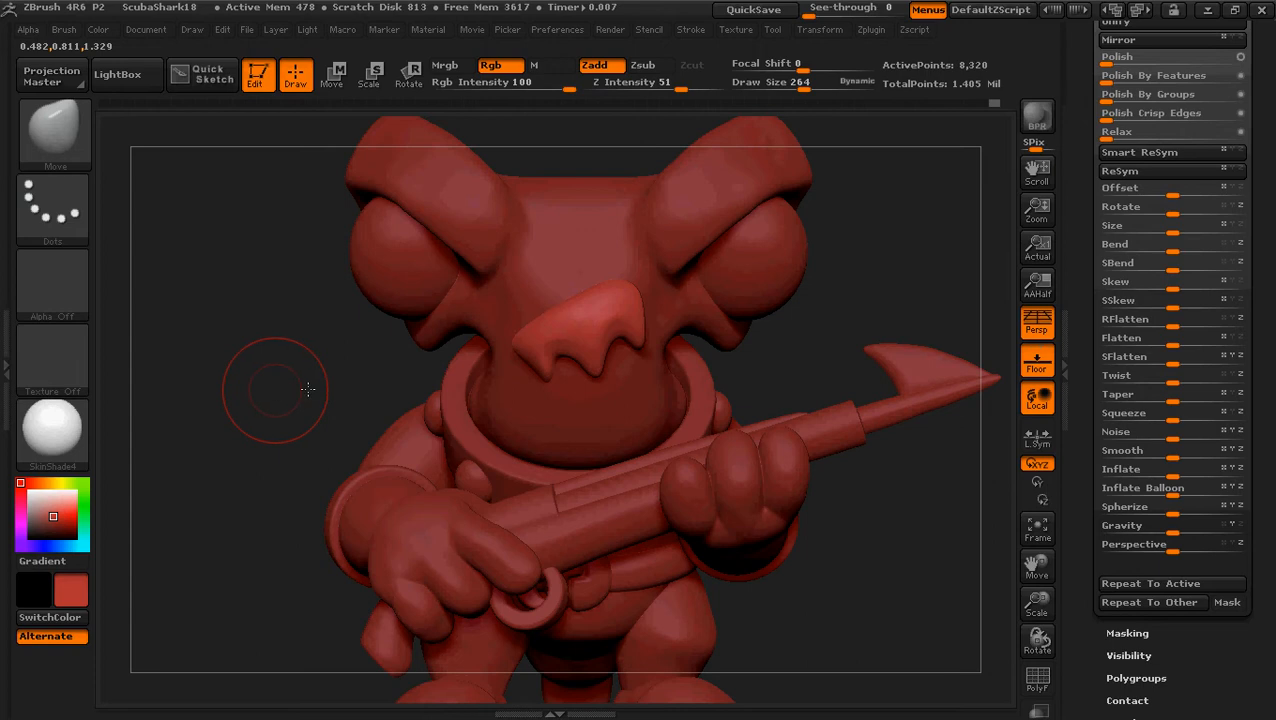
# Step: Fit the side and front of the tooth piece closer to the snout with the Move brush from side and overhead angles
pyautogui.moveTo(308, 389)
pyautogui.mouseDown()
pyautogui.moveTo(736, 332)
pyautogui.moveTo(791, 281)
pyautogui.moveTo(772, 284)
pyautogui.mouseUp()
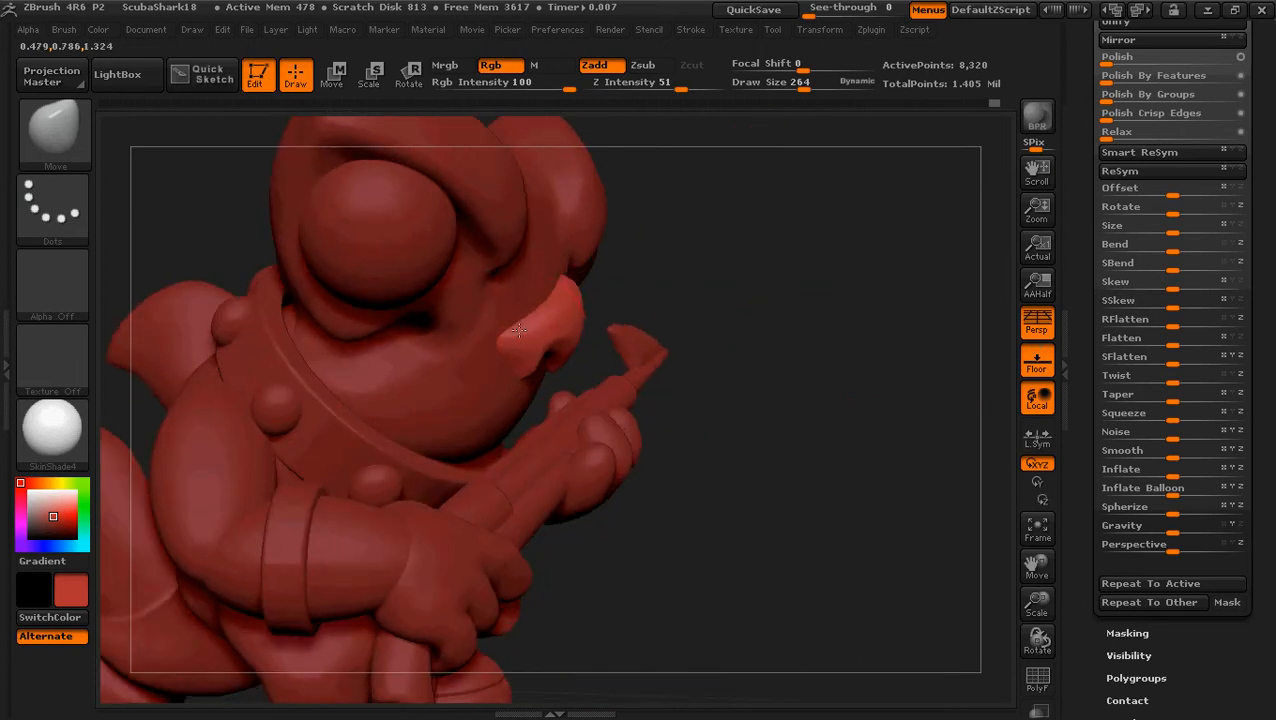
pyautogui.moveTo(800, 292); pyautogui.dragTo(610, 236)
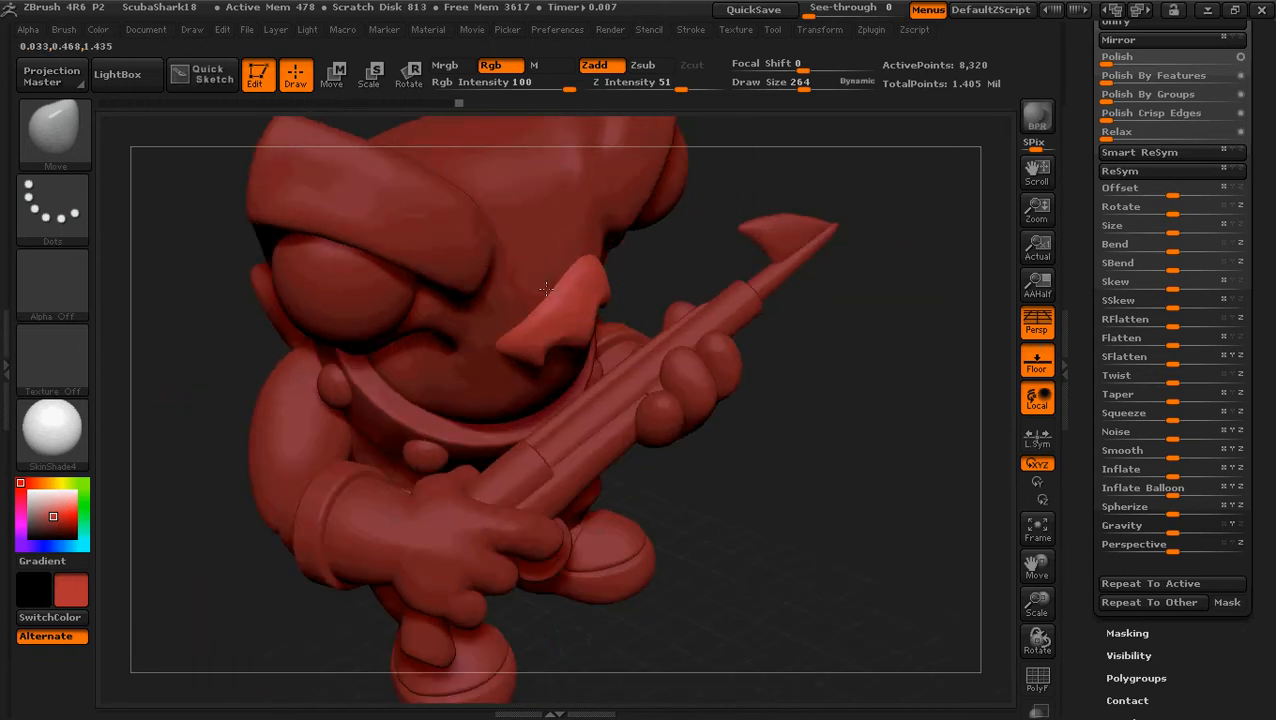
pyautogui.moveTo(682, 238); pyautogui.dragTo(867, 361)
pyautogui.moveTo(760, 338); pyautogui.dragTo(551, 300)
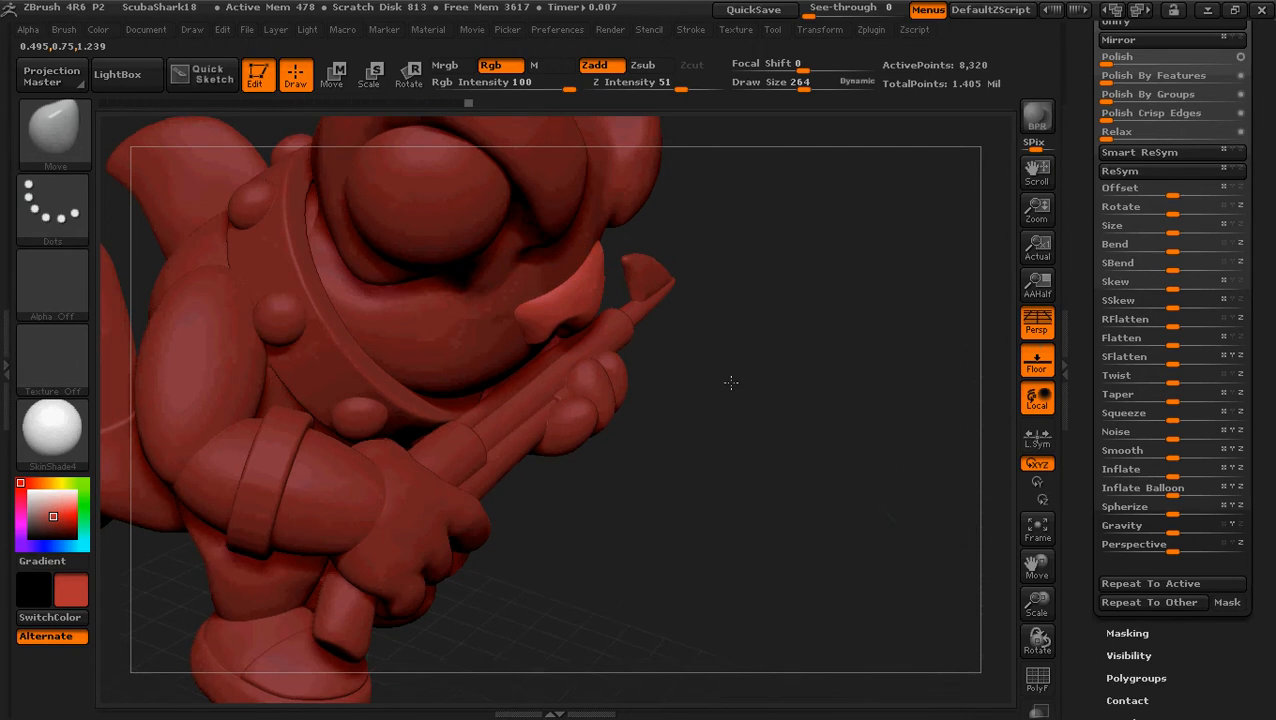
pyautogui.moveTo(732, 379); pyautogui.dragTo(769, 520)
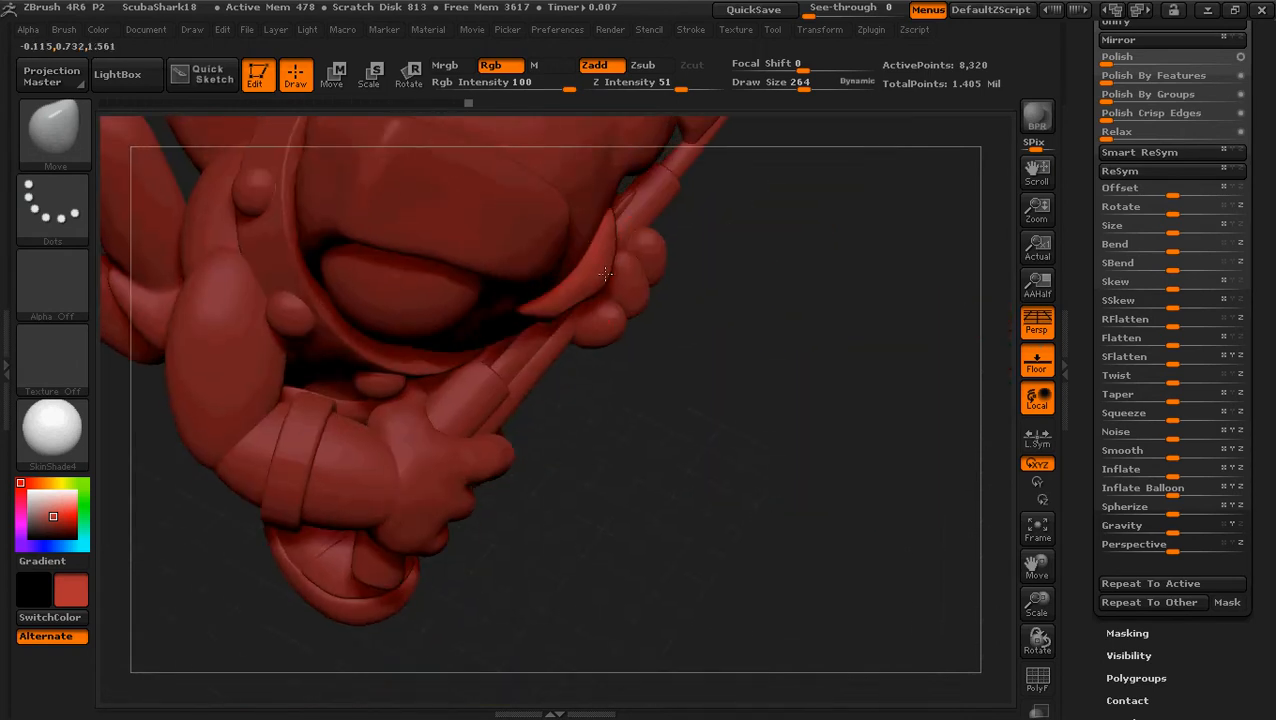
pyautogui.moveTo(606, 240); pyautogui.dragTo(608, 244)
pyautogui.moveTo(683, 327); pyautogui.dragTo(483, 358)
pyautogui.moveTo(396, 441); pyautogui.dragTo(843, 354)
pyautogui.moveTo(885, 577); pyautogui.dragTo(886, 541)
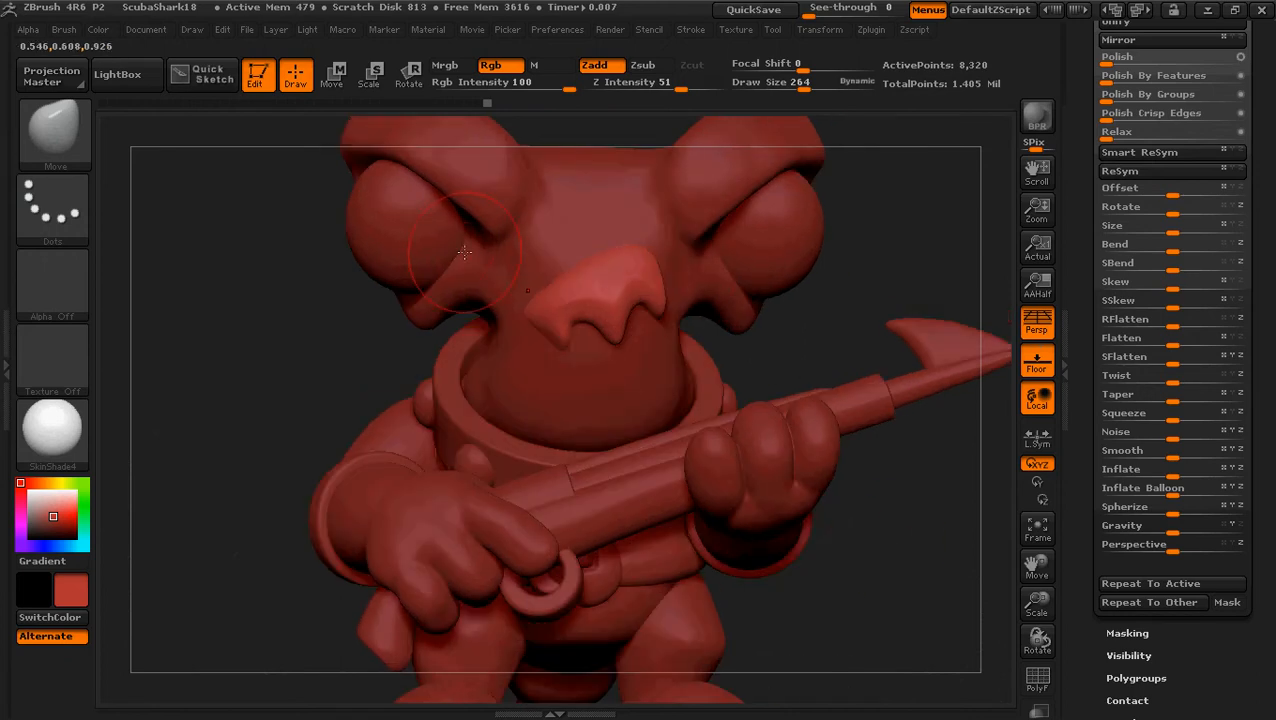
# Step: Recheck the reference picture, then switch to the head subtool and swell the snout above the teeth with the Inflat brush at draw size 156
pyautogui.click(1204, 10)
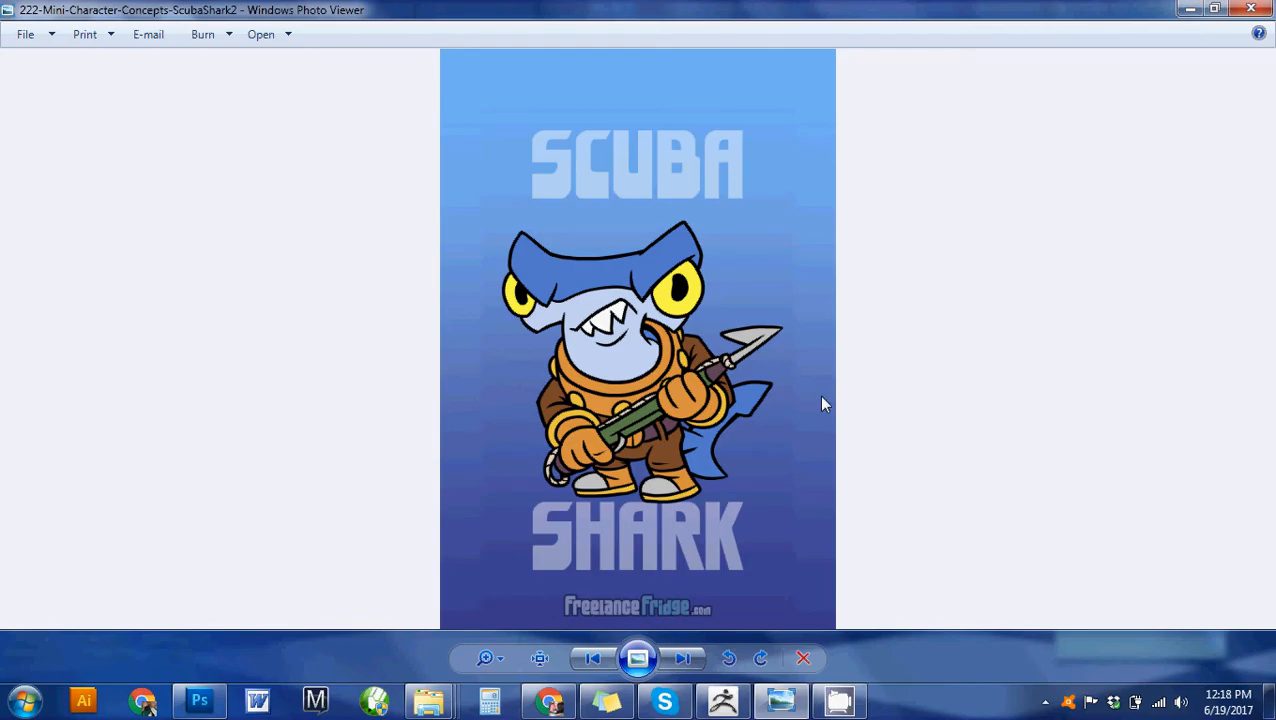
pyautogui.click(722, 702)
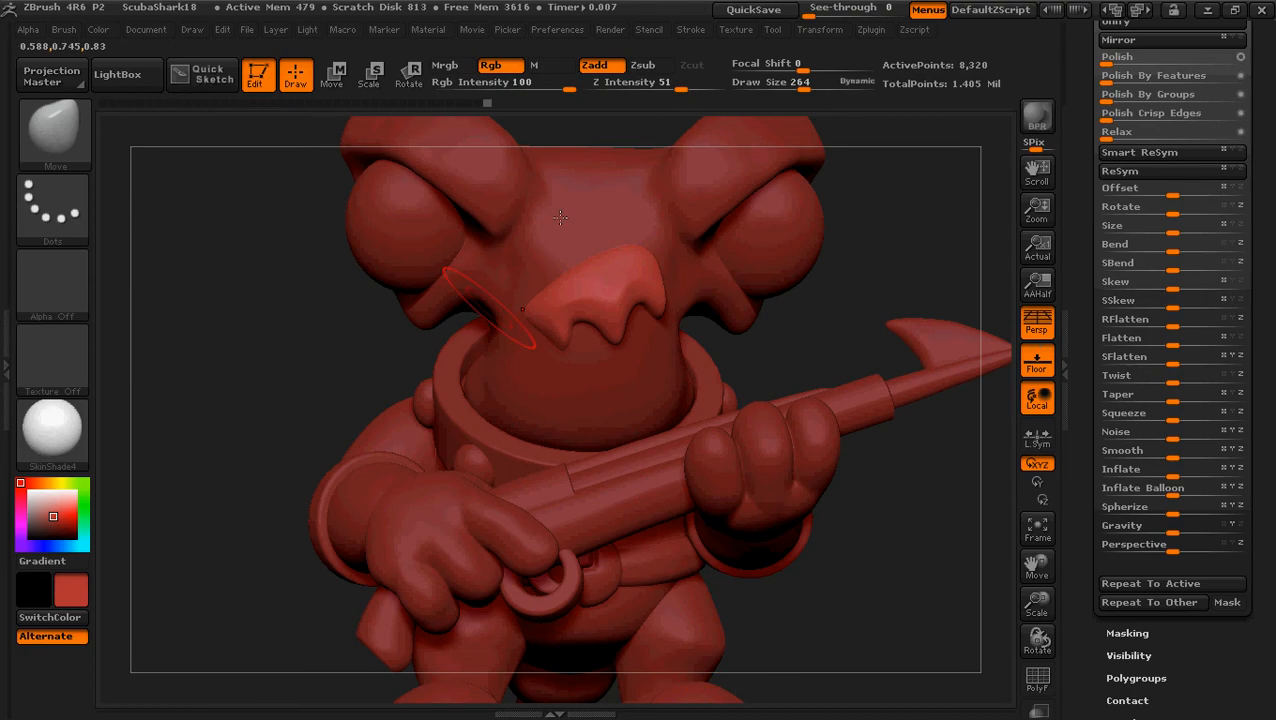
pyautogui.keyDown('alt'); pyautogui.click(592, 226); pyautogui.keyUp('alt')
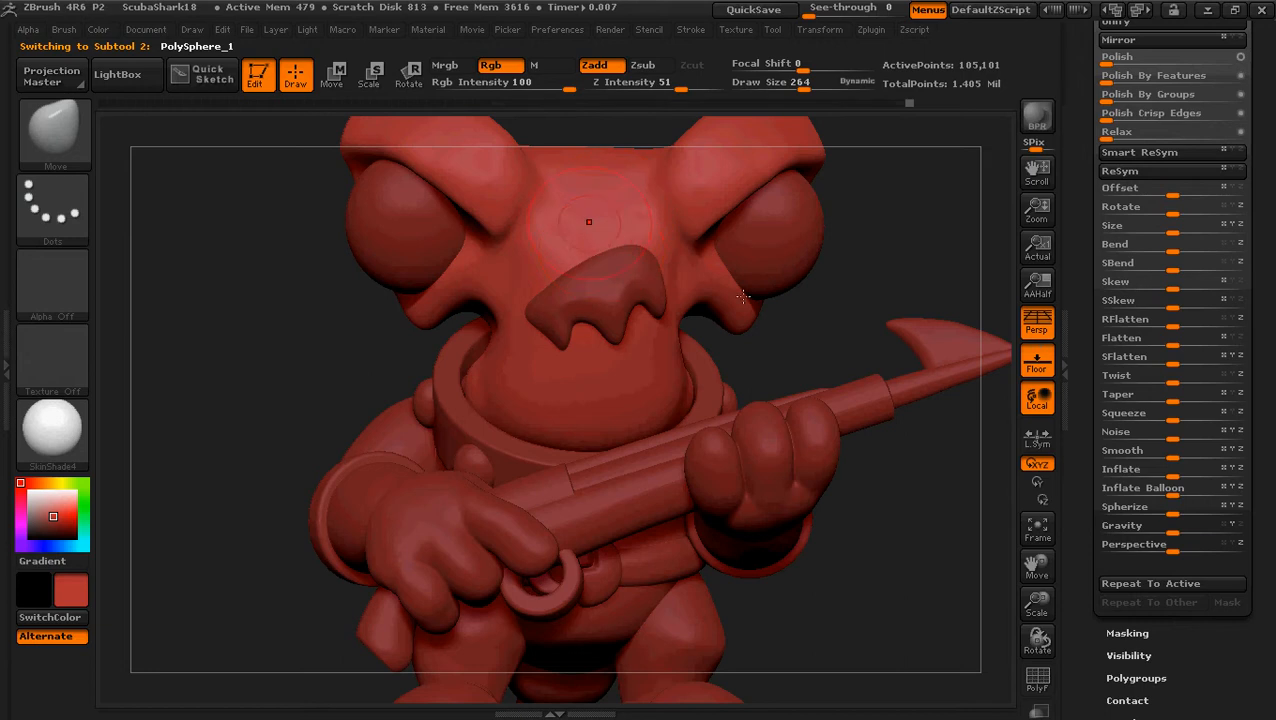
pyautogui.moveTo(897, 256)
pyautogui.mouseDown()
pyautogui.moveTo(840, 265)
pyautogui.moveTo(897, 279)
pyautogui.mouseUp()
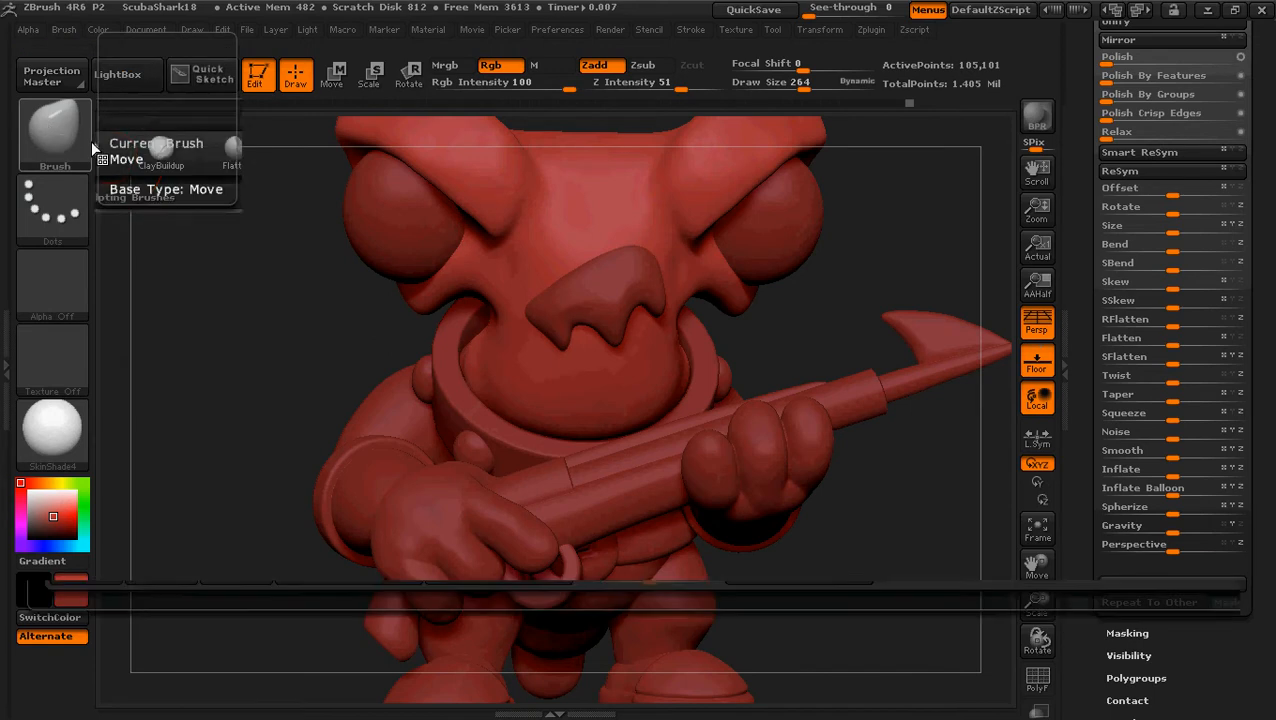
pyautogui.click(54, 132)
pyautogui.click(309, 153)
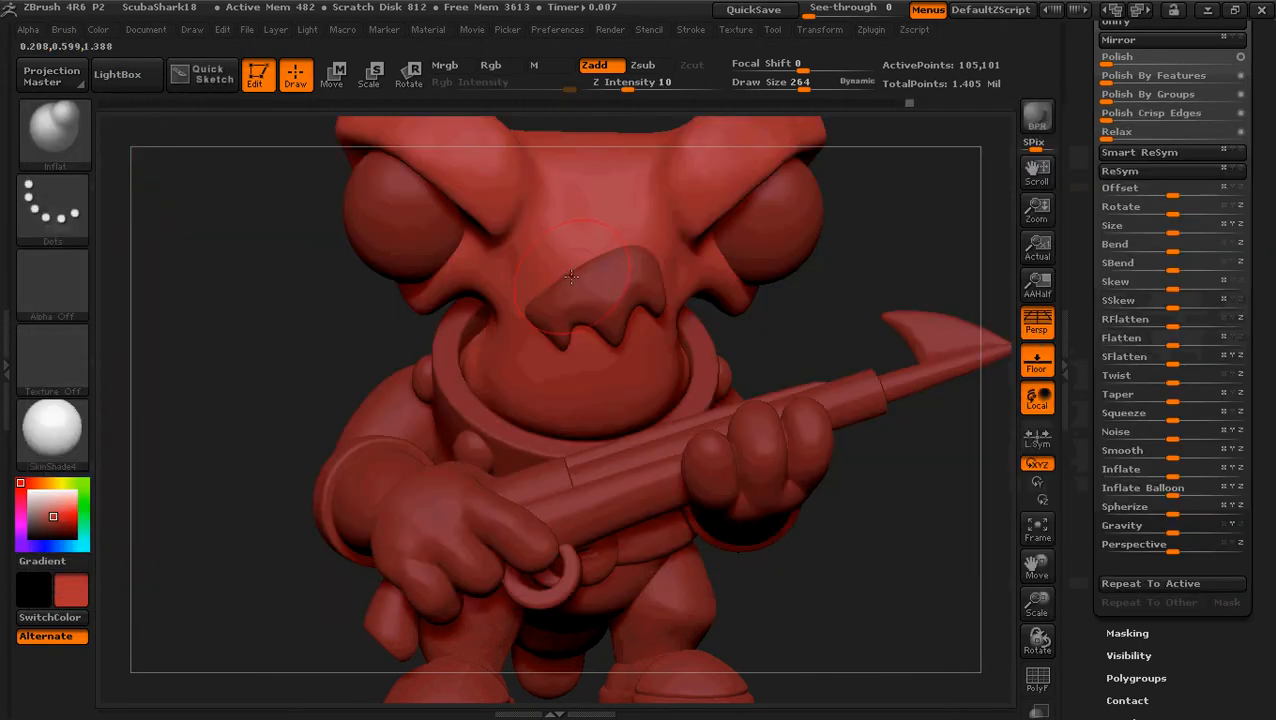
pyautogui.press('[')
pyautogui.press('[')
pyautogui.press('[')
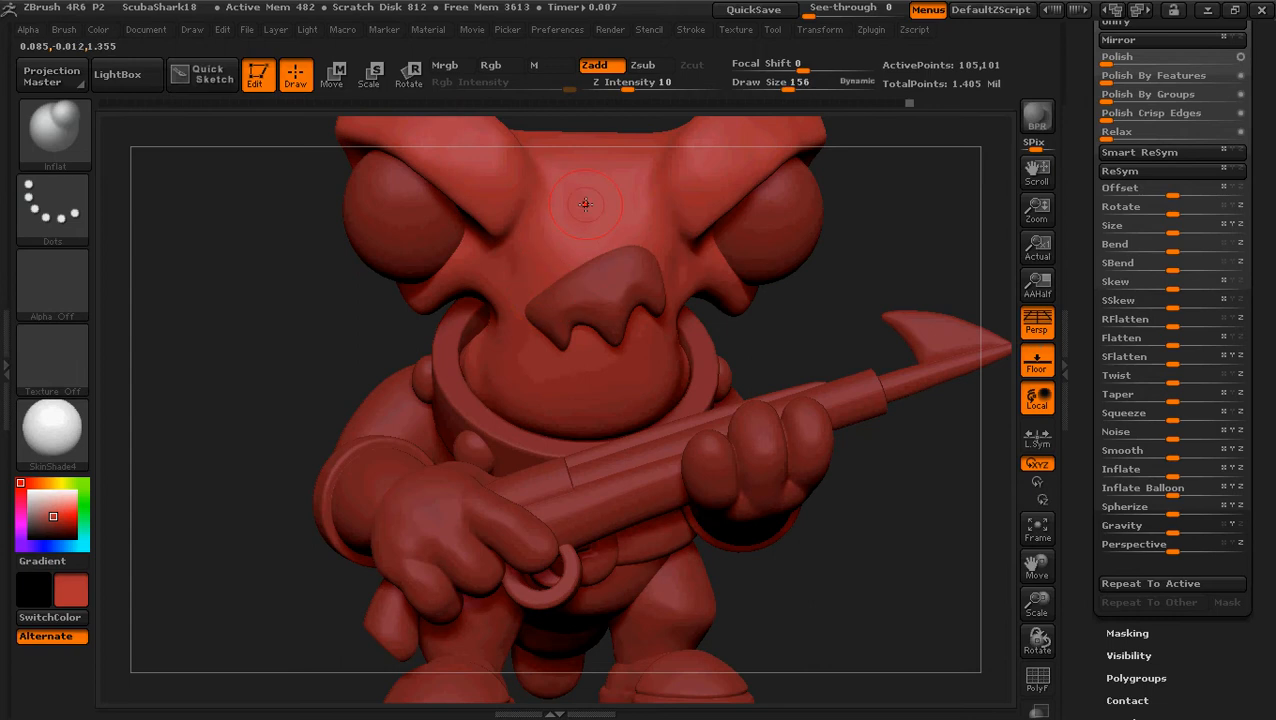
pyautogui.click(578, 205)
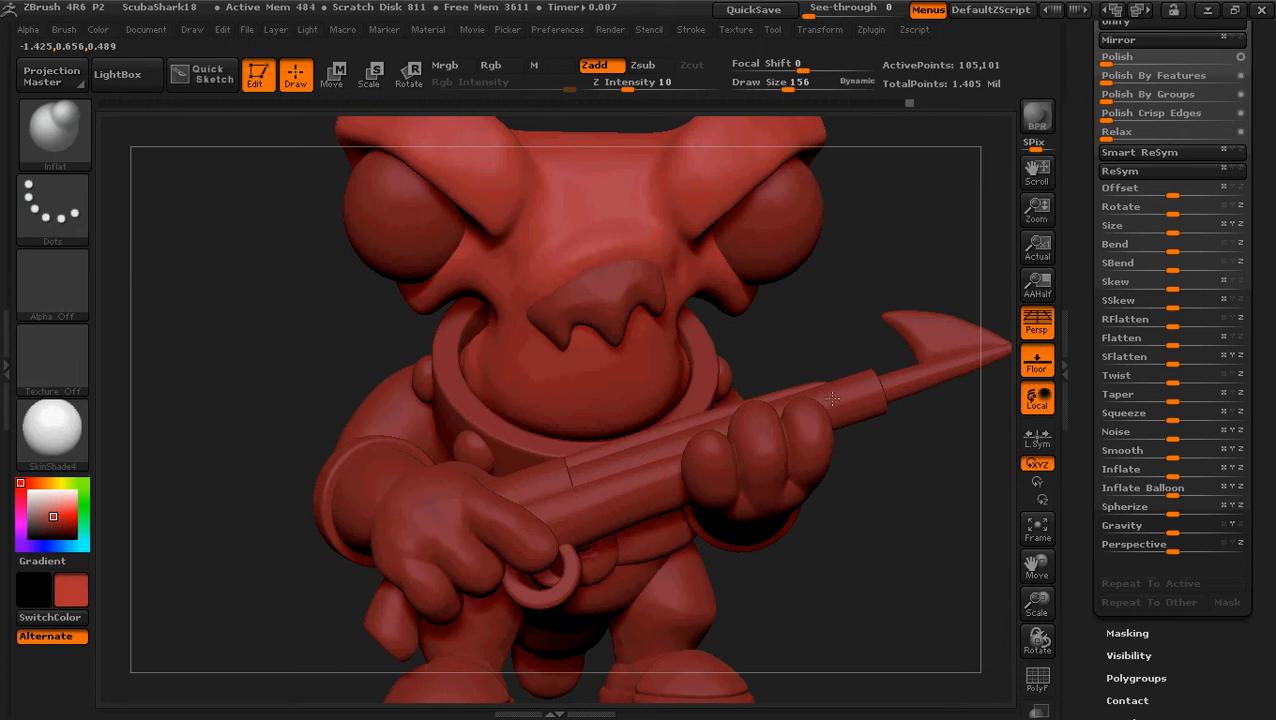
# Step: Swell the snout surface along the upper edge and both ends of the tooth piece with the Inflat brush at draw size 92
pyautogui.moveTo(787, 313); pyautogui.dragTo(660, 254)
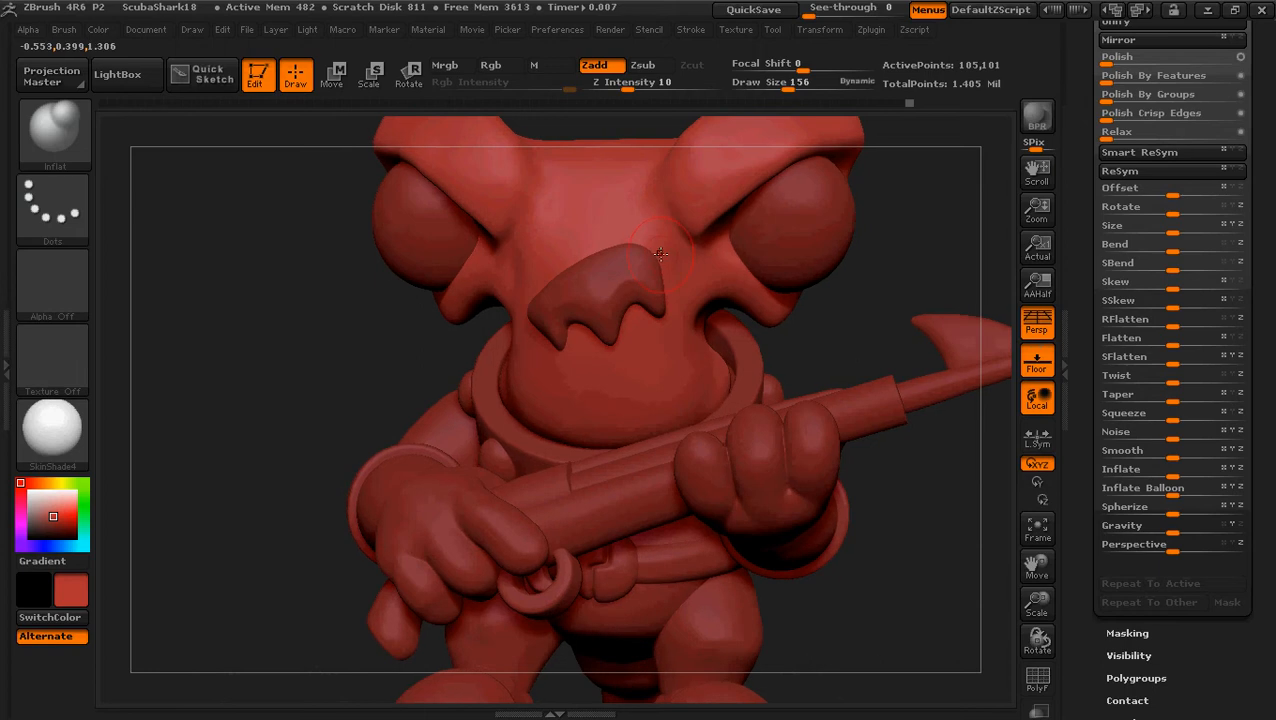
pyautogui.press('[')
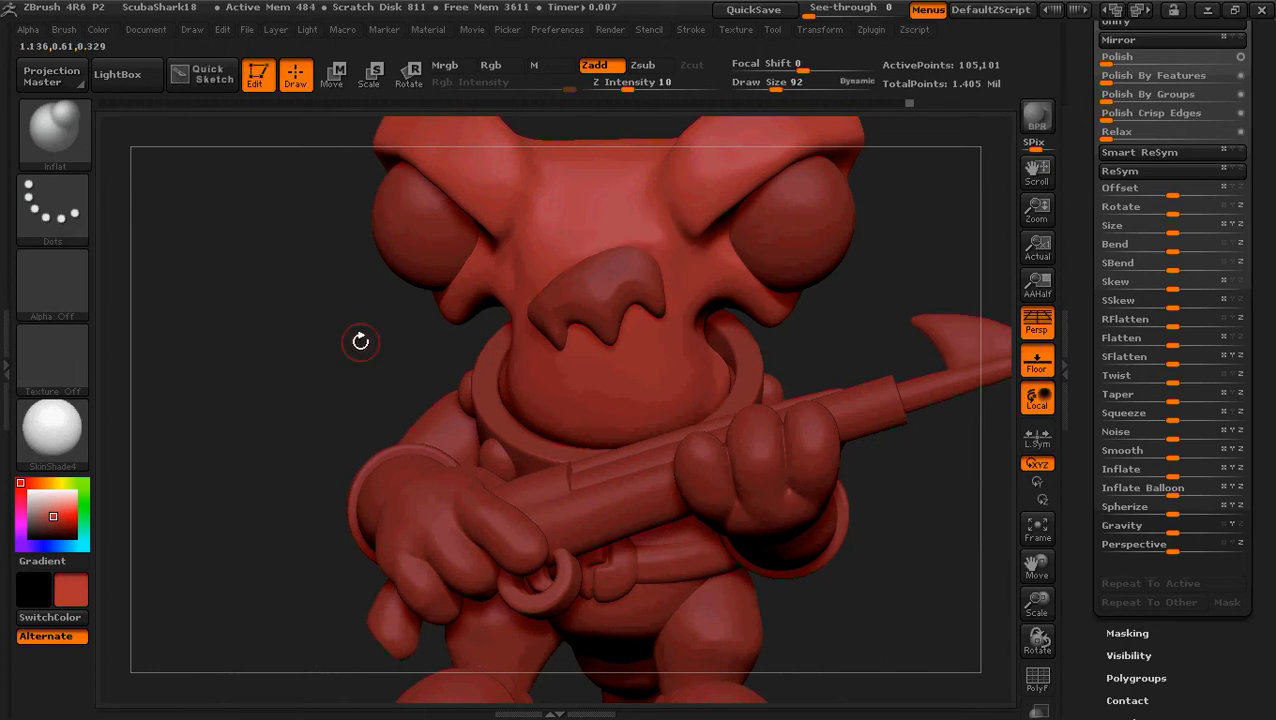
pyautogui.moveTo(358, 342); pyautogui.dragTo(381, 346)
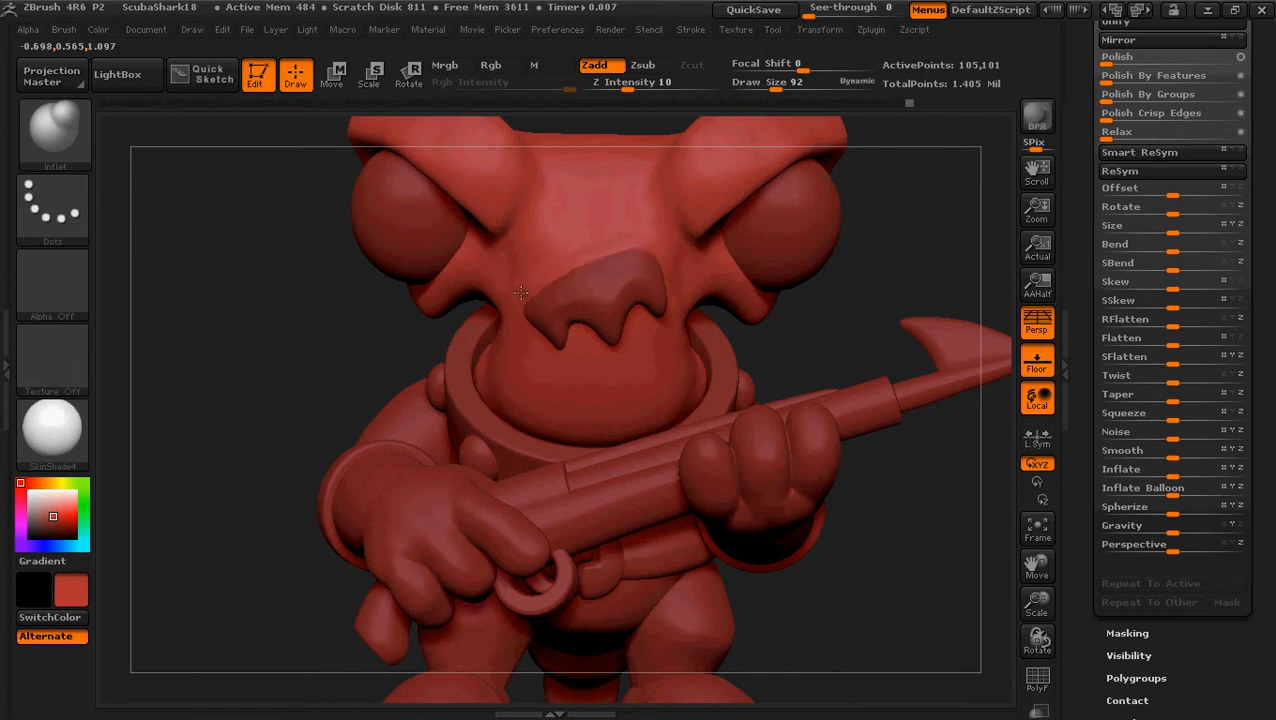
pyautogui.moveTo(253, 336); pyautogui.dragTo(359, 335)
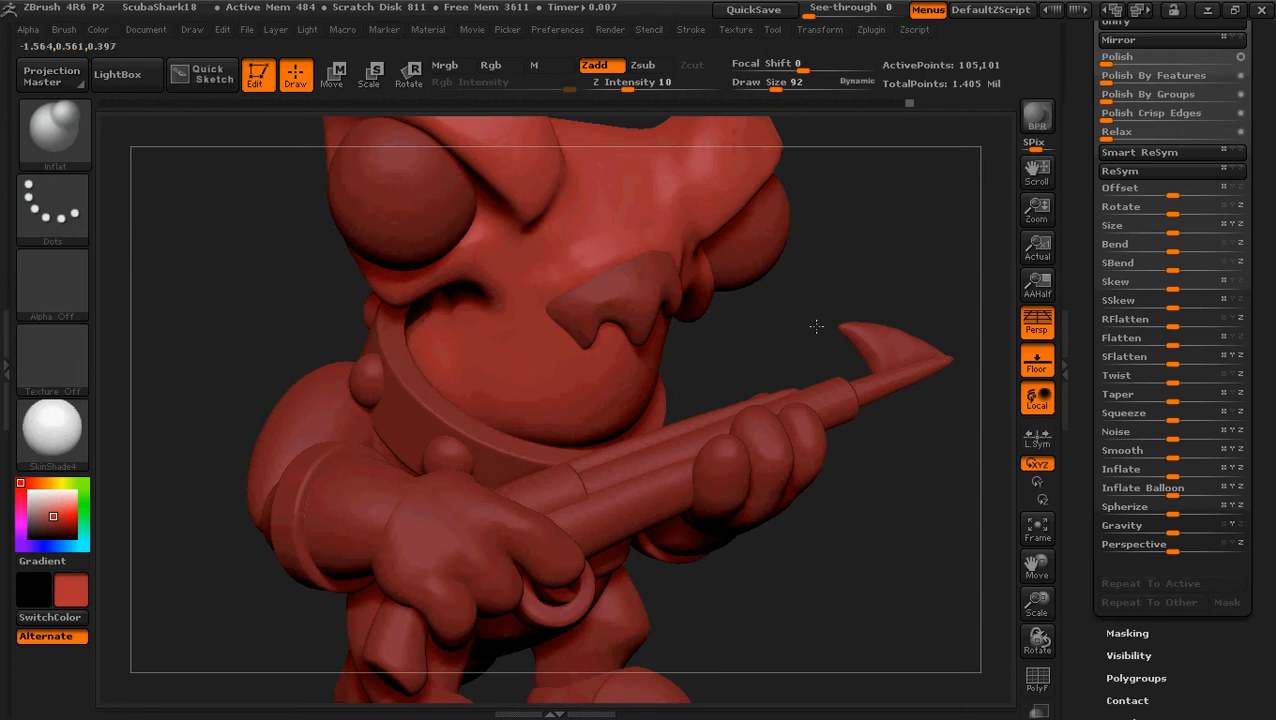
pyautogui.moveTo(816, 326); pyautogui.dragTo(705, 275)
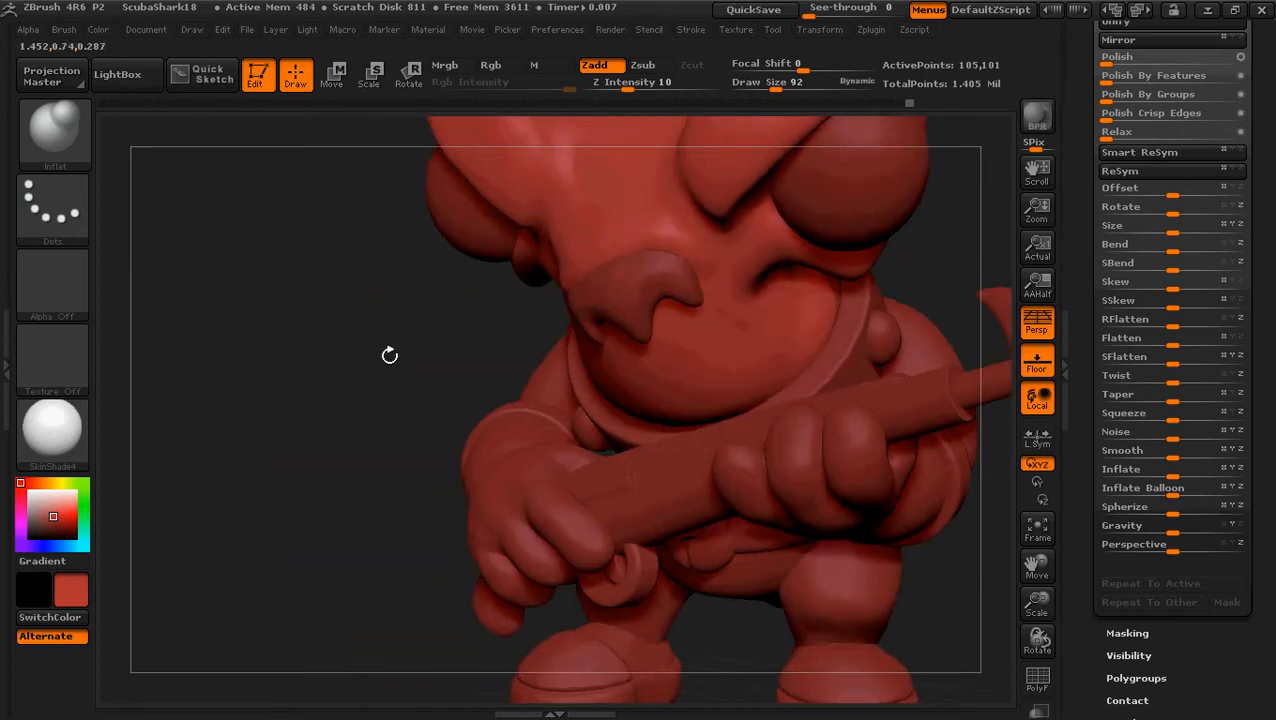
pyautogui.moveTo(390, 356); pyautogui.dragTo(530, 310)
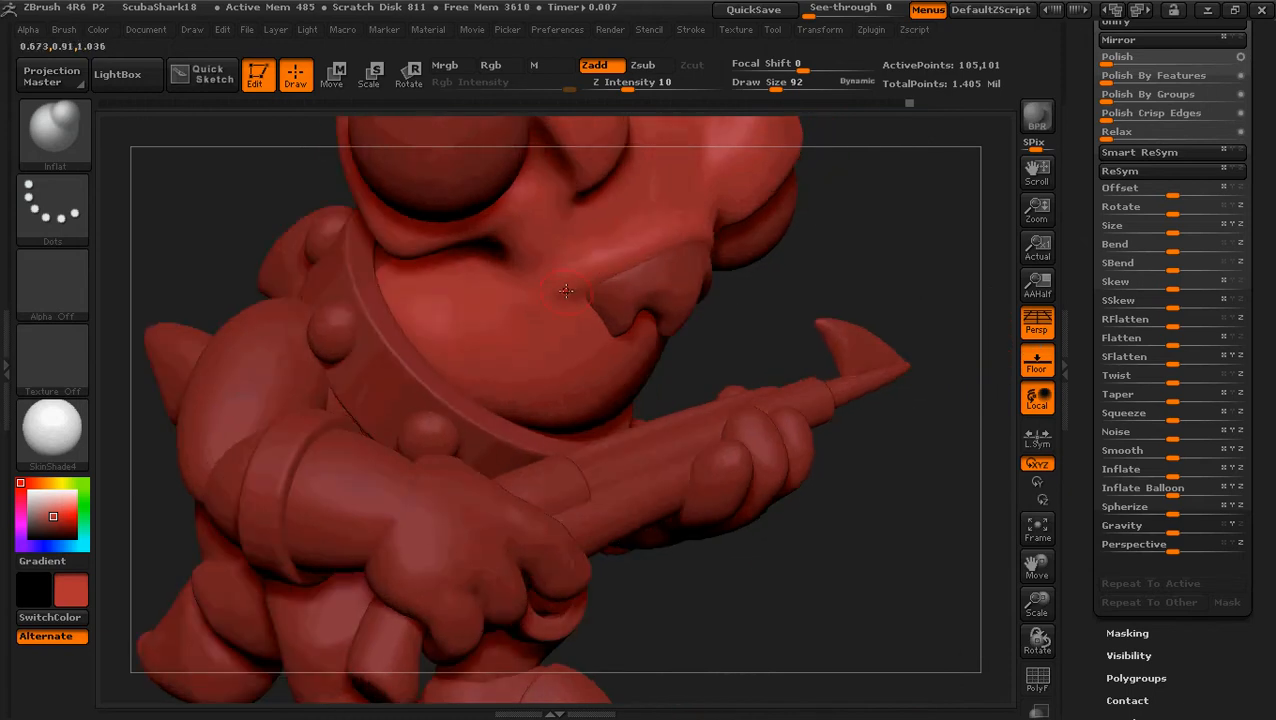
pyautogui.moveTo(863, 251)
pyautogui.mouseDown()
pyautogui.moveTo(830, 245)
pyautogui.moveTo(845, 236)
pyautogui.mouseUp()
# Step: Recheck the reference picture, then build up the mouth corners at both ends of the tooth piece with the Inflat brush
pyautogui.click(1208, 10)
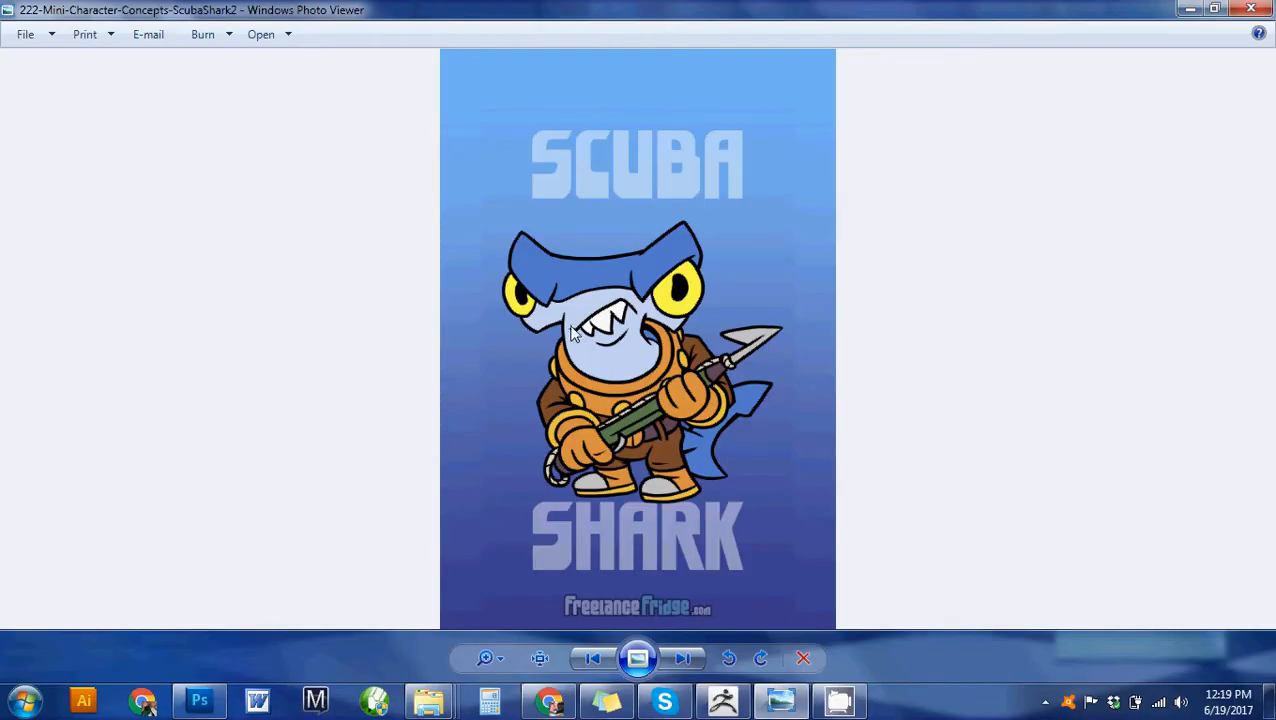
pyautogui.click(722, 700)
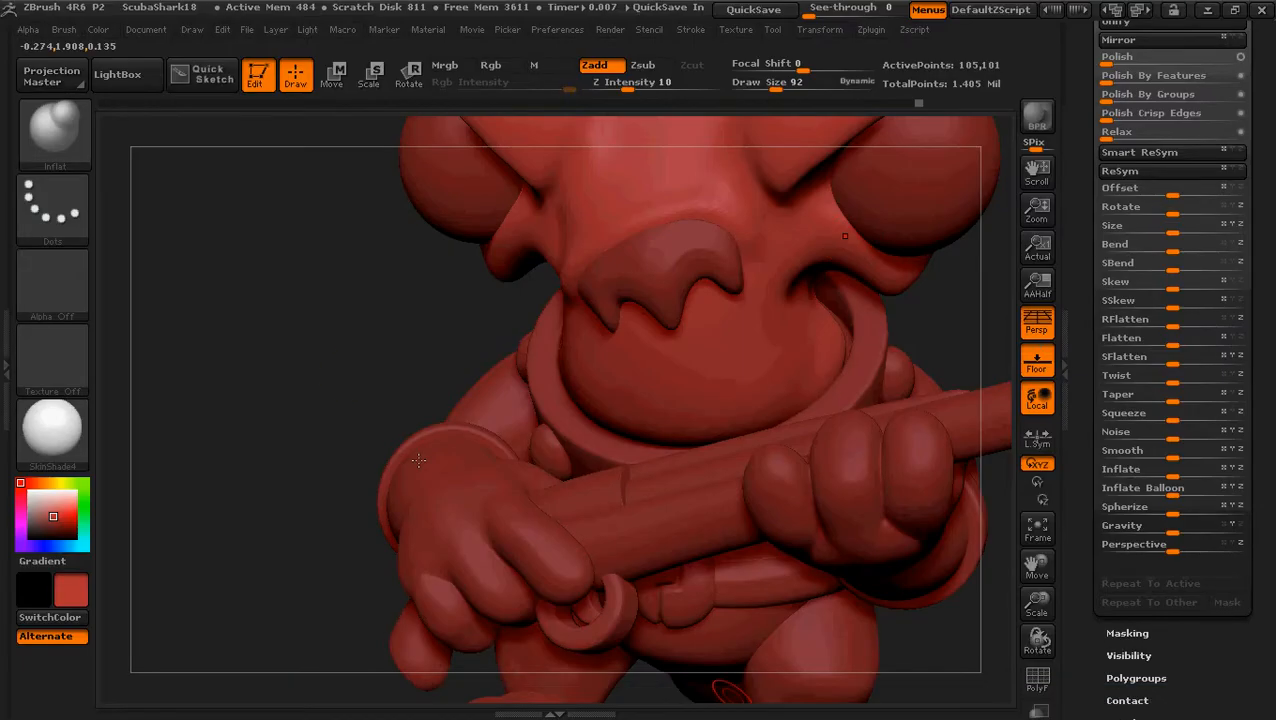
pyautogui.moveTo(390, 373); pyautogui.dragTo(410, 380)
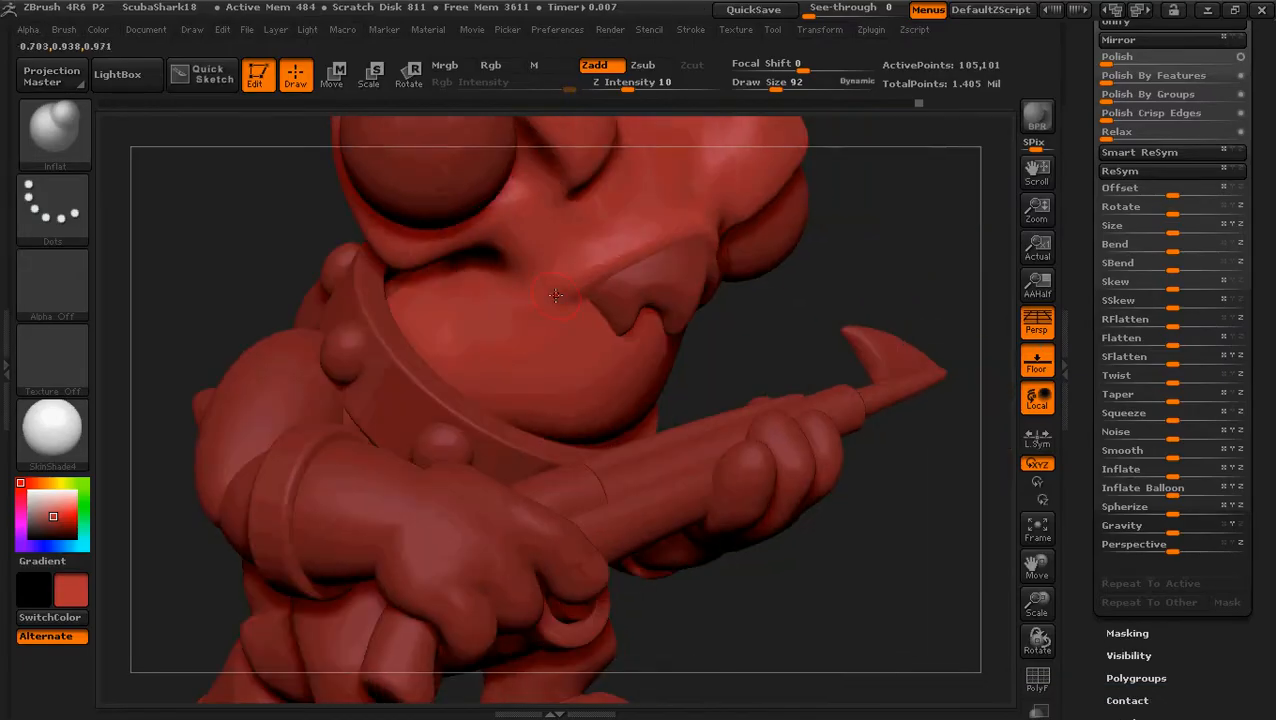
pyautogui.press('shift')
pyautogui.moveTo(872, 262)
pyautogui.mouseDown()
pyautogui.moveTo(832, 270)
pyautogui.moveTo(853, 292)
pyautogui.moveTo(820, 270)
pyautogui.moveTo(778, 290)
pyautogui.moveTo(793, 240)
pyautogui.mouseUp()
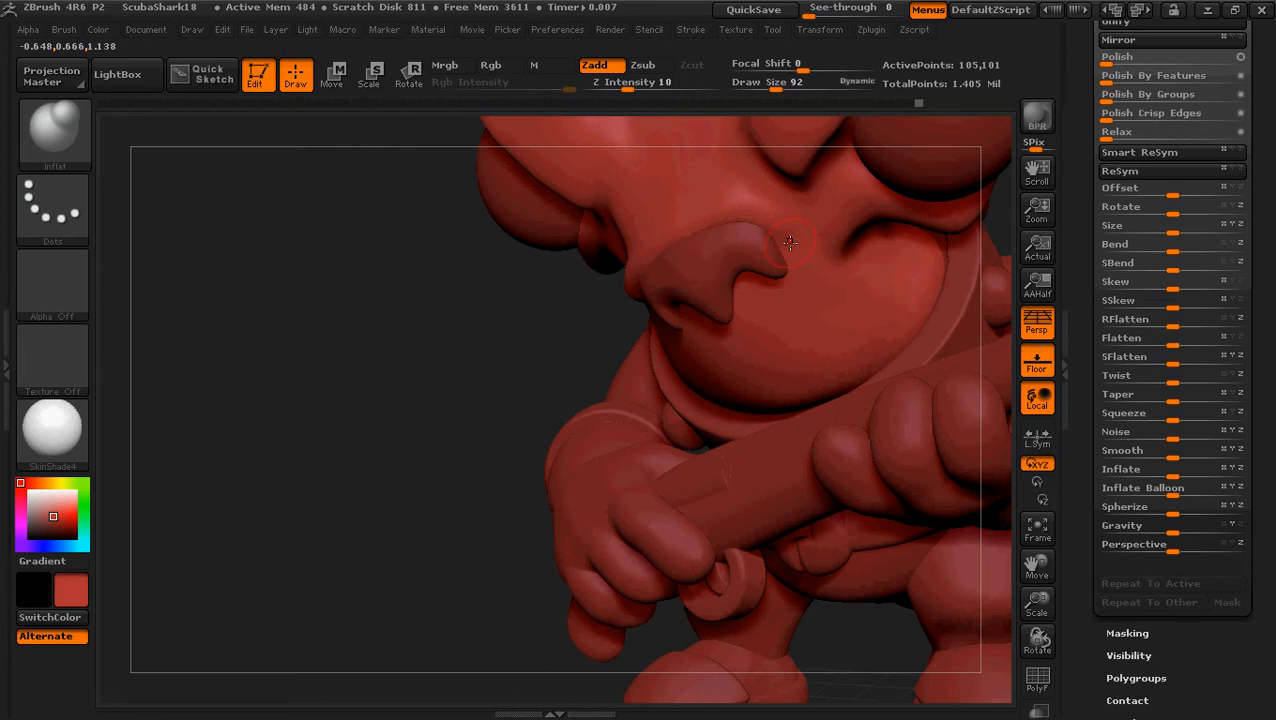
pyautogui.press('ctrl')
pyautogui.moveTo(421, 296); pyautogui.dragTo(492, 254)
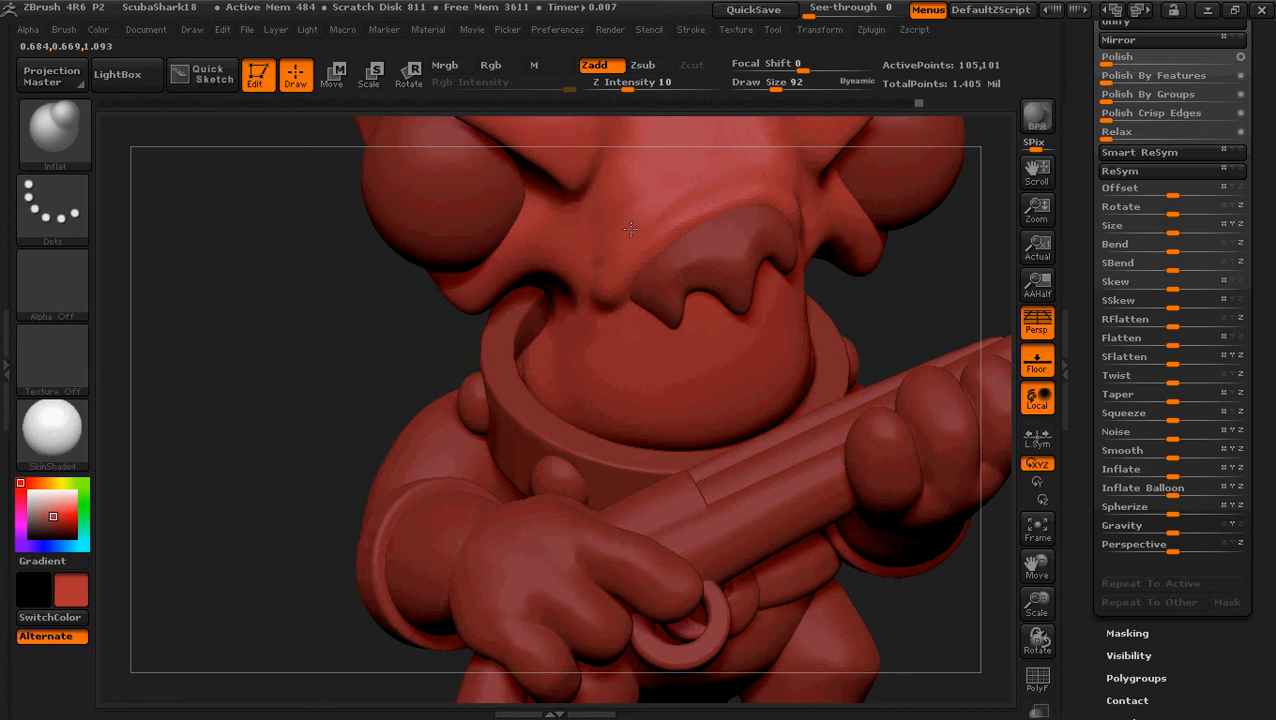
# Step: Refine the raised upper lip edge above the tooth piece with the Inflat brush and smooth the snout just above it
pyautogui.press('ctrl')
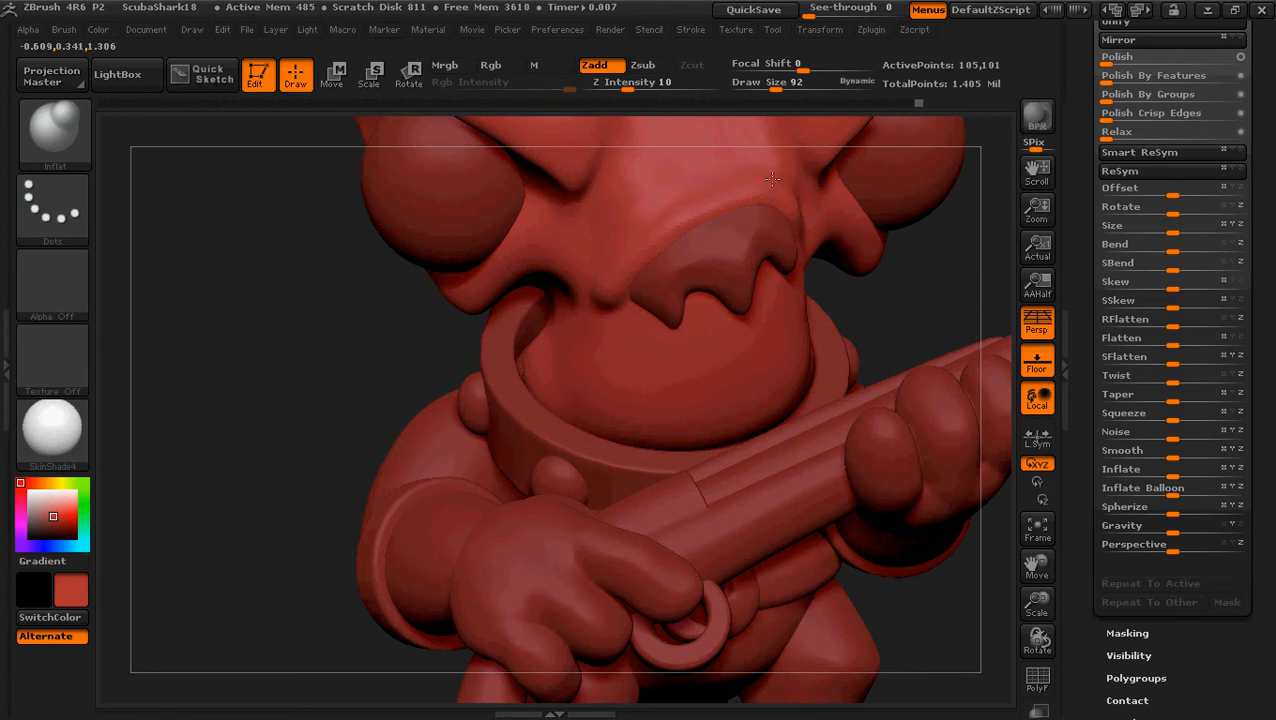
pyautogui.press('ctrl')
pyautogui.moveTo(231, 365); pyautogui.dragTo(336, 353)
pyautogui.moveTo(157, 362); pyautogui.dragTo(107, 380)
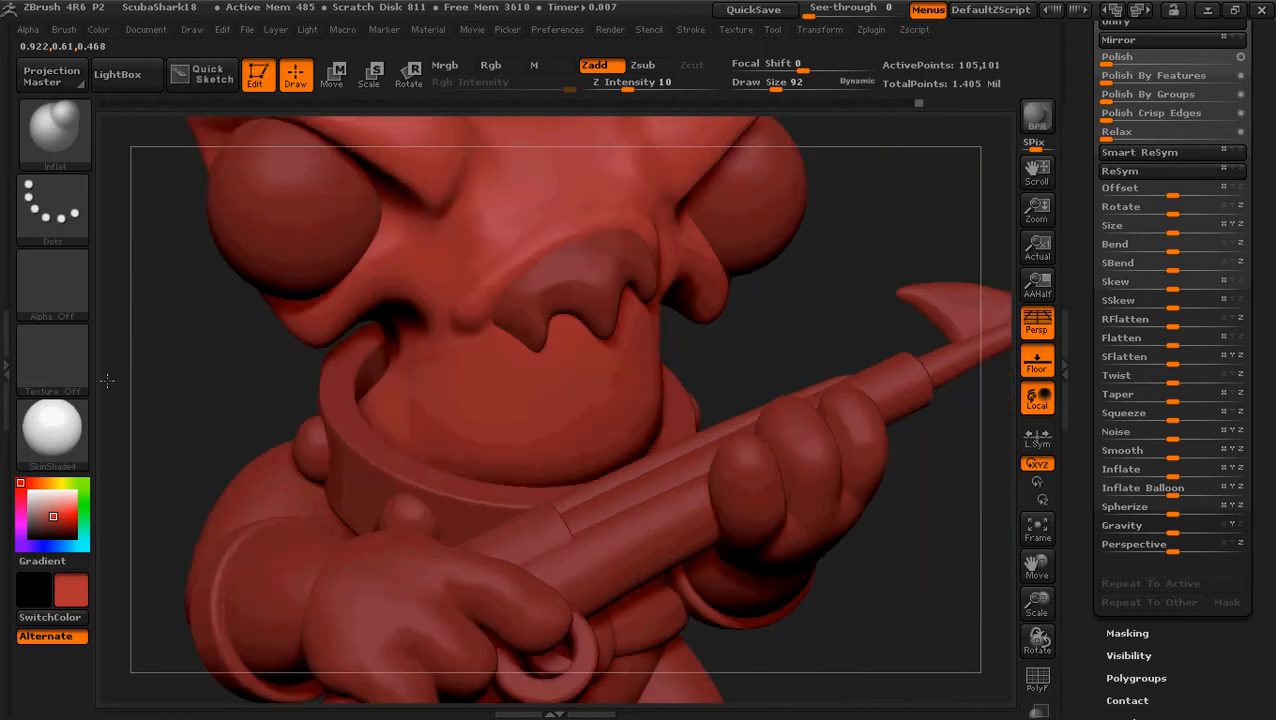
pyautogui.moveTo(739, 318)
pyautogui.mouseDown()
pyautogui.moveTo(664, 325)
pyautogui.moveTo(763, 327)
pyautogui.moveTo(718, 284)
pyautogui.moveTo(680, 298)
pyautogui.moveTo(705, 305)
pyautogui.mouseUp()
pyautogui.keyDown('shift'); pyautogui.moveTo(550, 224); pyautogui.dragTo(556, 236); pyautogui.keyUp('shift')
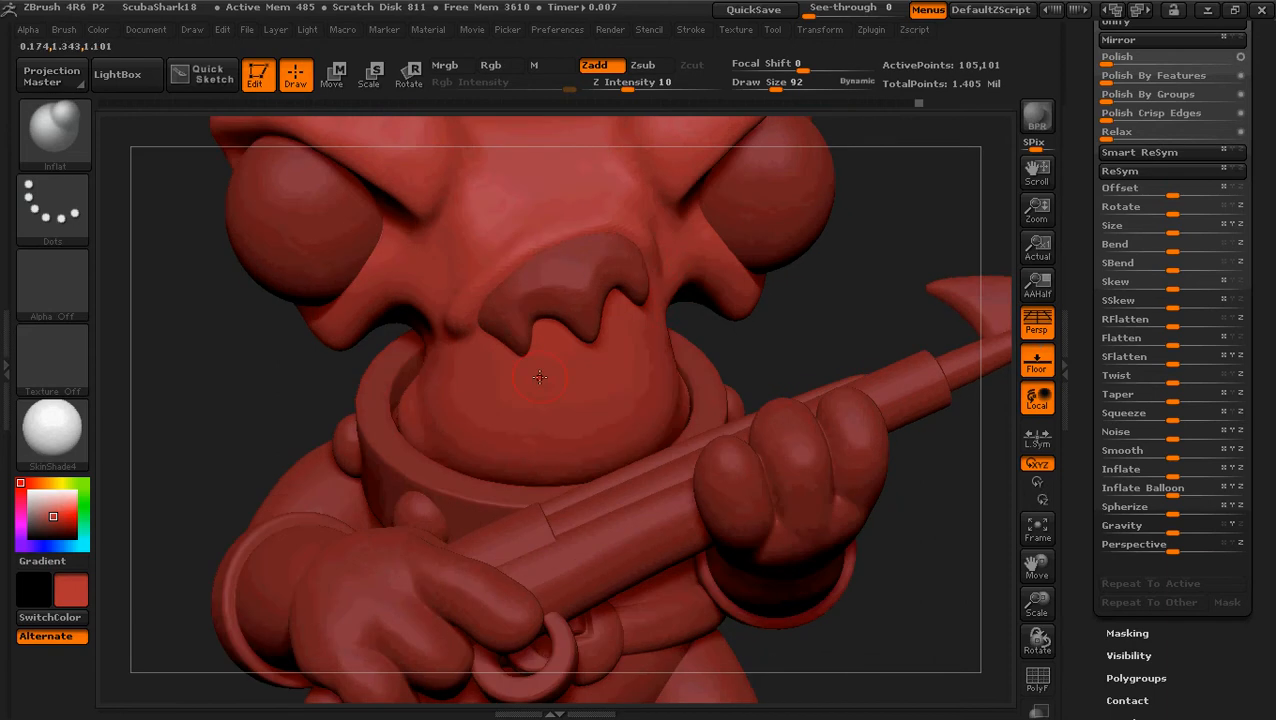
# Step: Recheck the reference picture, then set the Inflat brush to draw size 112 and Z Intensity 13
pyautogui.click(1209, 11)
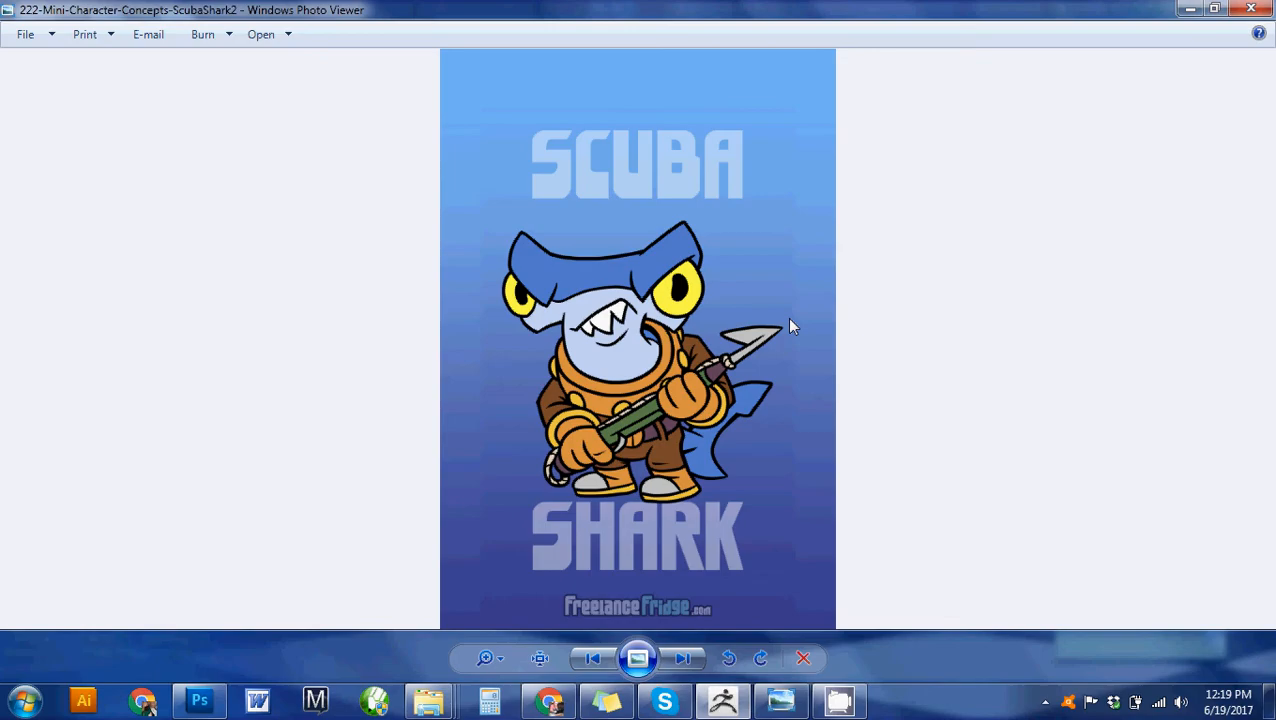
pyautogui.click(725, 701)
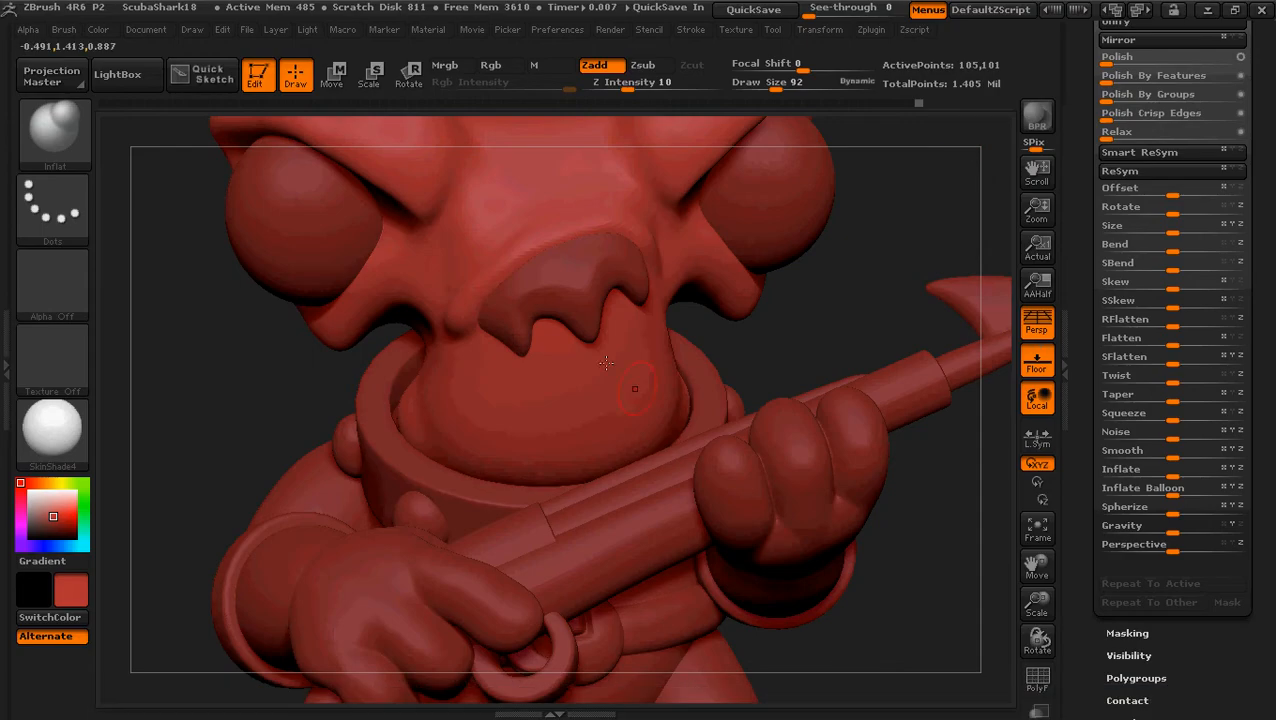
pyautogui.press(']')
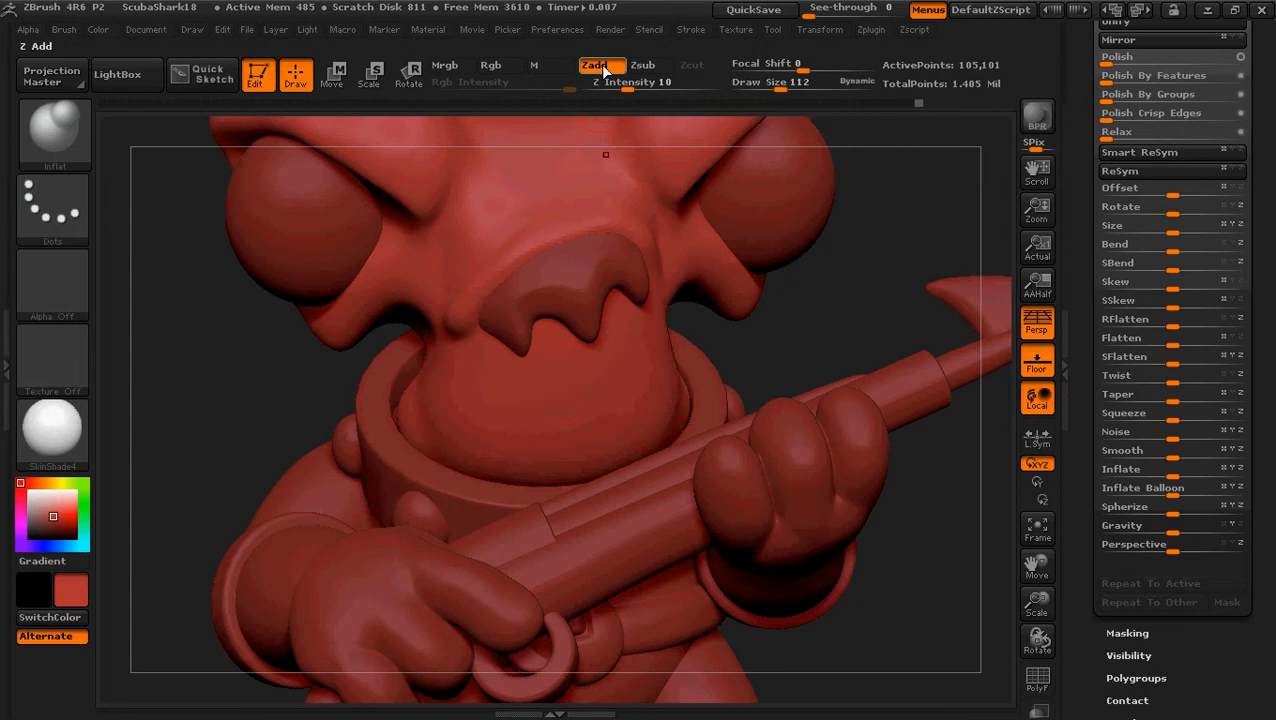
pyautogui.click(628, 87)
pyautogui.write('12')
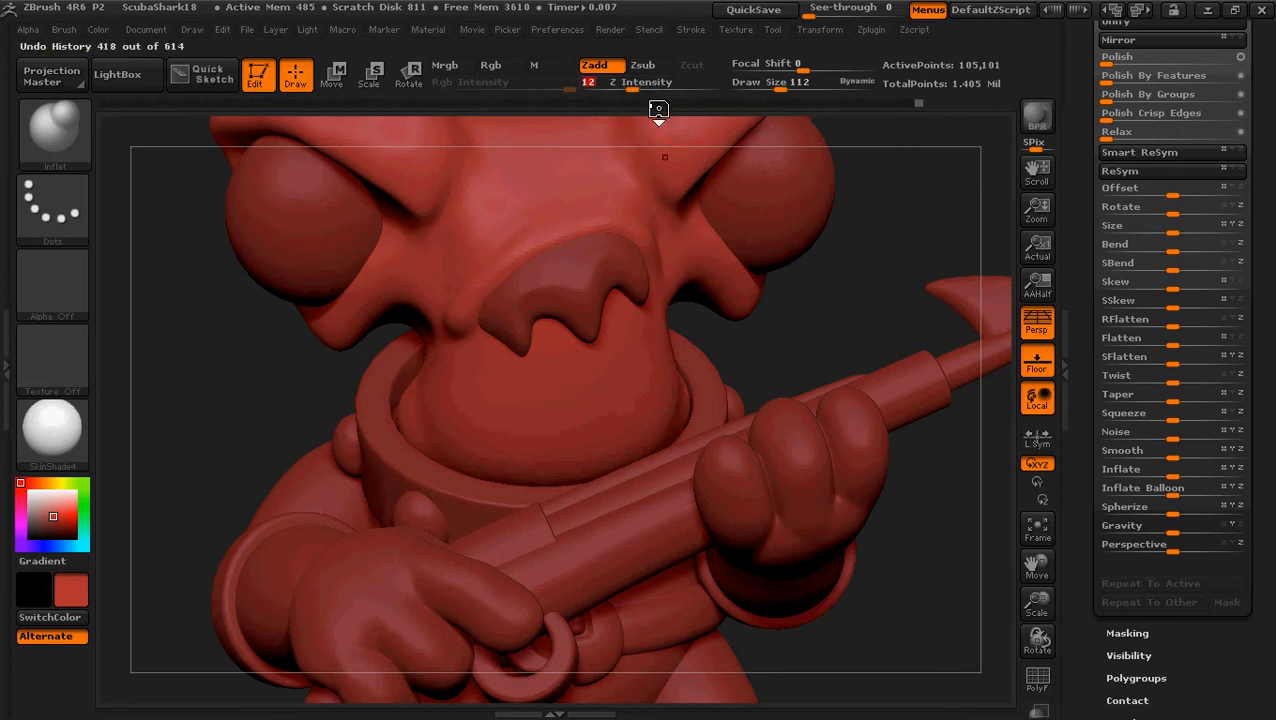
pyautogui.press('Return')
pyautogui.moveTo(628, 87); pyautogui.dragTo(632, 87)
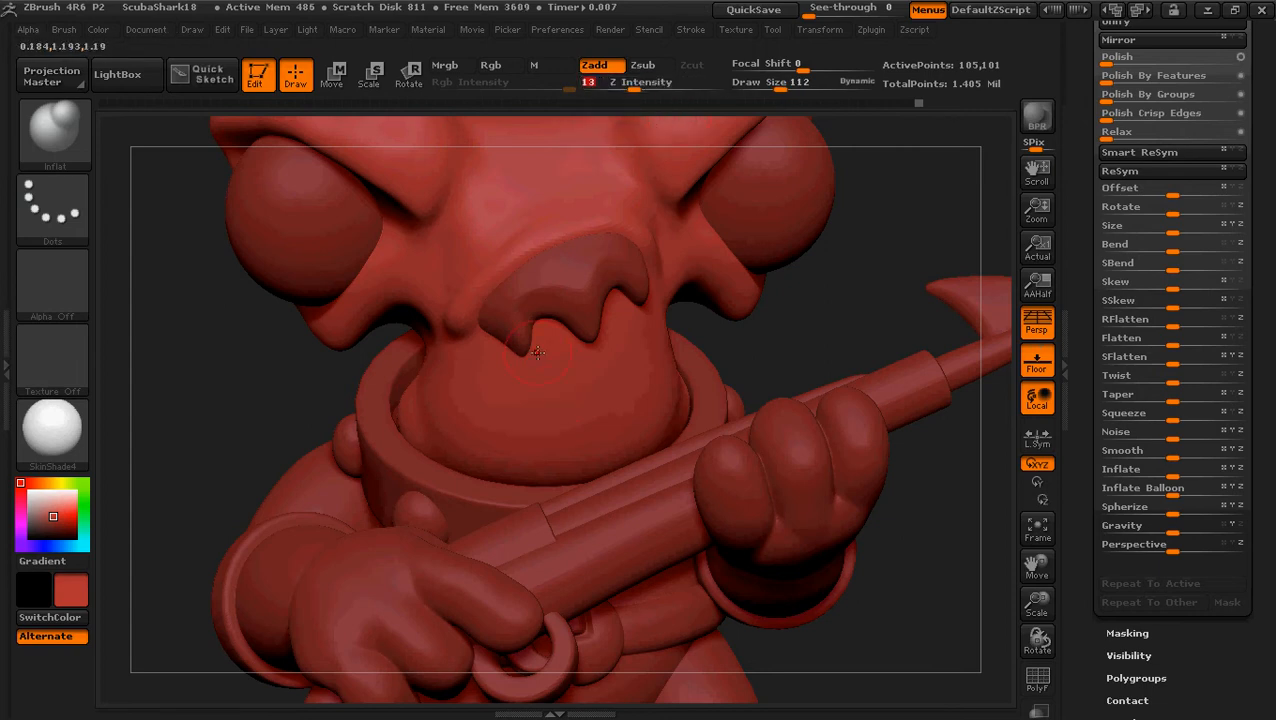
# Step: Try to swell a lower lip beneath the teeth with the Inflat brush at draw size 112, and compare with the reference picture
pyautogui.moveTo(554, 366)
pyautogui.mouseDown()
pyautogui.moveTo(618, 330)
pyautogui.moveTo(582, 366)
pyautogui.moveTo(543, 370)
pyautogui.mouseUp()
pyautogui.moveTo(843, 298)
pyautogui.mouseDown()
pyautogui.moveTo(763, 353)
pyautogui.moveTo(843, 358)
pyautogui.moveTo(786, 365)
pyautogui.mouseUp()
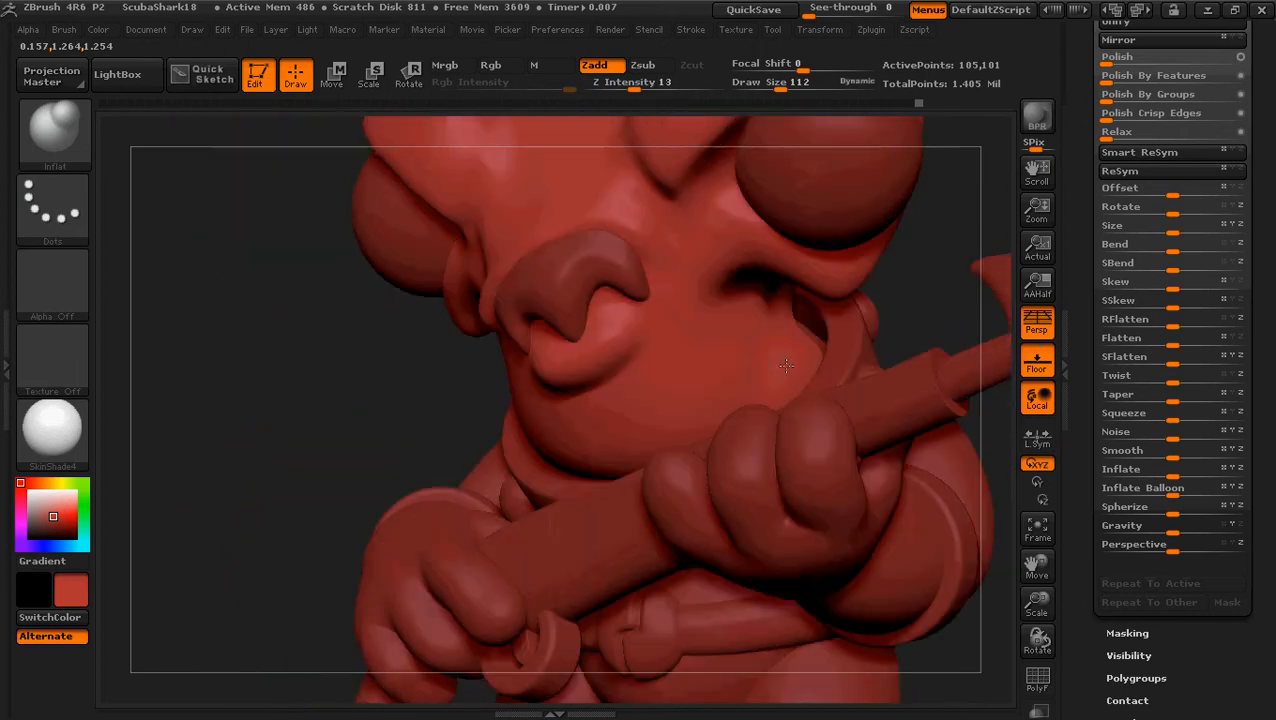
pyautogui.click(1206, 12)
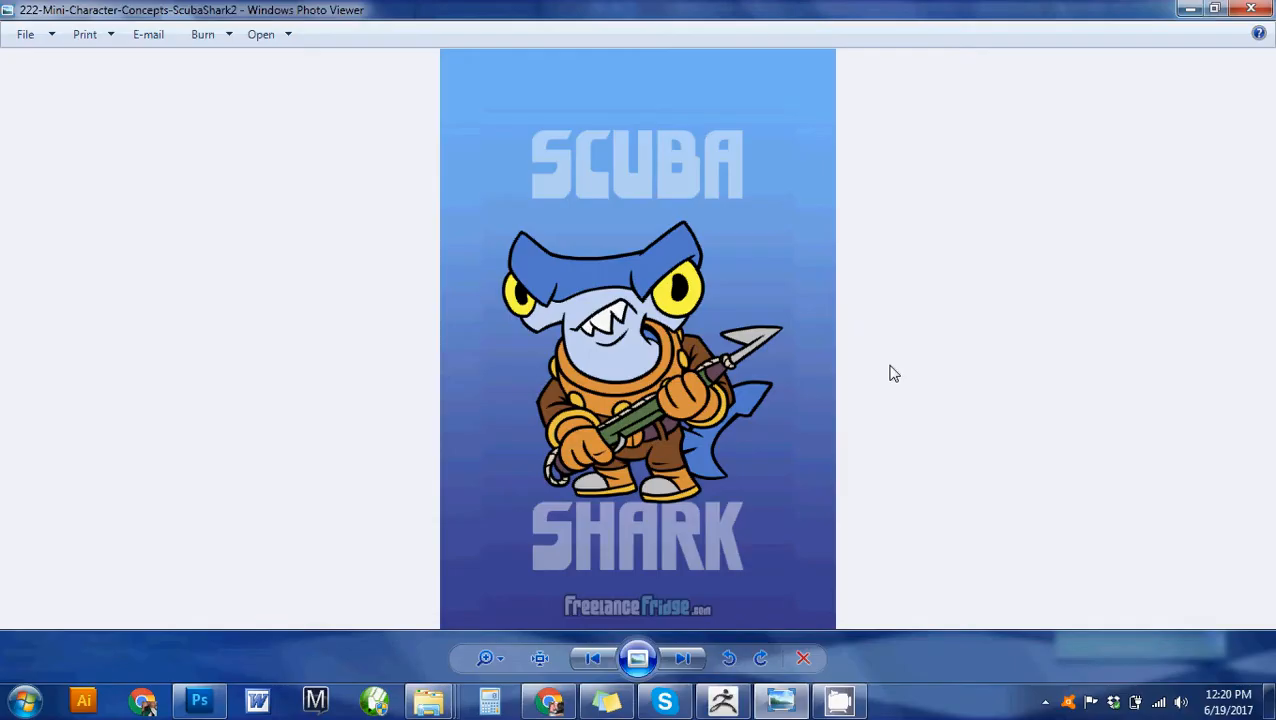
pyautogui.click(723, 700)
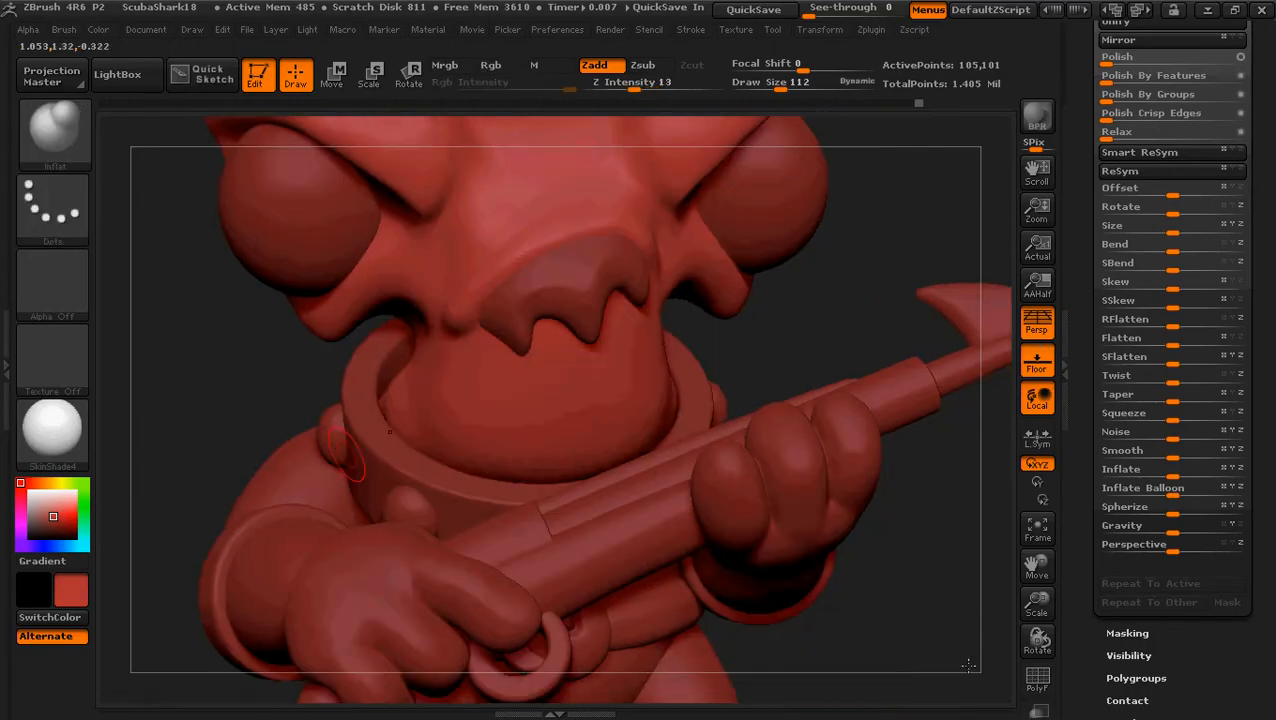
# Step: Swell a lower lip beneath the teeth, curving up toward the harpoon-tip side, with the Inflat brush at draw size 100, redoing unsatisfactory strokes
pyautogui.press('ctrl')
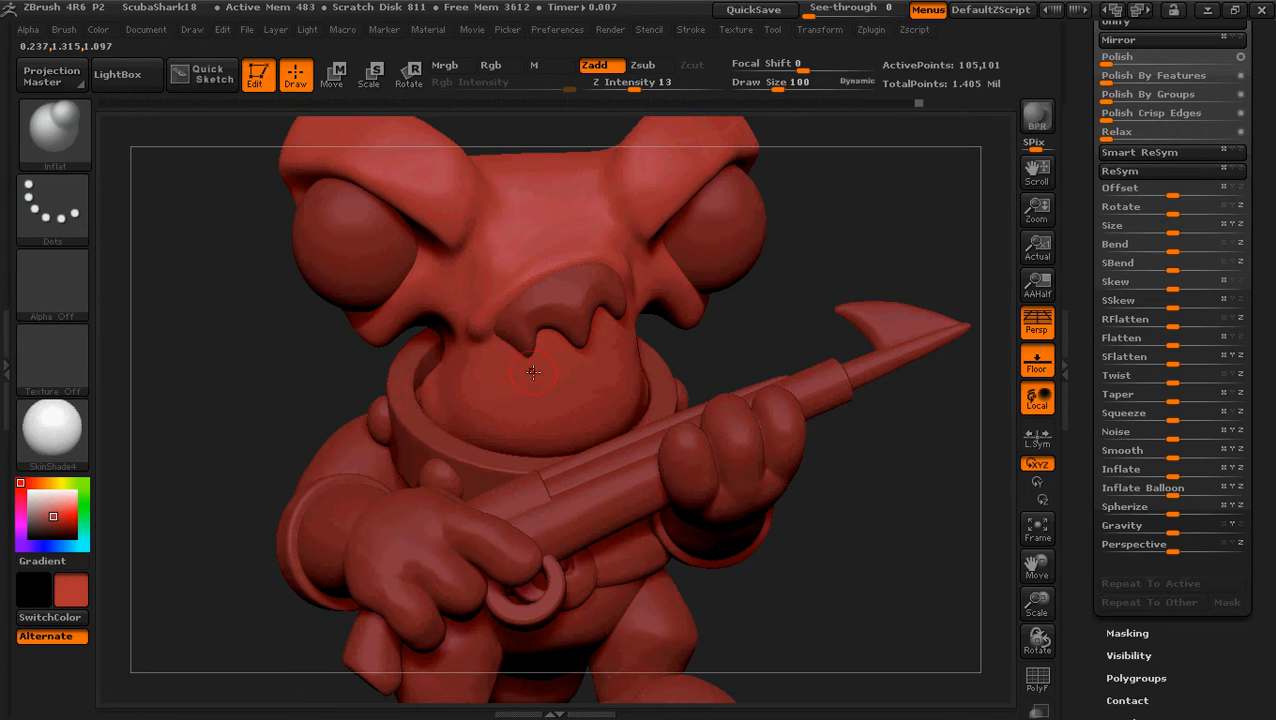
pyautogui.moveTo(536, 373); pyautogui.dragTo(593, 351)
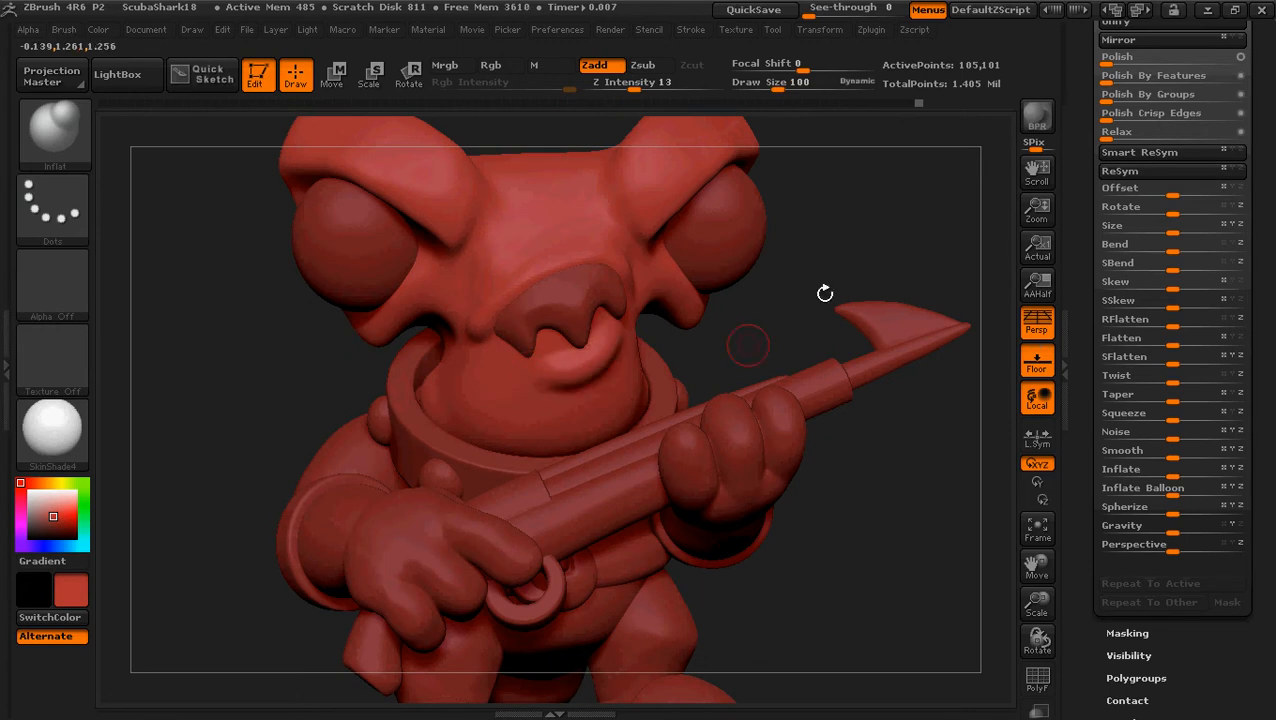
pyautogui.moveTo(824, 293)
pyautogui.mouseDown()
pyautogui.moveTo(950, 300)
pyautogui.moveTo(823, 308)
pyautogui.mouseUp()
pyautogui.hotkey('ctrl', 'z')
pyautogui.moveTo(541, 378); pyautogui.dragTo(600, 360)
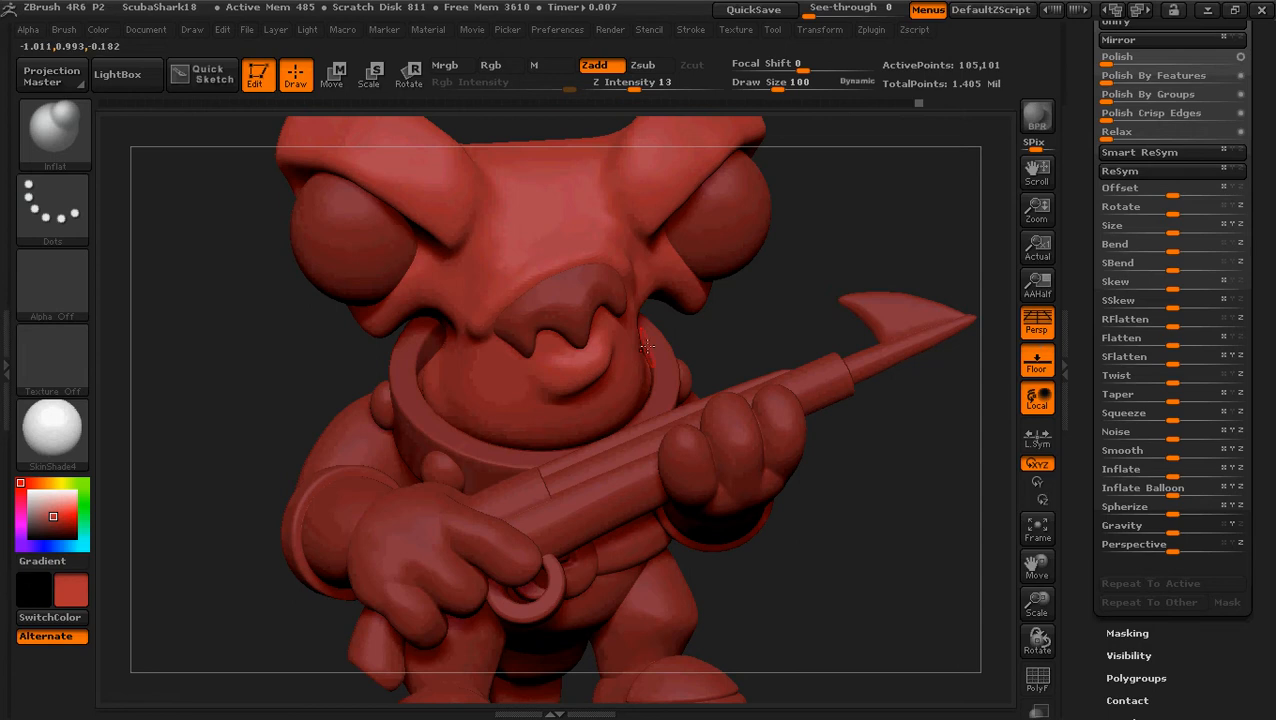
pyautogui.hotkey('ctrl', 'z')
pyautogui.moveTo(738, 319); pyautogui.dragTo(705, 339)
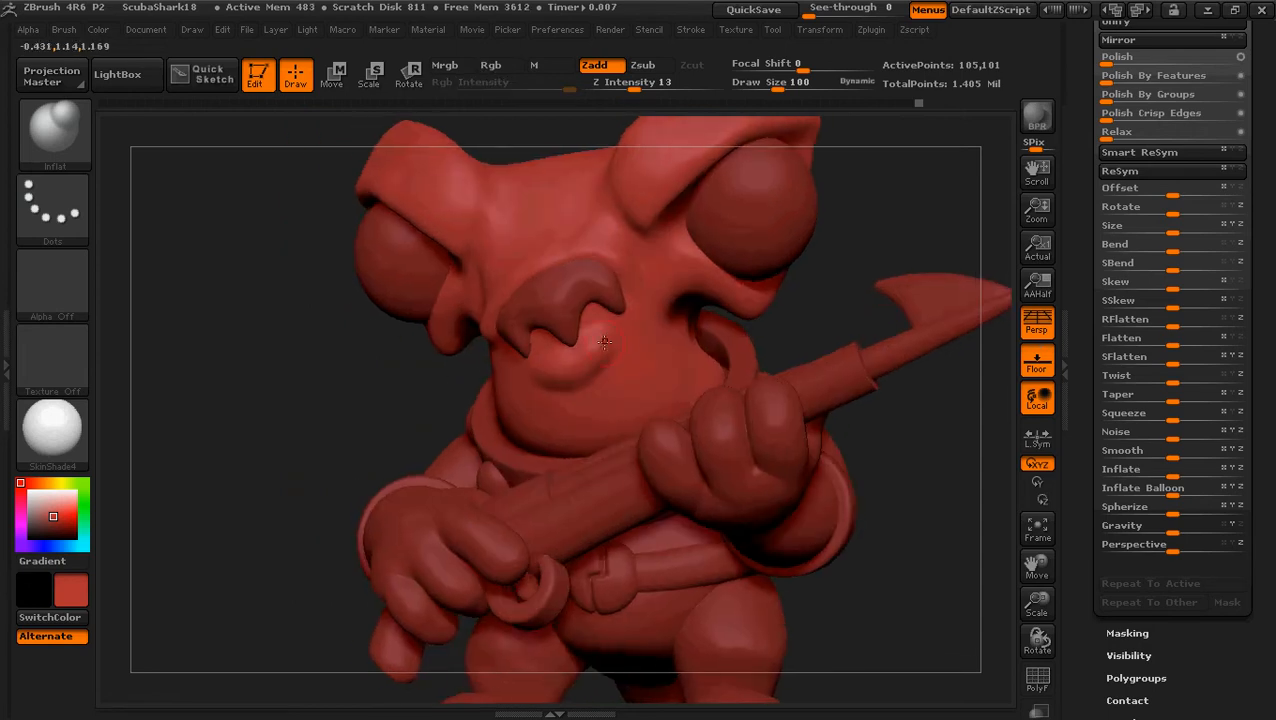
pyautogui.moveTo(333, 433); pyautogui.dragTo(372, 426)
pyautogui.keyDown('ctrl'); pyautogui.moveTo(715, 328); pyautogui.dragTo(715, 385, button='right'); pyautogui.keyUp('ctrl')
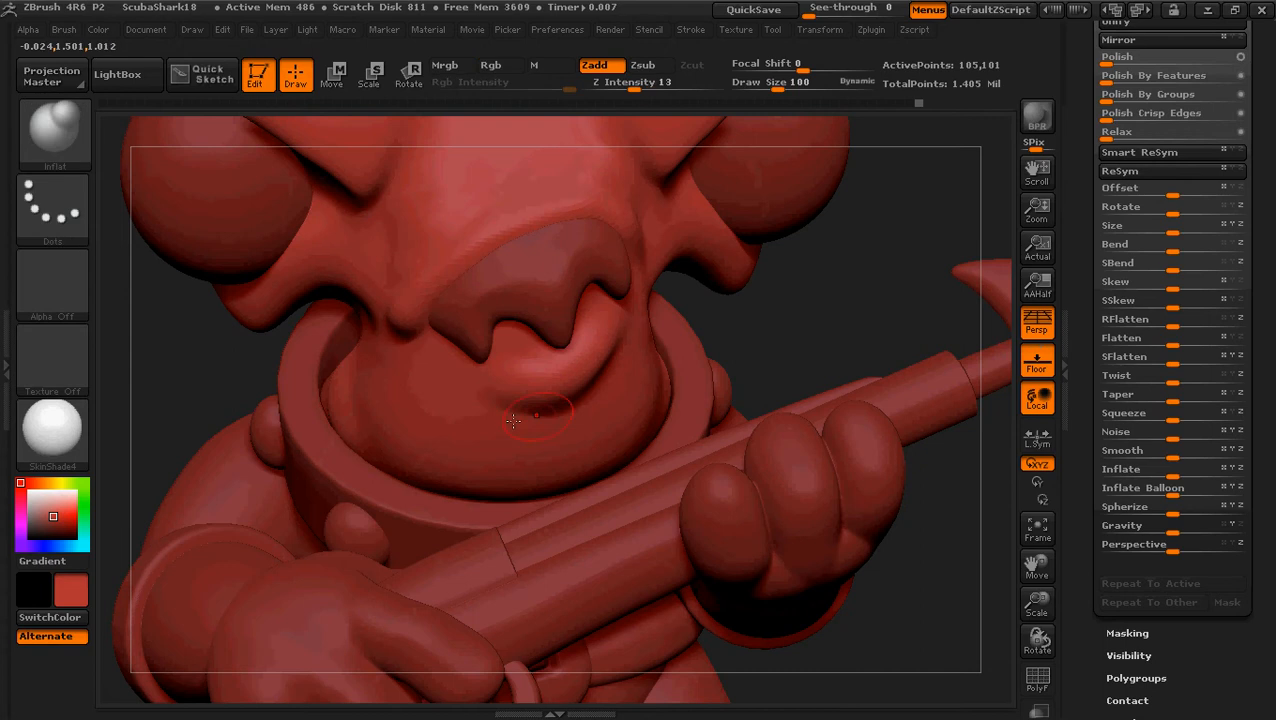
# Step: Try a lower-lip stroke at draw size 64, undo it, and swell the lip's lower rim with the Inflat brush at draw size 80
pyautogui.press('[')
pyautogui.press('[')
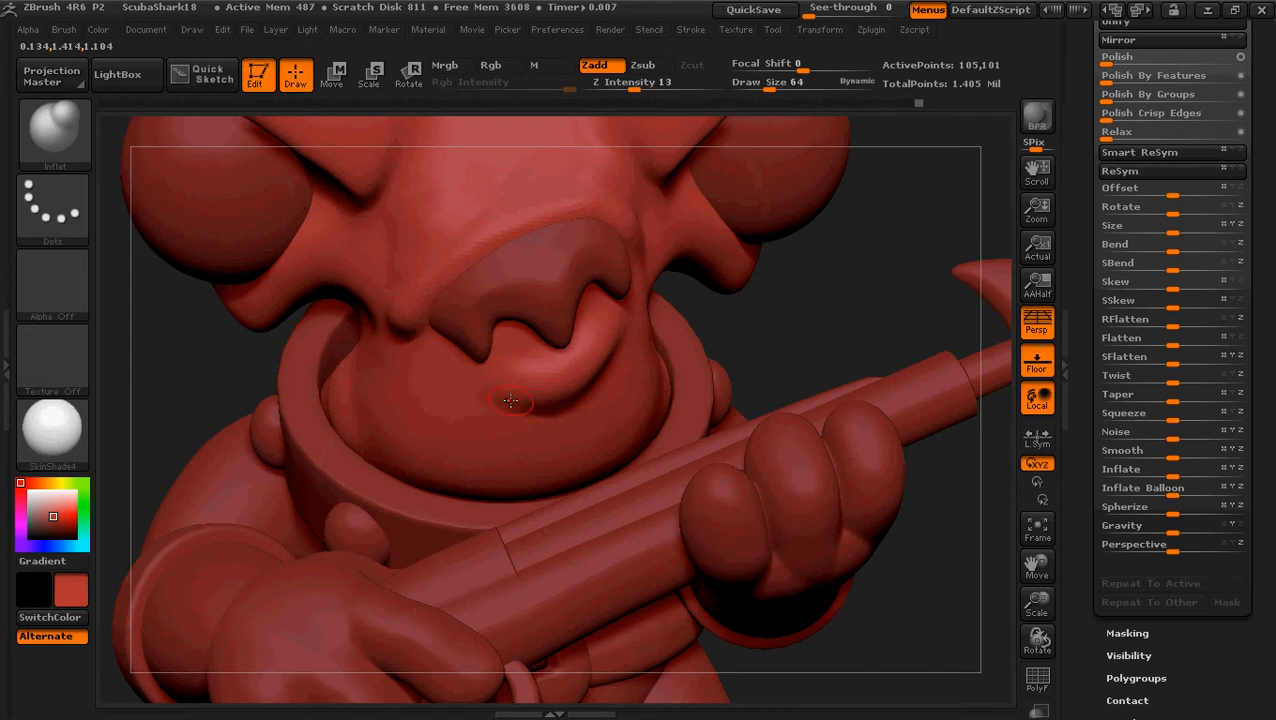
pyautogui.moveTo(860, 328); pyautogui.dragTo(638, 336)
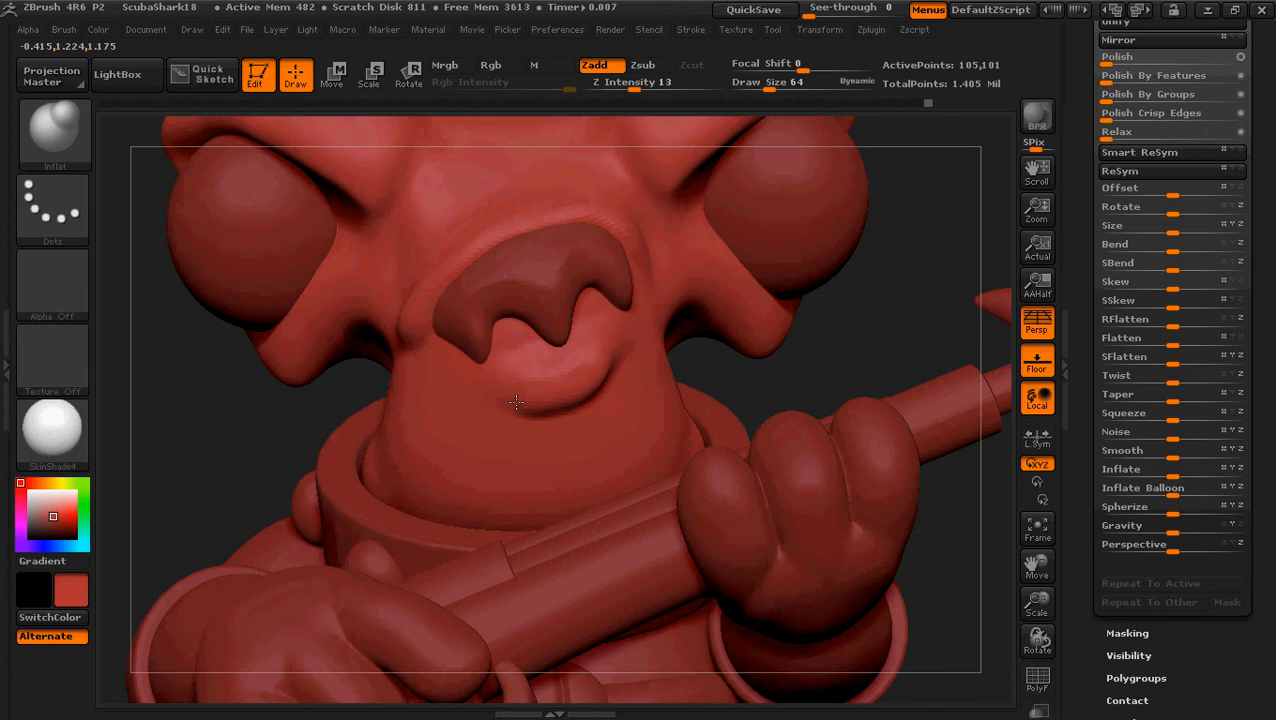
pyautogui.moveTo(516, 402)
pyautogui.mouseDown()
pyautogui.moveTo(505, 405)
pyautogui.moveTo(570, 388)
pyautogui.moveTo(608, 360)
pyautogui.mouseUp()
pyautogui.hotkey('ctrl', 'z')
pyautogui.moveTo(507, 385)
pyautogui.mouseDown()
pyautogui.moveTo(565, 398)
pyautogui.moveTo(605, 366)
pyautogui.mouseUp()
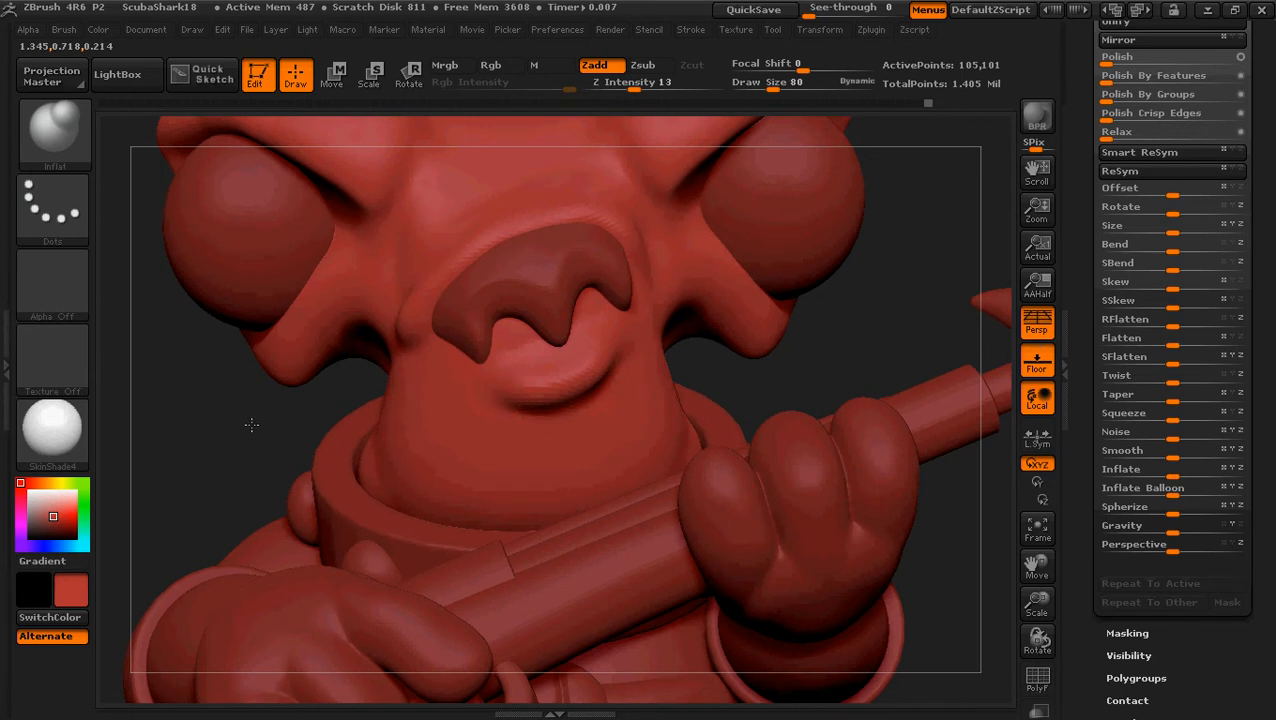
# Step: Refine the lower lip's rim and both of its ends from several angles with the Inflat brush at draw size 80
pyautogui.moveTo(251, 424)
pyautogui.mouseDown()
pyautogui.moveTo(179, 426)
pyautogui.moveTo(197, 424)
pyautogui.mouseUp()
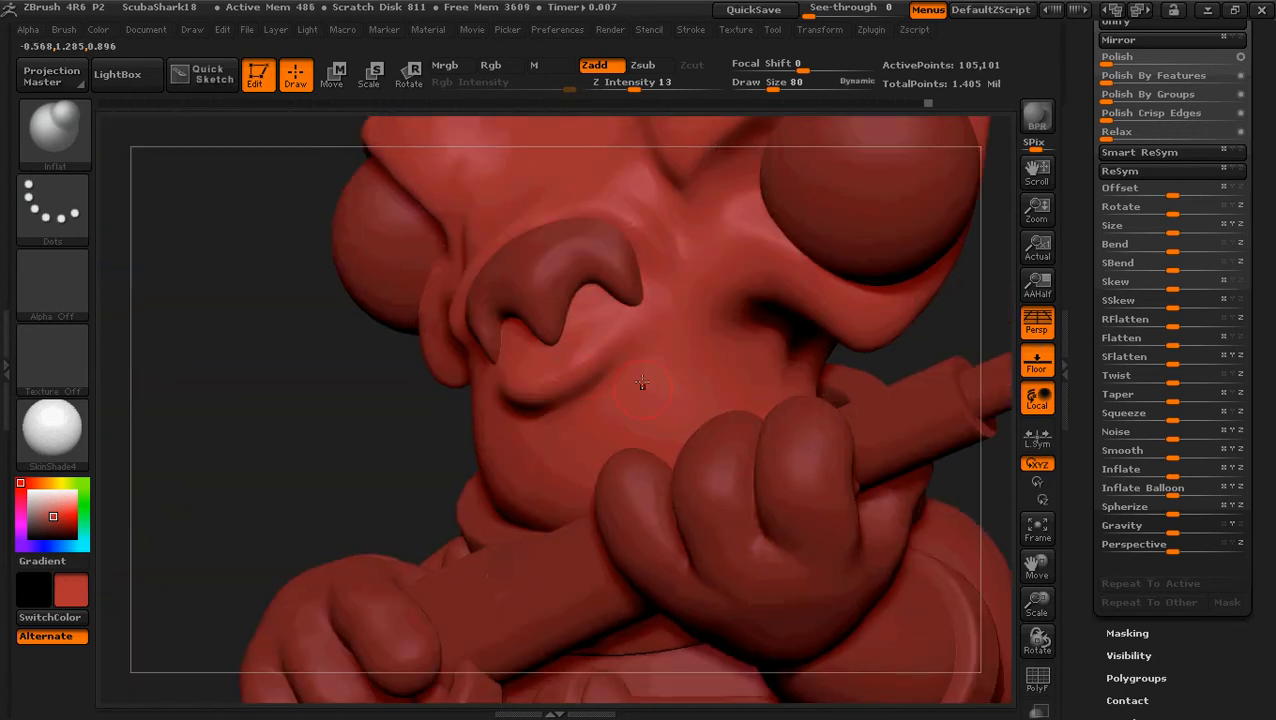
pyautogui.moveTo(592, 366); pyautogui.dragTo(535, 404)
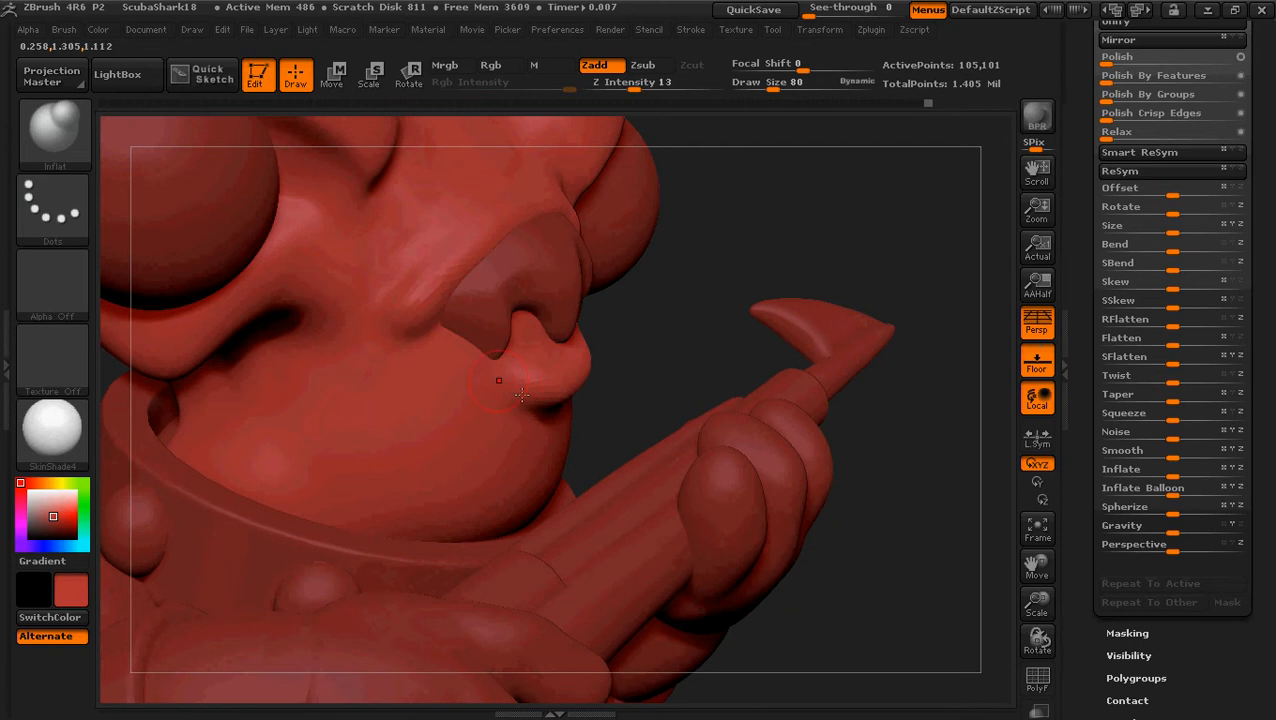
pyautogui.moveTo(644, 359); pyautogui.dragTo(572, 390)
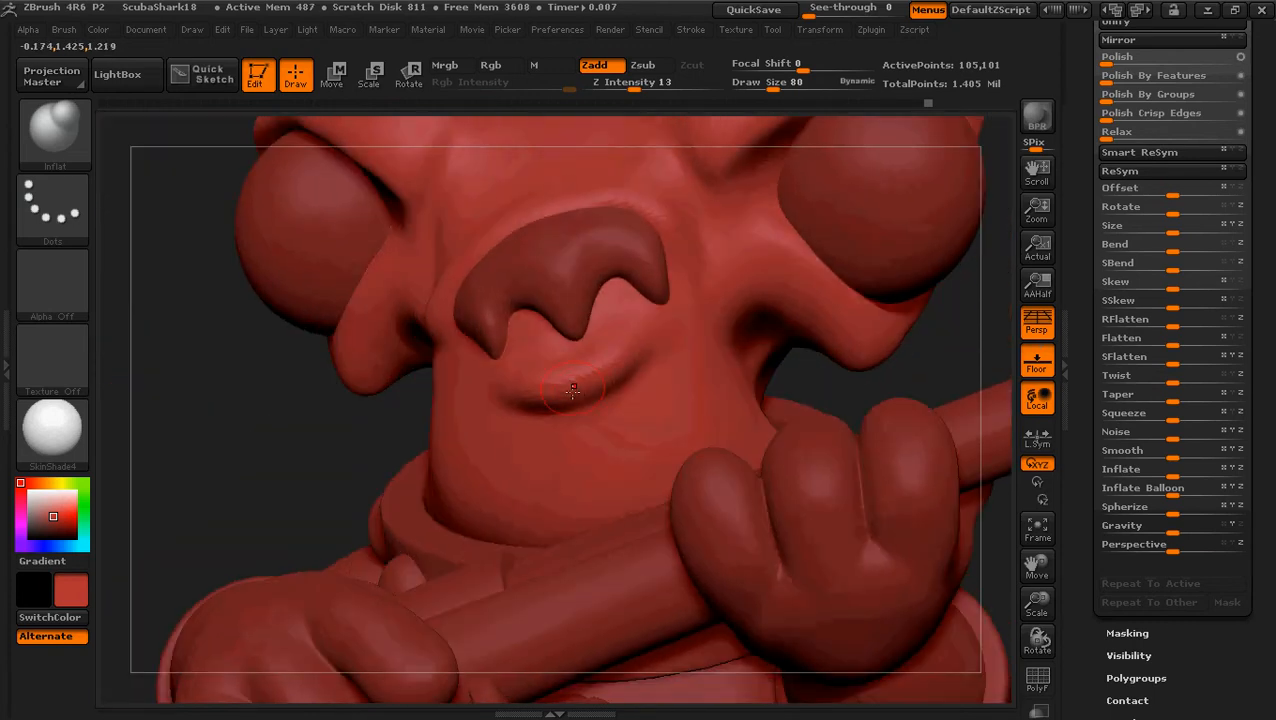
pyautogui.moveTo(283, 413); pyautogui.dragTo(460, 385)
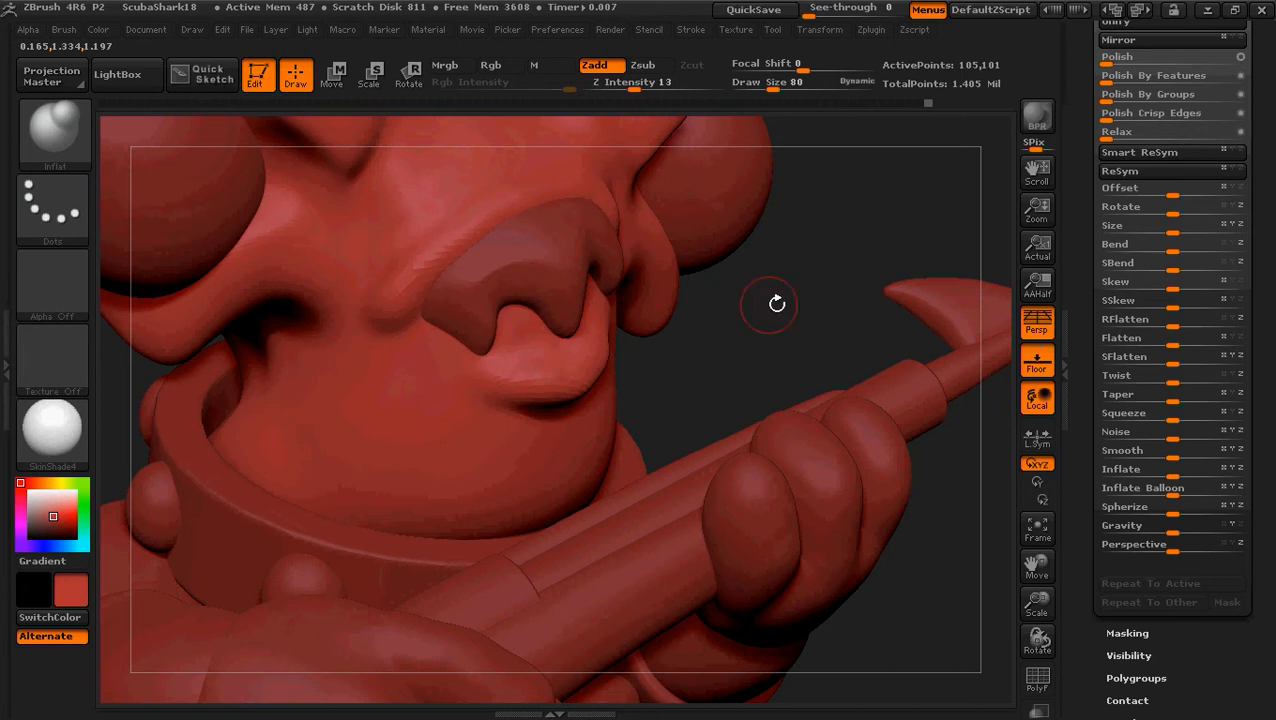
pyautogui.moveTo(777, 303)
pyautogui.mouseDown()
pyautogui.moveTo(749, 343)
pyautogui.moveTo(600, 362)
pyautogui.mouseUp()
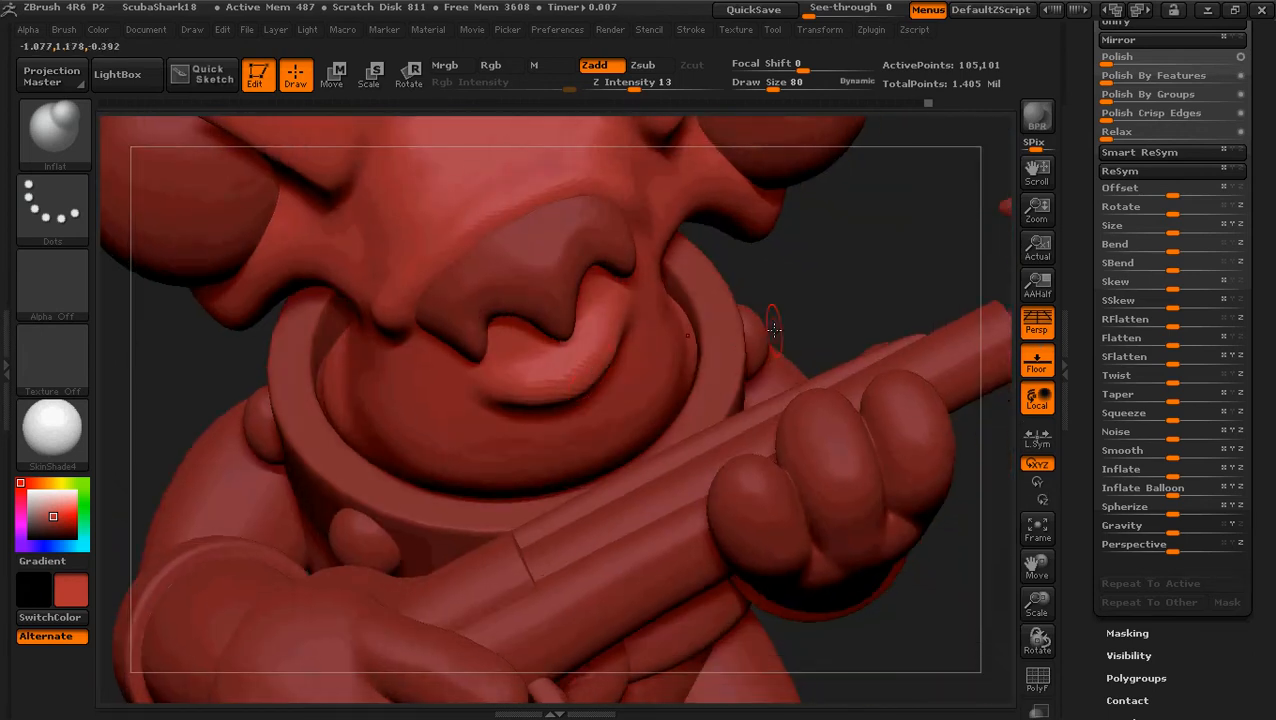
# Step: Smooth the underside of the lower lip toward its near corner with the Smooth brush at draw size 80
pyautogui.moveTo(820, 308)
pyautogui.mouseDown()
pyautogui.moveTo(852, 253)
pyautogui.moveTo(843, 259)
pyautogui.mouseUp()
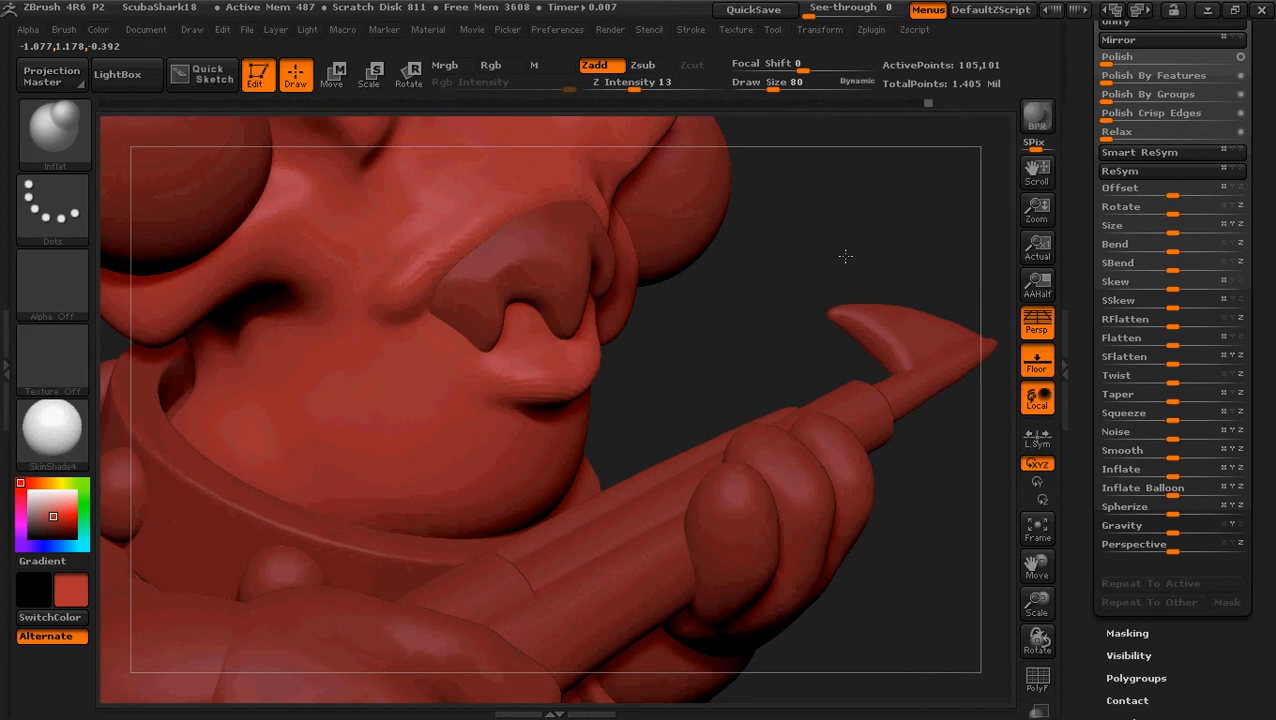
pyautogui.moveTo(726, 373)
pyautogui.mouseDown()
pyautogui.moveTo(723, 313)
pyautogui.moveTo(729, 328)
pyautogui.mouseUp()
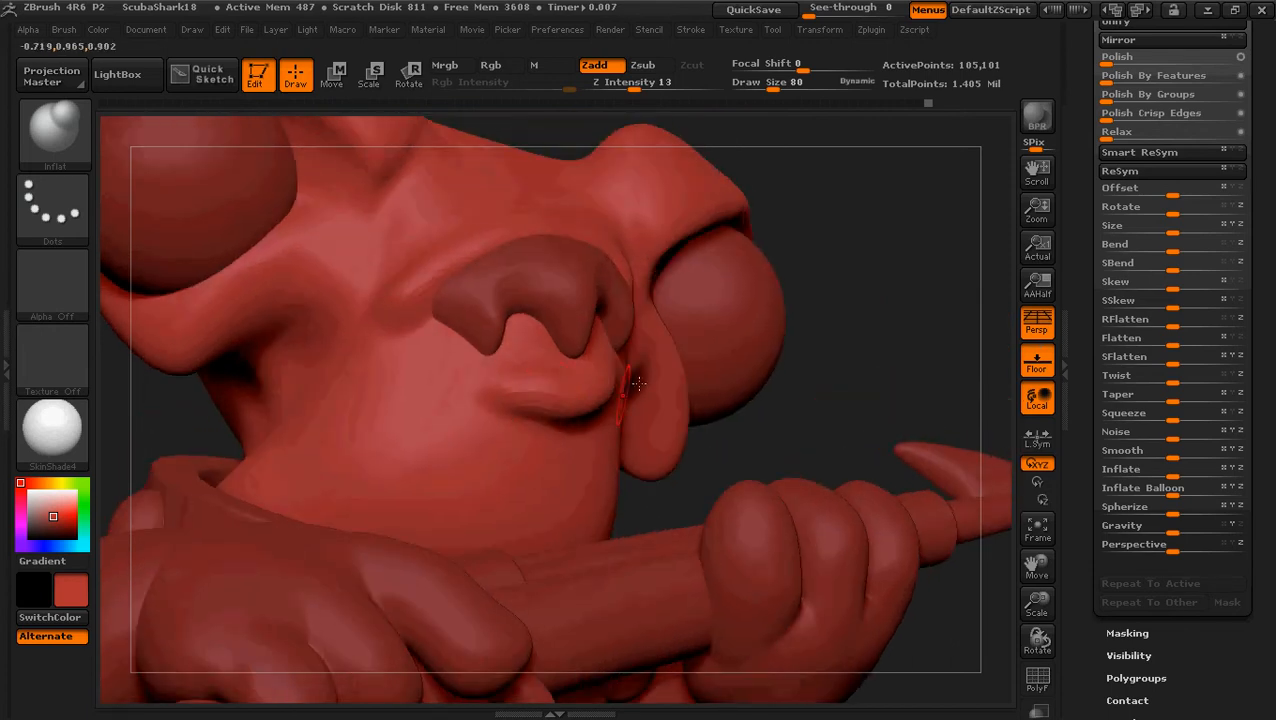
pyautogui.keyDown('shift'); pyautogui.moveTo(566, 424); pyautogui.dragTo(550, 427); pyautogui.keyUp('shift')
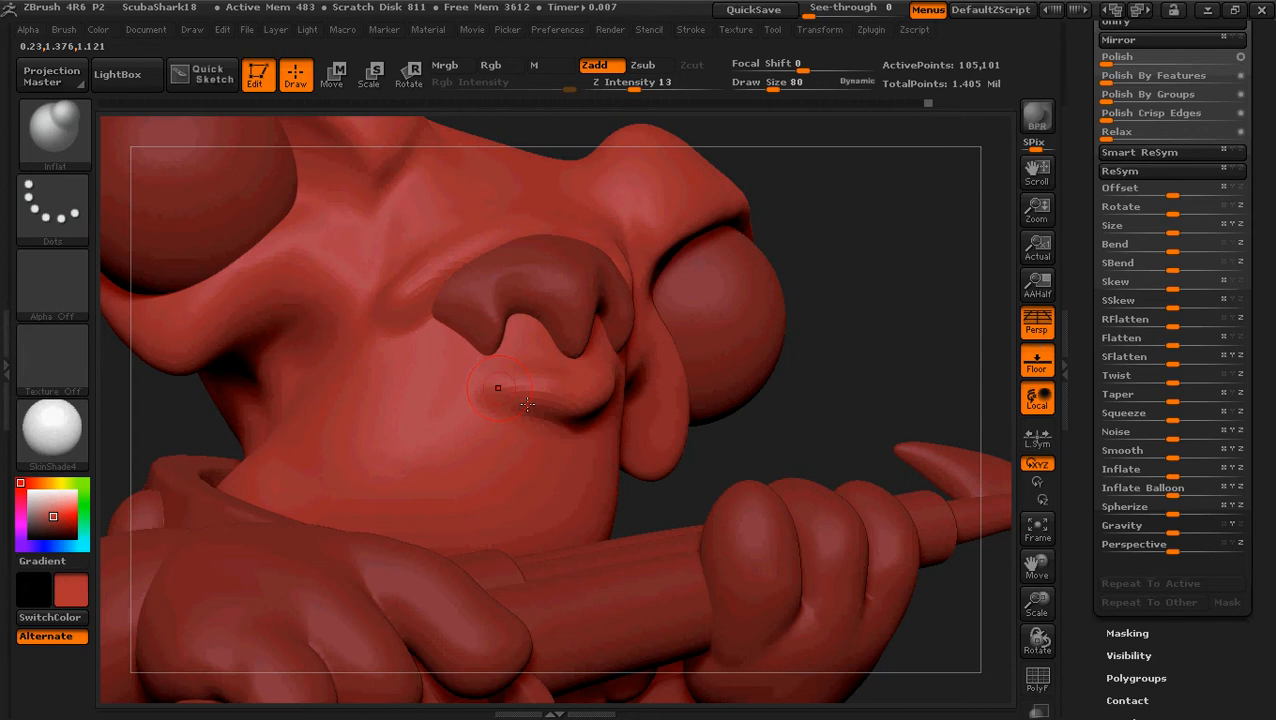
# Step: Swell the lower lip's rim from its near corner with the Inflat brush at draw size 80, redoing unsatisfactory strokes
pyautogui.moveTo(499, 388); pyautogui.dragTo(600, 400)
pyautogui.moveTo(820, 453)
pyautogui.mouseDown()
pyautogui.moveTo(736, 452)
pyautogui.moveTo(817, 456)
pyautogui.mouseUp()
pyautogui.hotkey('ctrl', 'z')
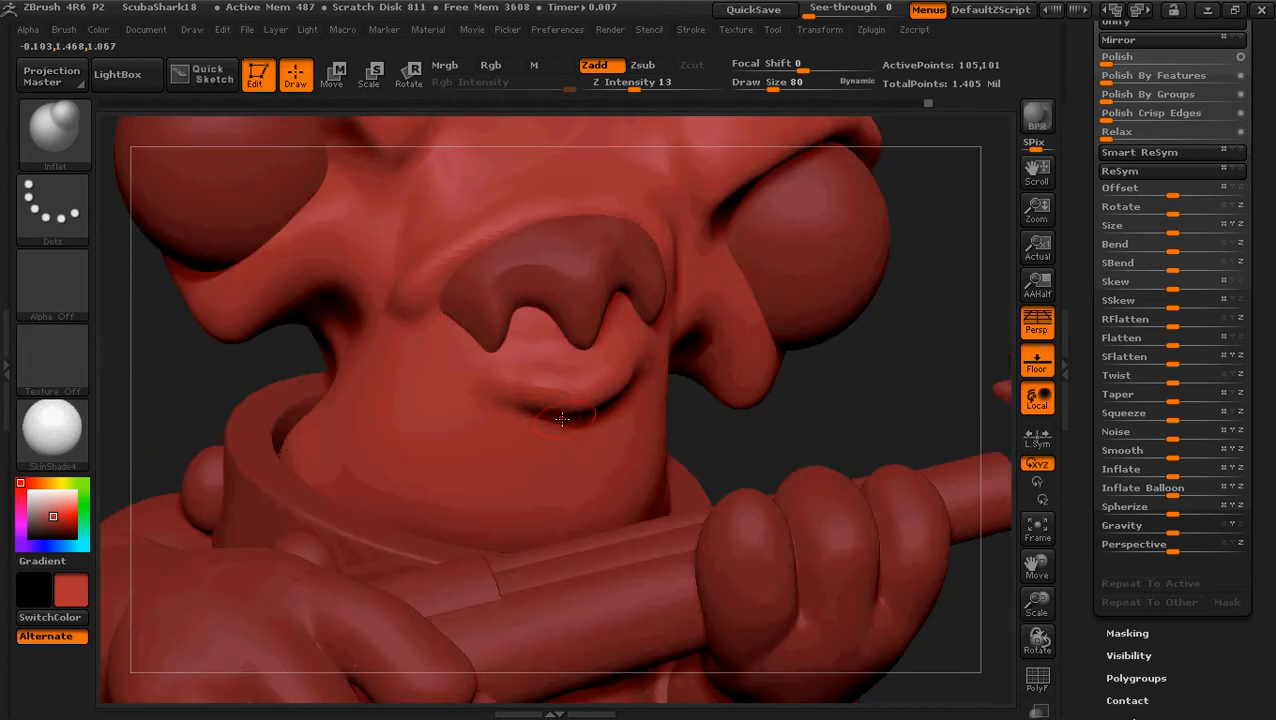
pyautogui.moveTo(508, 389); pyautogui.dragTo(596, 405)
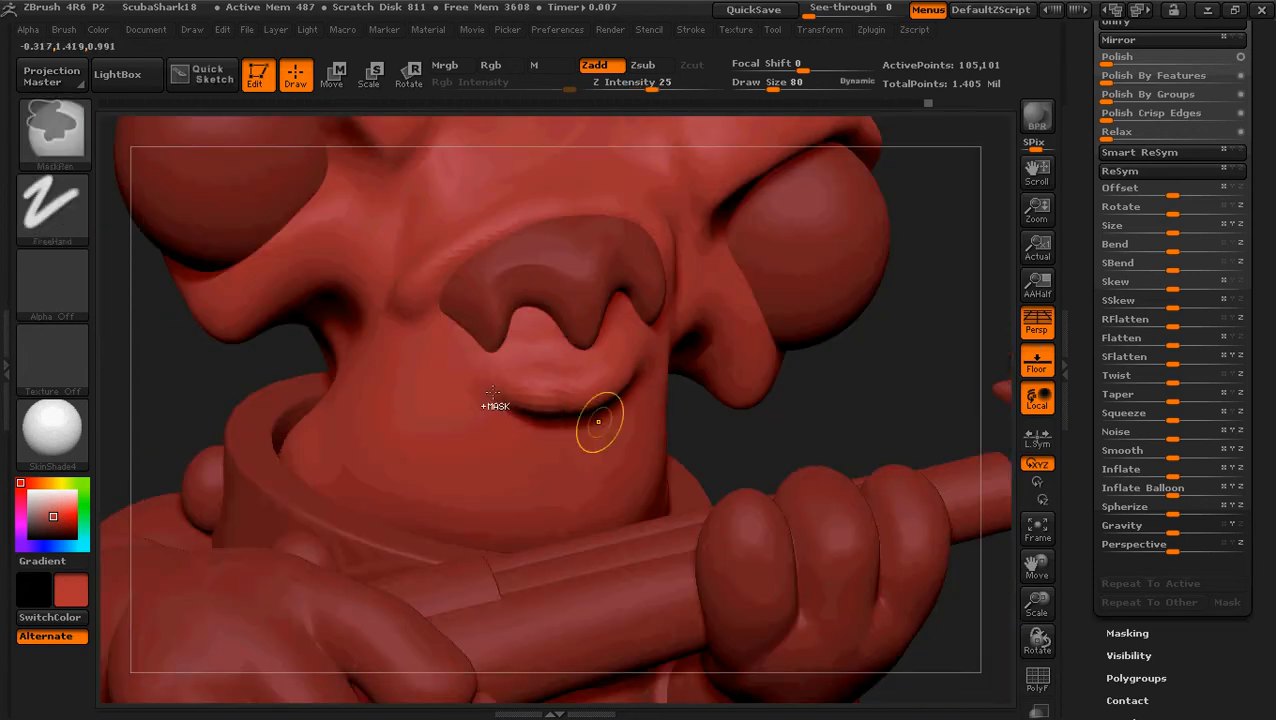
pyautogui.hotkey('ctrl', 'z')
pyautogui.moveTo(509, 387); pyautogui.dragTo(566, 405)
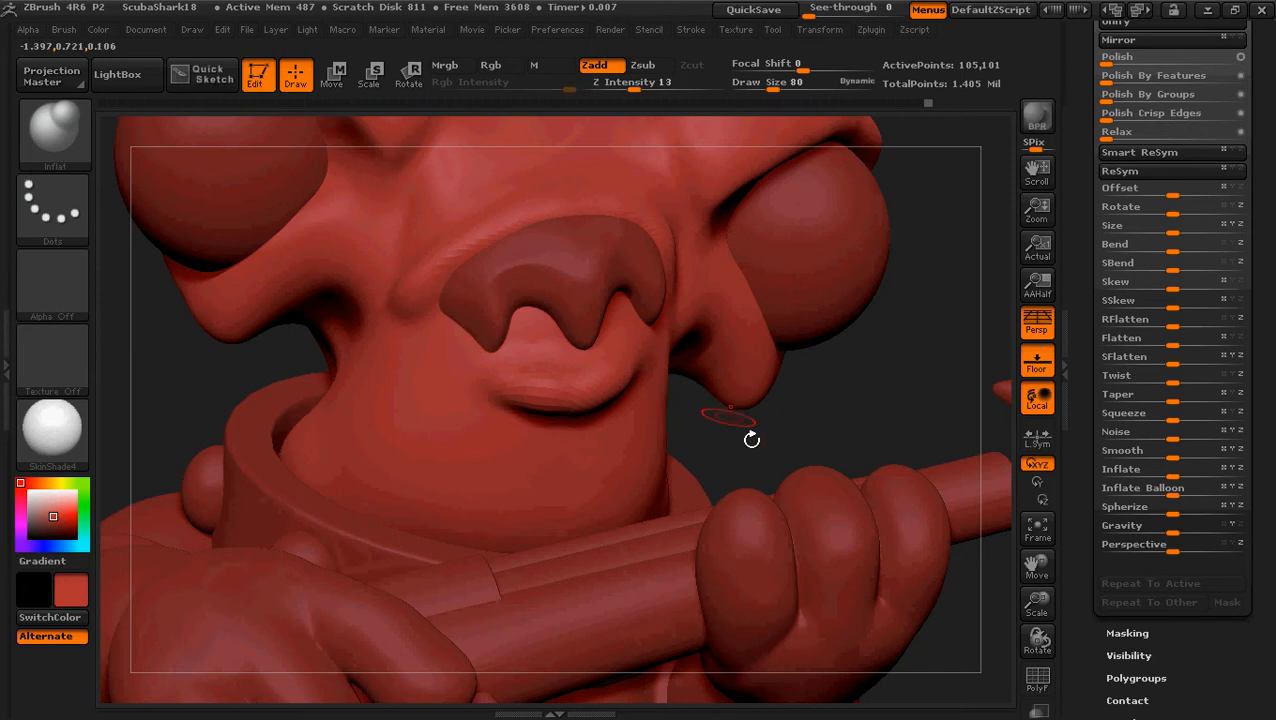
pyautogui.moveTo(760, 441)
pyautogui.mouseDown()
pyautogui.moveTo(760, 407)
pyautogui.moveTo(730, 410)
pyautogui.moveTo(722, 428)
pyautogui.moveTo(760, 428)
pyautogui.mouseUp()
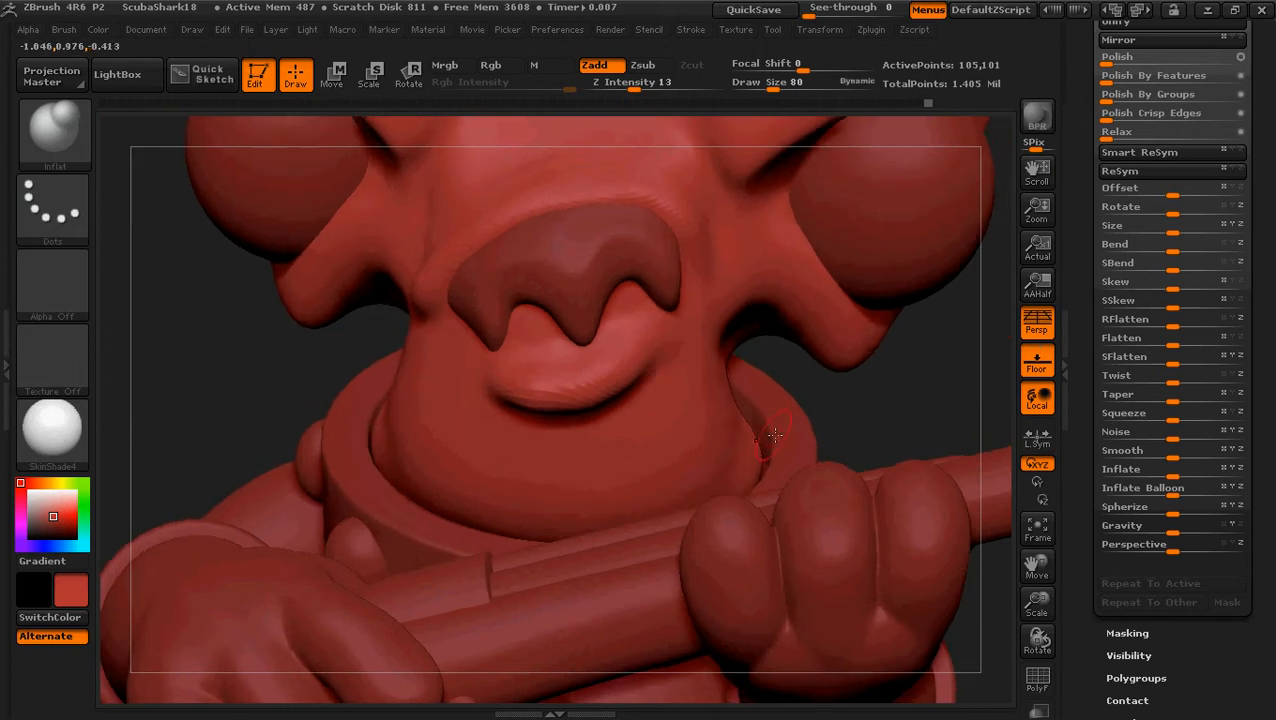
pyautogui.moveTo(769, 427)
pyautogui.keyDown('ctrl'); pyautogui.mouseDown(button='right')
pyautogui.moveTo(732, 358)
pyautogui.moveTo(844, 421)
pyautogui.mouseUp(button='right'); pyautogui.keyUp('ctrl')
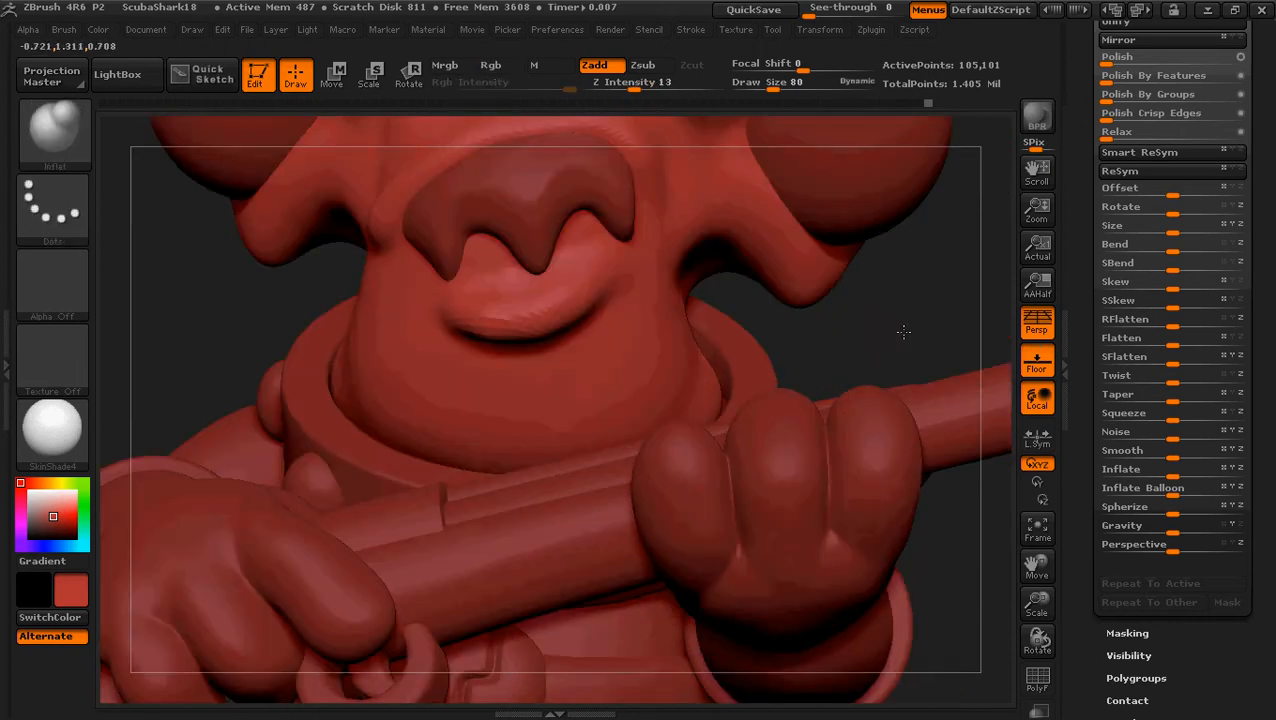
pyautogui.moveTo(903, 331); pyautogui.dragTo(877, 322)
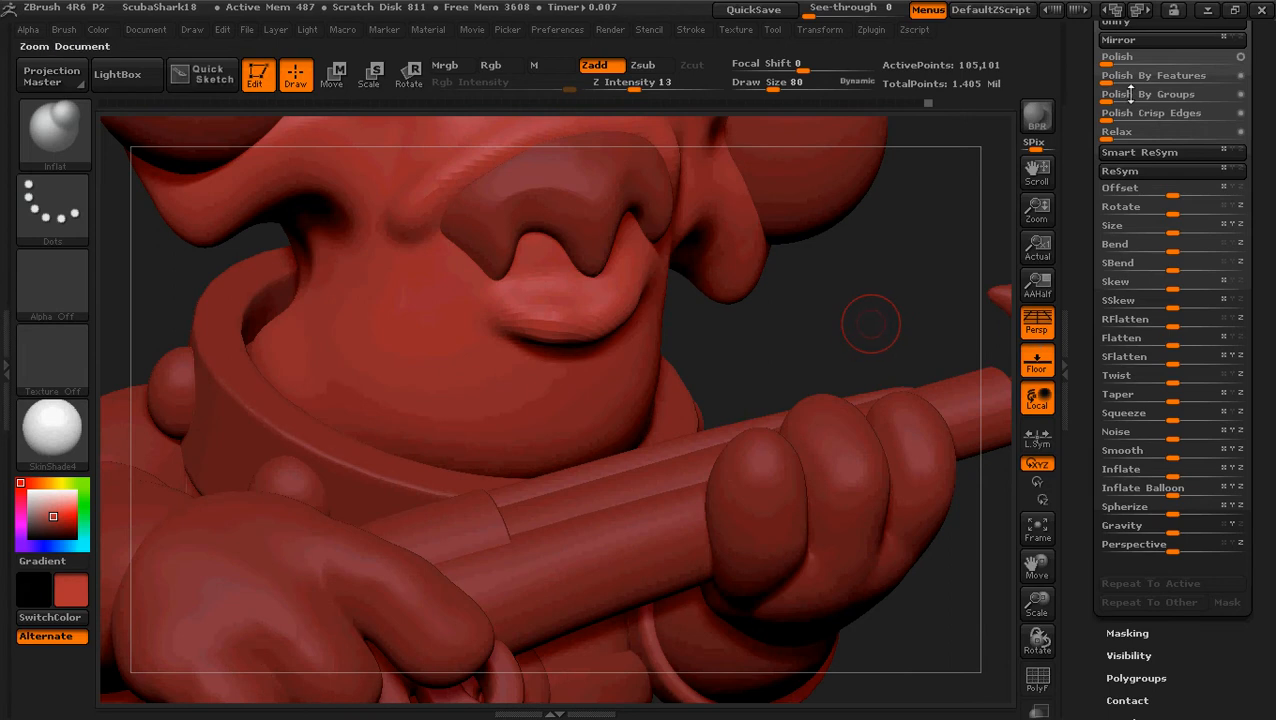
# Step: Set the head's DynaMesh resolution to 208 and remesh it
pyautogui.moveTo(1131, 148); pyautogui.dragTo(1131, 64)
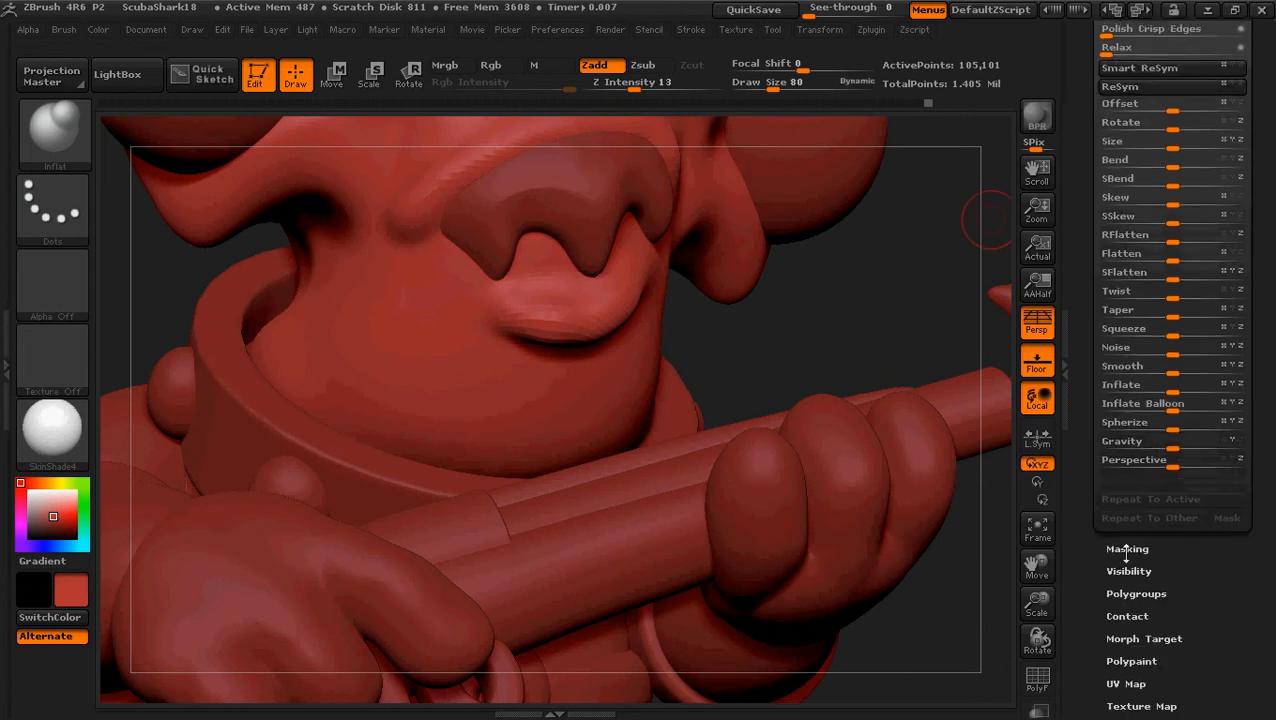
pyautogui.scroll(3, 1157, 648)
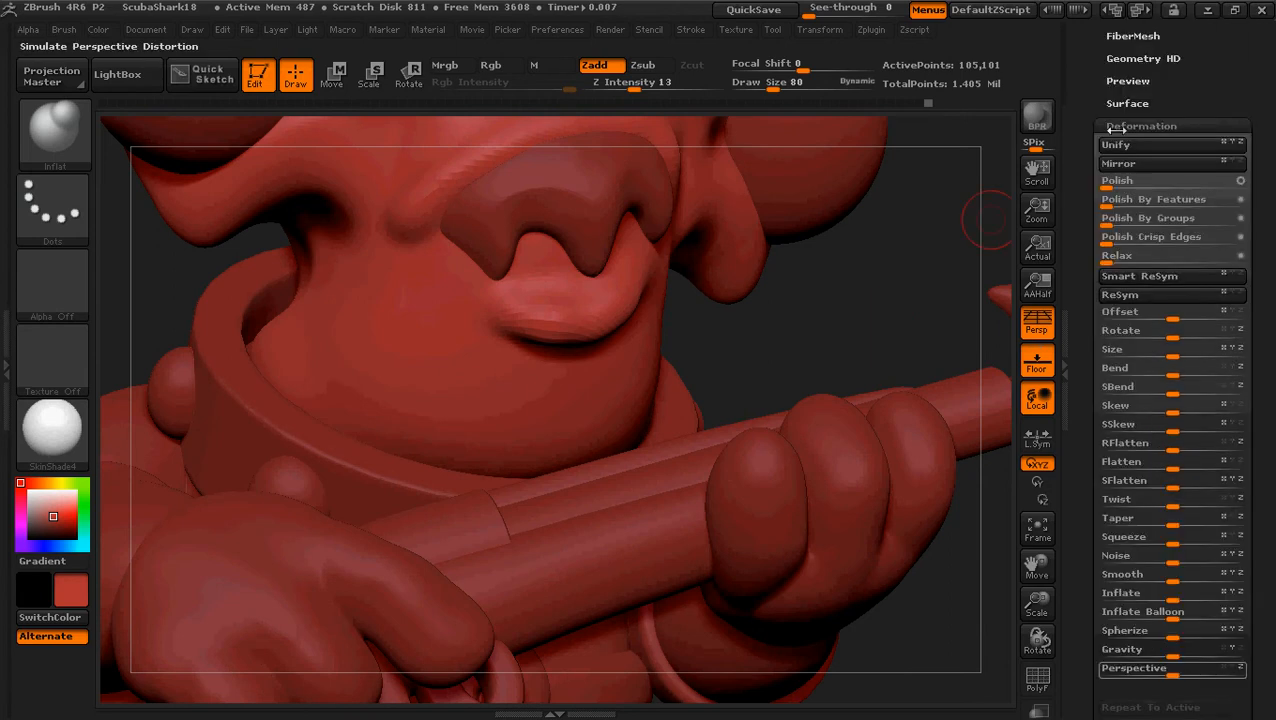
pyautogui.moveTo(1122, 46); pyautogui.dragTo(1133, 97)
pyautogui.click(1133, 52)
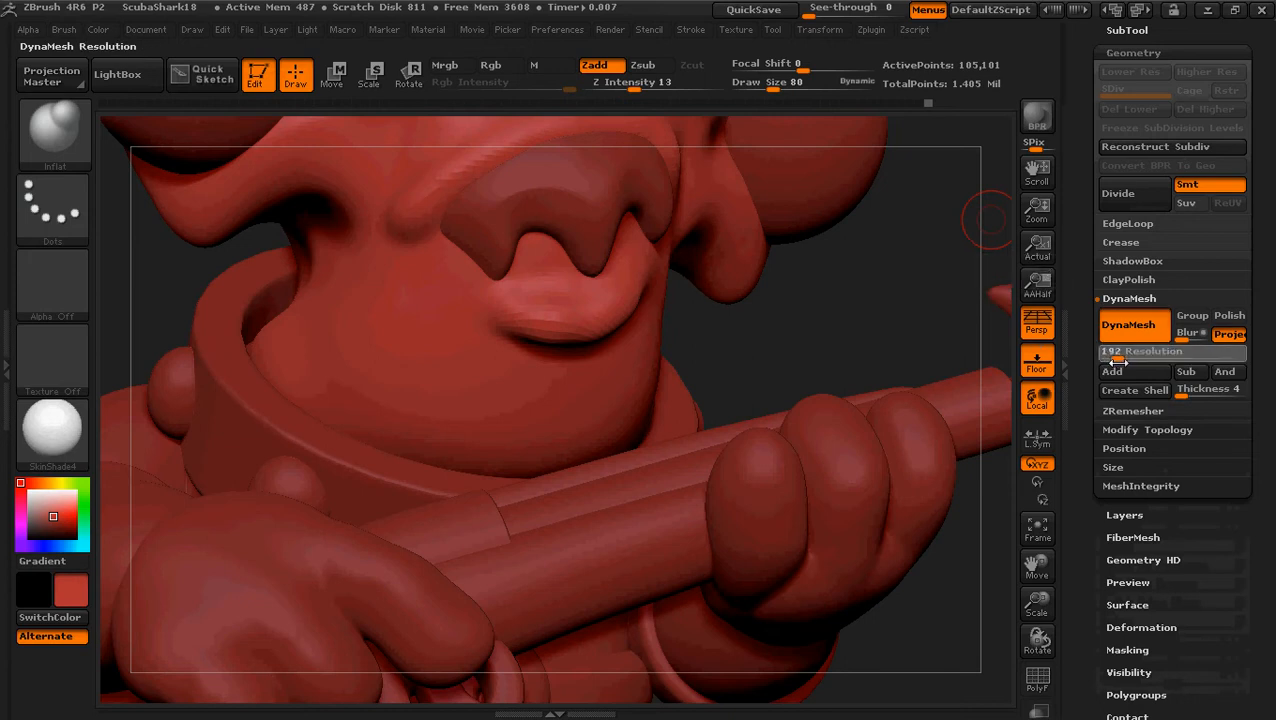
pyautogui.moveTo(1120, 361); pyautogui.dragTo(1119, 361)
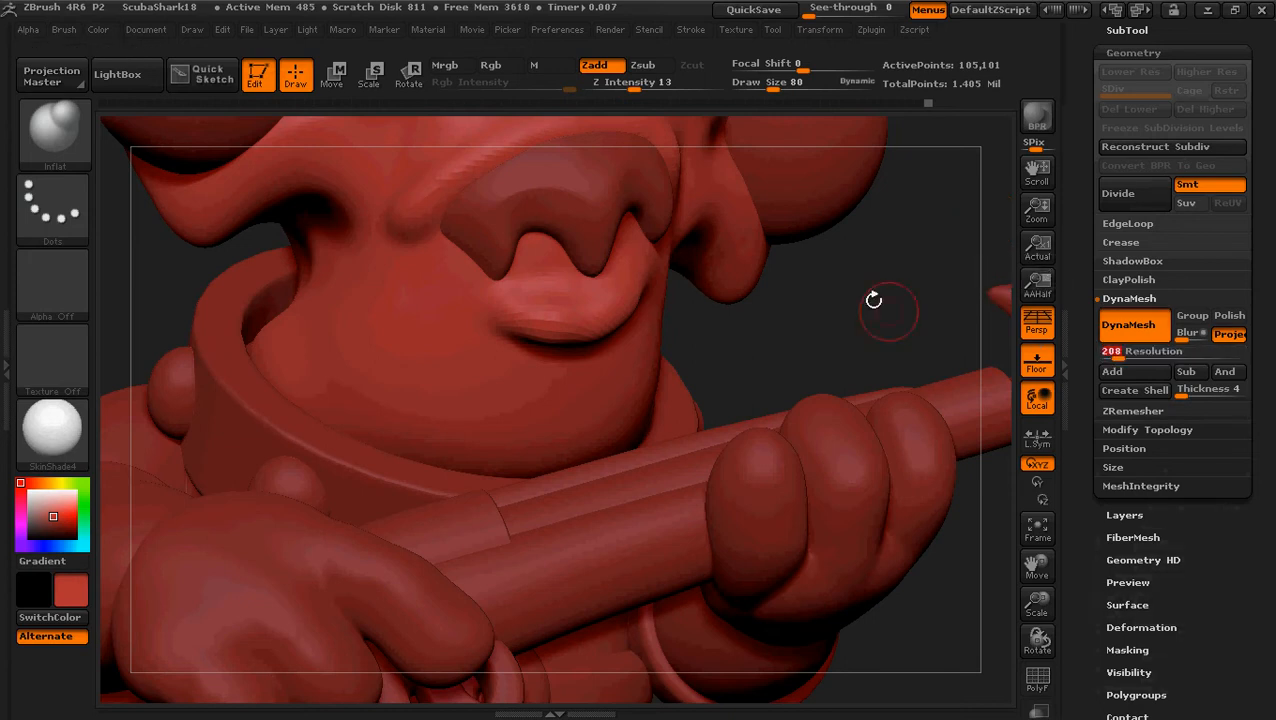
pyautogui.press('ctrl')
pyautogui.keyDown('ctrl'); pyautogui.moveTo(869, 253); pyautogui.dragTo(878, 368); pyautogui.keyUp('ctrl')
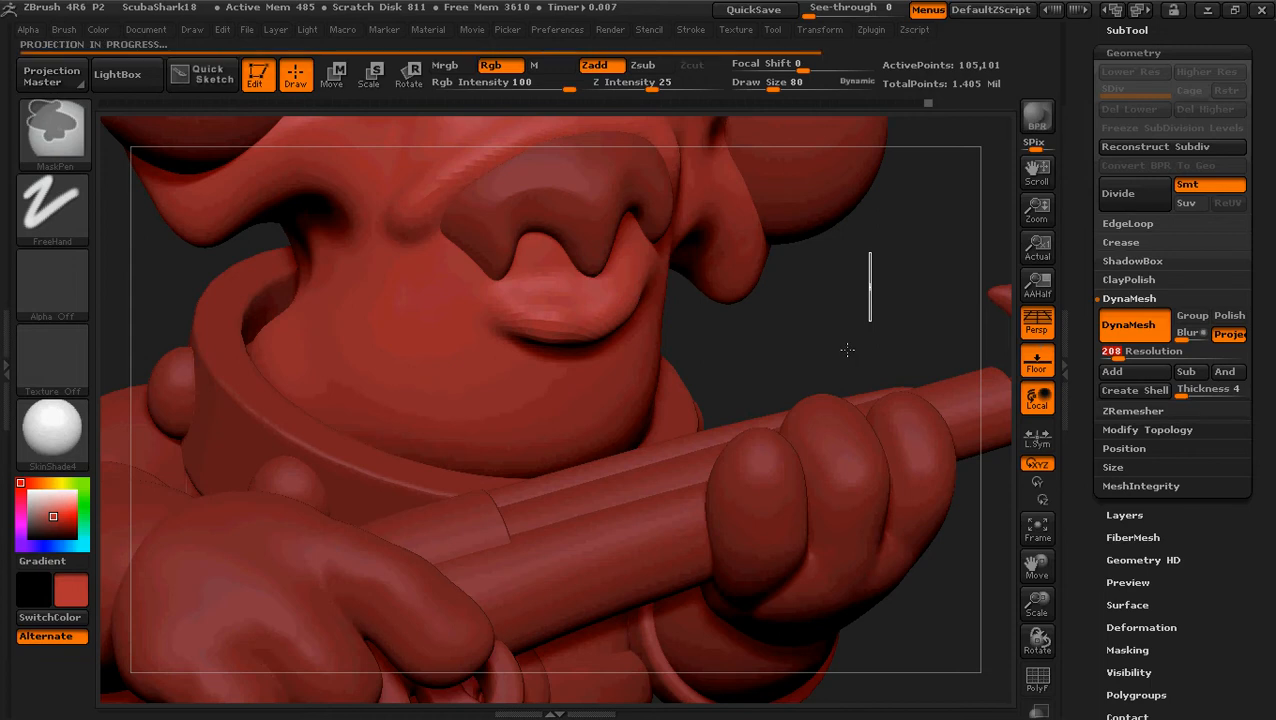
# Step: Smooth the remeshed lower lip and the skin around it from several angles at draw size 80
pyautogui.press('shift')
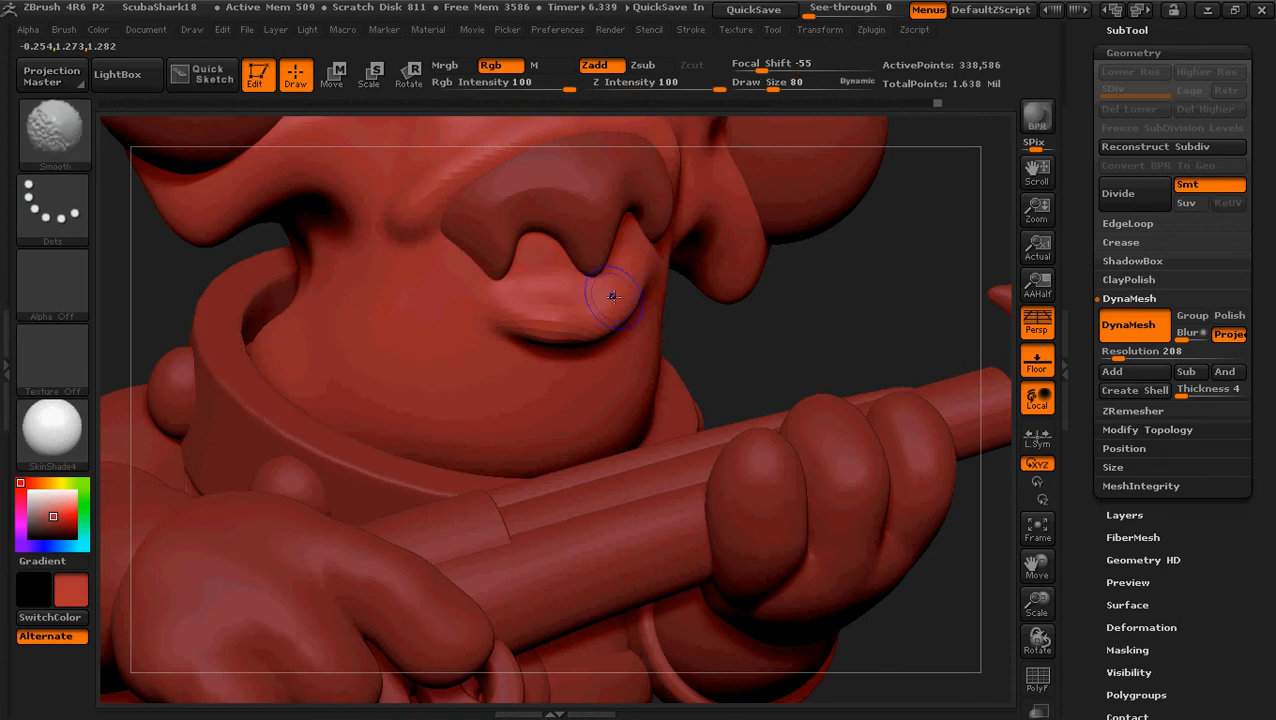
pyautogui.moveTo(735, 309)
pyautogui.mouseDown()
pyautogui.moveTo(718, 288)
pyautogui.moveTo(638, 314)
pyautogui.mouseUp()
pyautogui.press('shift')
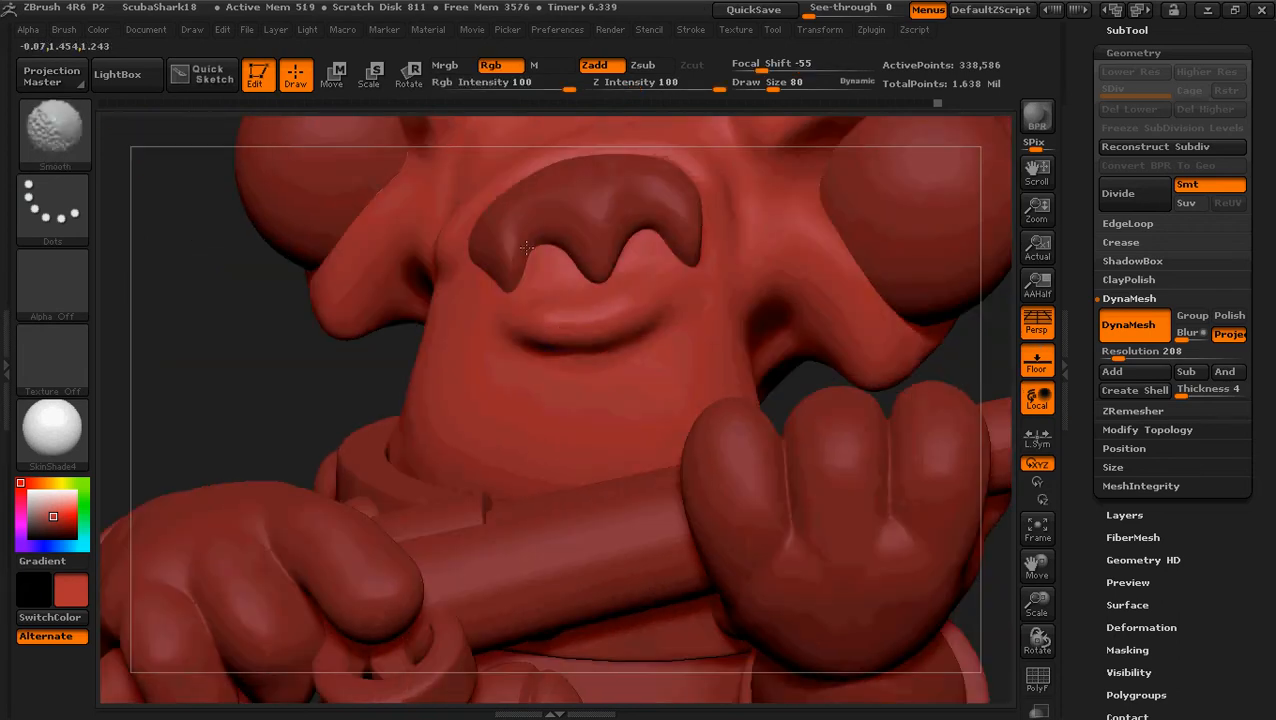
pyautogui.moveTo(296, 321); pyautogui.dragTo(410, 350)
pyautogui.press('shift')
pyautogui.press('ctrl')
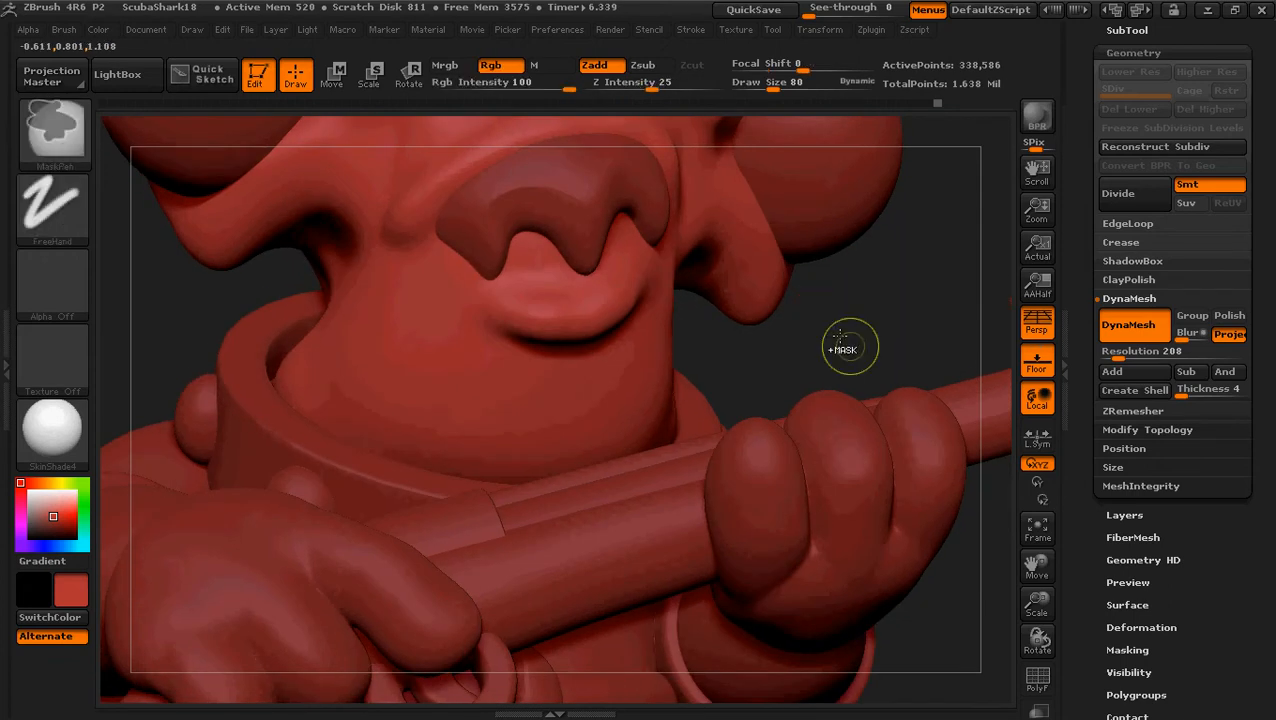
pyautogui.keyDown('ctrl'); pyautogui.moveTo(850, 346); pyautogui.dragTo(798, 262, button='right'); pyautogui.keyUp('ctrl')
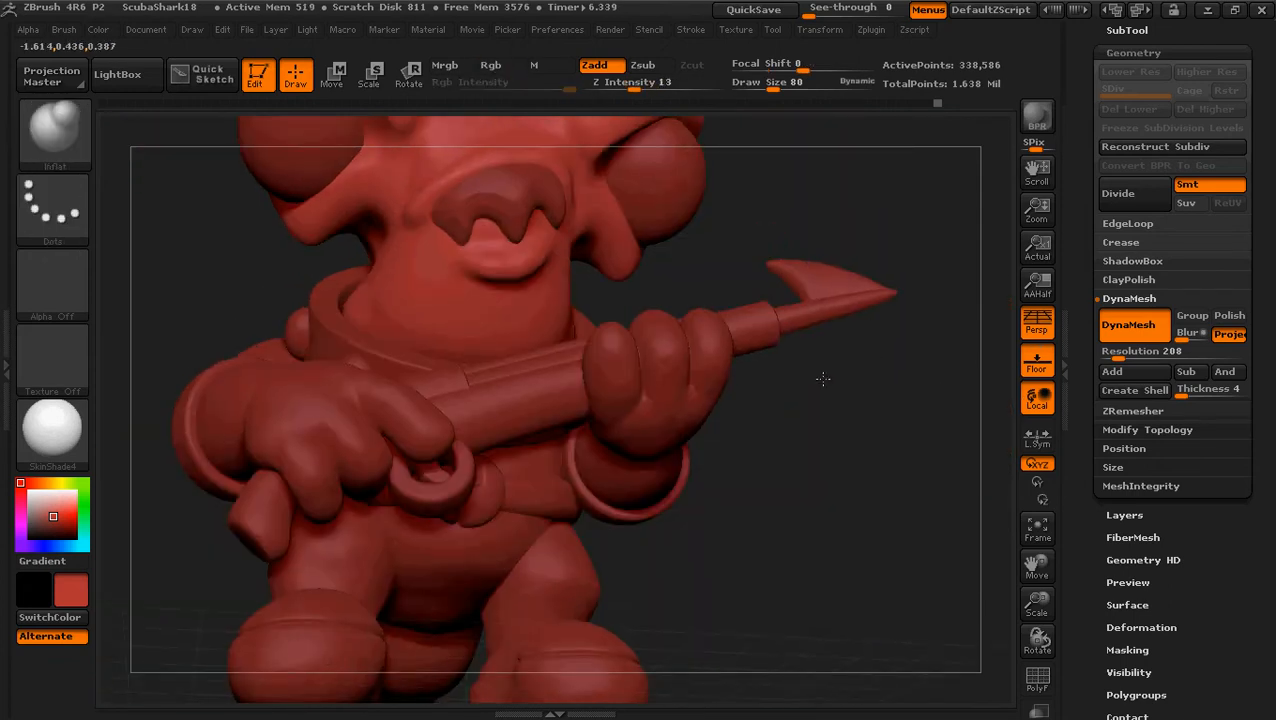
# Step: Soften the snout skin above and beside the teeth with the Smooth brush at draw size 176
pyautogui.moveTo(771, 124)
pyautogui.keyDown('alt'); pyautogui.mouseDown(button='right')
pyautogui.moveTo(833, 292)
pyautogui.moveTo(823, 316)
pyautogui.moveTo(837, 350)
pyautogui.mouseUp(button='right'); pyautogui.keyUp('alt')
pyautogui.press('ctrl')
pyautogui.moveTo(889, 407)
pyautogui.keyDown('ctrl'); pyautogui.mouseDown(button='right')
pyautogui.moveTo(892, 421)
pyautogui.moveTo(846, 416)
pyautogui.mouseUp(button='right'); pyautogui.keyUp('ctrl')
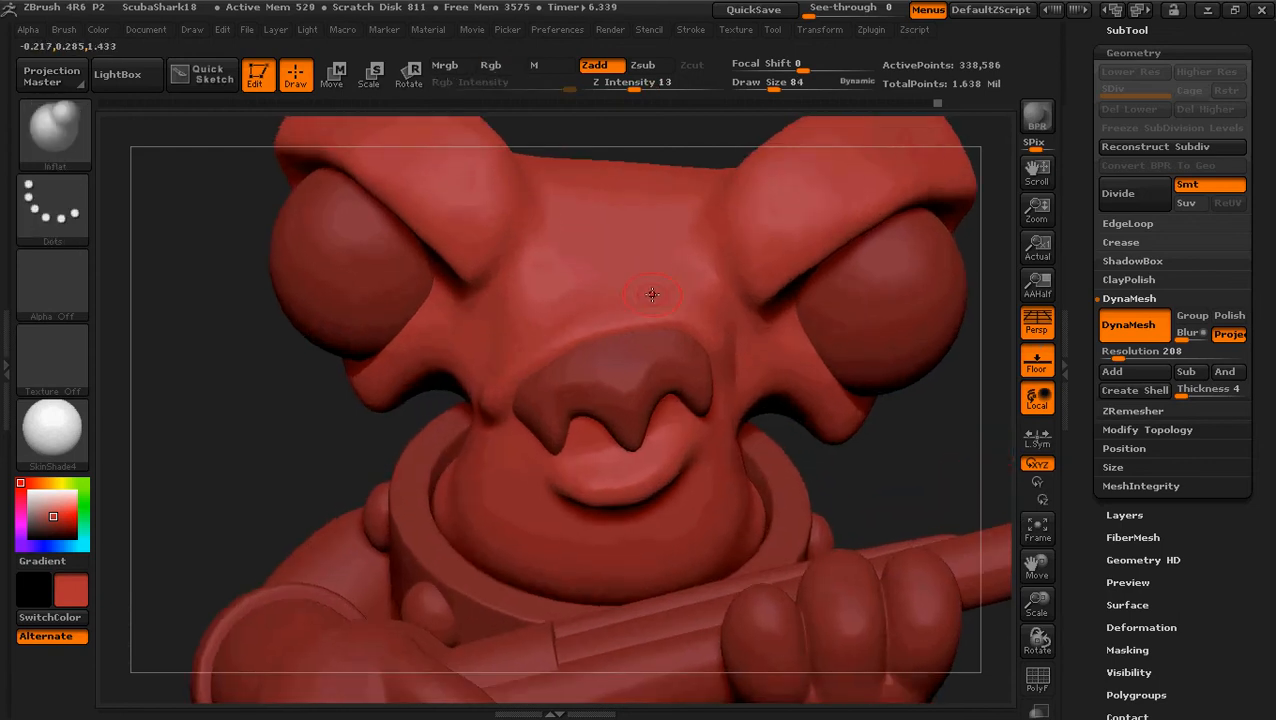
pyautogui.moveTo(657, 301)
pyautogui.mouseDown()
pyautogui.moveTo(666, 312)
pyautogui.moveTo(638, 310)
pyautogui.moveTo(533, 356)
pyautogui.mouseUp()
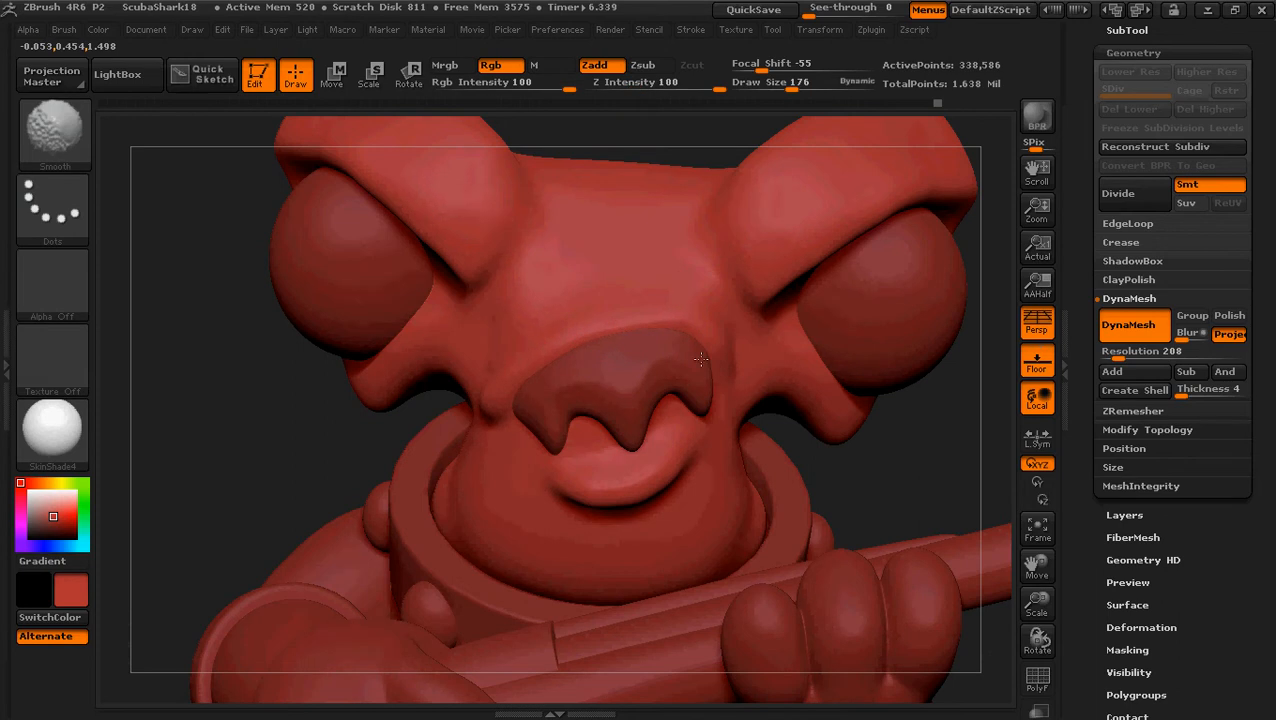
pyautogui.keyDown('shift'); pyautogui.moveTo(725, 369); pyautogui.dragTo(716, 388); pyautogui.keyUp('shift')
pyautogui.moveTo(268, 456); pyautogui.dragTo(346, 462)
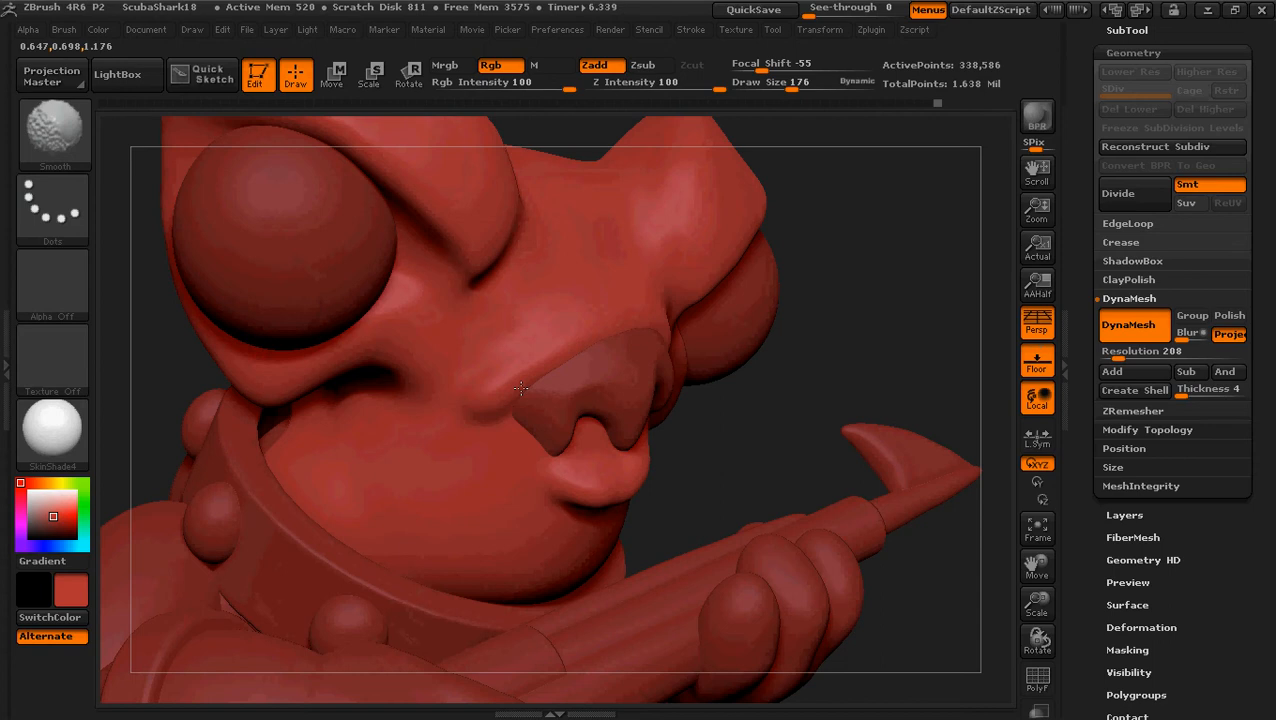
pyautogui.moveTo(931, 333); pyautogui.dragTo(866, 332)
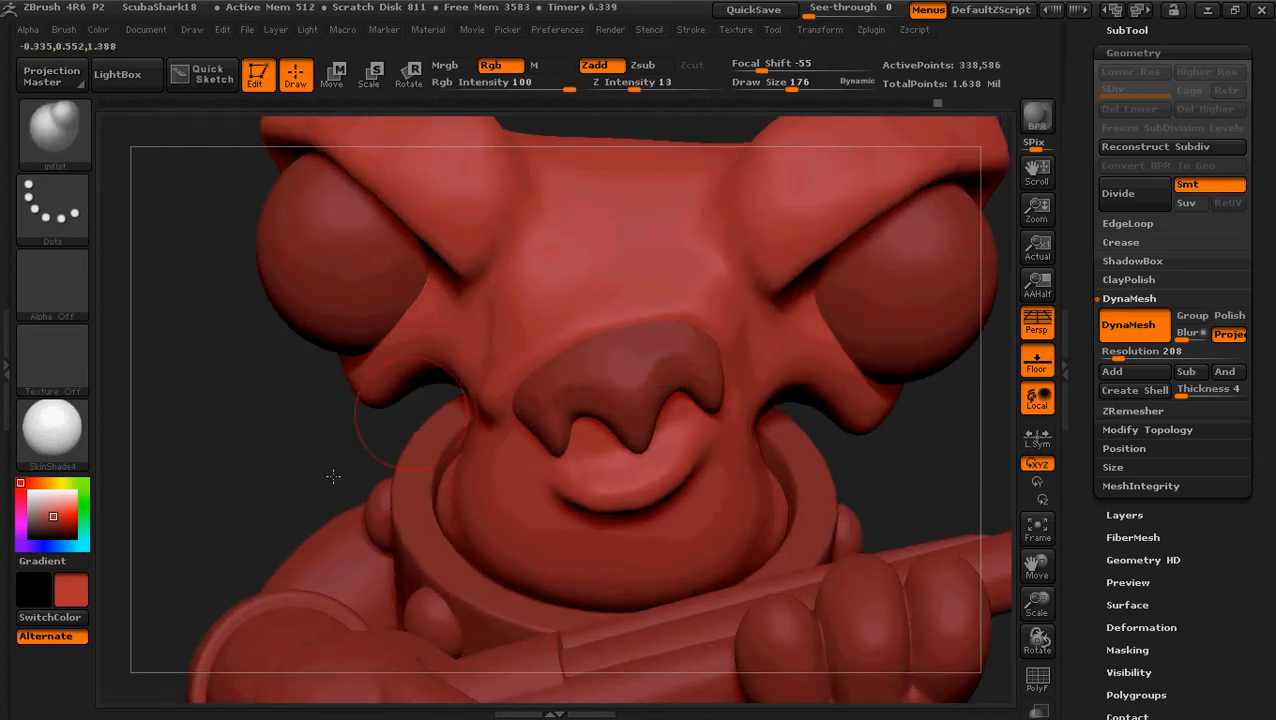
pyautogui.moveTo(236, 456); pyautogui.dragTo(338, 472)
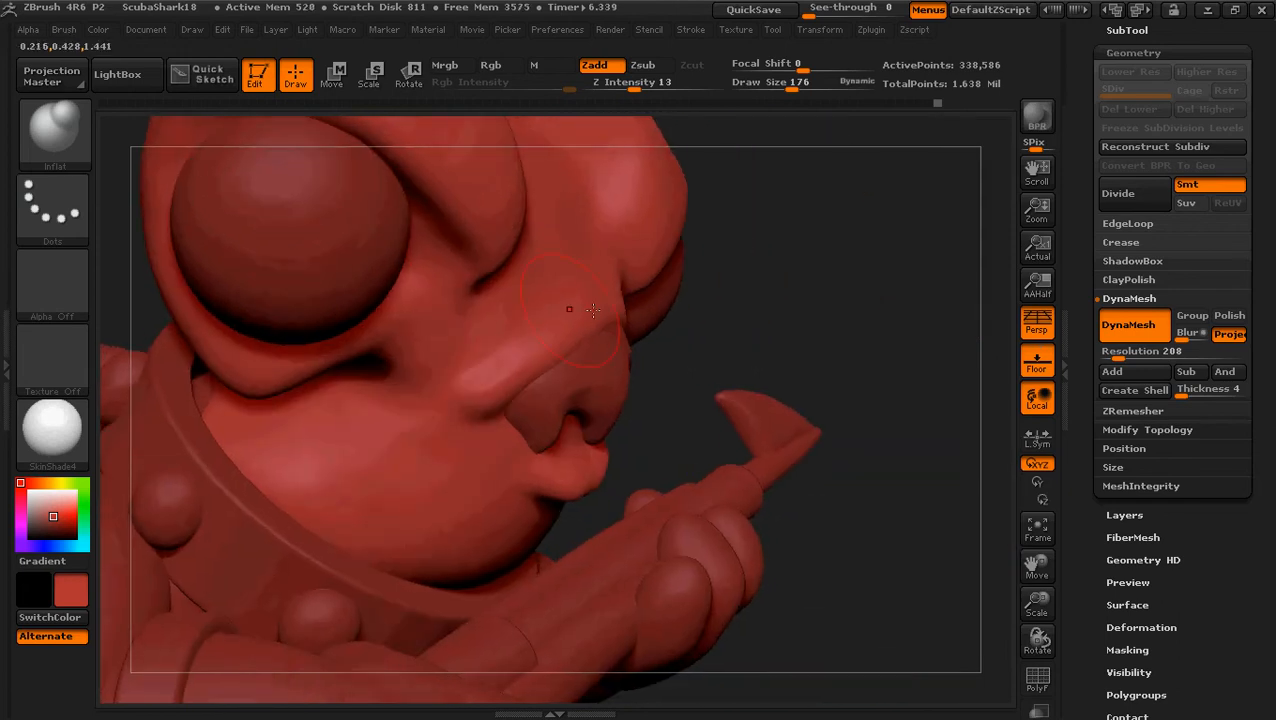
# Step: Pull the snout's upper edge forward over the teeth from both sides with the Move brush at draw size 176
pyautogui.click(45, 140)
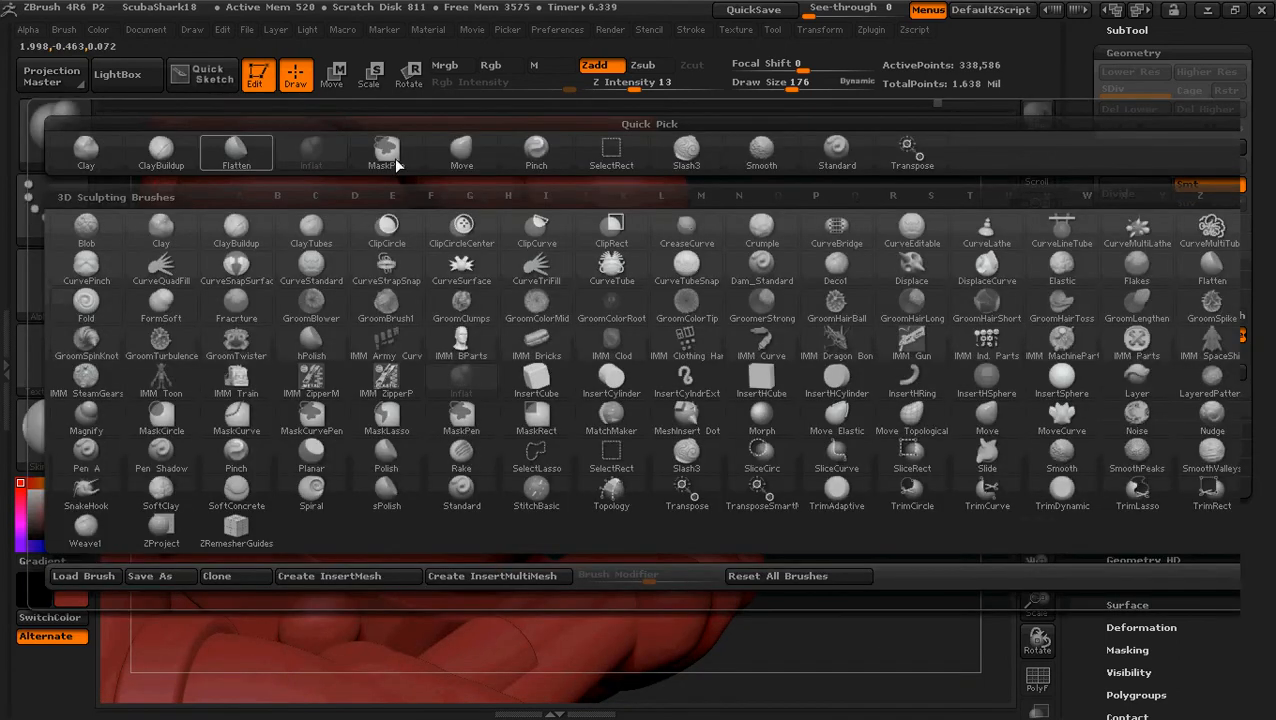
pyautogui.click(453, 151)
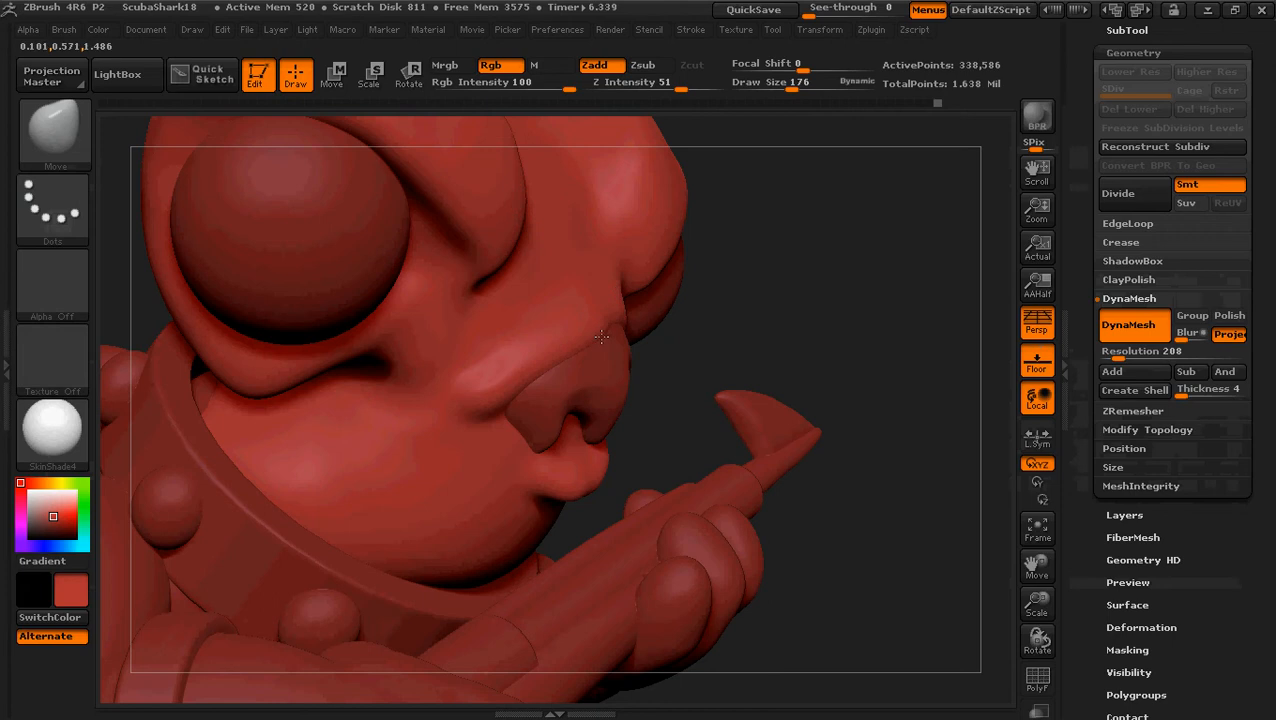
pyautogui.moveTo(800, 330)
pyautogui.mouseDown()
pyautogui.moveTo(645, 345)
pyautogui.moveTo(630, 358)
pyautogui.mouseUp()
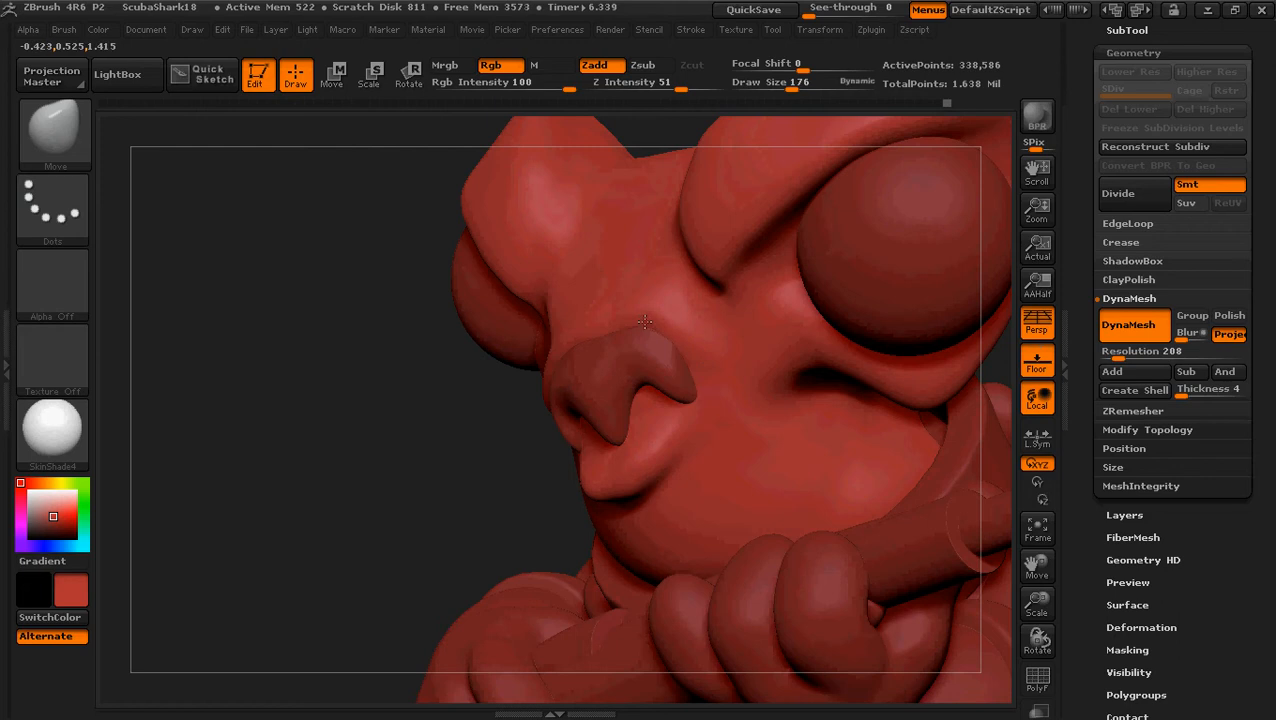
pyautogui.moveTo(395, 386); pyautogui.dragTo(627, 320)
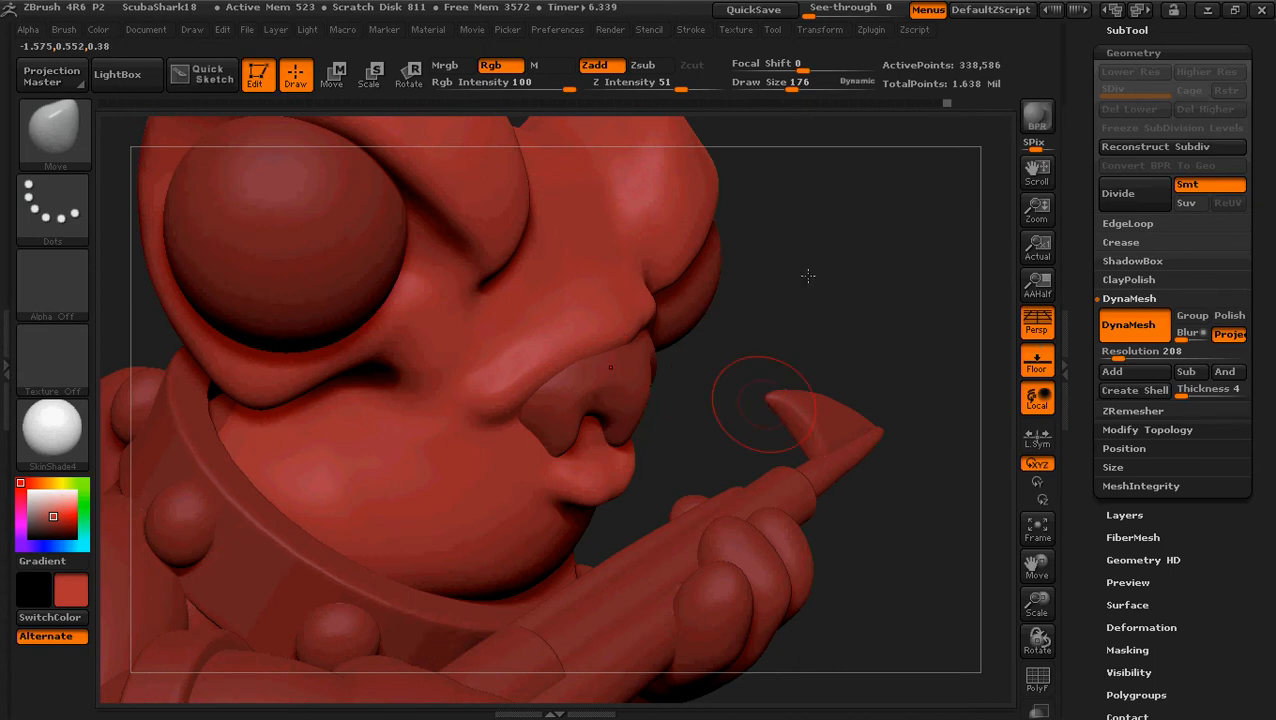
pyautogui.moveTo(812, 314); pyautogui.dragTo(775, 308)
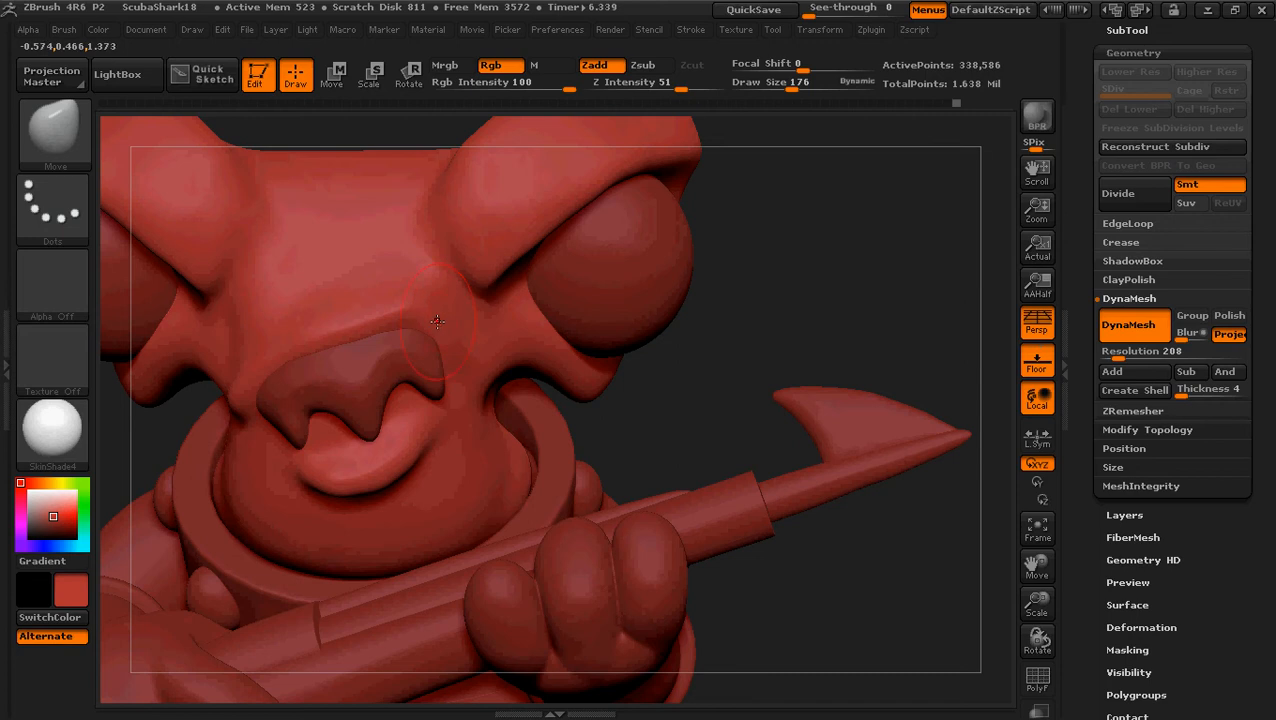
# Step: Shape the upper edge around the teeth's harpoon-tip-side end and above their middle with the Move brush at draw size 176
pyautogui.moveTo(627, 427)
pyautogui.mouseDown()
pyautogui.moveTo(453, 388)
pyautogui.moveTo(446, 360)
pyautogui.mouseUp()
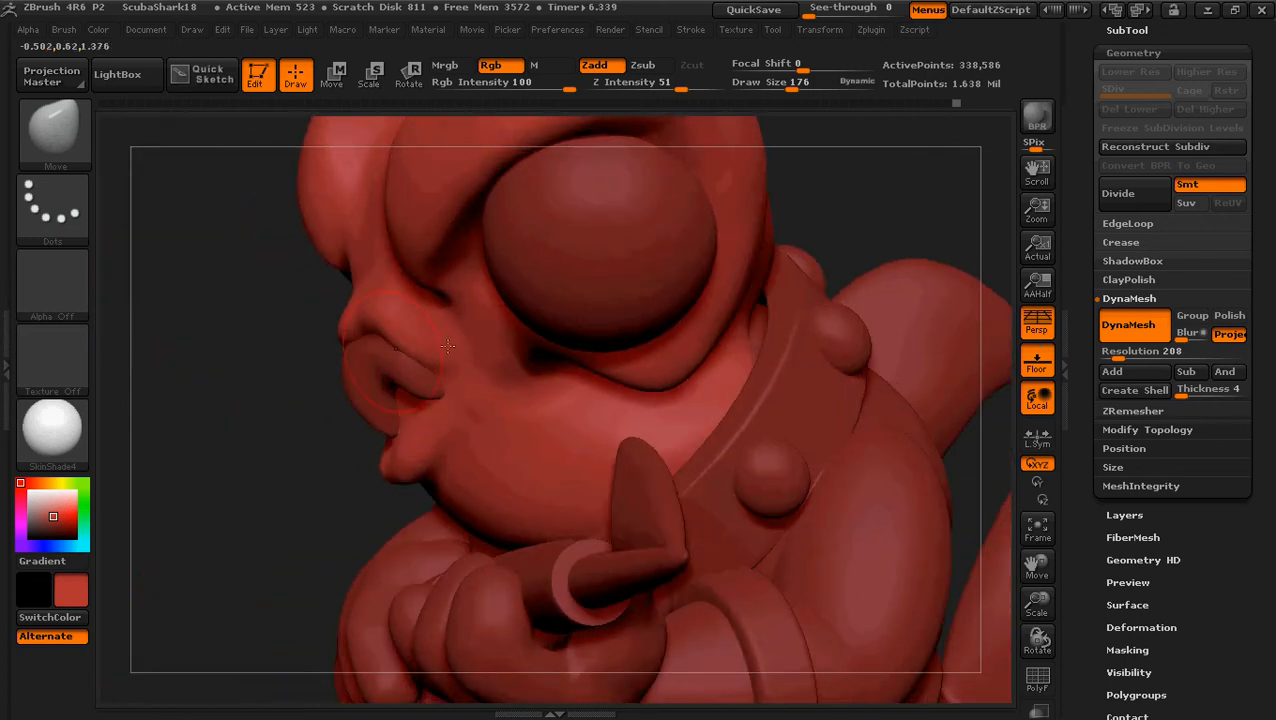
pyautogui.moveTo(212, 394); pyautogui.dragTo(279, 383)
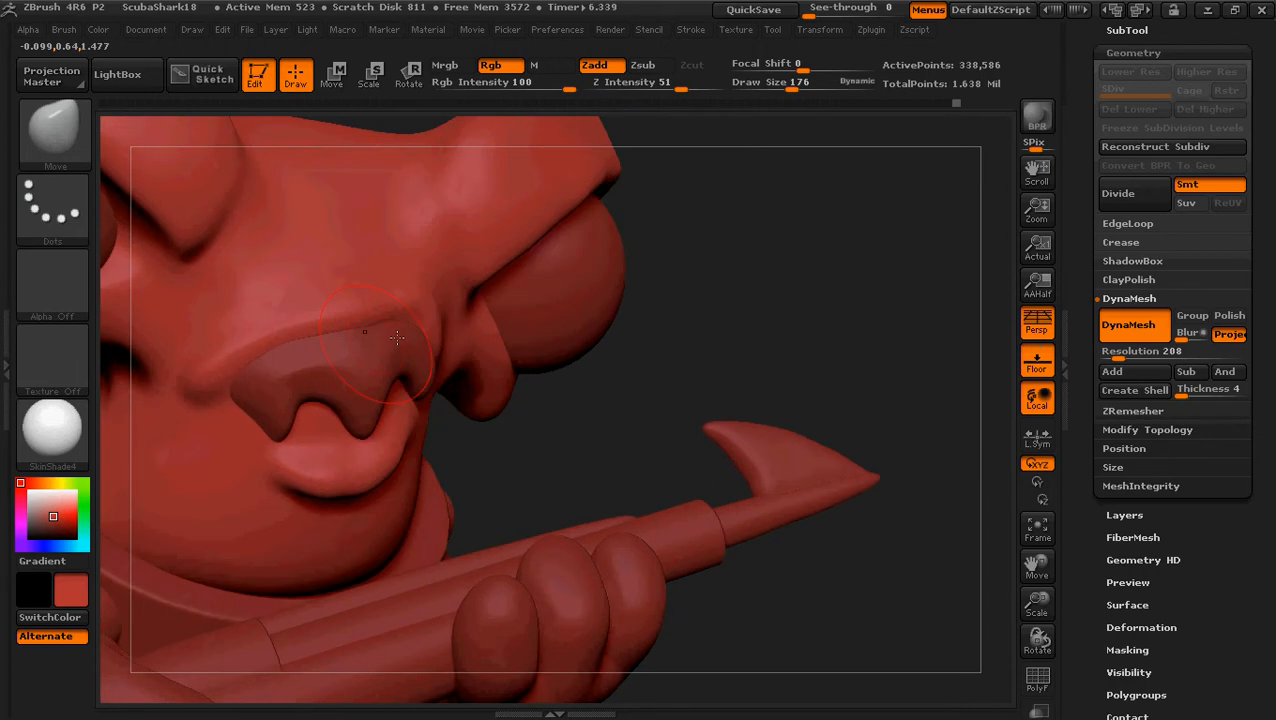
pyautogui.moveTo(705, 345); pyautogui.dragTo(480, 358)
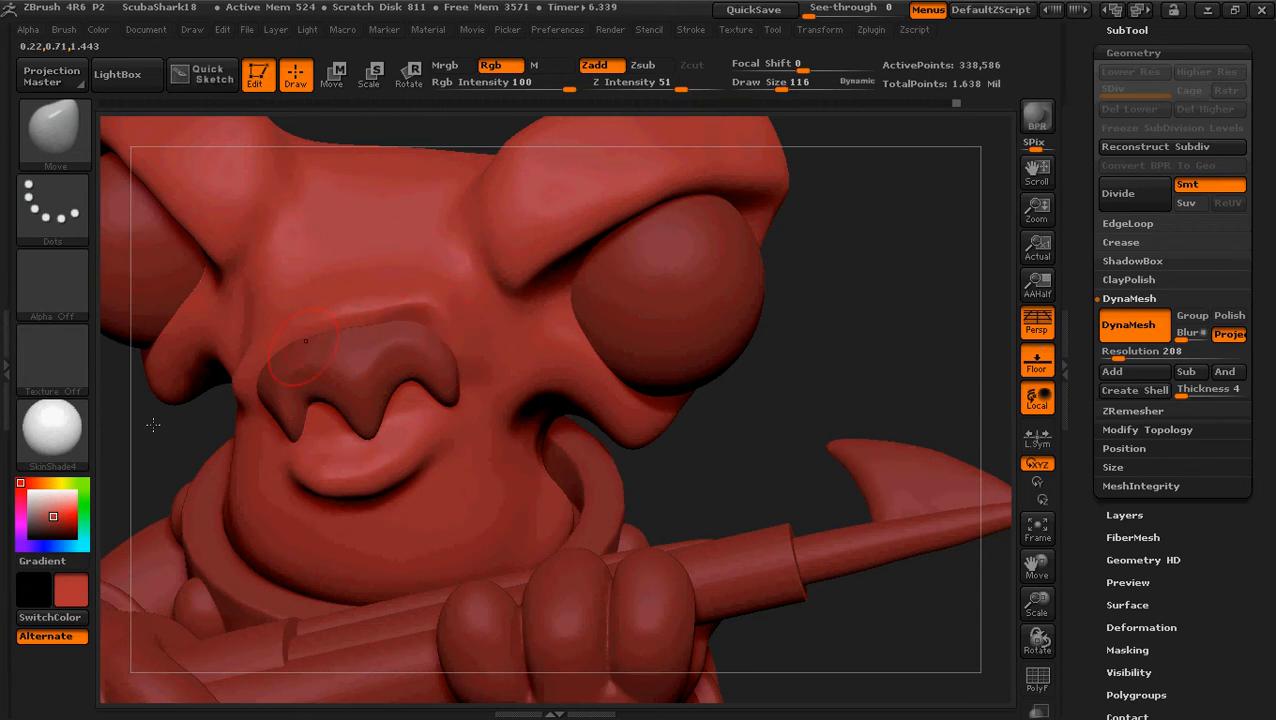
# Step: Shape the snout's upper edge along the teeth from both sides with the Move brush at draw size 160
pyautogui.moveTo(721, 443); pyautogui.dragTo(446, 364)
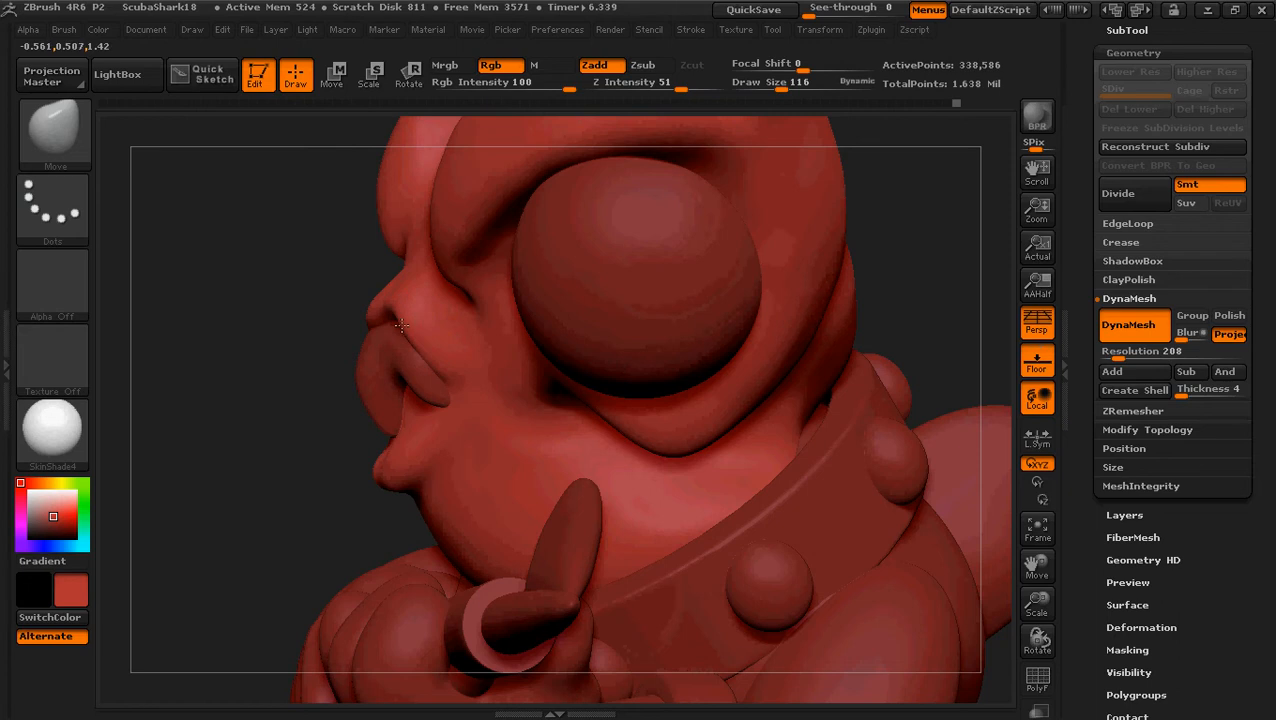
pyautogui.moveTo(259, 362)
pyautogui.mouseDown()
pyautogui.moveTo(368, 361)
pyautogui.moveTo(280, 335)
pyautogui.mouseUp()
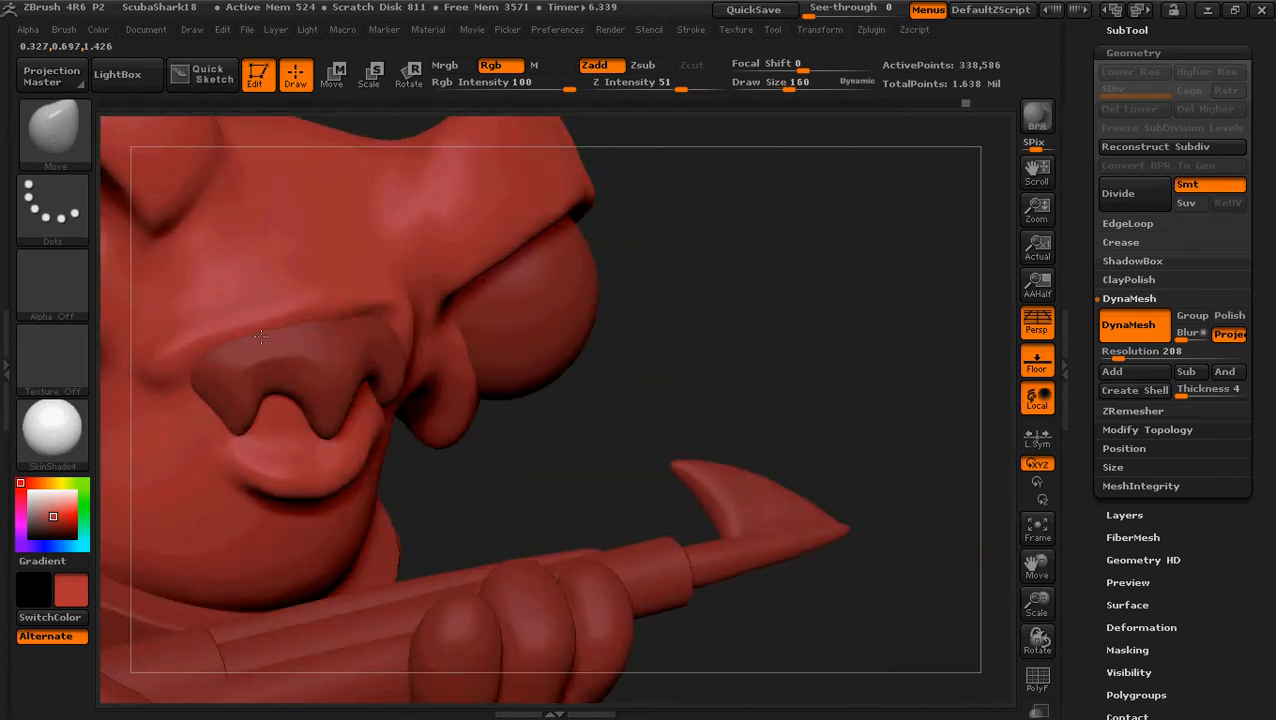
pyautogui.moveTo(612, 370); pyautogui.dragTo(639, 403)
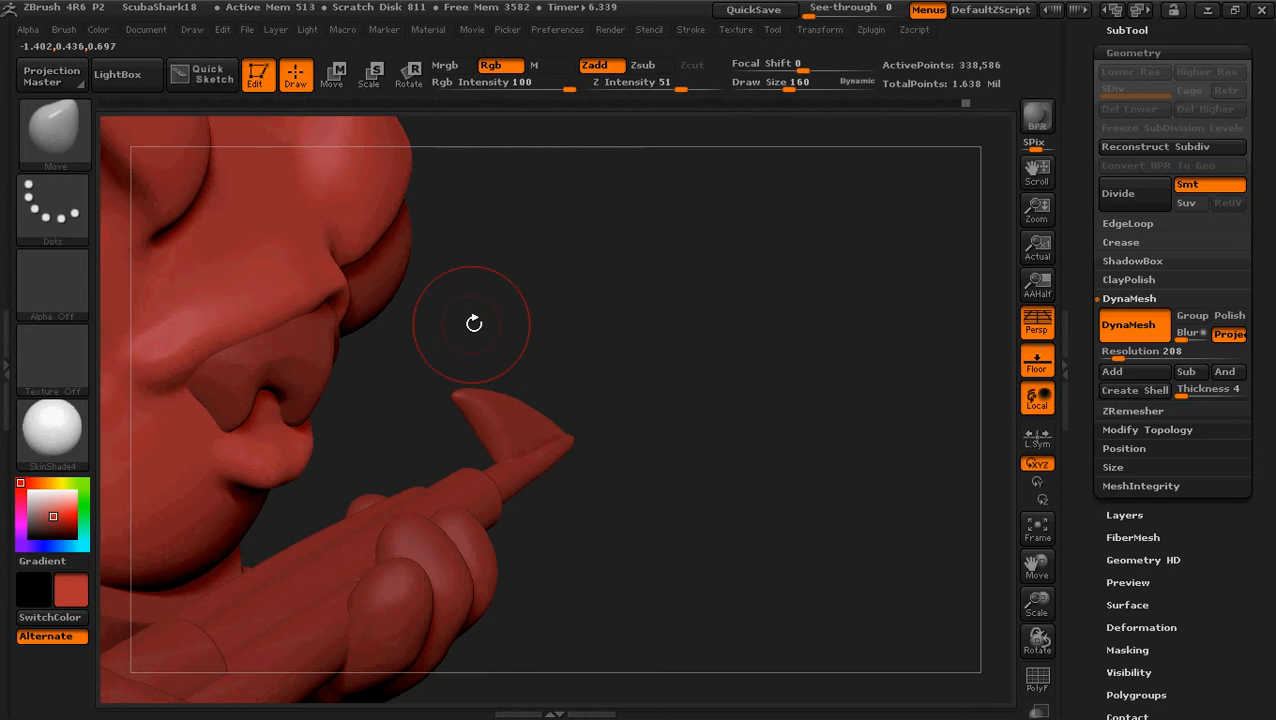
pyautogui.moveTo(473, 322); pyautogui.dragTo(500, 340)
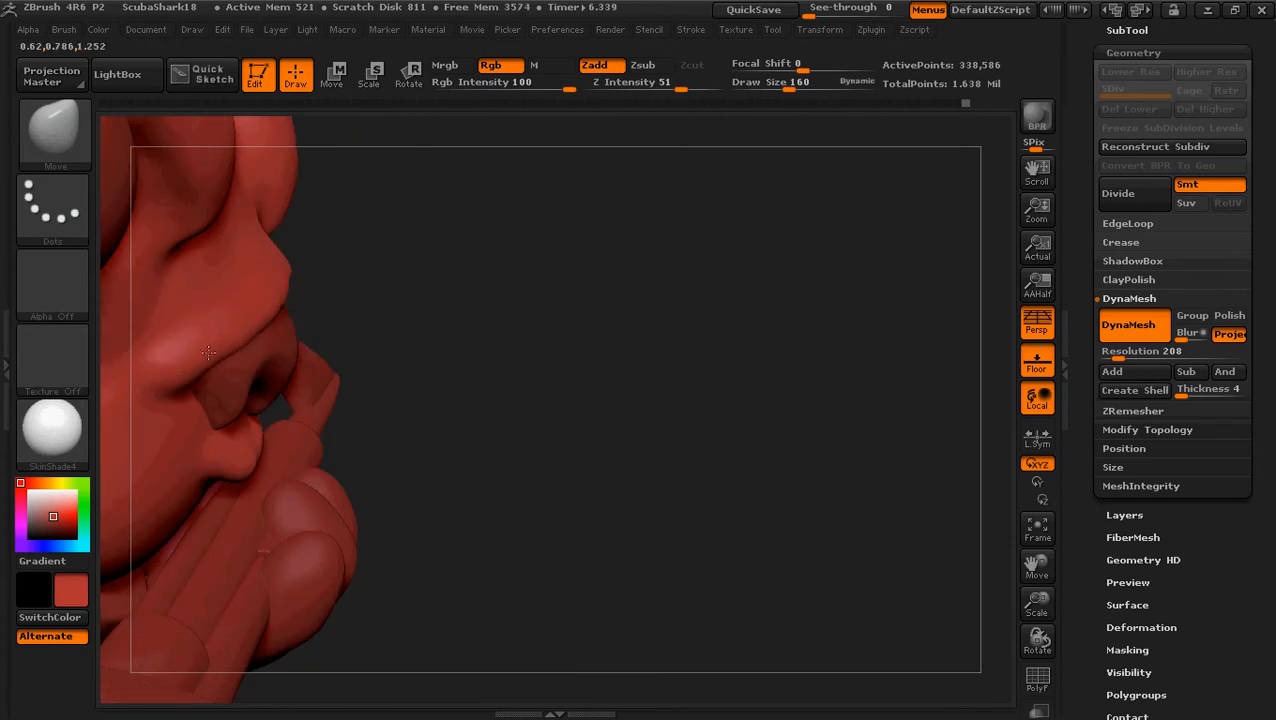
pyautogui.moveTo(215, 365); pyautogui.dragTo(240, 346)
pyautogui.moveTo(345, 305)
pyautogui.mouseDown()
pyautogui.moveTo(422, 296)
pyautogui.moveTo(350, 308)
pyautogui.moveTo(358, 350)
pyautogui.moveTo(426, 362)
pyautogui.moveTo(305, 287)
pyautogui.mouseUp()
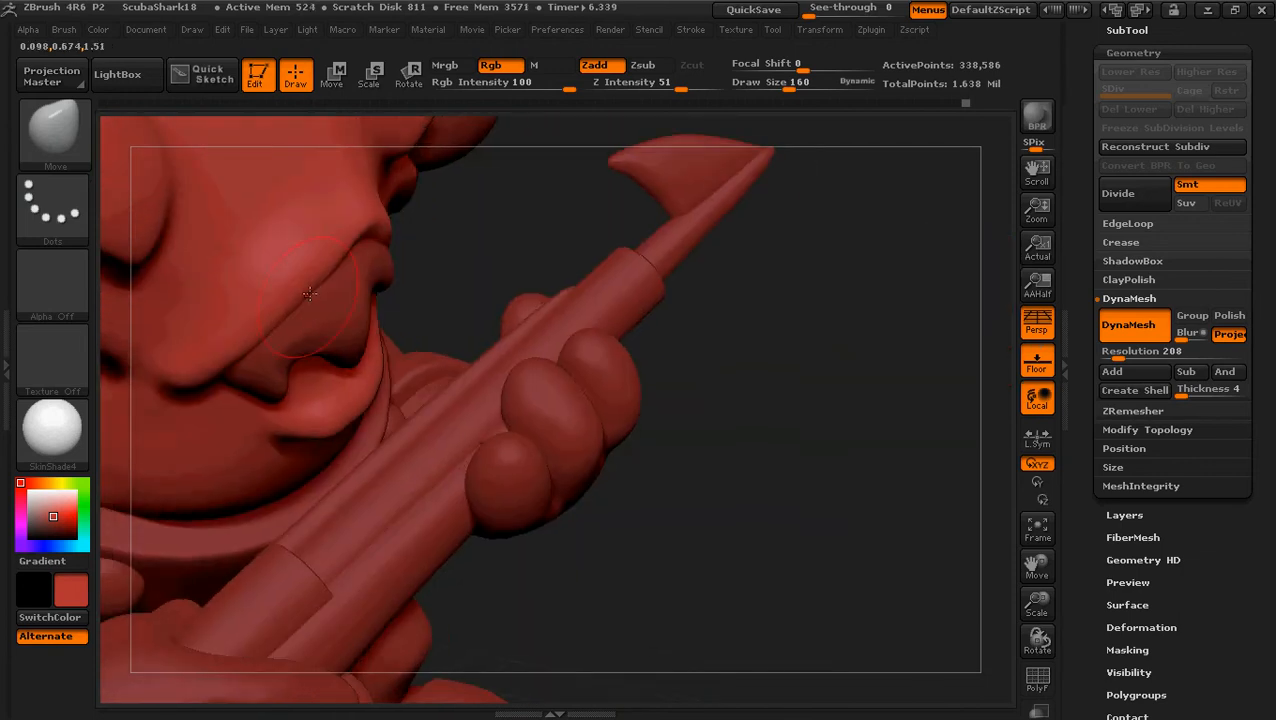
# Step: Adjust the snout's edge above the teeth's harpoon-tip-side end with the Move brush at draw size 160
pyautogui.press('ctrl')
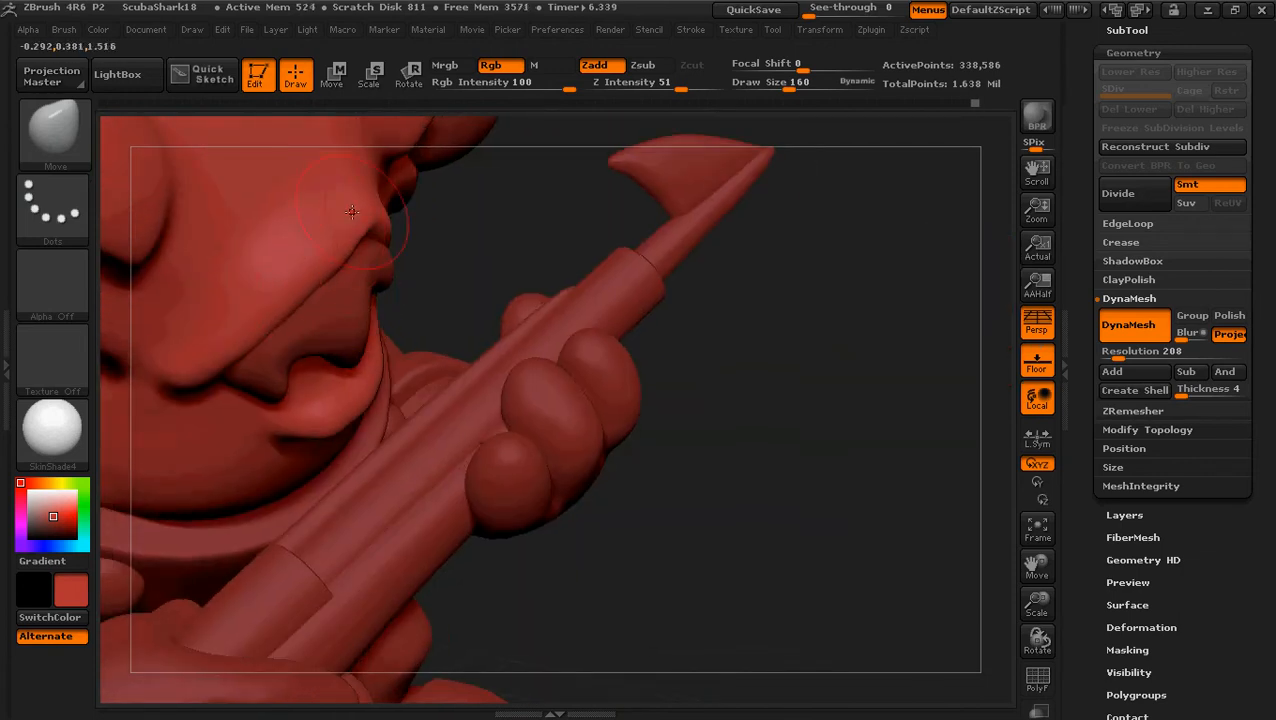
pyautogui.moveTo(374, 255); pyautogui.dragTo(369, 218)
pyautogui.moveTo(510, 260)
pyautogui.mouseDown()
pyautogui.moveTo(427, 276)
pyautogui.moveTo(479, 265)
pyautogui.moveTo(360, 258)
pyautogui.mouseUp()
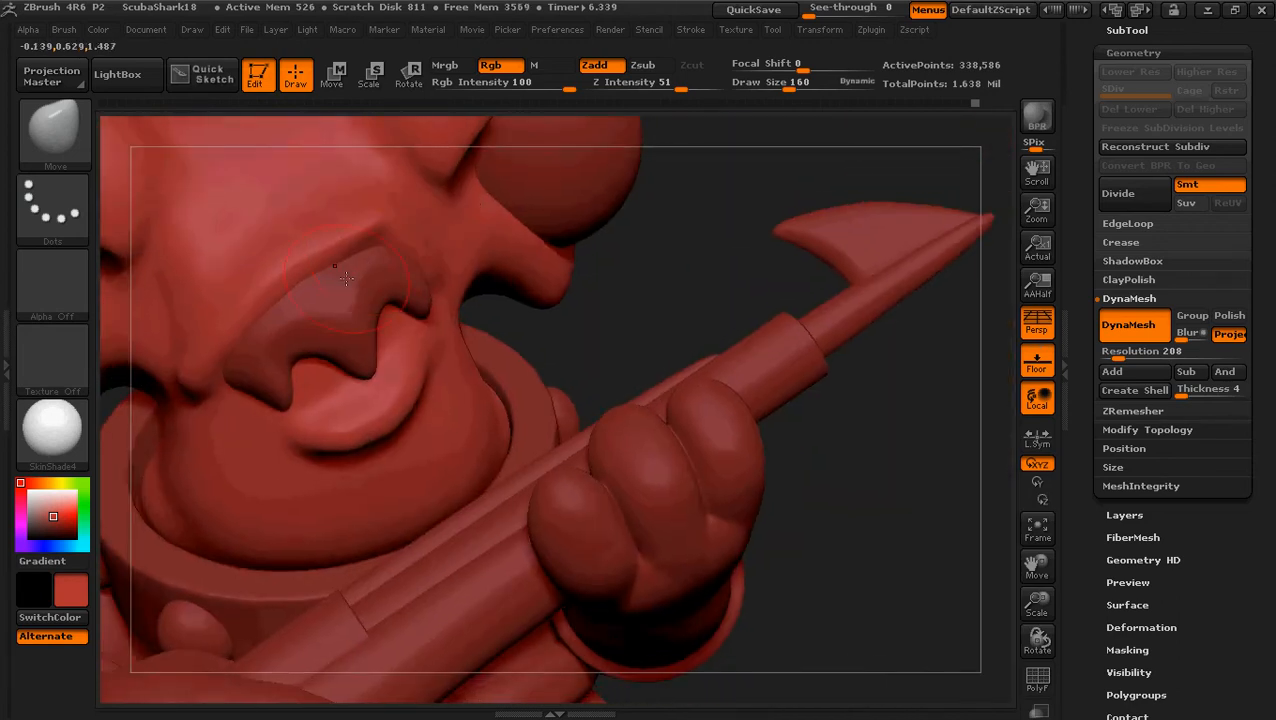
pyautogui.moveTo(615, 296)
pyautogui.mouseDown()
pyautogui.moveTo(656, 281)
pyautogui.moveTo(564, 350)
pyautogui.moveTo(420, 255)
pyautogui.mouseUp()
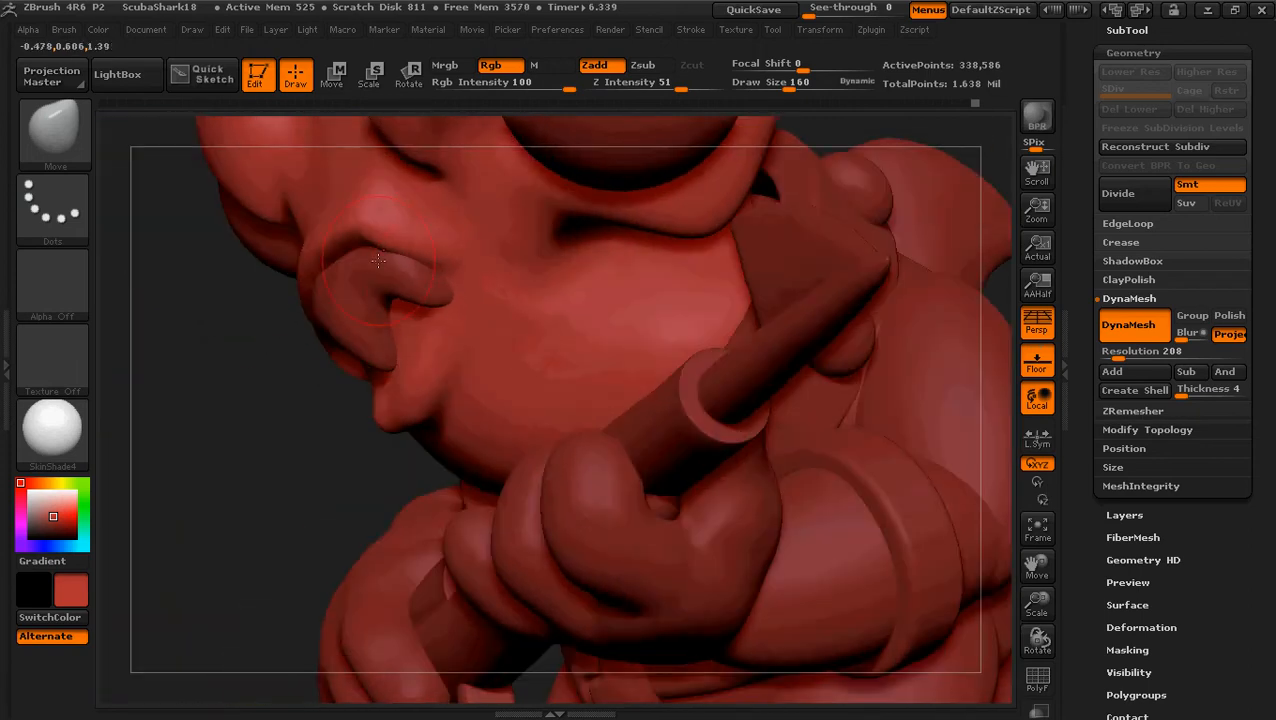
pyautogui.moveTo(242, 421)
pyautogui.mouseDown()
pyautogui.moveTo(285, 356)
pyautogui.moveTo(331, 342)
pyautogui.moveTo(398, 232)
pyautogui.mouseUp()
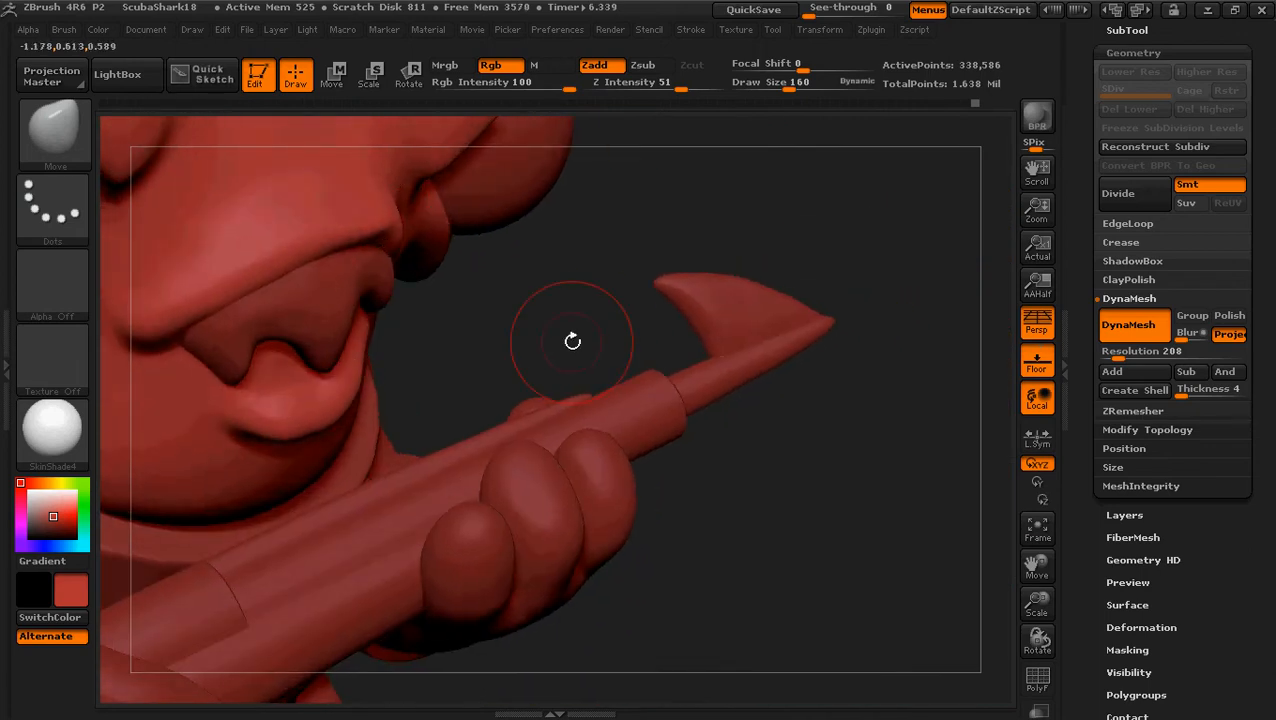
pyautogui.moveTo(509, 350); pyautogui.dragTo(397, 242)
# Step: Refine the snout's edge where it meets the top of the teeth with the Move brush at draw size 92
pyautogui.press('[')
pyautogui.press('[')
pyautogui.press('[')
pyautogui.press('[')
pyautogui.press('[')
pyautogui.press('[')
pyautogui.press('[')
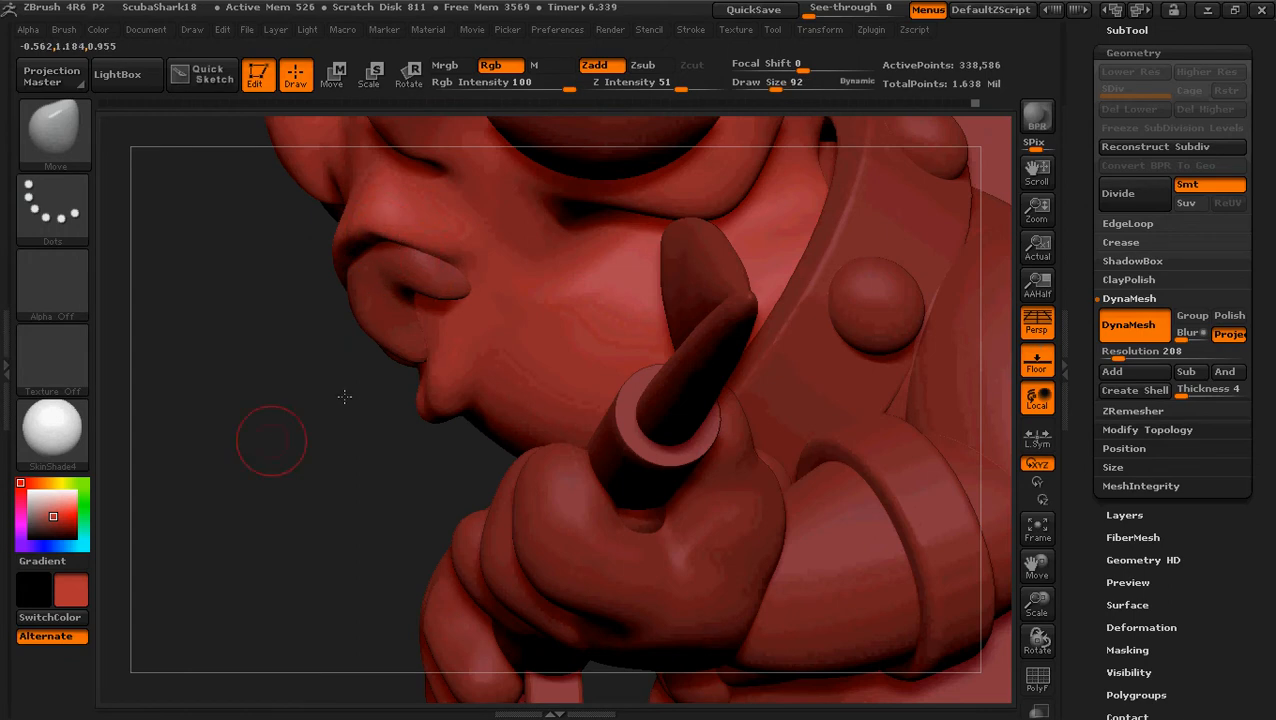
pyautogui.moveTo(271, 441); pyautogui.dragTo(312, 427)
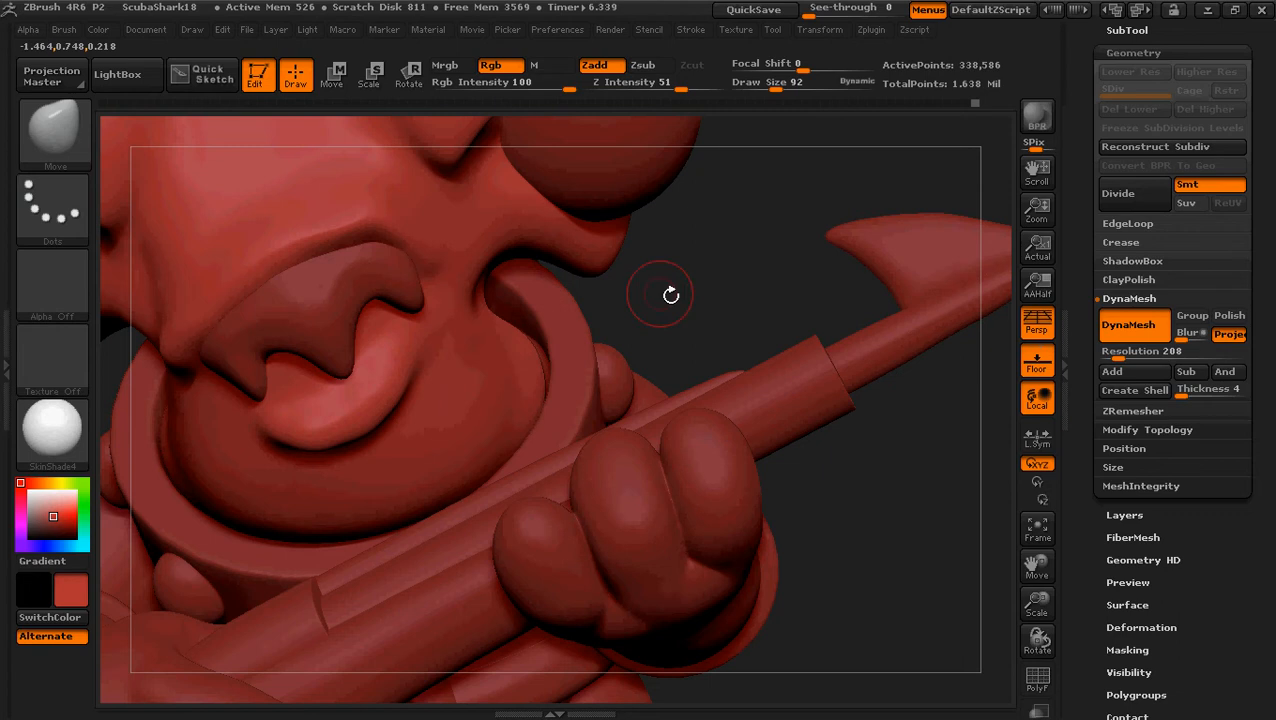
pyautogui.moveTo(669, 293); pyautogui.dragTo(627, 251)
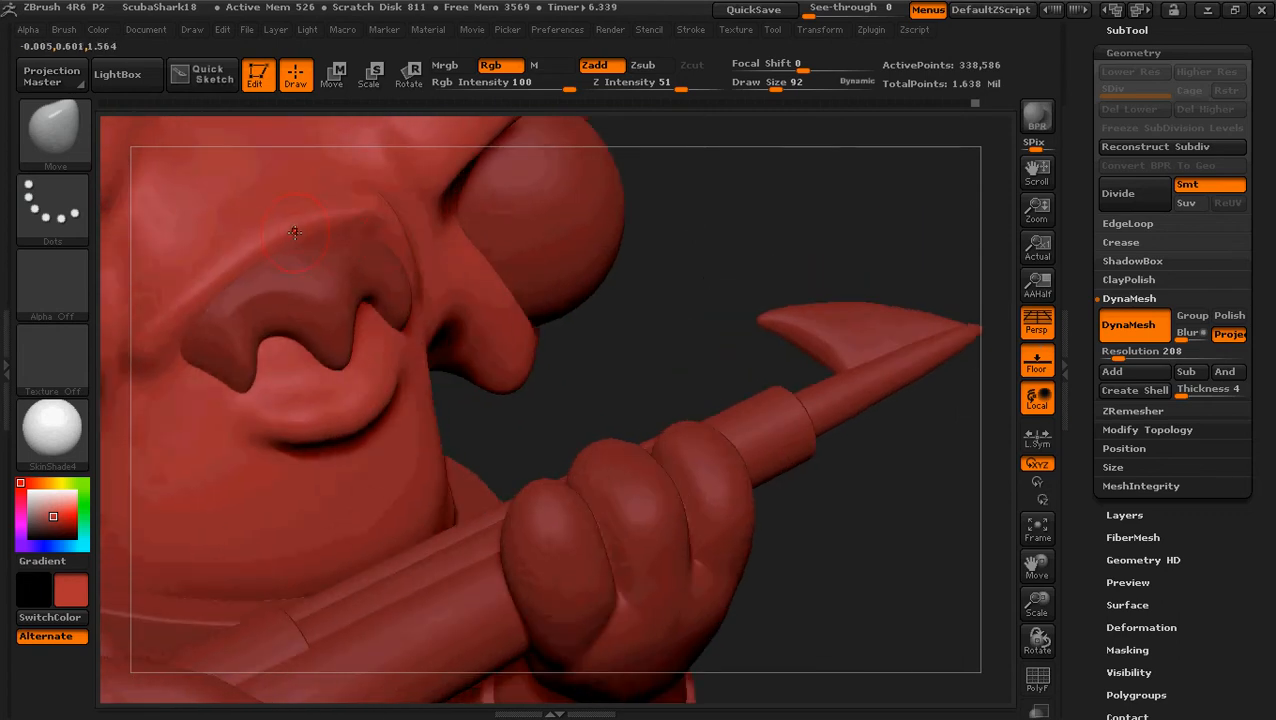
# Step: Shape the snout edge's front profile and its end away from the harpoon tip with the Move brush at draw size 152
pyautogui.press(']')
pyautogui.moveTo(620, 338); pyautogui.dragTo(664, 359)
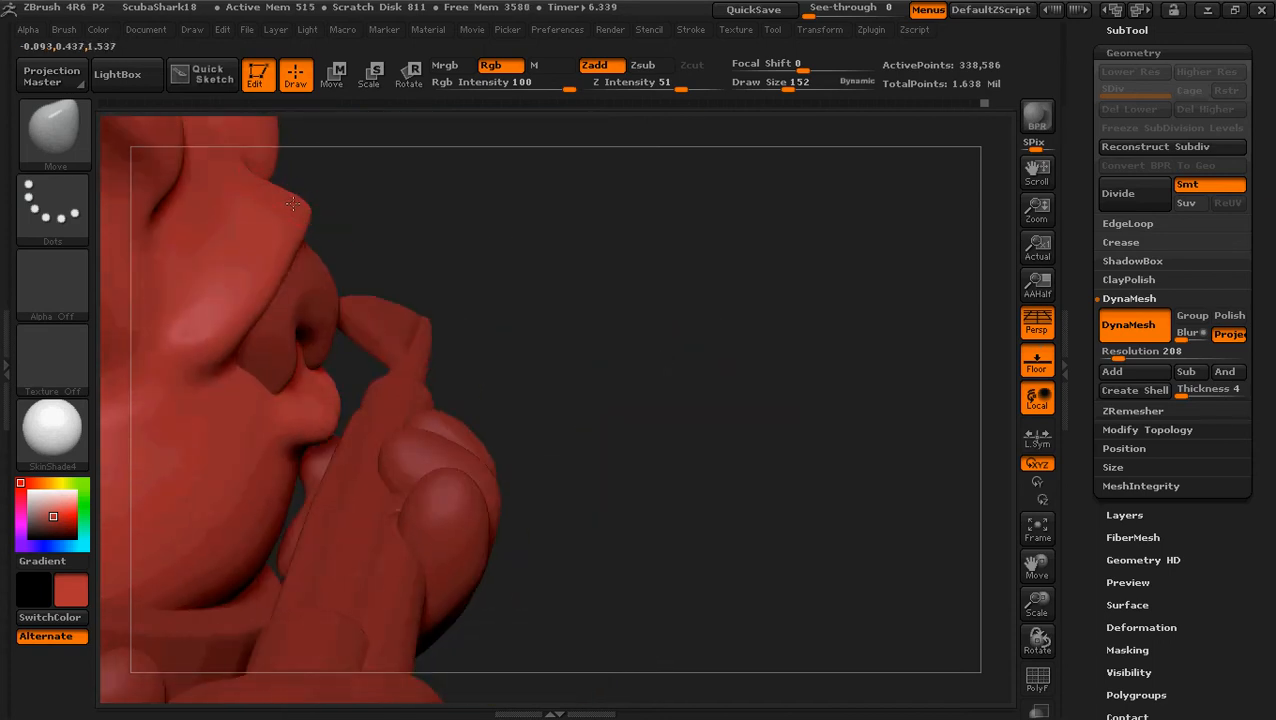
pyautogui.moveTo(447, 242)
pyautogui.mouseDown()
pyautogui.moveTo(447, 265)
pyautogui.moveTo(277, 339)
pyautogui.mouseUp()
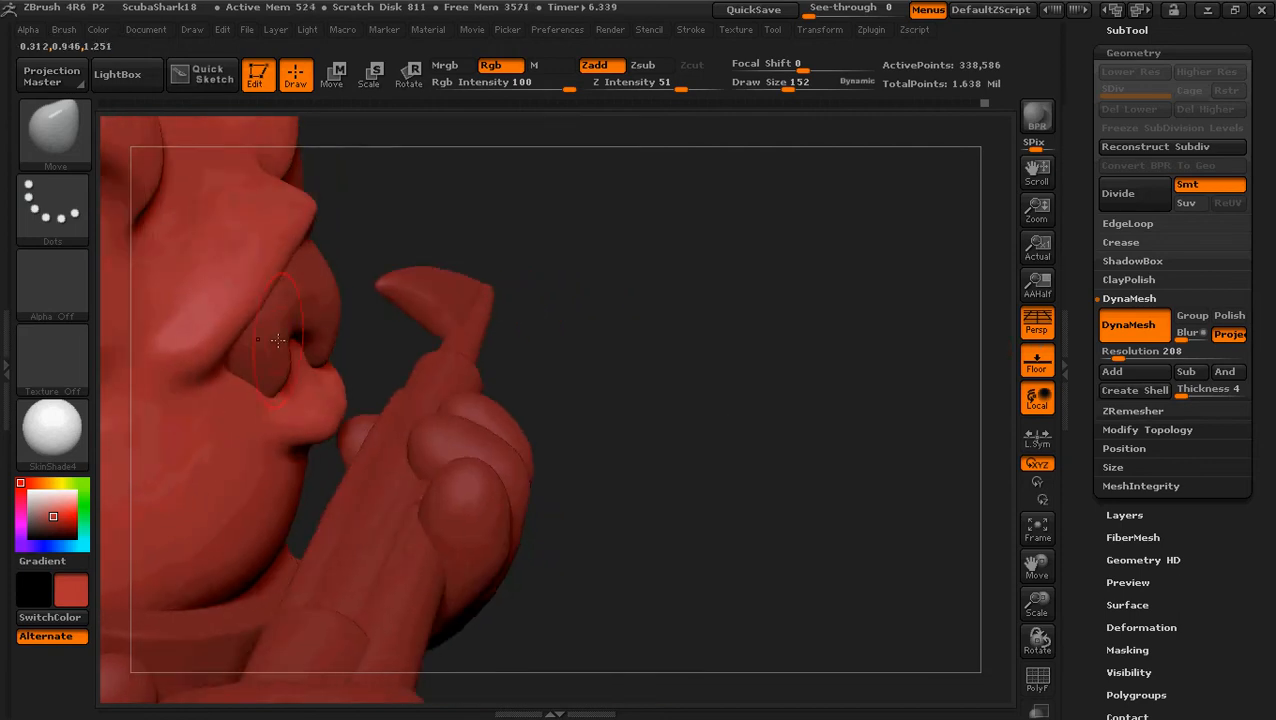
pyautogui.moveTo(200, 345)
pyautogui.mouseDown()
pyautogui.moveTo(199, 381)
pyautogui.moveTo(232, 388)
pyautogui.mouseUp()
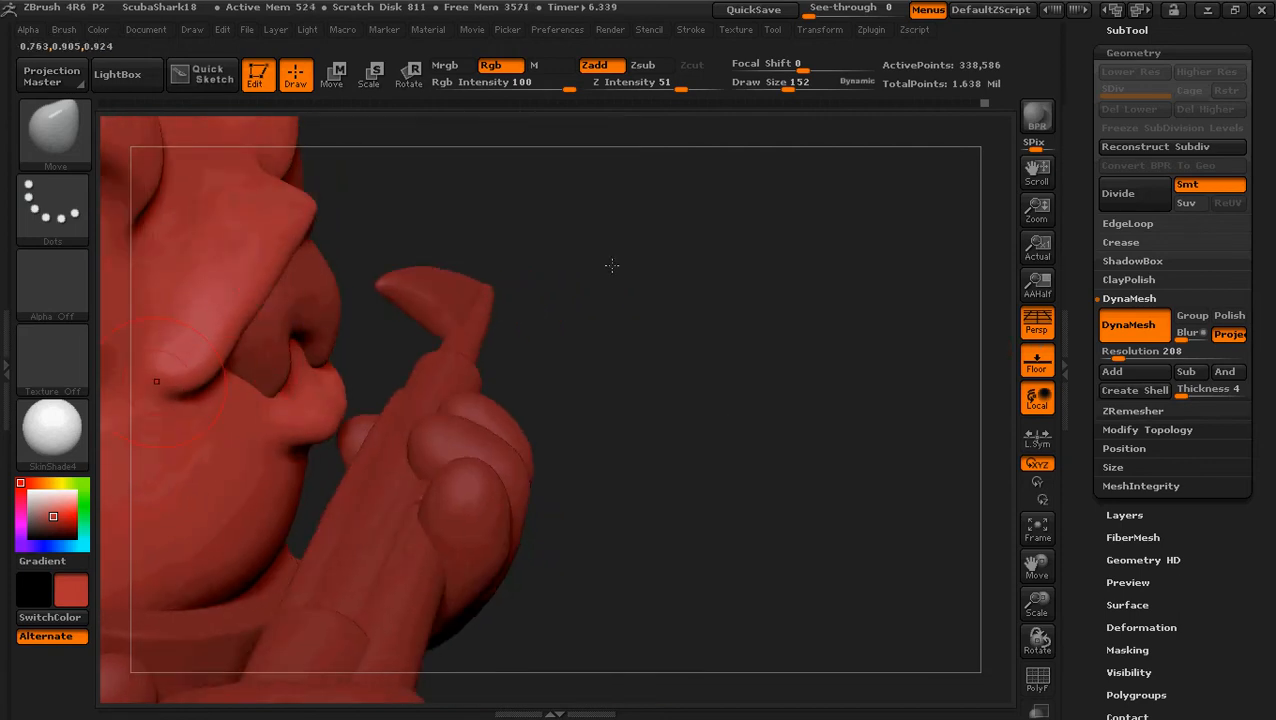
pyautogui.moveTo(612, 265)
pyautogui.mouseDown()
pyautogui.moveTo(550, 233)
pyautogui.moveTo(535, 248)
pyautogui.moveTo(536, 300)
pyautogui.moveTo(461, 364)
pyautogui.mouseUp()
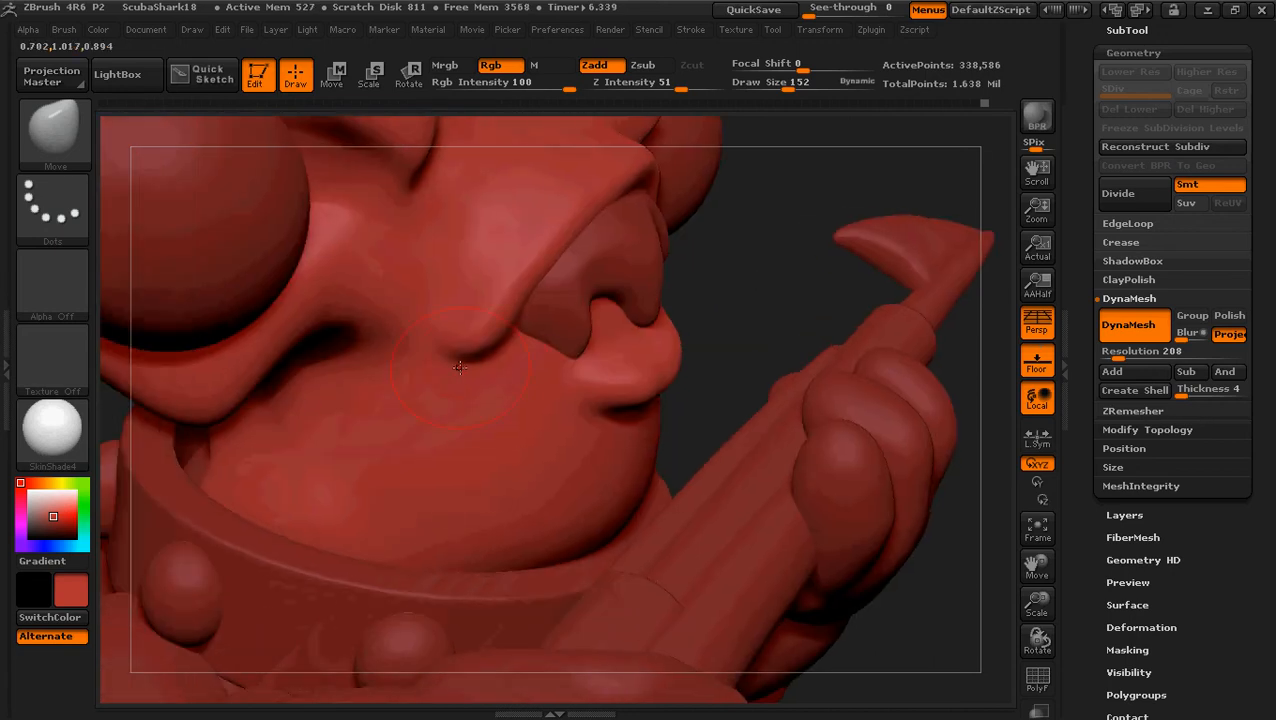
# Step: Tighten the mouth corner away from the harpoon tip with the Move brush at draw size 96
pyautogui.press('[')
pyautogui.moveTo(457, 363); pyautogui.dragTo(453, 352)
pyautogui.moveTo(753, 283)
pyautogui.mouseDown()
pyautogui.moveTo(545, 340)
pyautogui.moveTo(485, 319)
pyautogui.mouseUp()
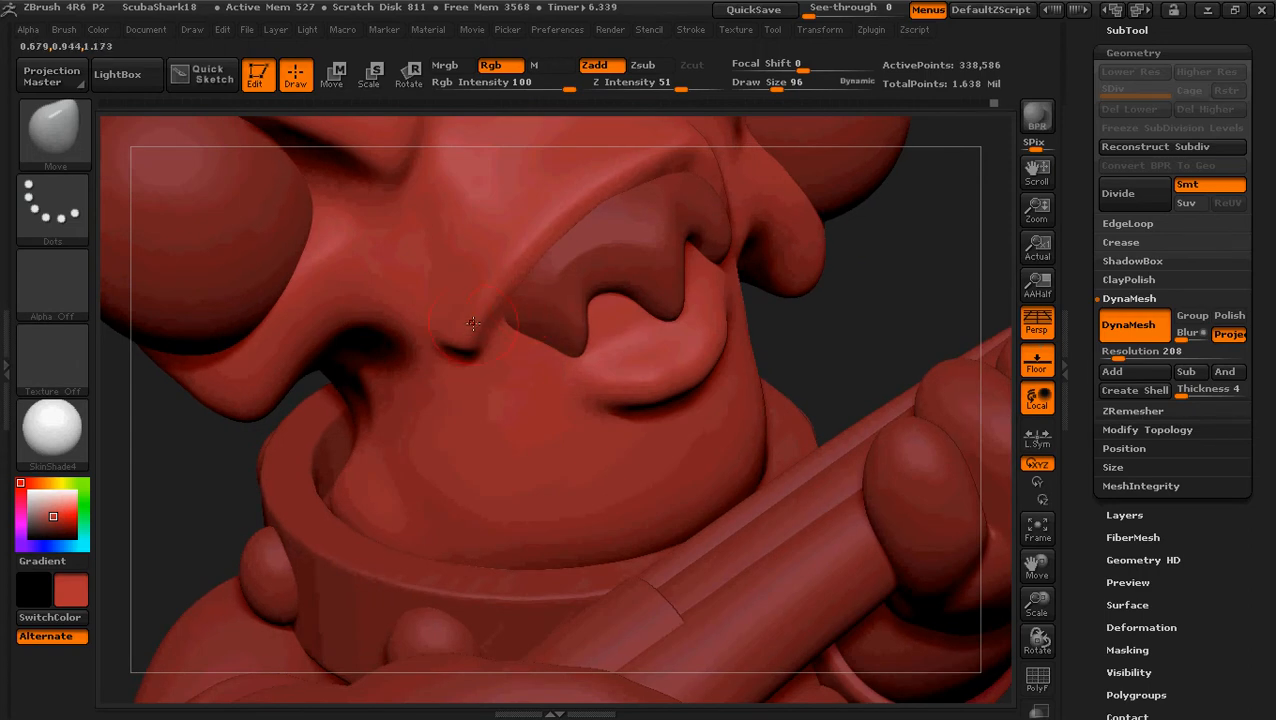
pyautogui.moveTo(187, 453)
pyautogui.mouseDown()
pyautogui.moveTo(293, 470)
pyautogui.moveTo(605, 276)
pyautogui.mouseUp()
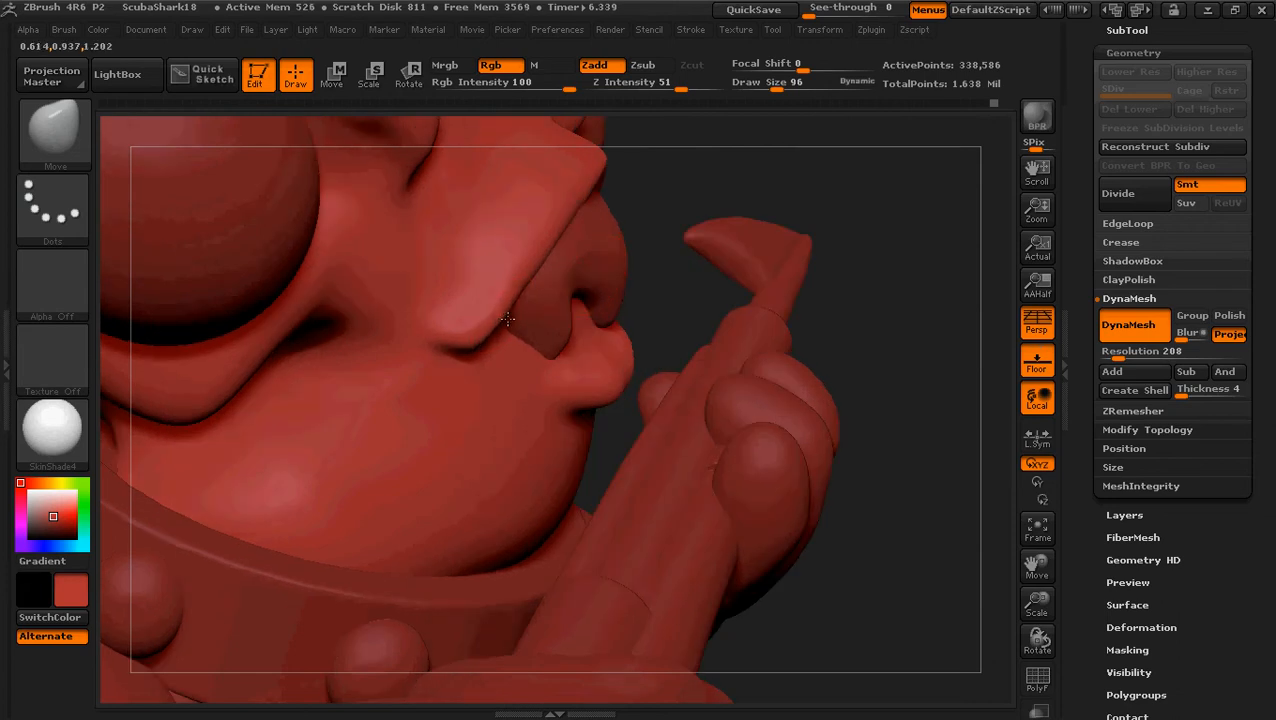
pyautogui.moveTo(669, 285); pyautogui.dragTo(622, 289)
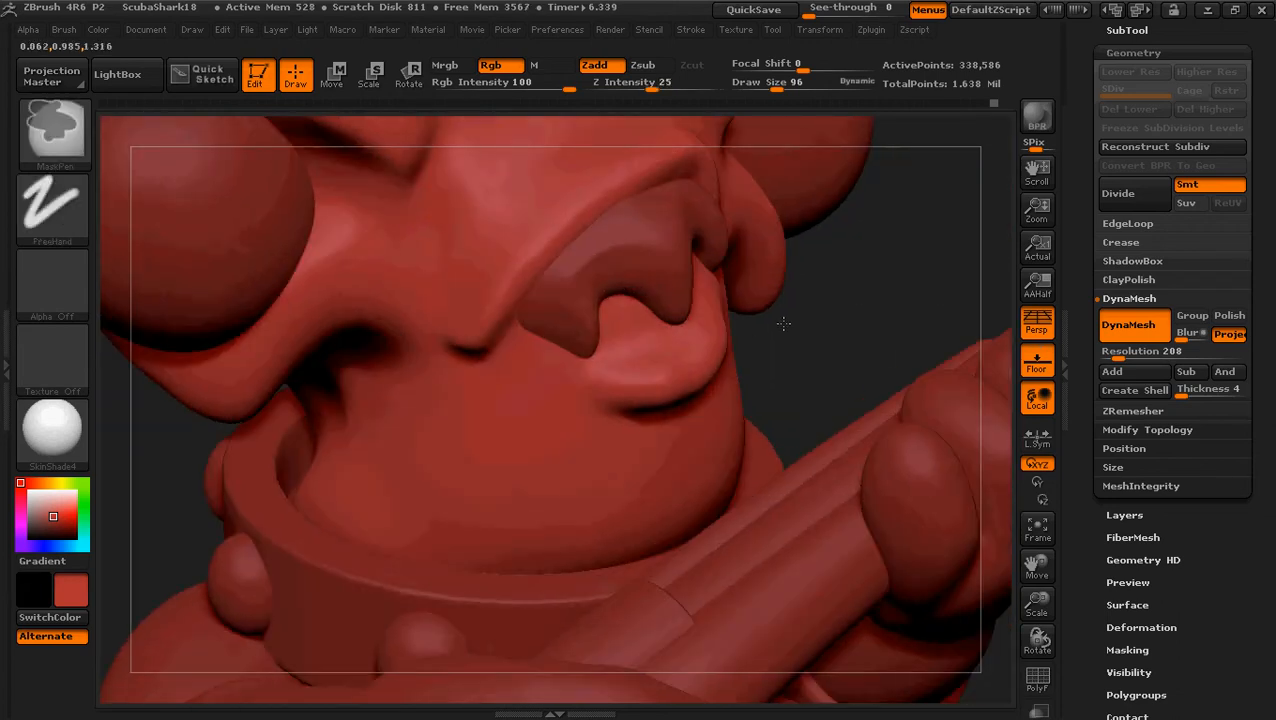
# Step: Compare the whole face from the front with the Scuba Shark concept picture in Windows Photo Viewer and return to ZBrush
pyautogui.keyDown('ctrl'); pyautogui.moveTo(783, 322); pyautogui.dragTo(709, 311, button='right'); pyautogui.keyUp('ctrl')
pyautogui.moveTo(685, 304); pyautogui.dragTo(795, 295)
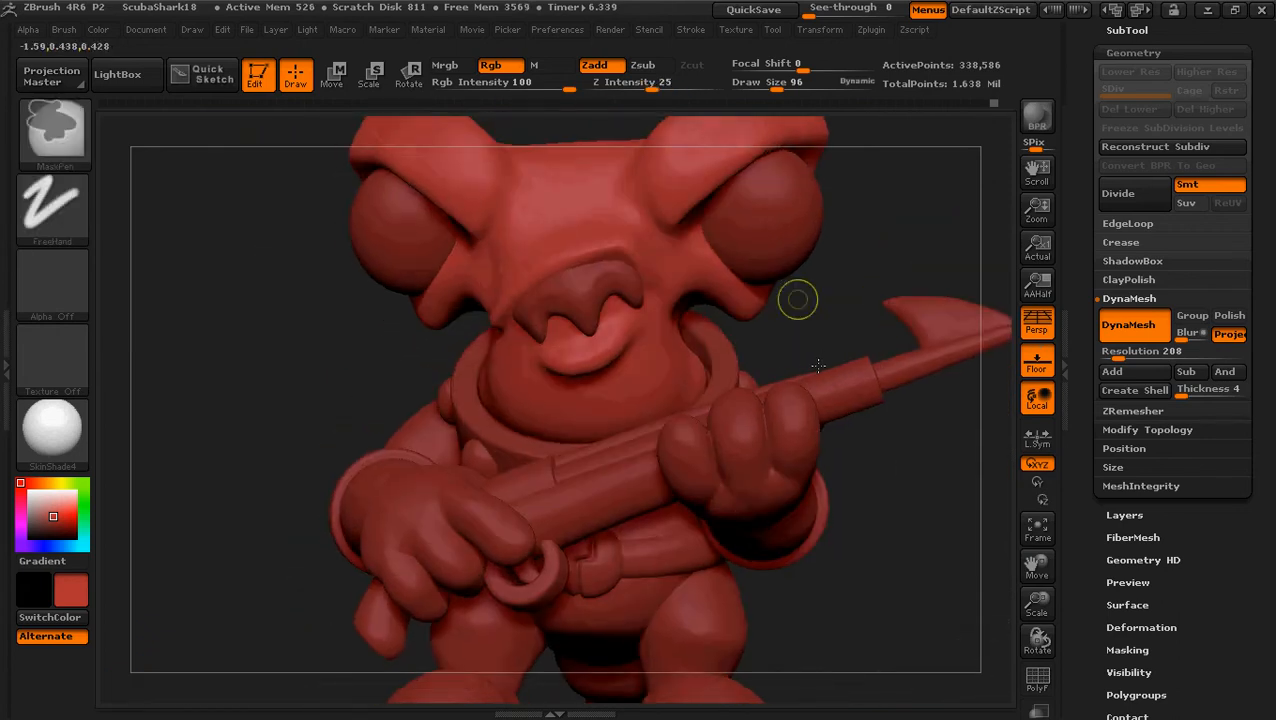
pyautogui.keyDown('ctrl'); pyautogui.moveTo(798, 300); pyautogui.dragTo(818, 366, button='right'); pyautogui.keyUp('ctrl')
pyautogui.moveTo(237, 398)
pyautogui.mouseDown()
pyautogui.moveTo(262, 395)
pyautogui.moveTo(245, 395)
pyautogui.mouseUp()
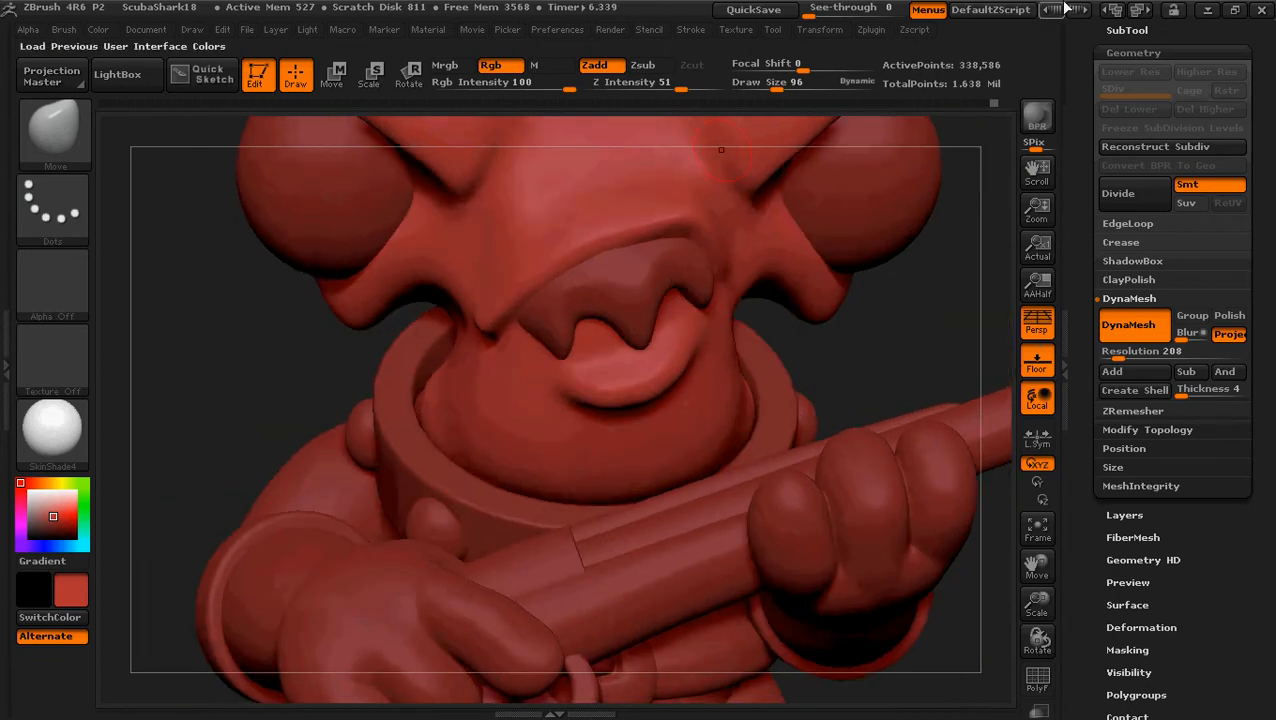
pyautogui.click(1208, 9)
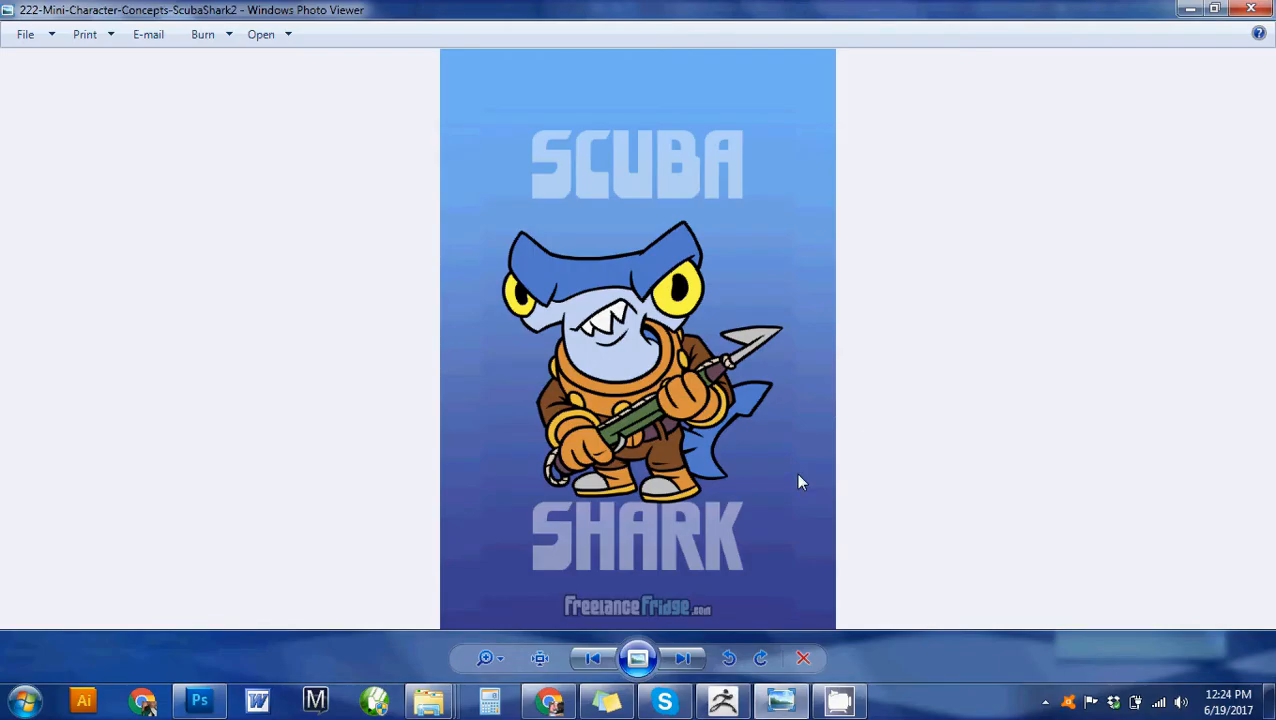
pyautogui.moveTo(740, 703)
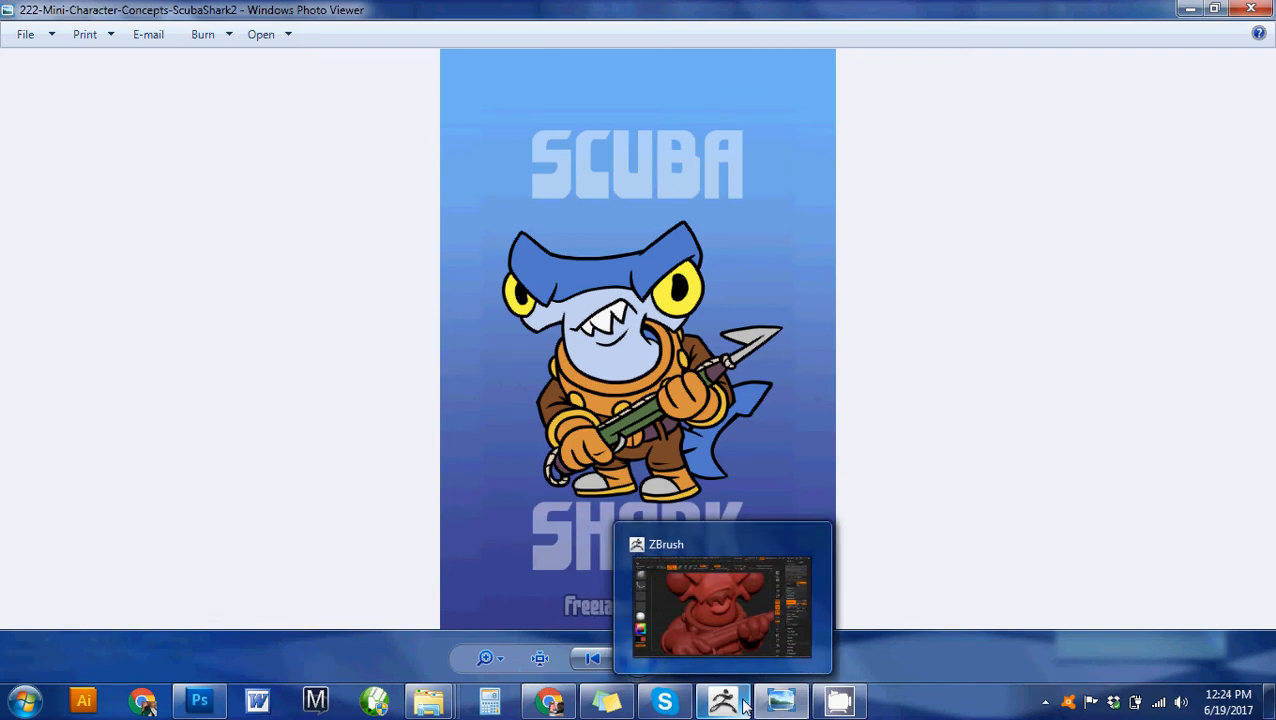
pyautogui.click(744, 705)
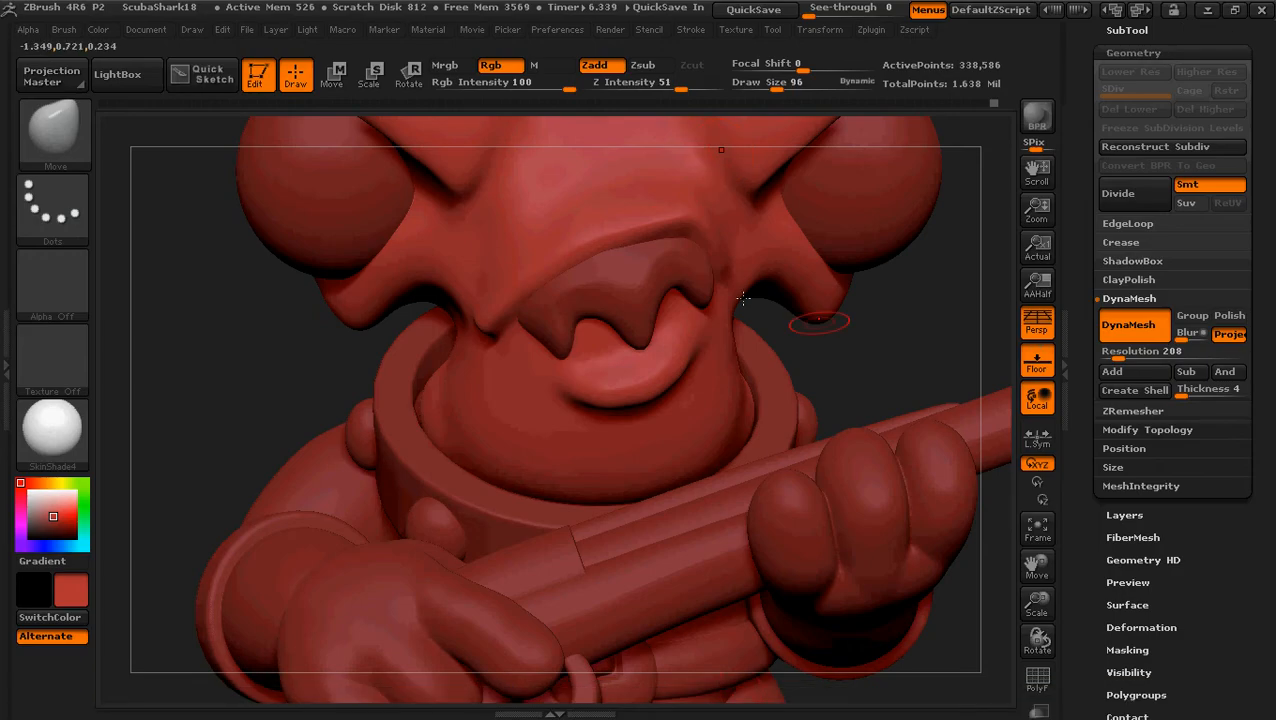
# Step: Try to reshape the snout's upper edge over the teeth with the Move brush at draw size 256, and undo the strokes
pyautogui.press(']')
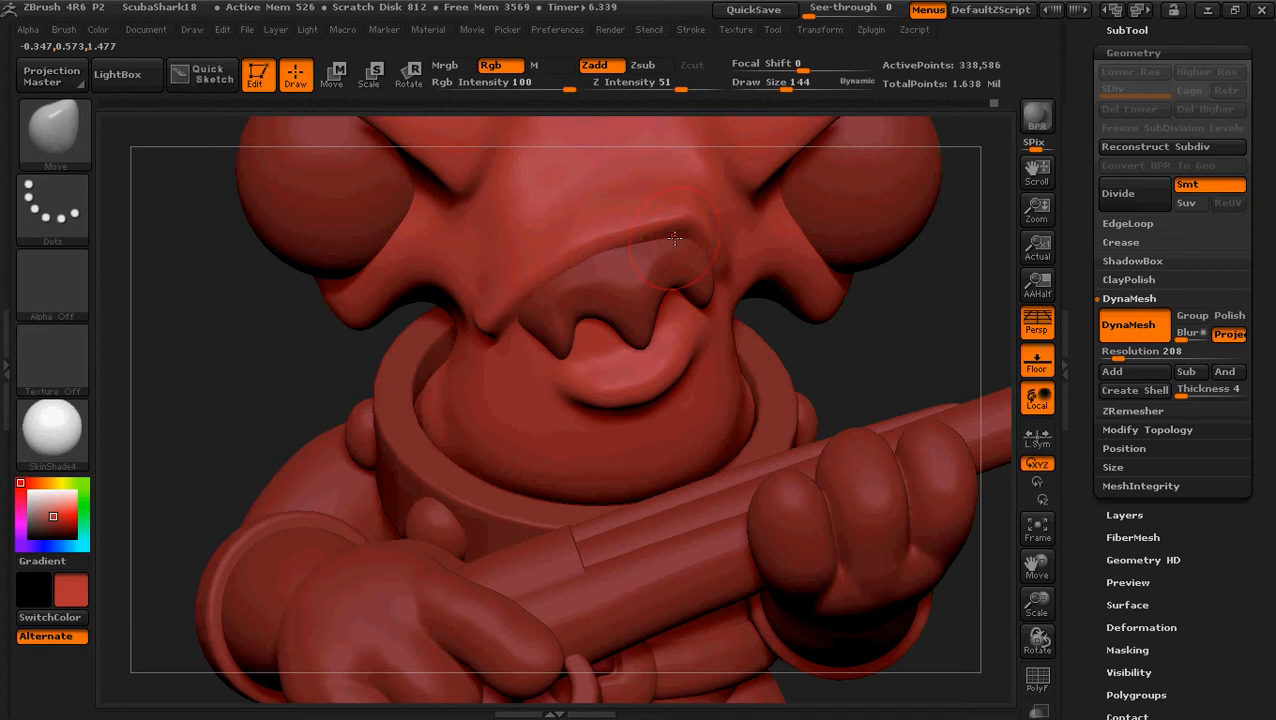
pyautogui.press('ctrl')
pyautogui.press(']')
pyautogui.press(']')
pyautogui.press(']')
pyautogui.moveTo(578, 238)
pyautogui.mouseDown()
pyautogui.moveTo(592, 272)
pyautogui.moveTo(555, 304)
pyautogui.mouseUp()
pyautogui.hotkey('ctrl', 'z')
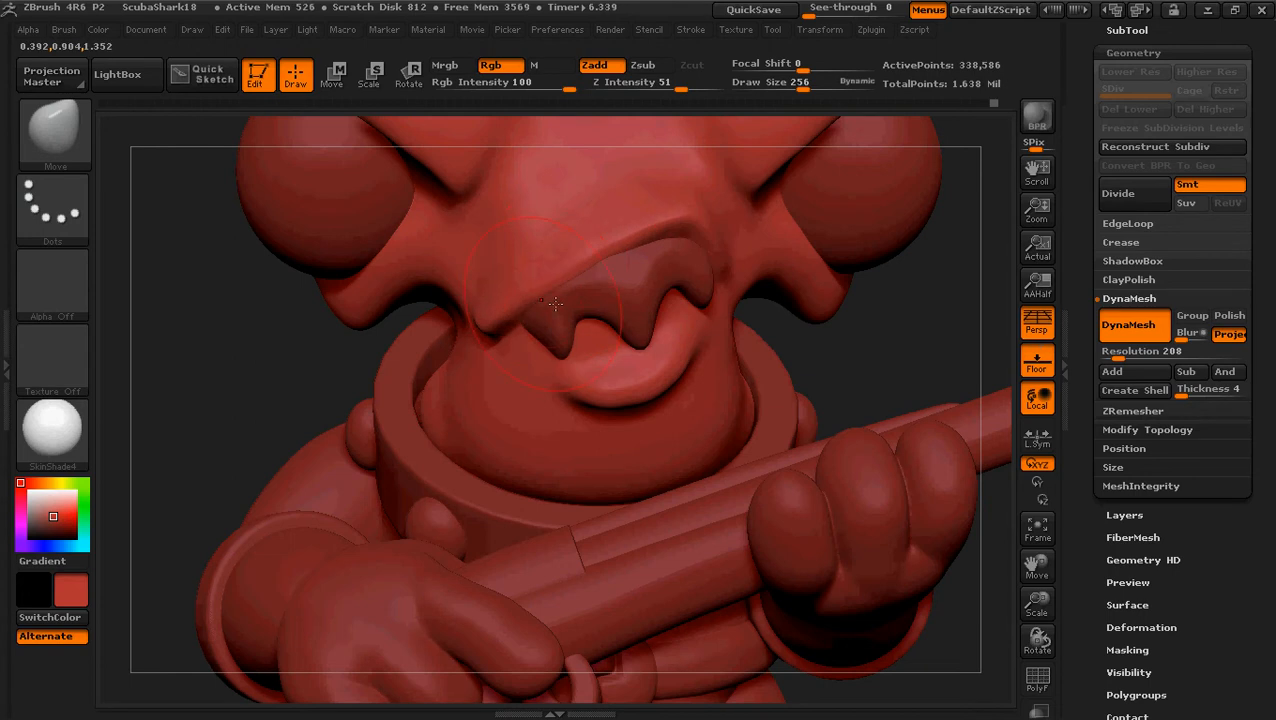
pyautogui.moveTo(869, 376); pyautogui.dragTo(807, 359)
pyautogui.moveTo(645, 234); pyautogui.dragTo(639, 214)
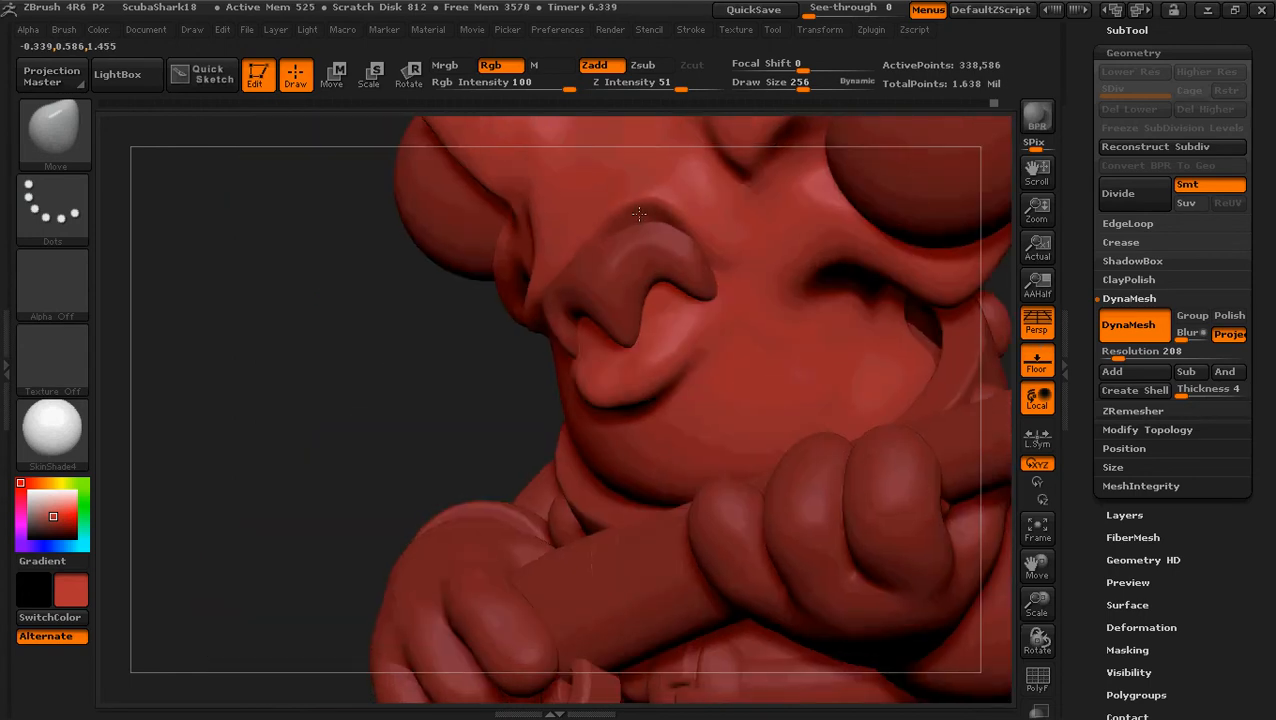
pyautogui.hotkey('ctrl', 'z')
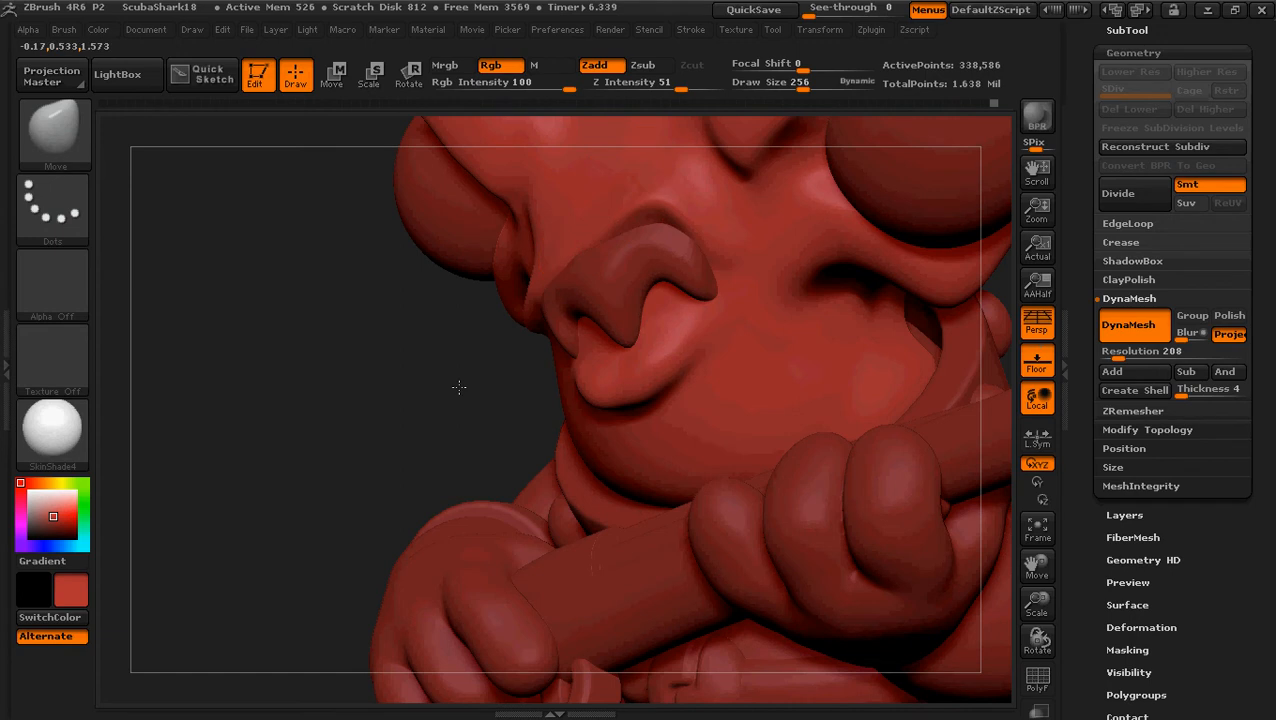
# Step: Adjust the front of the snout's upper edge from above with the Move brush at draw size 200
pyautogui.moveTo(458, 387)
pyautogui.mouseDown()
pyautogui.moveTo(546, 402)
pyautogui.moveTo(580, 300)
pyautogui.mouseUp()
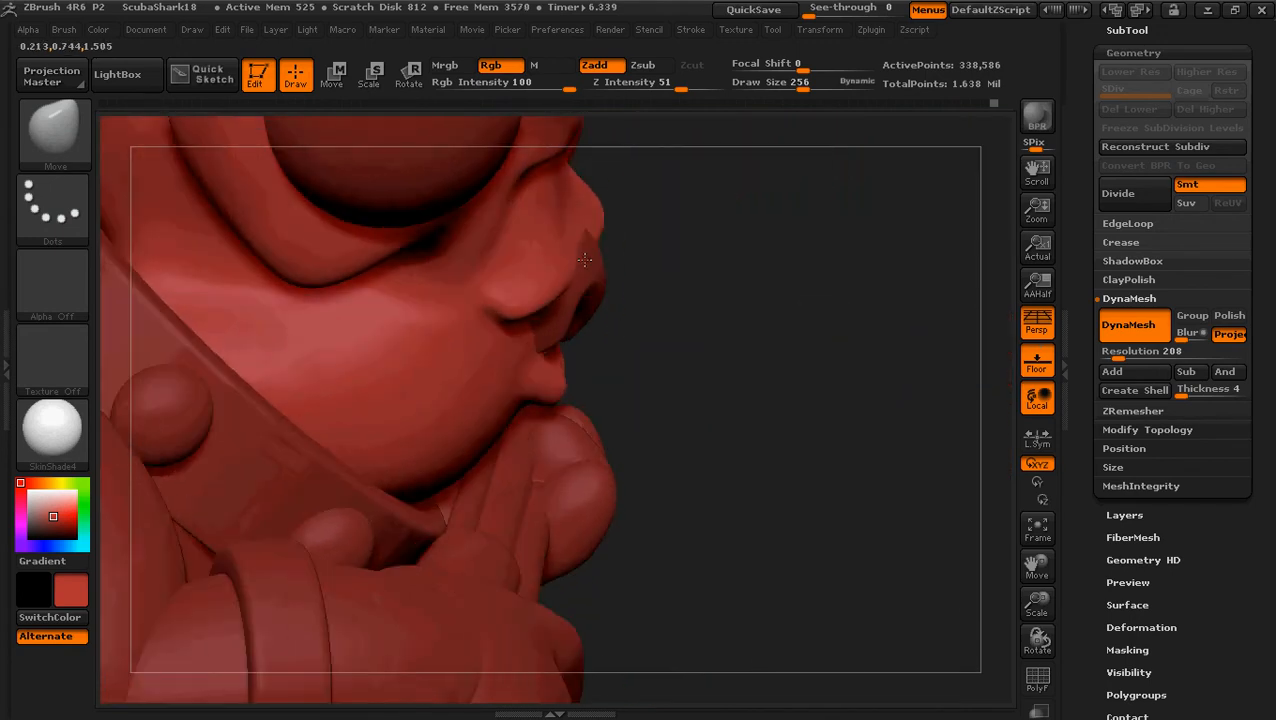
pyautogui.moveTo(712, 271)
pyautogui.mouseDown()
pyautogui.moveTo(720, 336)
pyautogui.moveTo(693, 376)
pyautogui.mouseUp()
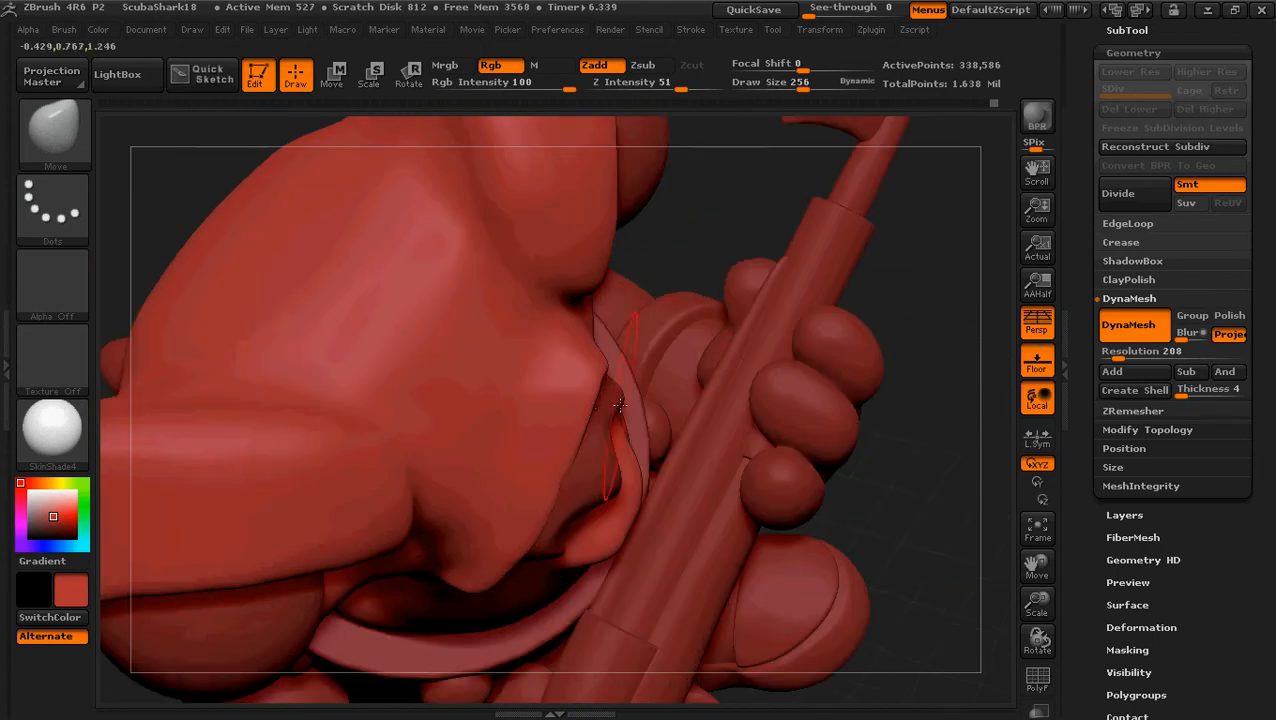
pyautogui.press('[')
pyautogui.press('[')
pyautogui.press('[')
pyautogui.press('[')
pyautogui.press('[')
pyautogui.press('[')
pyautogui.moveTo(596, 397); pyautogui.dragTo(584, 396)
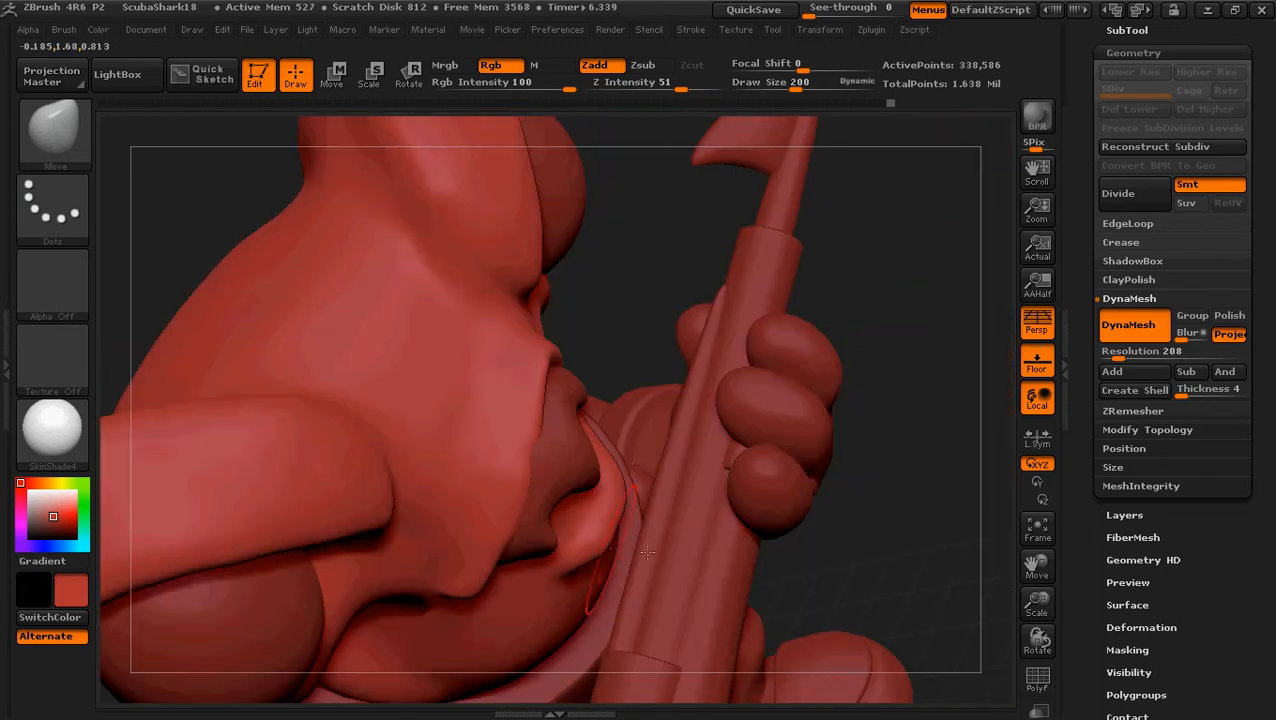
# Step: Shape the lower lip from above and the side with the Move brush, and make the teeth the active subtool
pyautogui.moveTo(598, 549)
pyautogui.keyDown('shift'); pyautogui.mouseDown()
pyautogui.moveTo(670, 552)
pyautogui.moveTo(614, 492)
pyautogui.moveTo(734, 530)
pyautogui.mouseUp(); pyautogui.keyUp('shift')
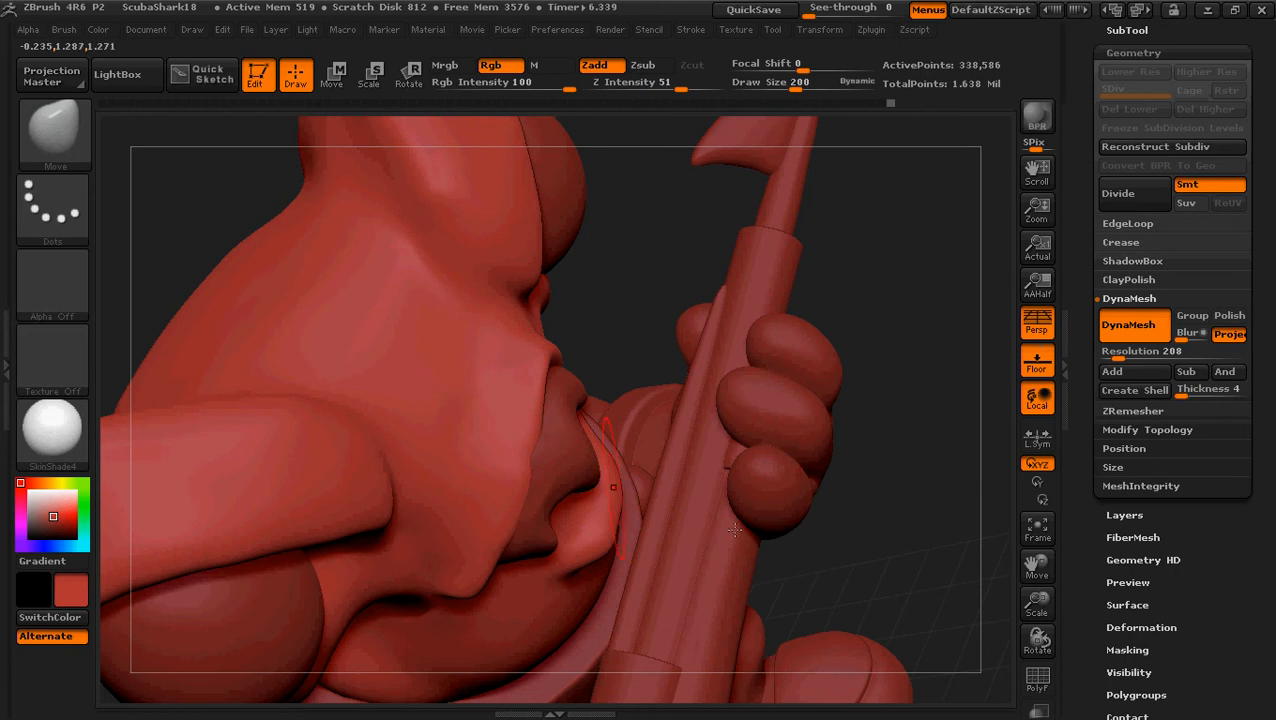
pyautogui.moveTo(848, 597)
pyautogui.mouseDown()
pyautogui.moveTo(786, 436)
pyautogui.moveTo(857, 498)
pyautogui.moveTo(823, 507)
pyautogui.mouseUp()
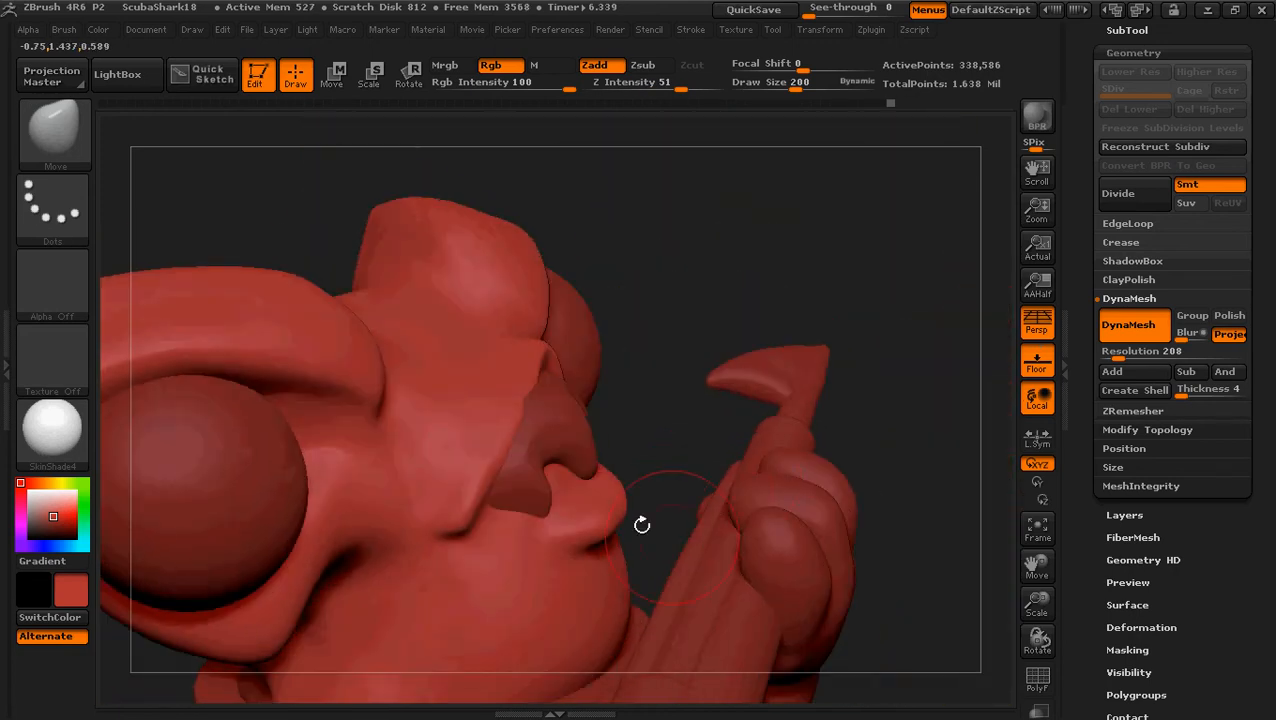
pyautogui.press('[')
pyautogui.press('[')
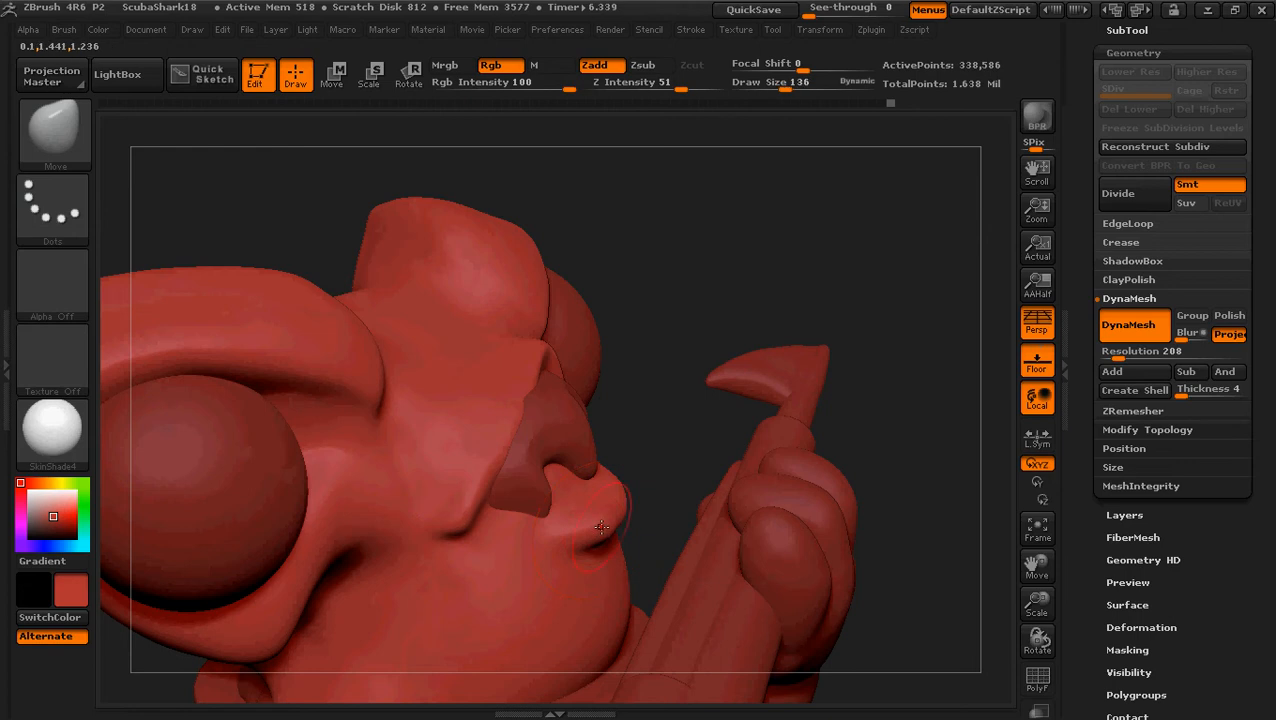
pyautogui.moveTo(663, 437); pyautogui.dragTo(669, 393)
pyautogui.keyDown('alt'); pyautogui.click(647, 405); pyautogui.keyUp('alt')
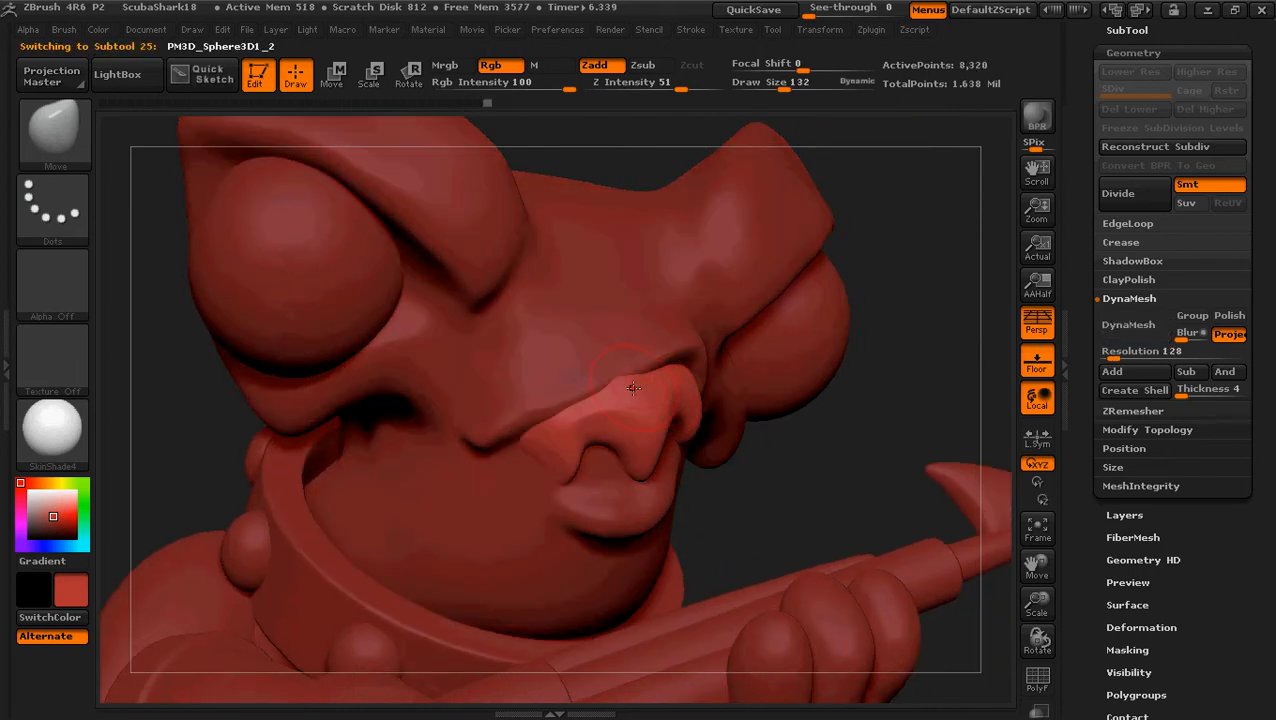
# Step: Fit the teeth under the snout's upper edge from the front and both sides with the Move brush at draw size 232
pyautogui.press(']')
pyautogui.press(']')
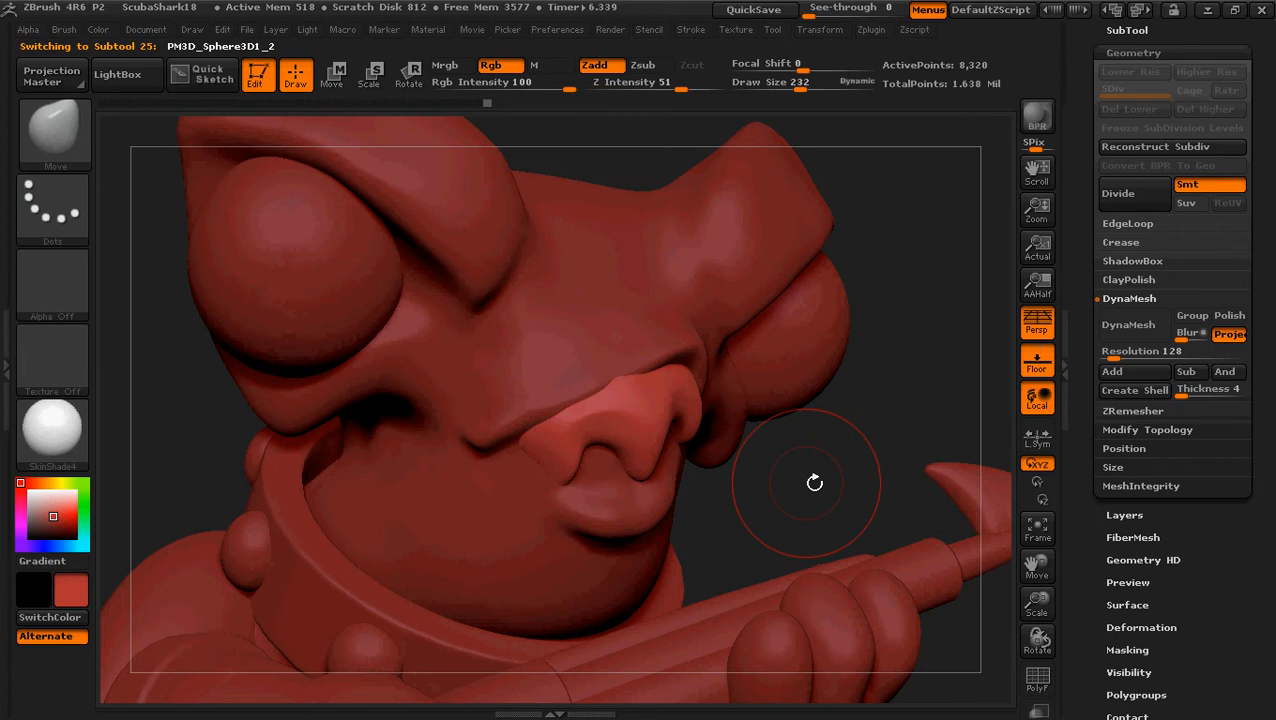
pyautogui.moveTo(814, 481); pyautogui.dragTo(848, 498)
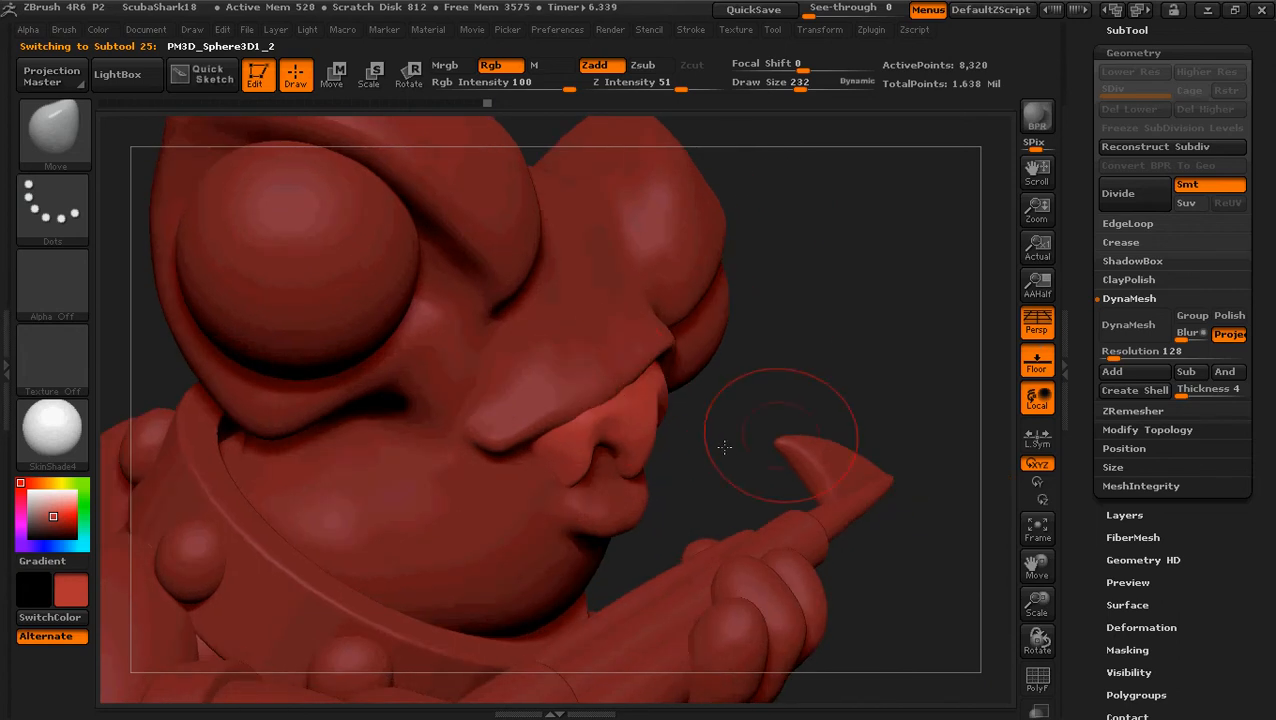
pyautogui.moveTo(722, 448); pyautogui.dragTo(668, 459)
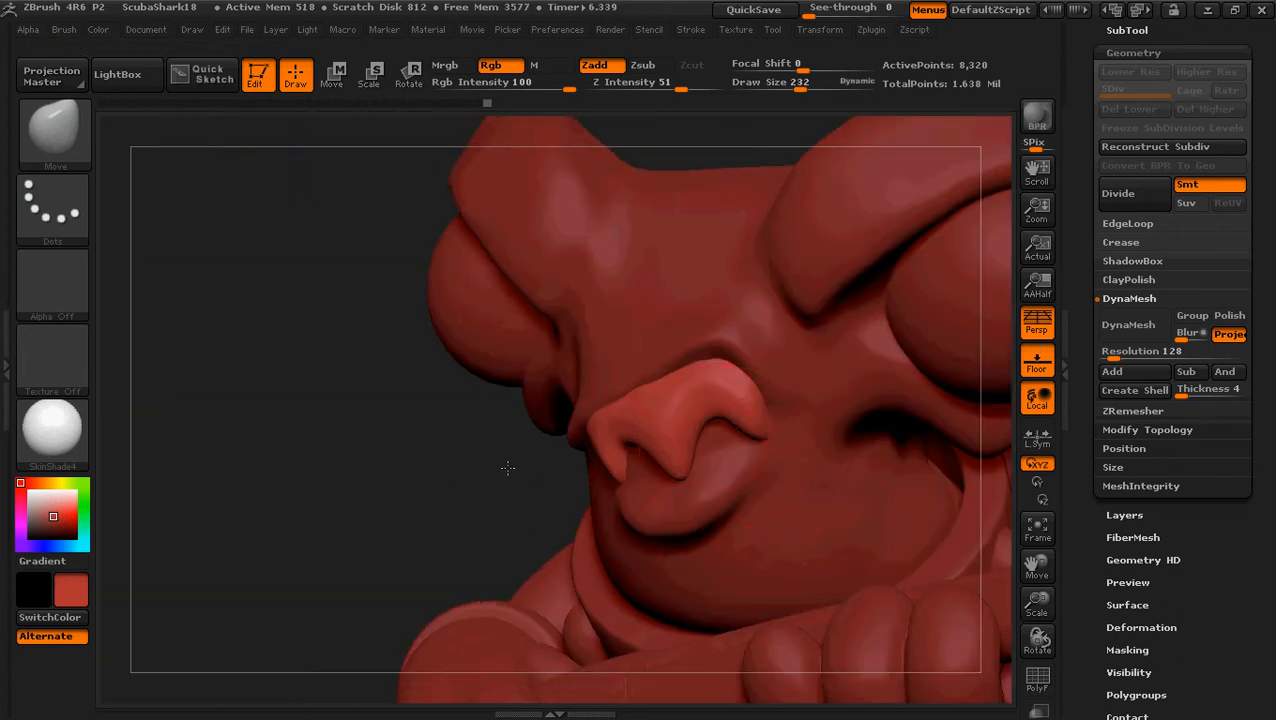
pyautogui.moveTo(507, 467); pyautogui.dragTo(592, 428)
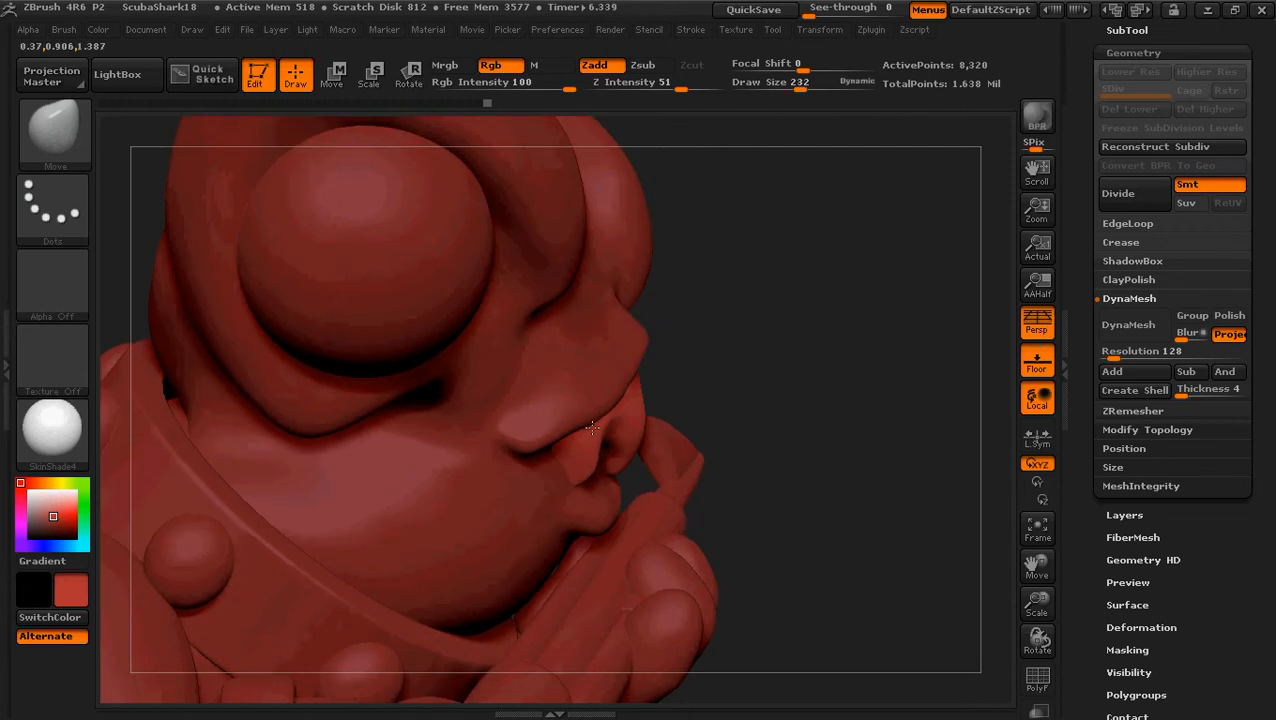
pyautogui.moveTo(826, 407); pyautogui.dragTo(729, 395)
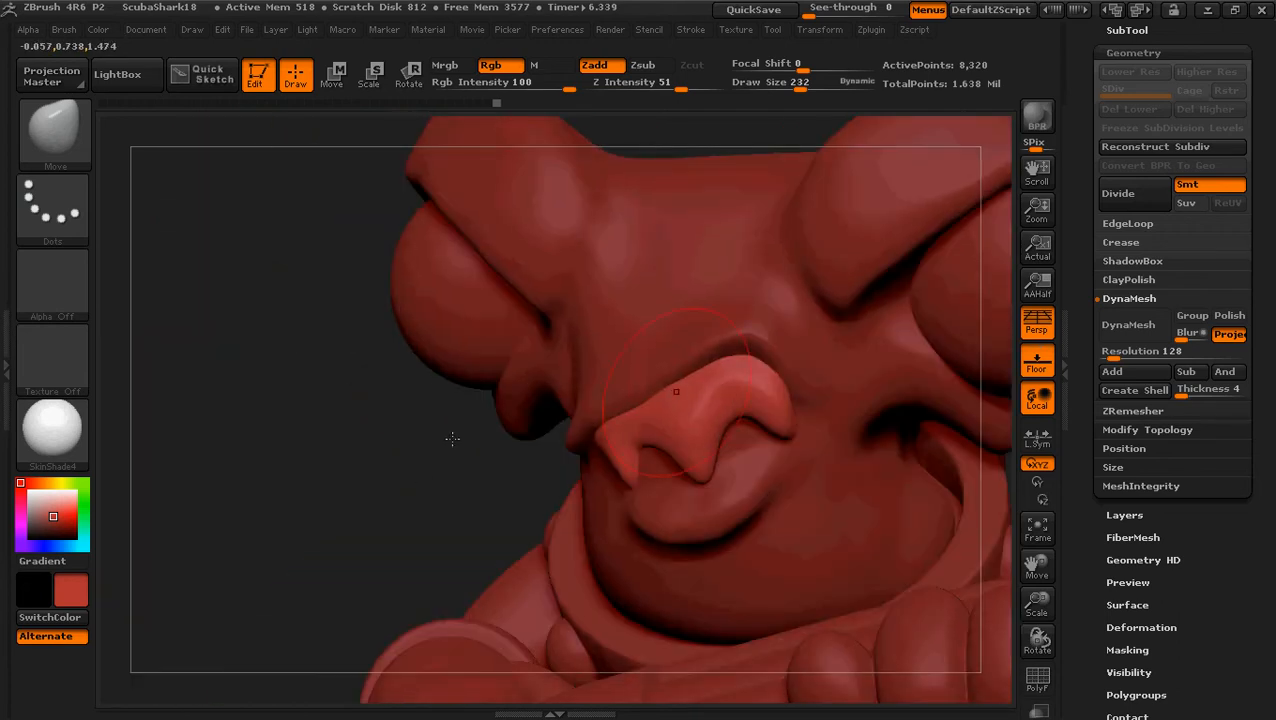
pyautogui.moveTo(397, 476)
pyautogui.mouseDown()
pyautogui.moveTo(433, 398)
pyautogui.moveTo(441, 490)
pyautogui.moveTo(491, 385)
pyautogui.moveTo(460, 450)
pyautogui.moveTo(378, 493)
pyautogui.mouseUp()
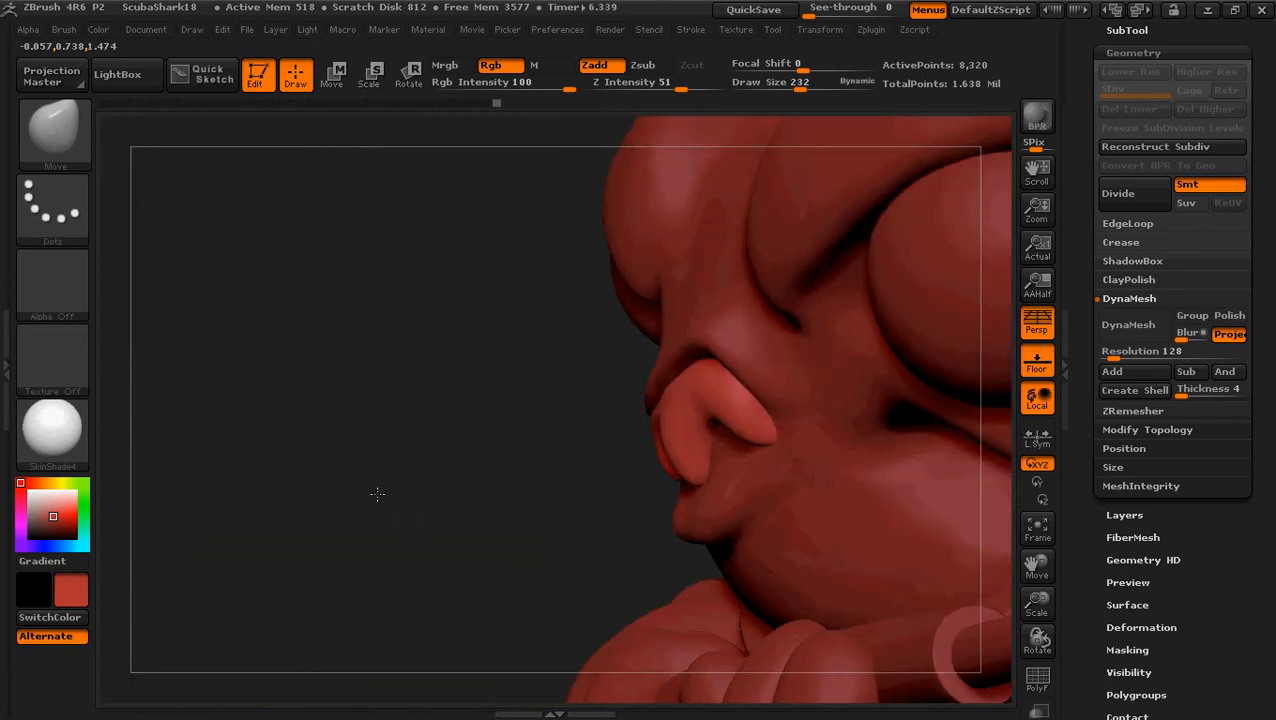
pyautogui.moveTo(478, 444)
pyautogui.mouseDown()
pyautogui.moveTo(507, 455)
pyautogui.moveTo(740, 395)
pyautogui.mouseUp()
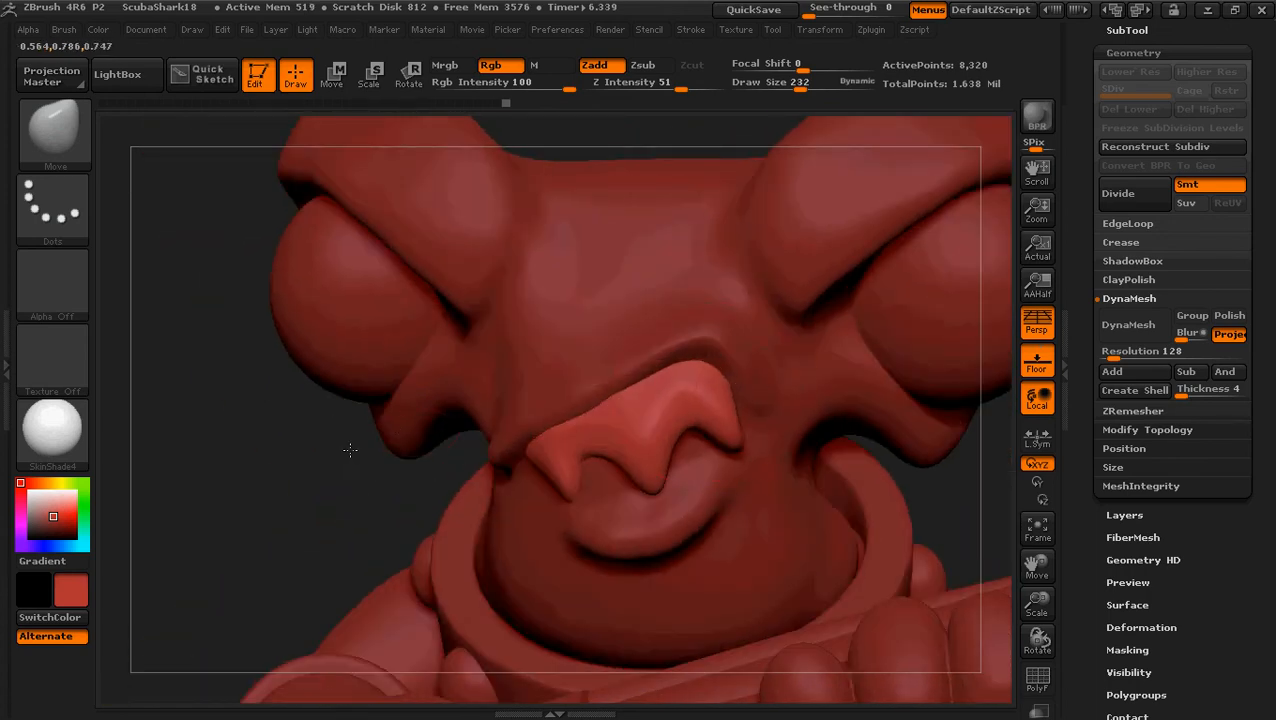
pyautogui.moveTo(340, 442)
pyautogui.mouseDown()
pyautogui.moveTo(414, 436)
pyautogui.moveTo(356, 443)
pyautogui.mouseUp()
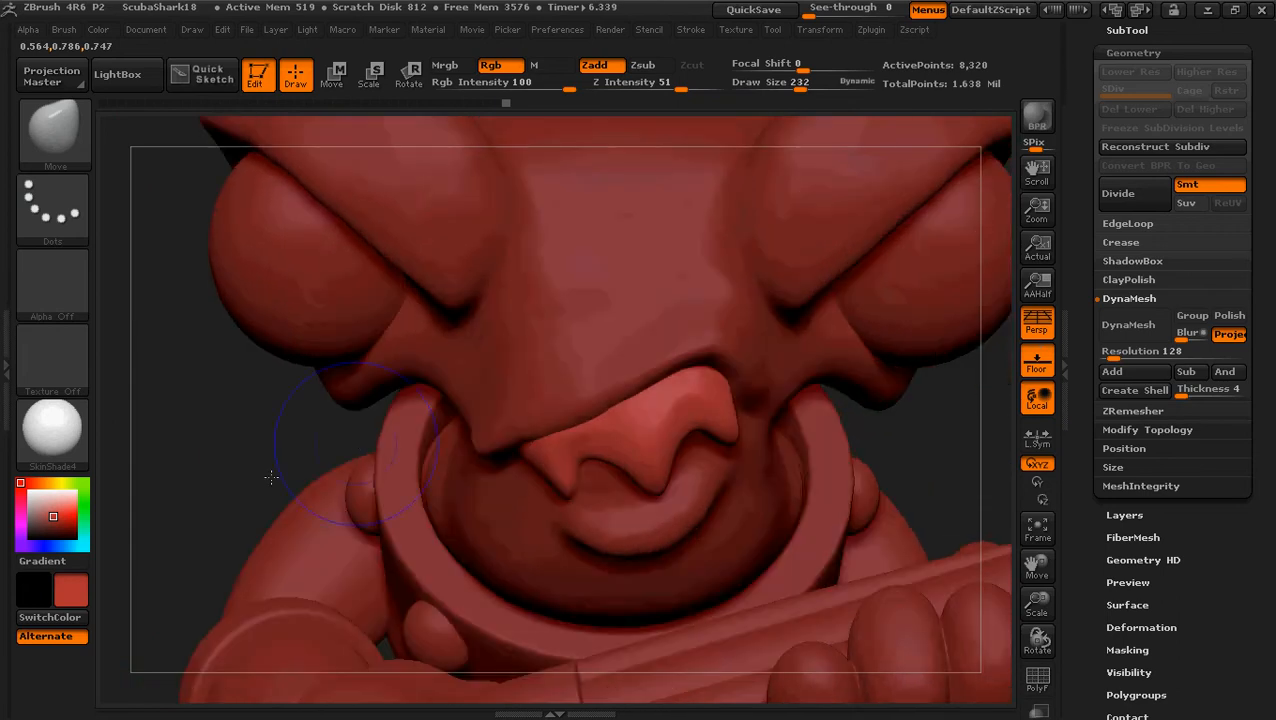
pyautogui.moveTo(270, 478); pyautogui.dragTo(265, 379)
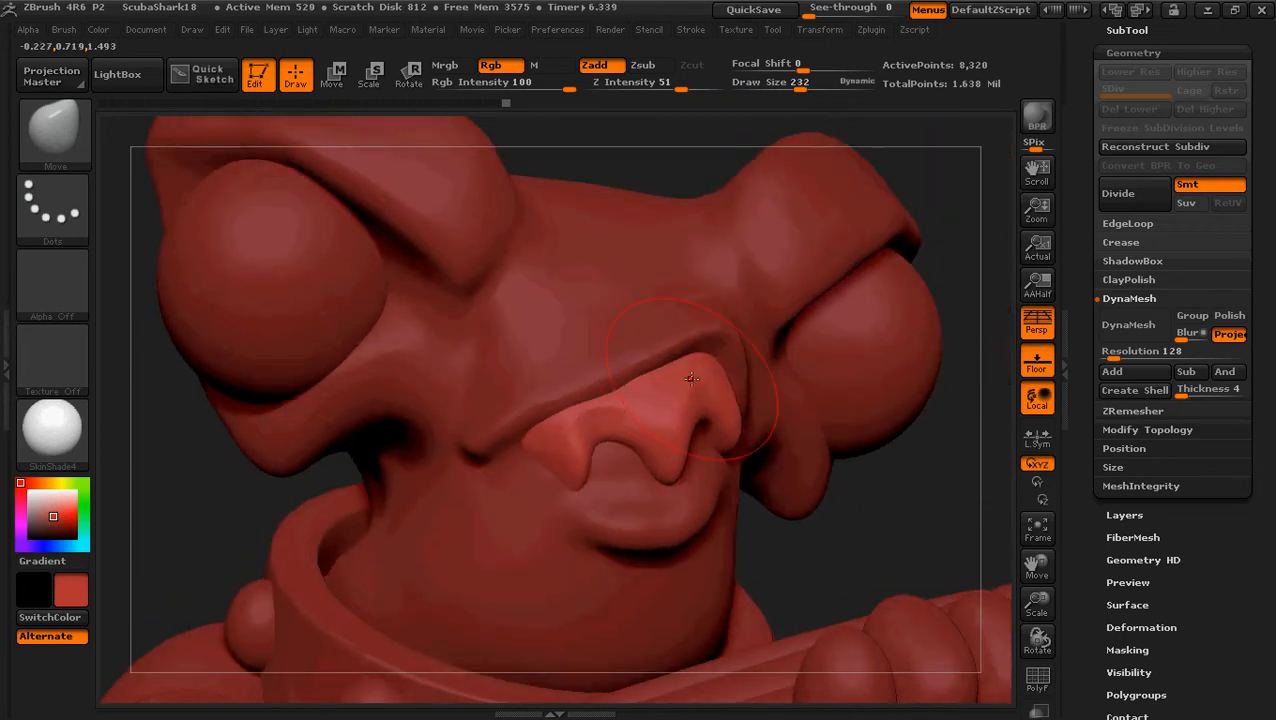
# Step: Refine the tooth tips and the curve of the teeth's outer ends with the Move brush at draw size 116
pyautogui.press('[')
pyautogui.press('[')
pyautogui.press('[')
pyautogui.press('[')
pyautogui.press('[')
pyautogui.press('[')
pyautogui.press('[')
pyautogui.press('[')
pyautogui.press('[')
pyautogui.press('[')
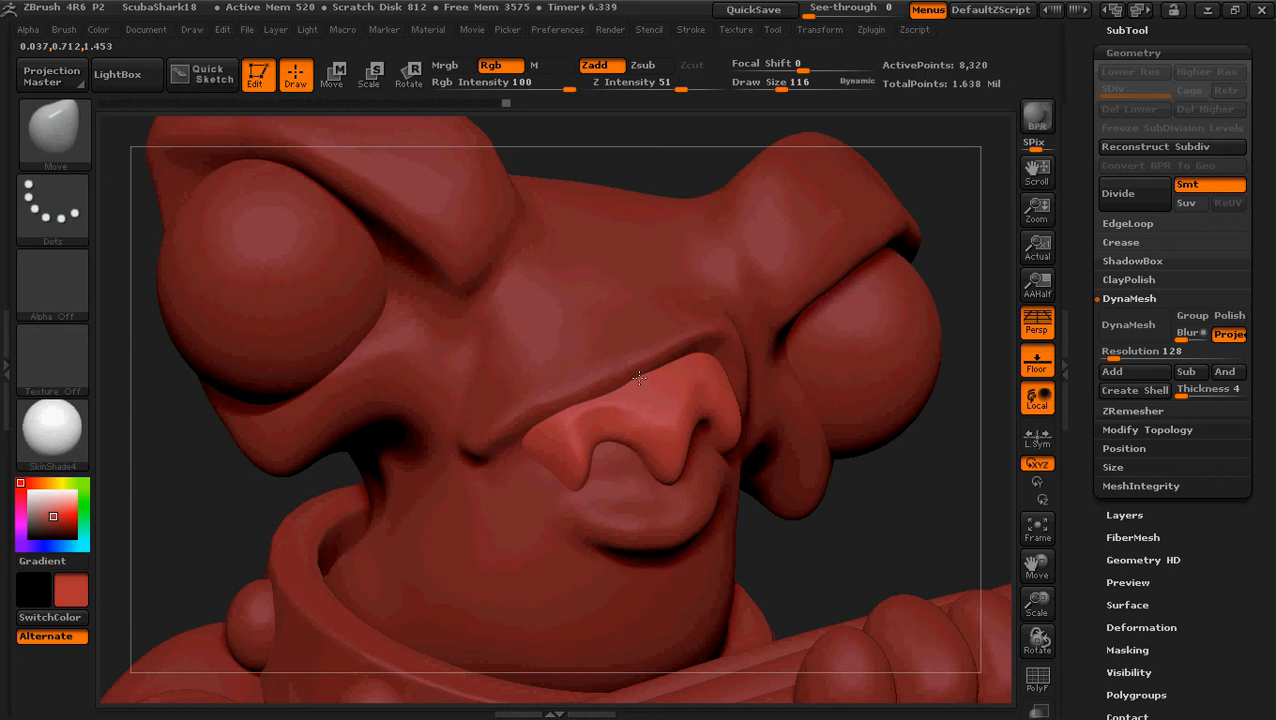
pyautogui.press('ctrl')
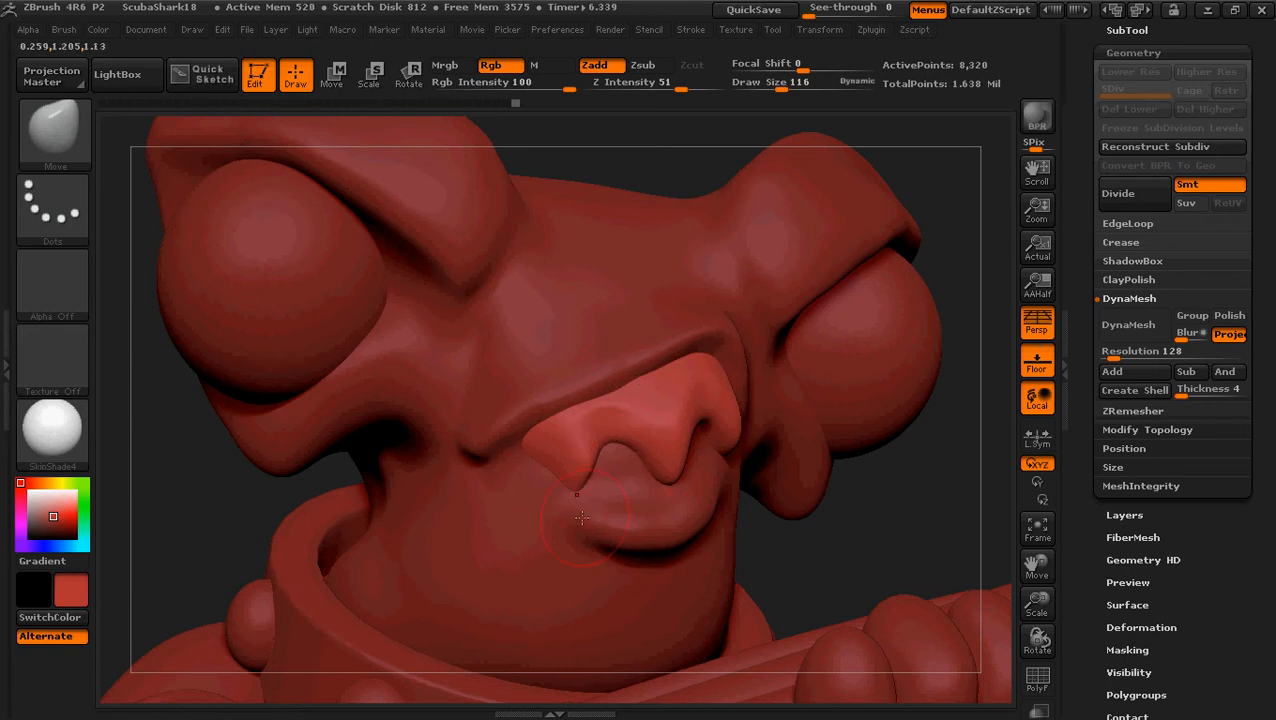
pyautogui.moveTo(180, 524)
pyautogui.mouseDown()
pyautogui.moveTo(165, 526)
pyautogui.moveTo(260, 518)
pyautogui.mouseUp()
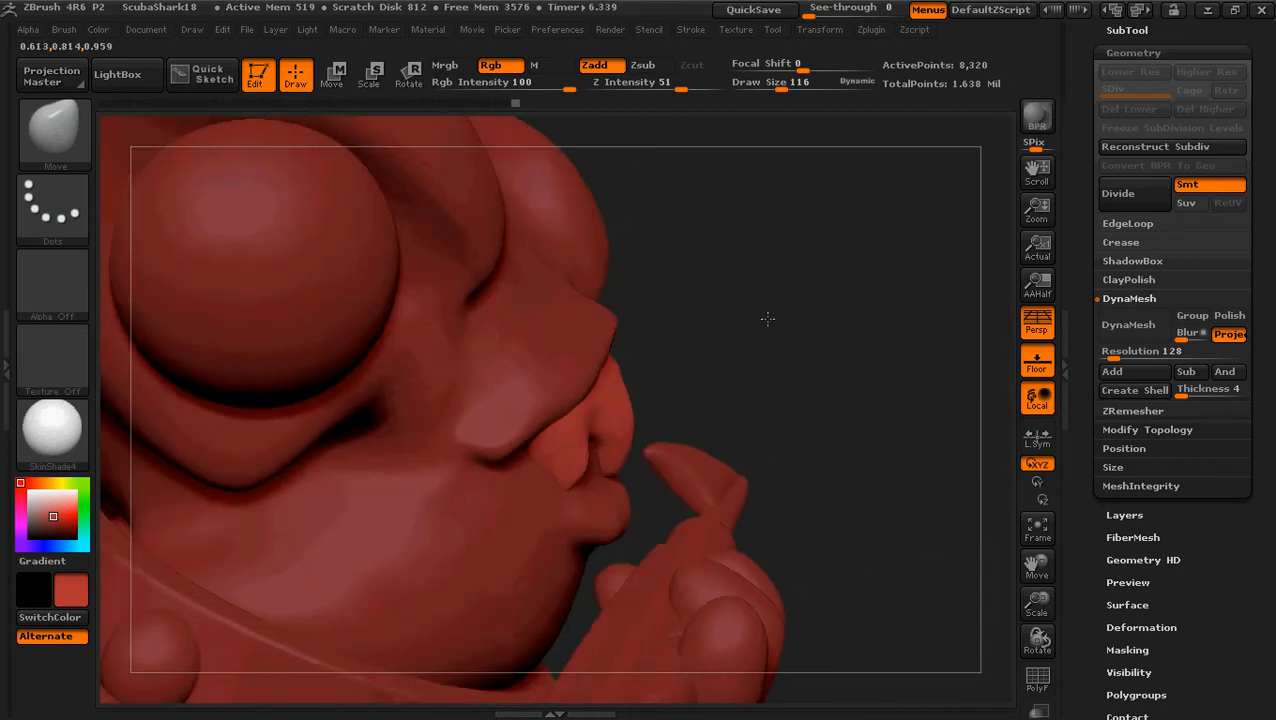
pyautogui.moveTo(766, 319)
pyautogui.mouseDown()
pyautogui.moveTo(686, 342)
pyautogui.moveTo(729, 343)
pyautogui.moveTo(766, 426)
pyautogui.mouseUp()
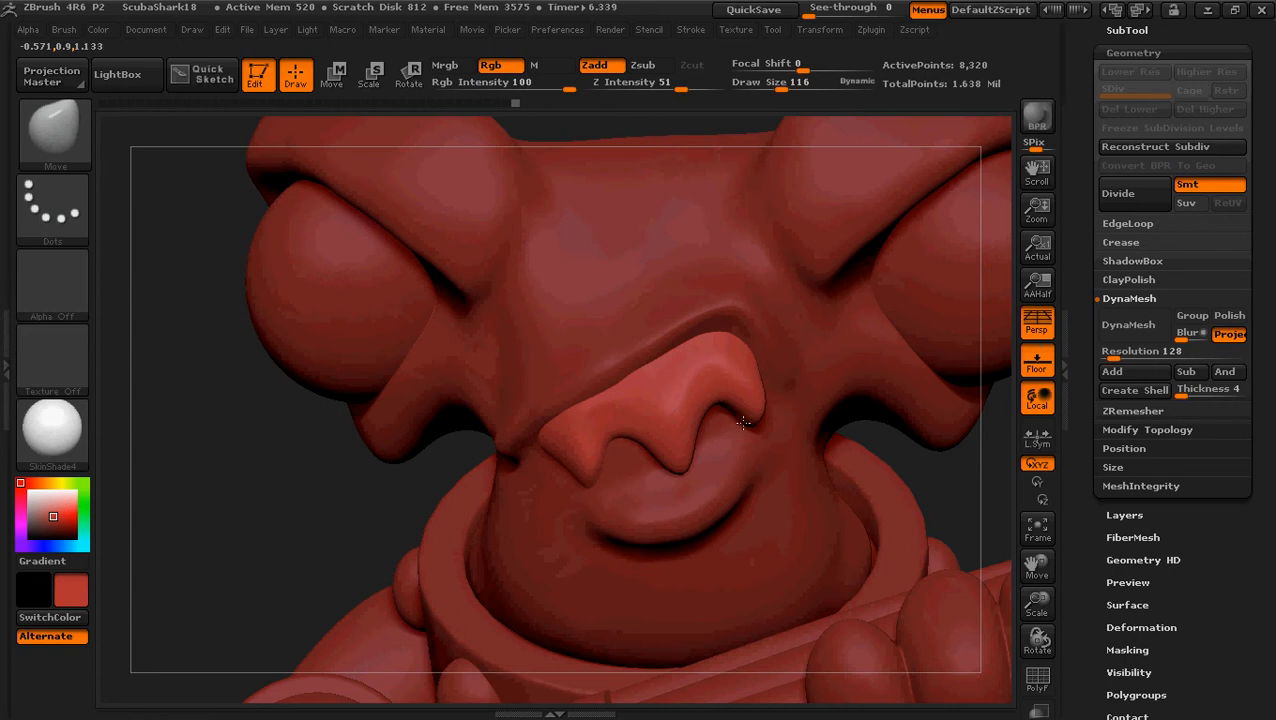
# Step: Push the gaps between the teeth upward with the Move brush so the teeth are pointed and clearly separated
pyautogui.moveTo(256, 472)
pyautogui.mouseDown()
pyautogui.moveTo(239, 476)
pyautogui.moveTo(276, 477)
pyautogui.mouseUp()
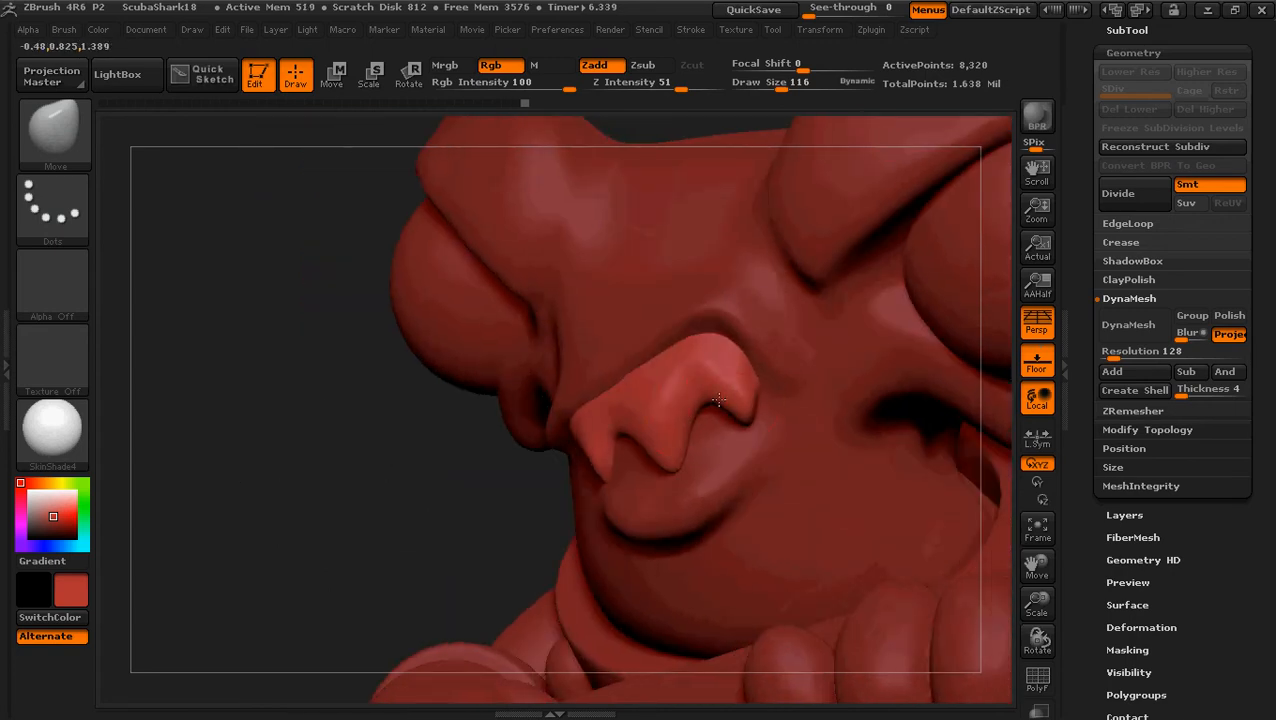
pyautogui.moveTo(718, 400); pyautogui.dragTo(731, 370)
pyautogui.moveTo(391, 510); pyautogui.dragTo(460, 505)
pyautogui.moveTo(625, 444); pyautogui.dragTo(621, 428)
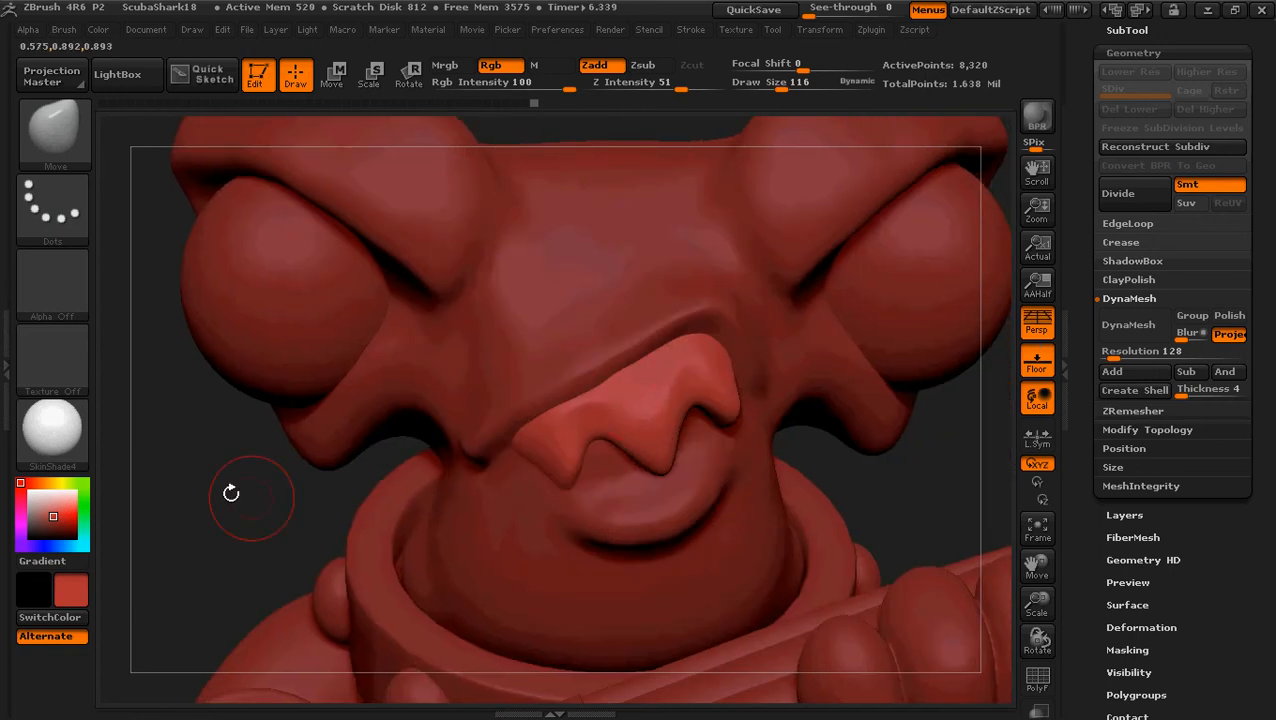
pyautogui.moveTo(265, 487); pyautogui.dragTo(592, 443)
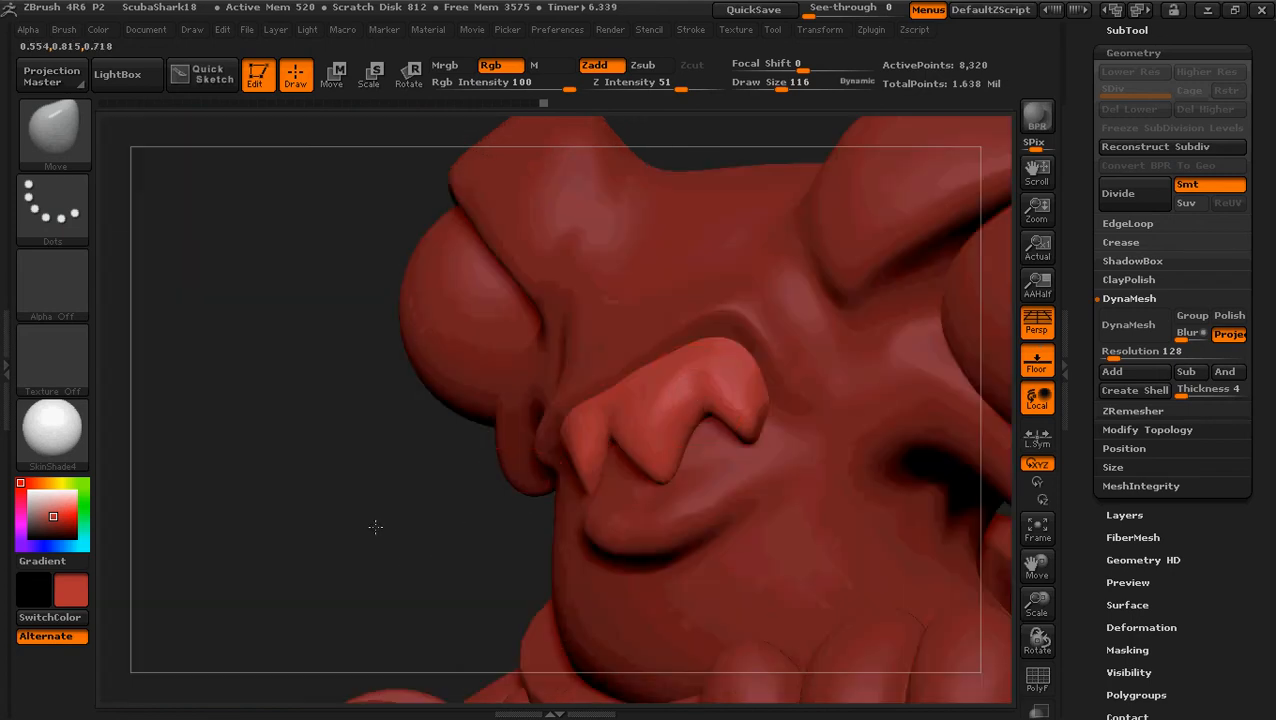
pyautogui.moveTo(375, 527); pyautogui.dragTo(440, 530)
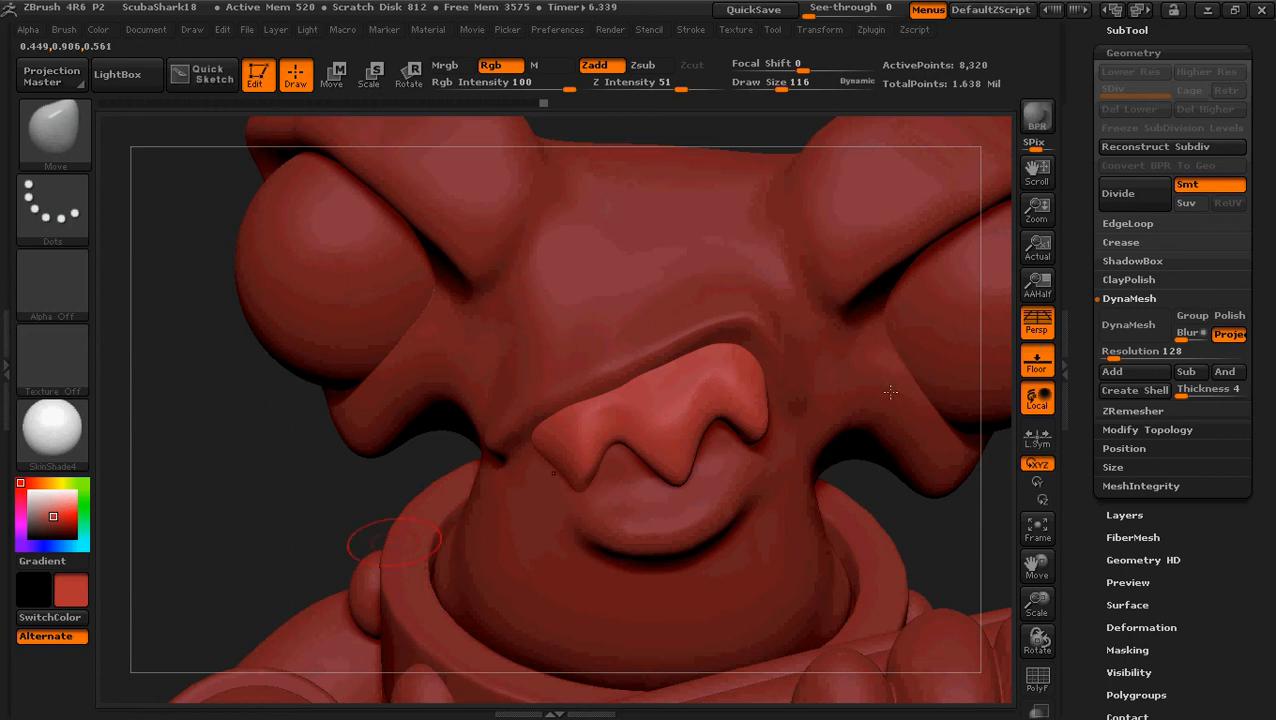
# Step: Choose the Slash3 brush and convert the teeth to a DynaMesh at resolution 128
pyautogui.press('ctrl')
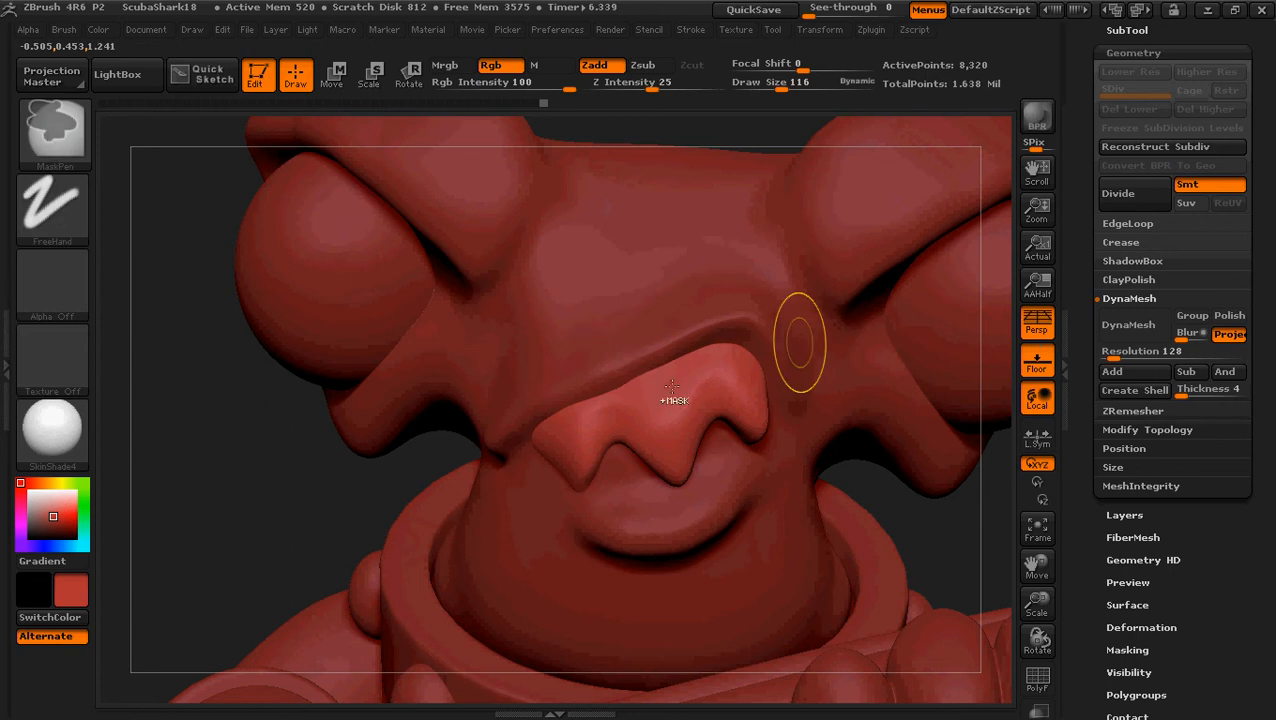
pyautogui.click(52, 130)
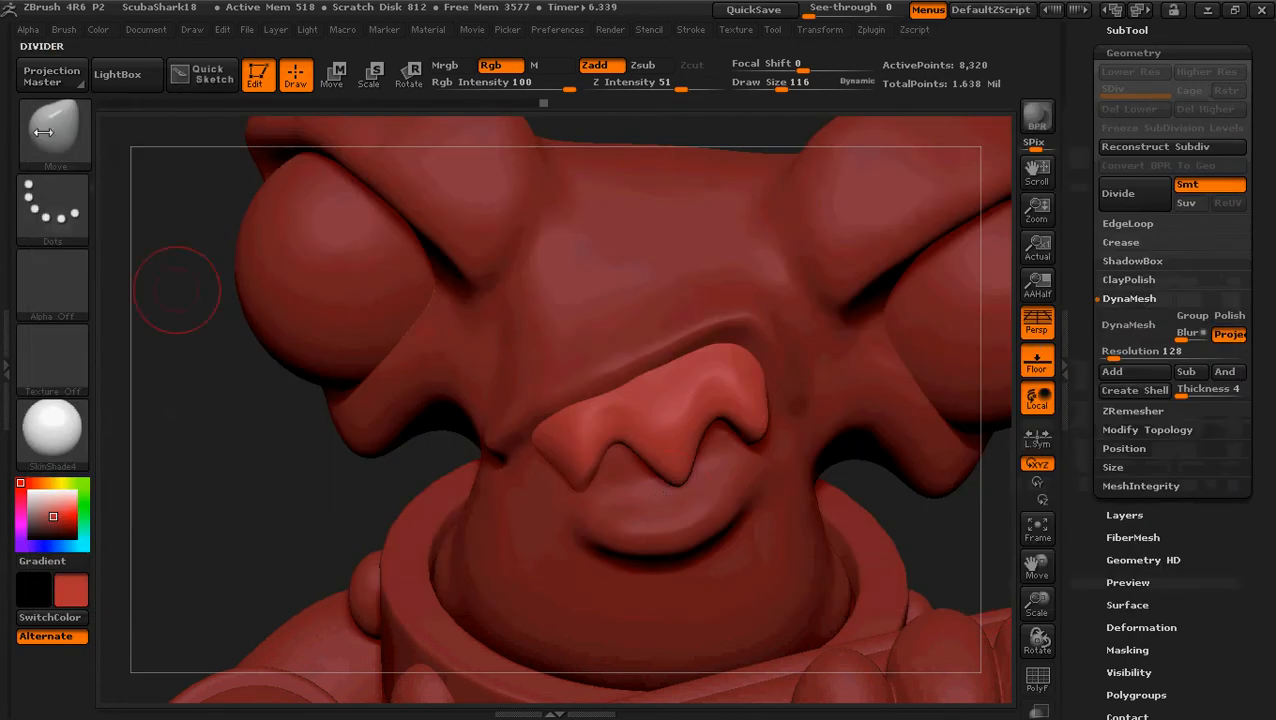
pyautogui.click(57, 128)
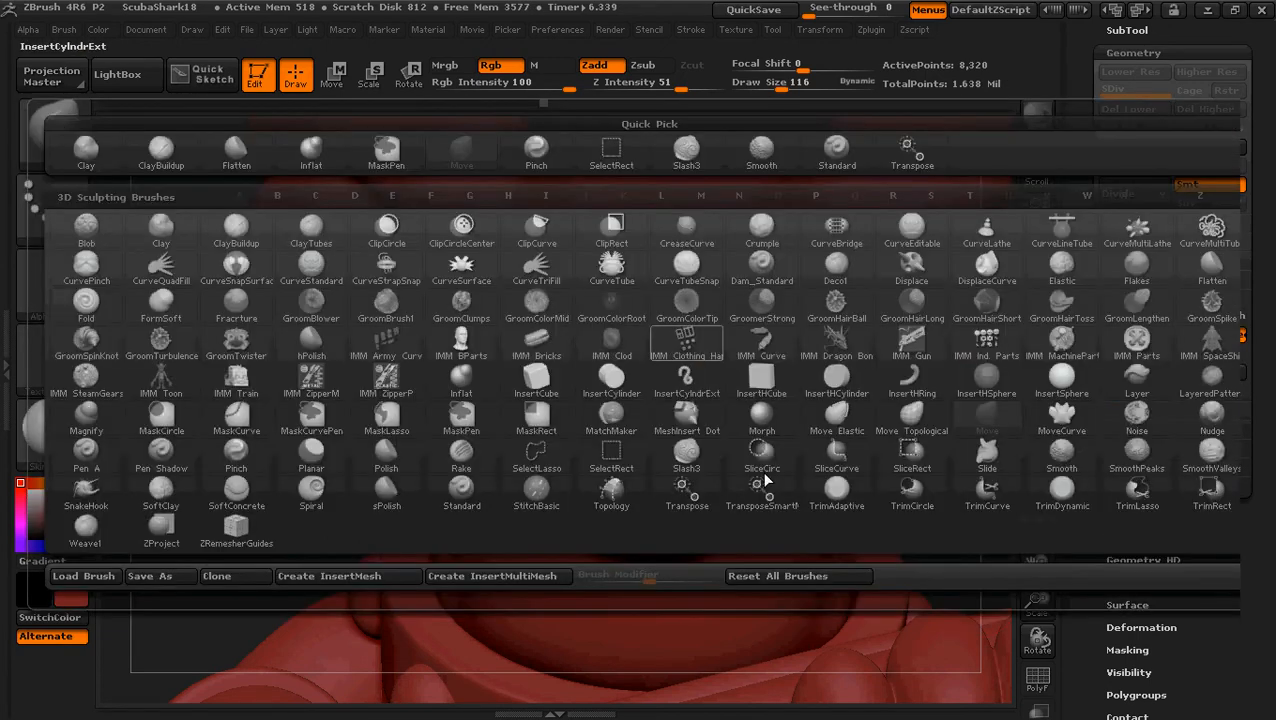
pyautogui.click(686, 452)
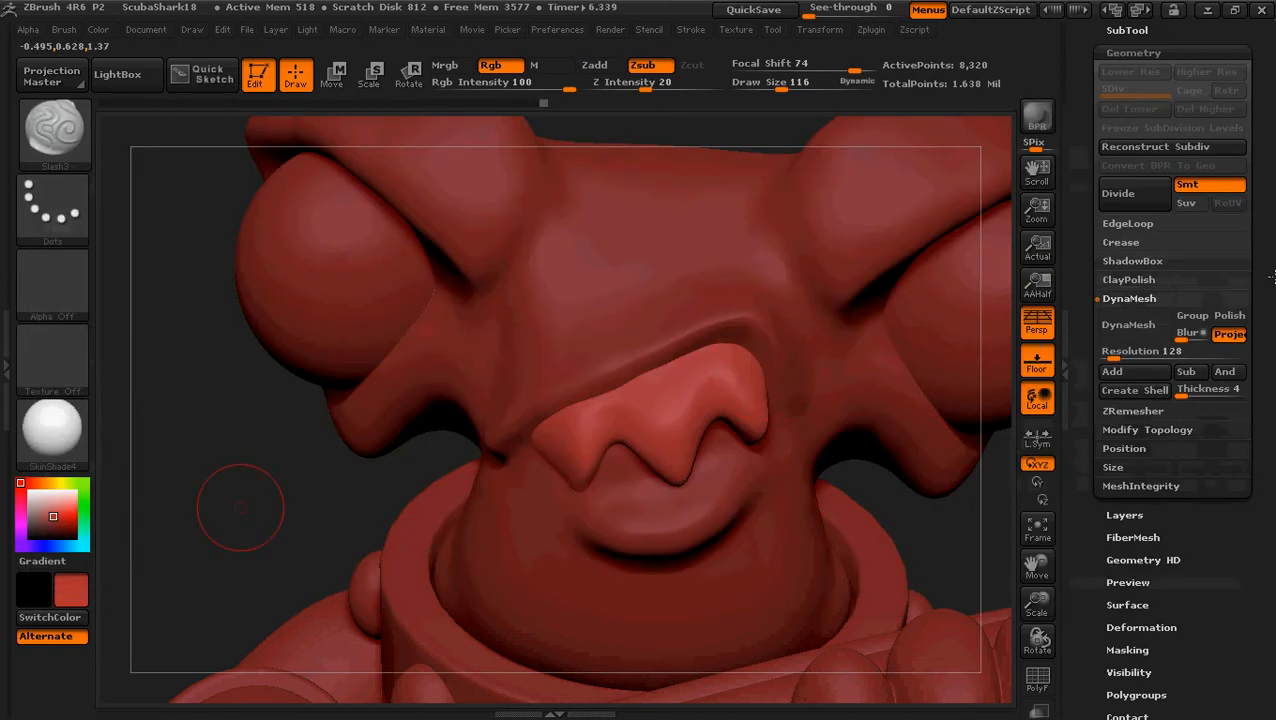
pyautogui.click(1134, 325)
pyautogui.keyDown('ctrl'); pyautogui.moveTo(214, 423); pyautogui.dragTo(234, 488); pyautogui.keyUp('ctrl')
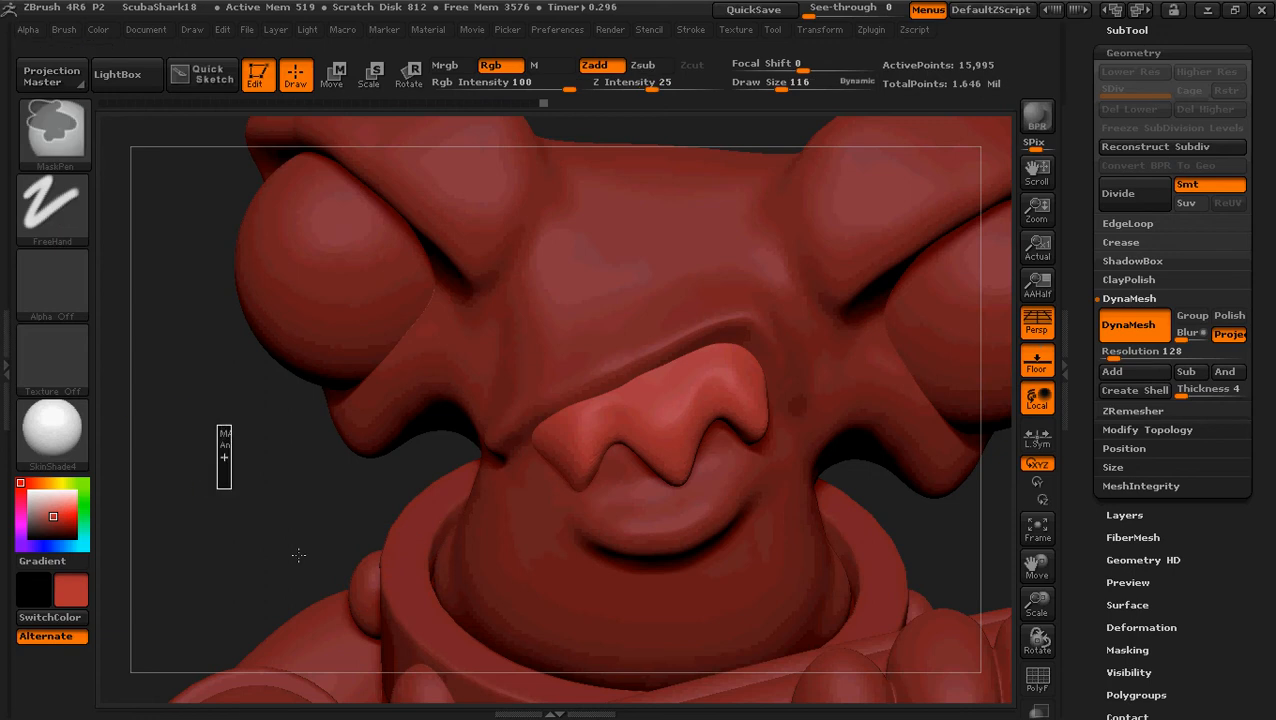
# Step: Carve grooves from the gaps up to the gum line between the three teeth with the Slash3 brush at draw size 60
pyautogui.press('shift')
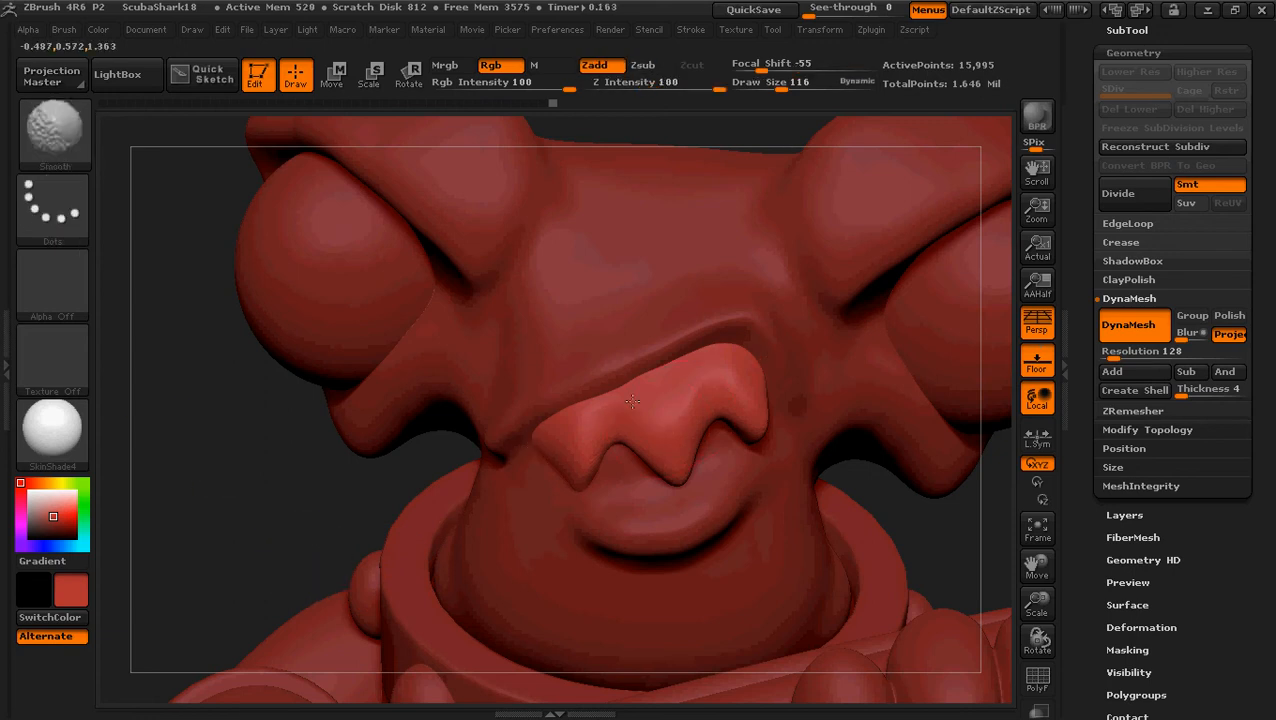
pyautogui.press('[')
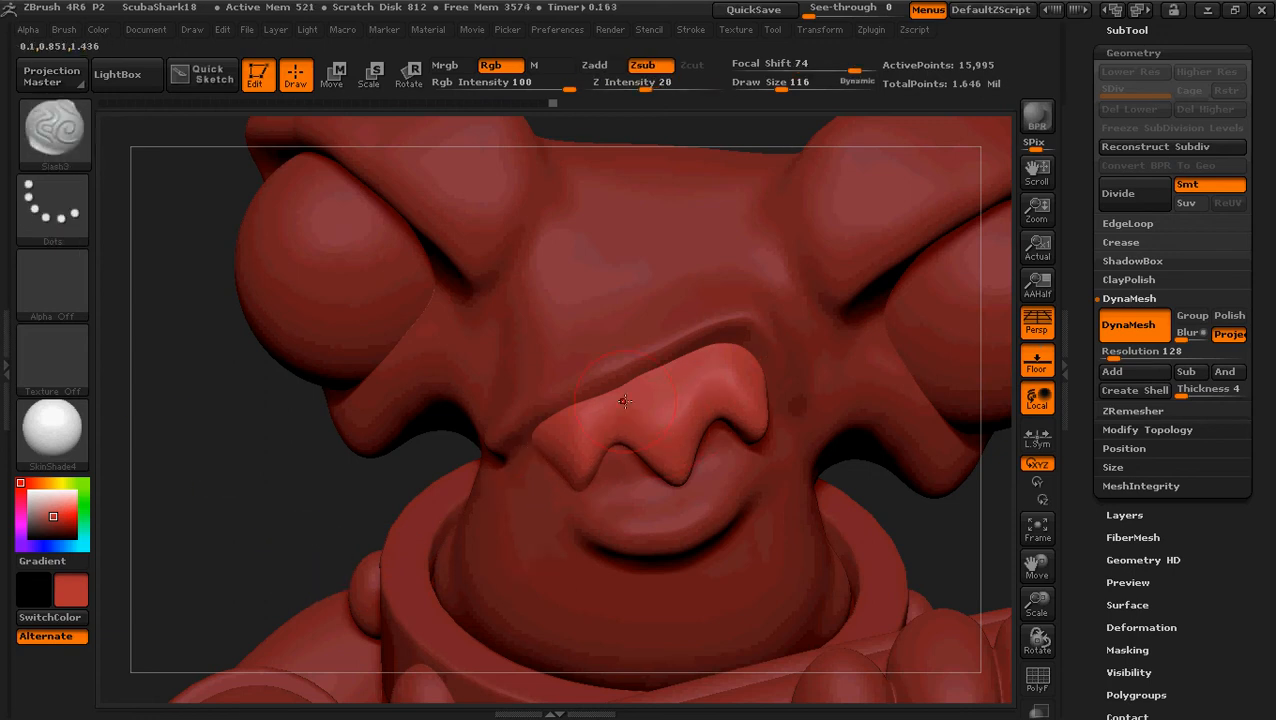
pyautogui.press('[')
pyautogui.press('[')
pyautogui.press('[')
pyautogui.press('[')
pyautogui.press('[')
pyautogui.press('[')
pyautogui.press('[')
pyautogui.press('[')
pyautogui.moveTo(603, 398); pyautogui.dragTo(610, 418)
pyautogui.press(']')
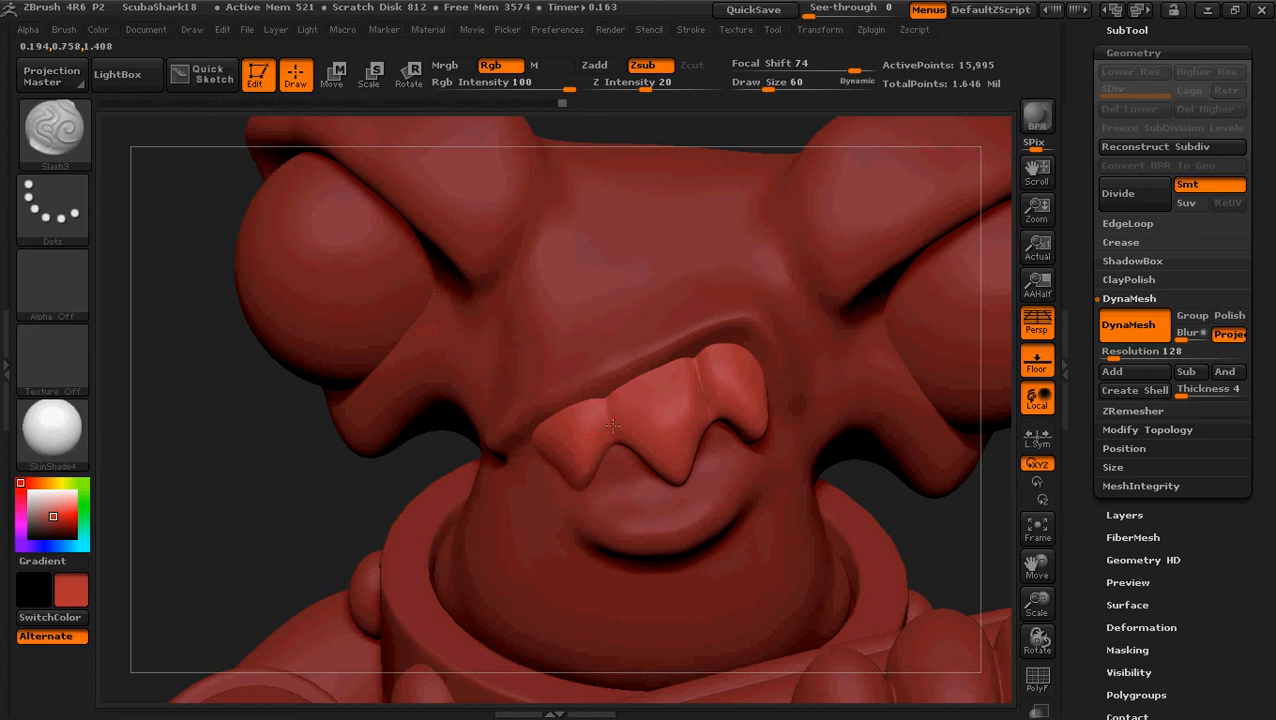
pyautogui.moveTo(290, 501)
pyautogui.mouseDown()
pyautogui.moveTo(265, 535)
pyautogui.moveTo(341, 543)
pyautogui.moveTo(288, 487)
pyautogui.mouseUp()
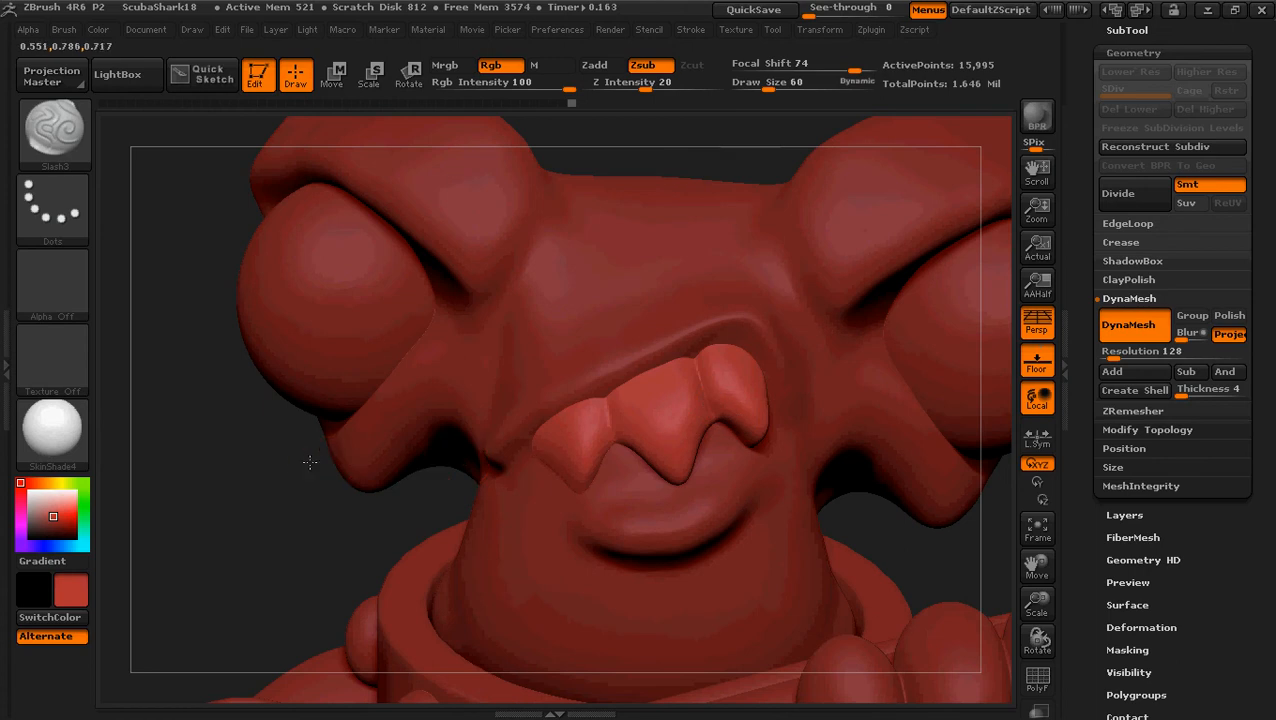
pyautogui.moveTo(306, 513); pyautogui.dragTo(205, 509)
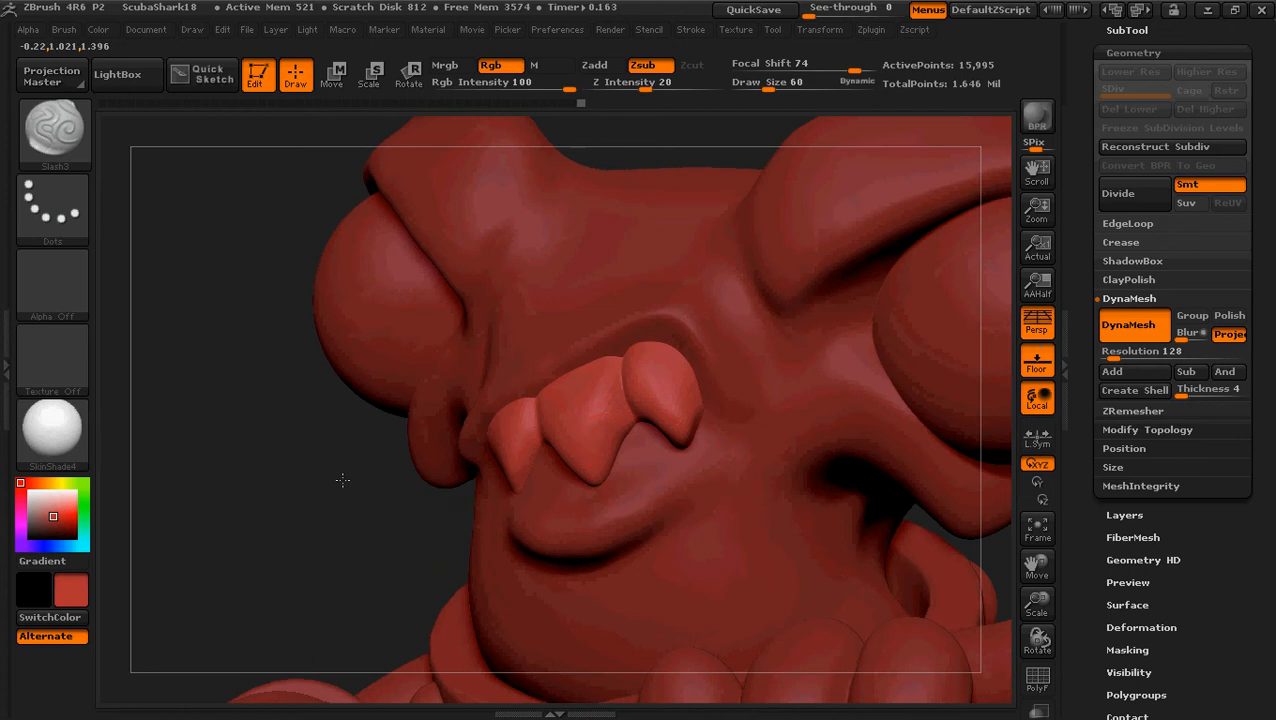
pyautogui.moveTo(342, 478); pyautogui.dragTo(343, 503)
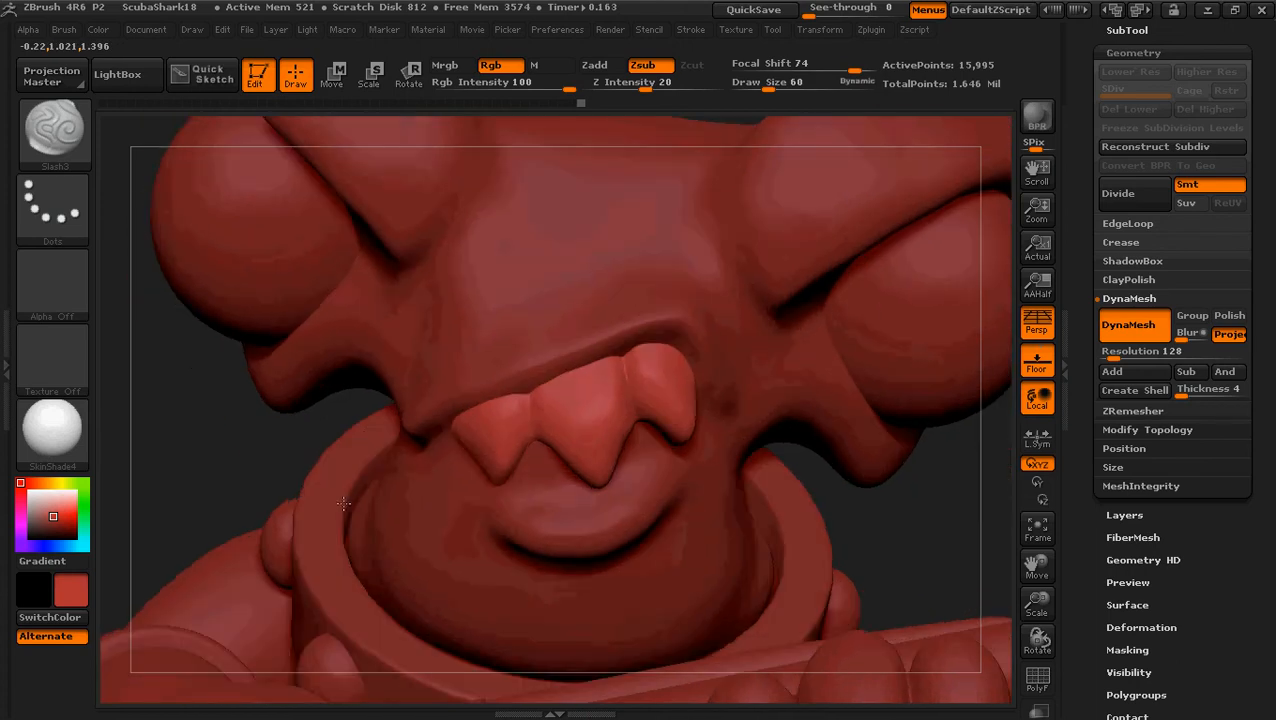
# Step: Plump up the individual teeth with the Inflat brush at draw size 88, undoing an unwanted stroke
pyautogui.click(88, 130)
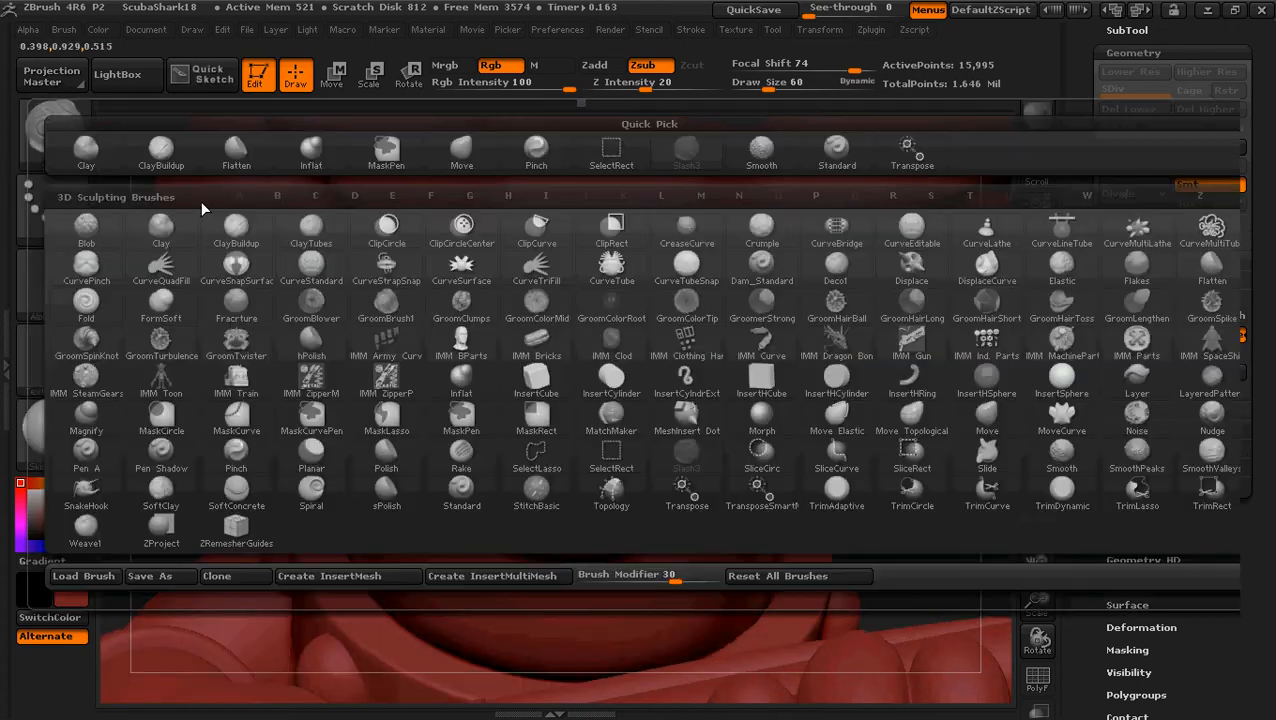
pyautogui.click(468, 148)
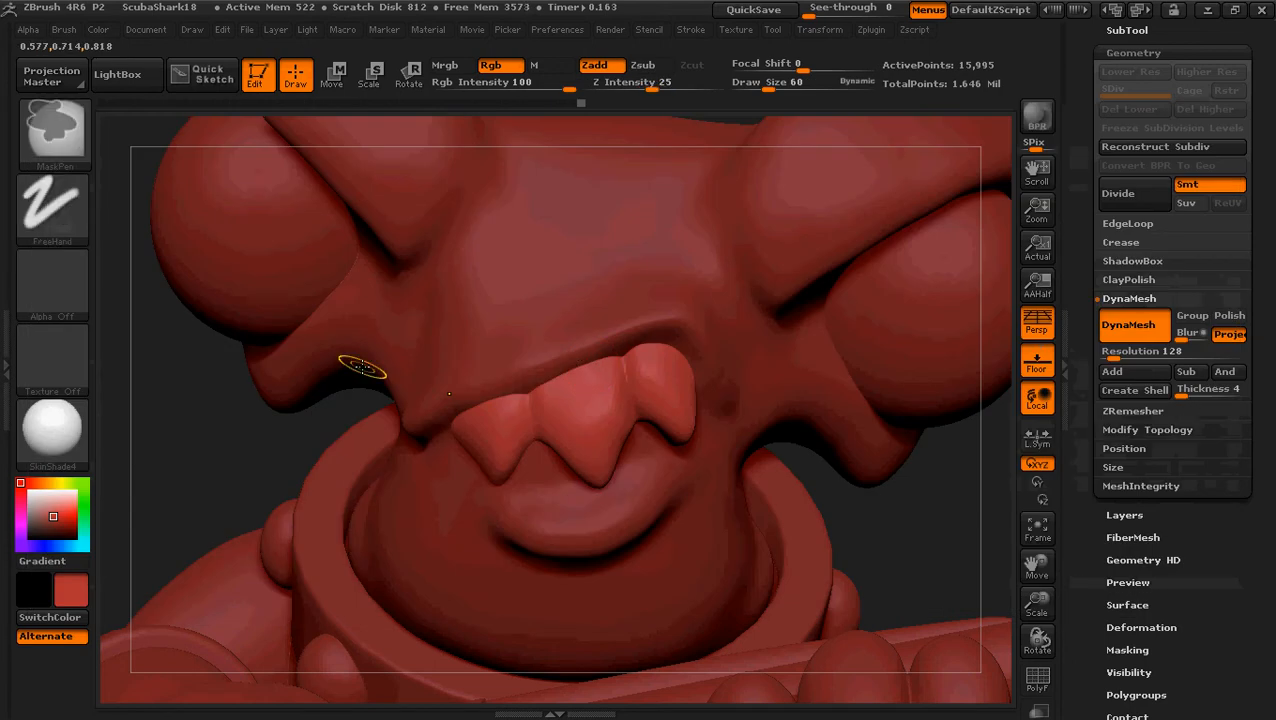
pyautogui.press(']')
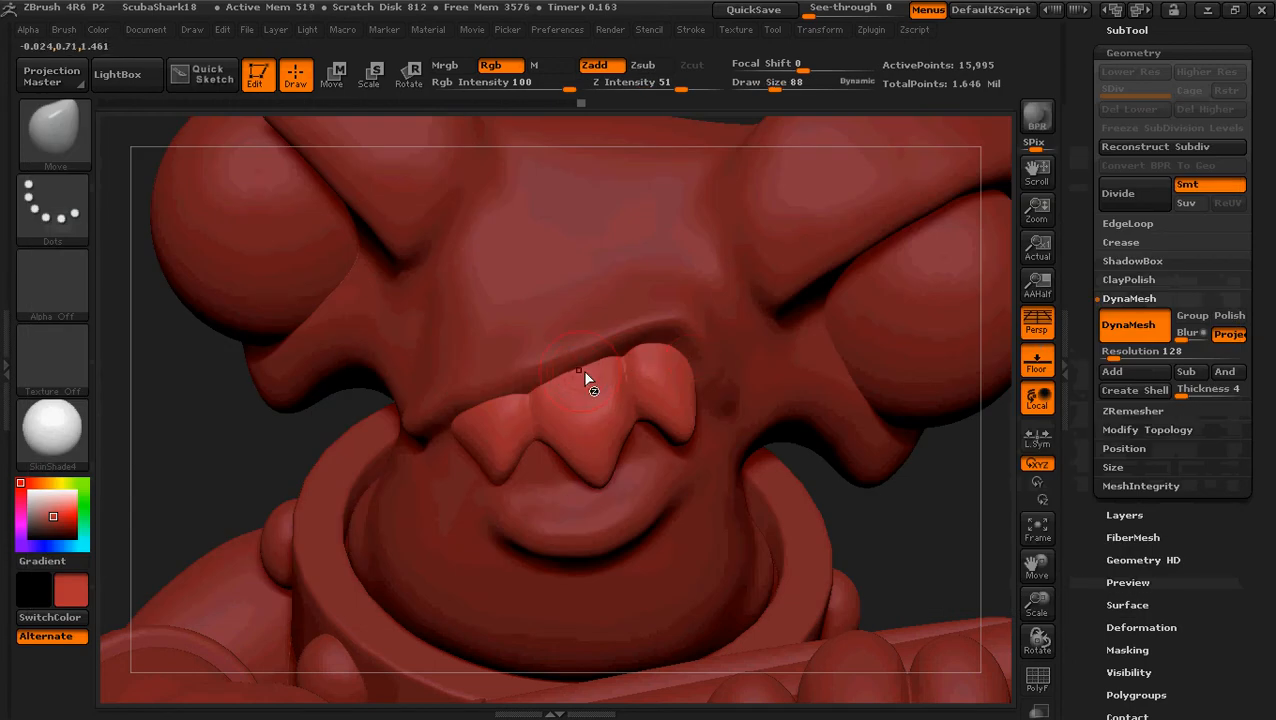
pyautogui.press('b')
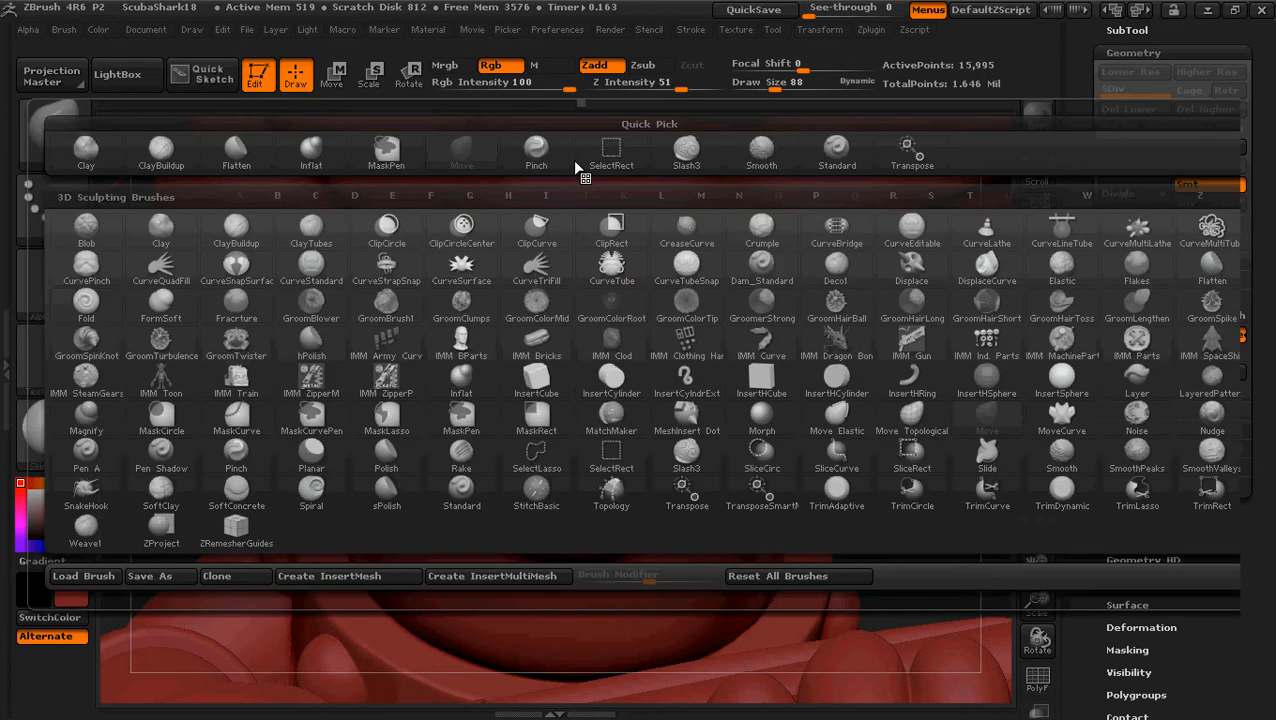
pyautogui.click(368, 150)
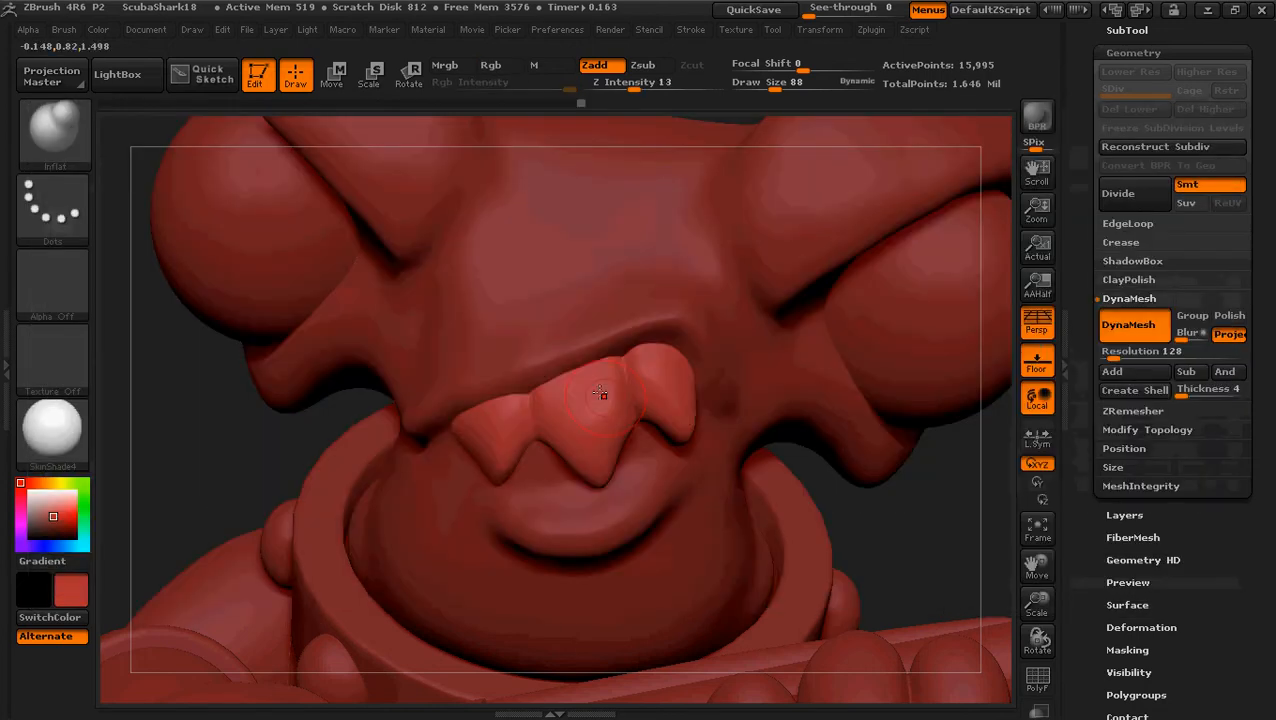
pyautogui.press('ctrl')
pyautogui.moveTo(603, 367); pyautogui.dragTo(655, 375)
pyautogui.hotkey('ctrl', 'z')
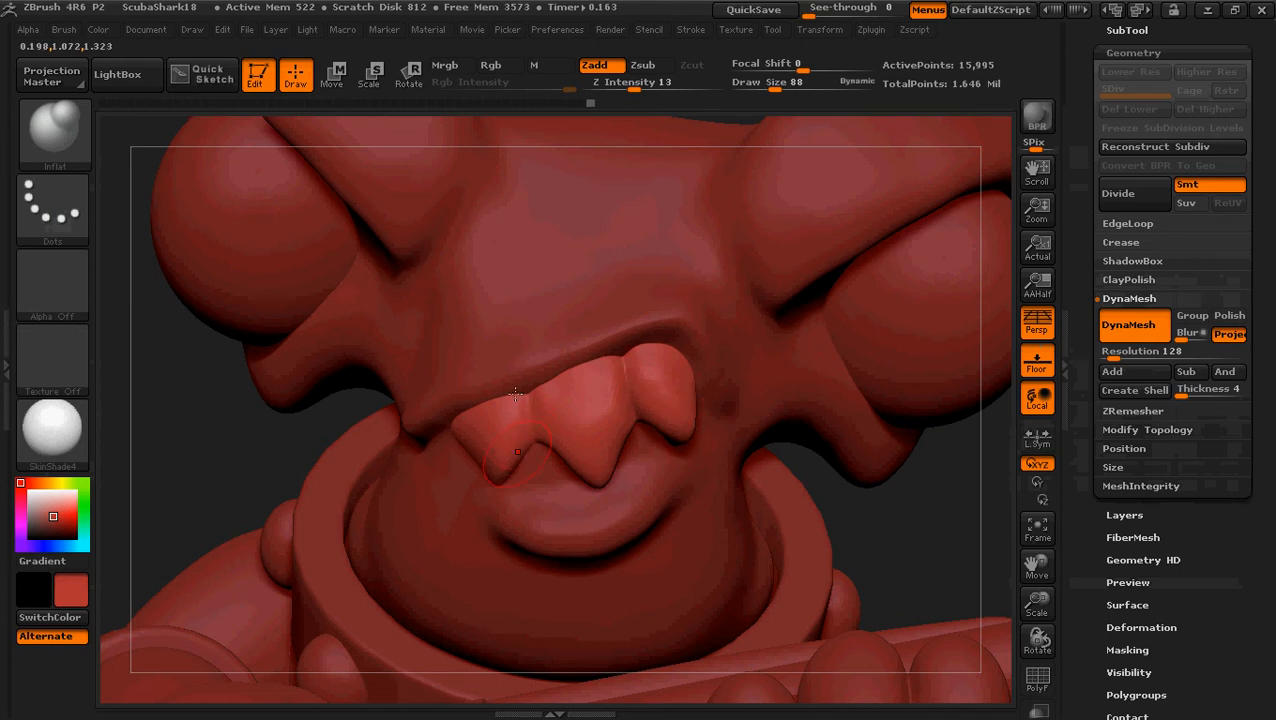
pyautogui.moveTo(492, 432); pyautogui.dragTo(480, 450)
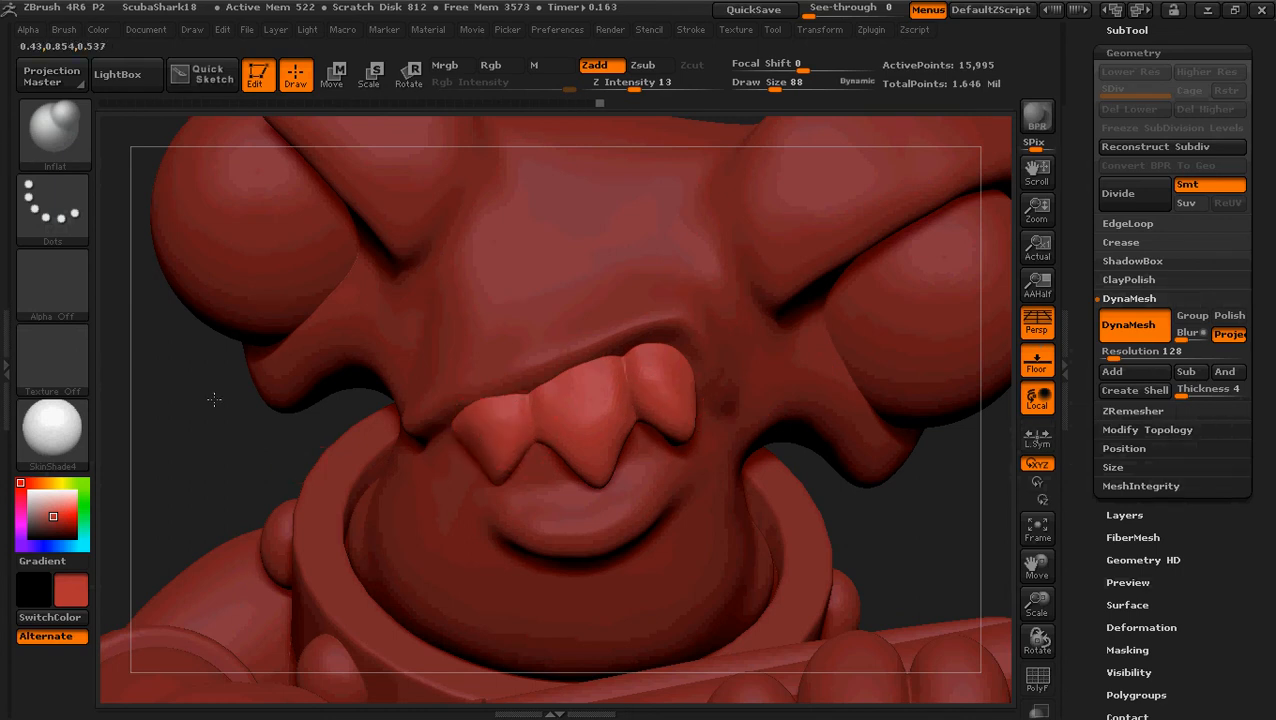
# Step: Round out the upper parts of all three teeth with further Inflat strokes, checking the volume from several angles
pyautogui.moveTo(214, 398)
pyautogui.mouseDown()
pyautogui.moveTo(214, 320)
pyautogui.moveTo(222, 345)
pyautogui.mouseUp()
pyautogui.press('ctrl')
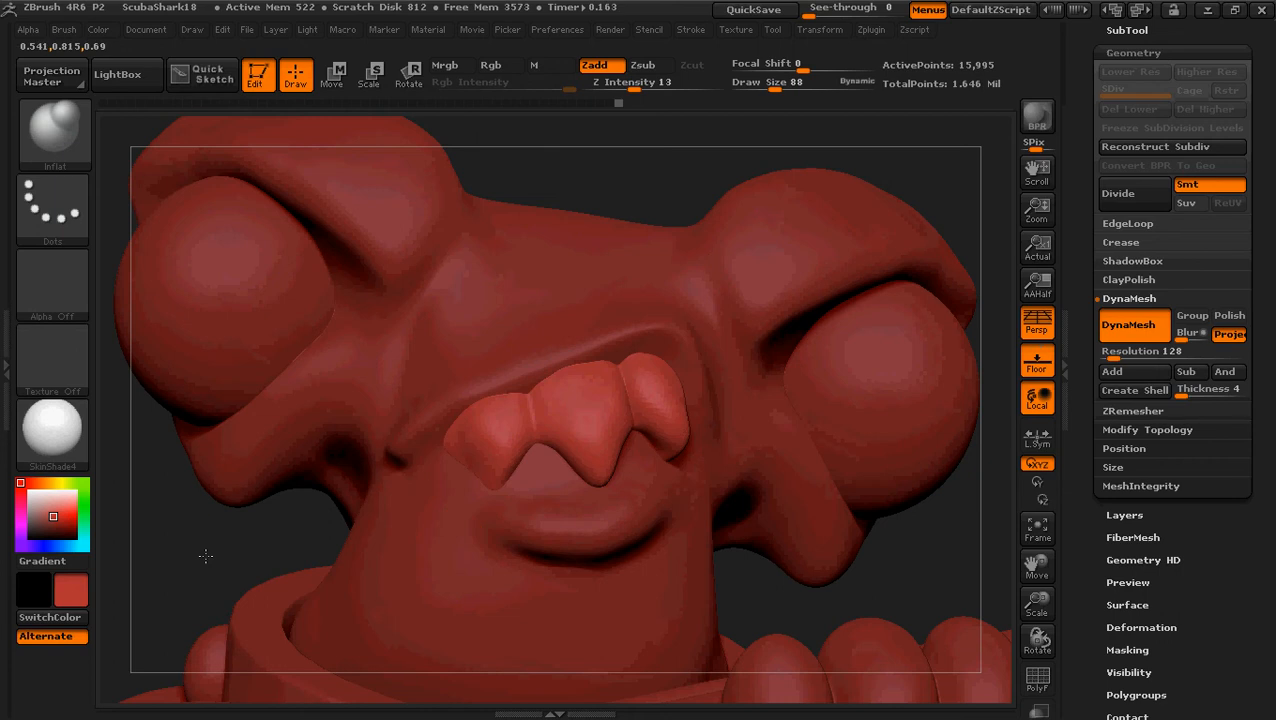
pyautogui.moveTo(205, 549); pyautogui.dragTo(199, 557)
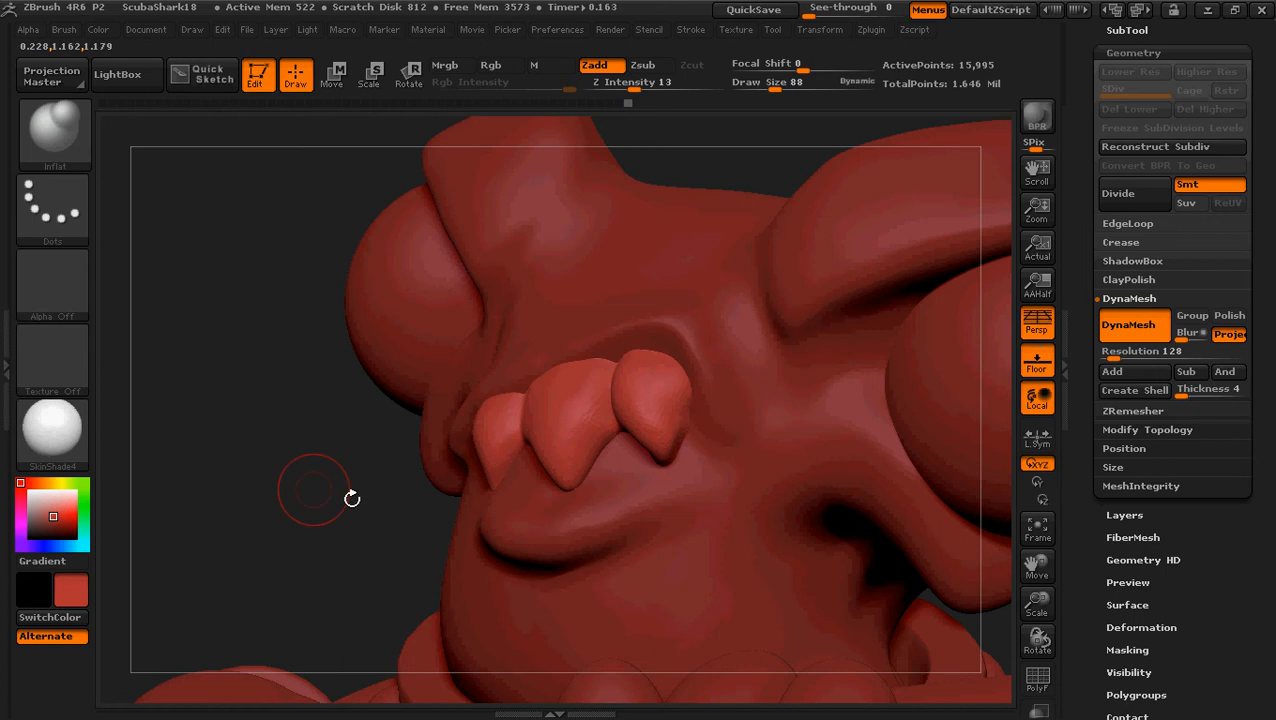
pyautogui.moveTo(347, 498)
pyautogui.mouseDown()
pyautogui.moveTo(700, 400)
pyautogui.moveTo(688, 420)
pyautogui.mouseUp()
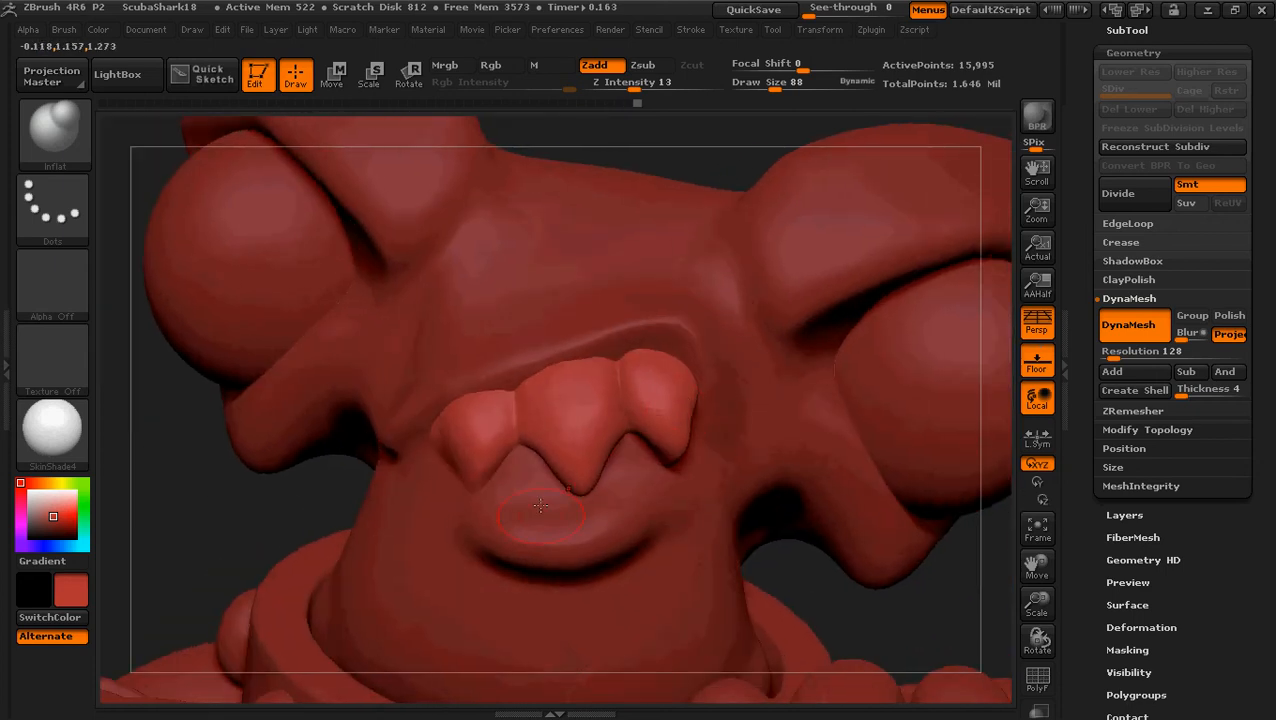
pyautogui.moveTo(228, 498); pyautogui.dragTo(262, 520)
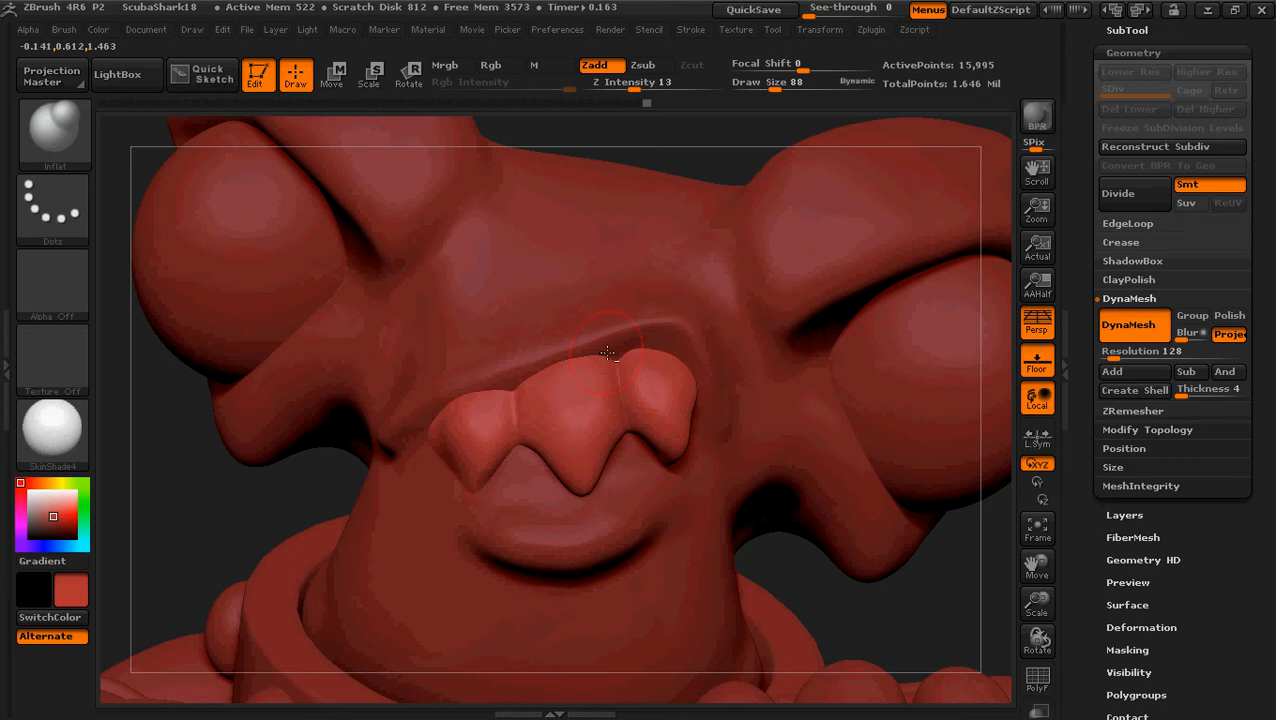
pyautogui.moveTo(650, 321)
pyautogui.mouseDown()
pyautogui.moveTo(617, 352)
pyautogui.moveTo(500, 369)
pyautogui.mouseUp()
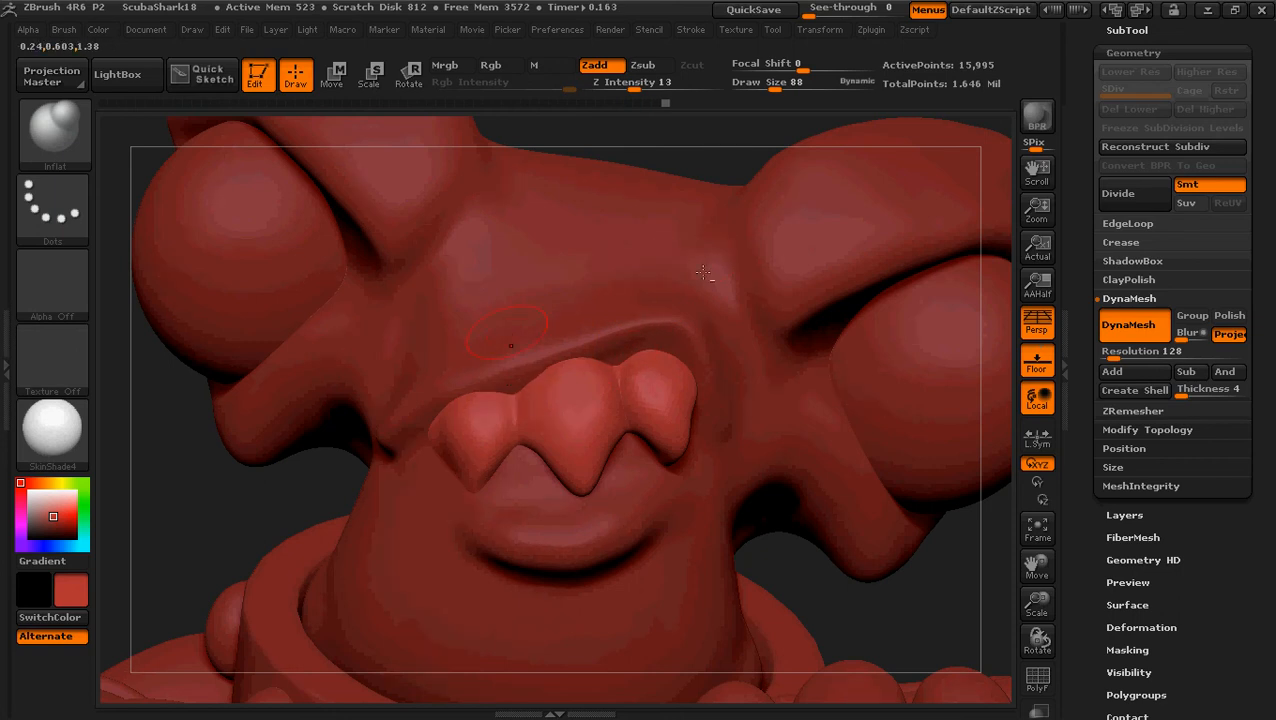
pyautogui.moveTo(258, 521); pyautogui.dragTo(419, 500)
pyautogui.moveTo(419, 440); pyautogui.dragTo(440, 418)
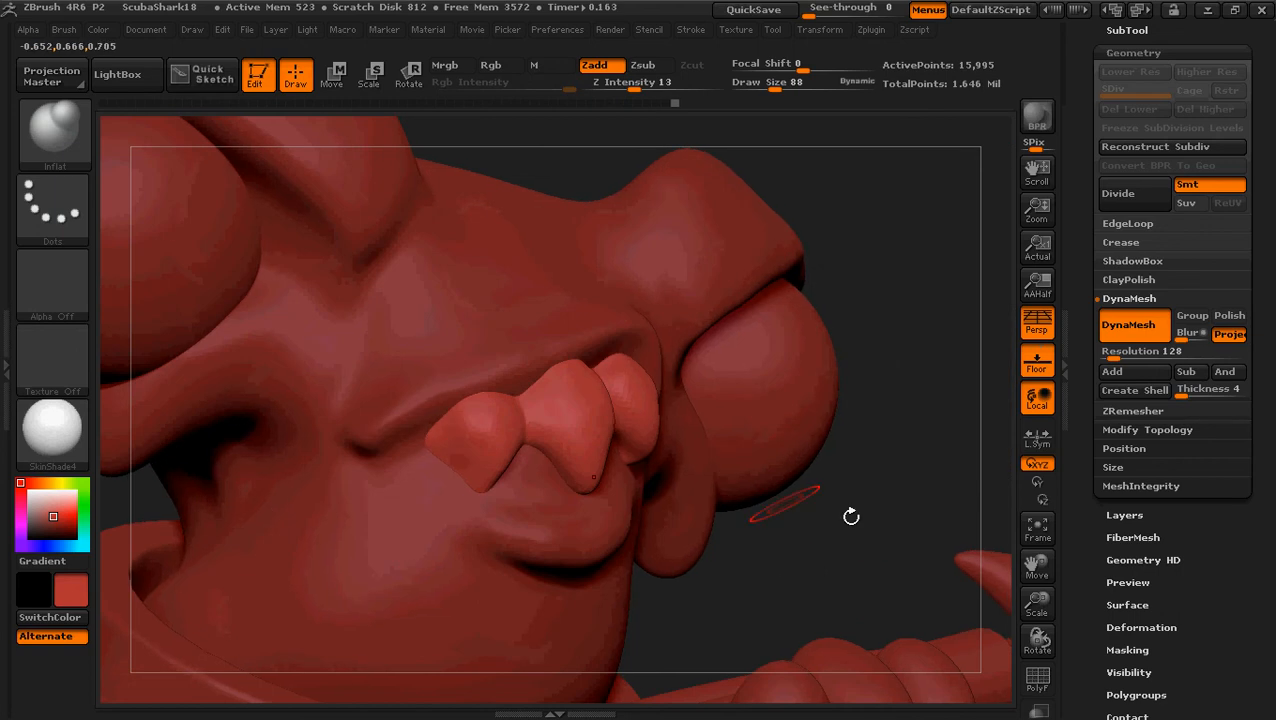
pyautogui.moveTo(849, 516)
pyautogui.mouseDown()
pyautogui.moveTo(797, 504)
pyautogui.moveTo(940, 508)
pyautogui.mouseUp()
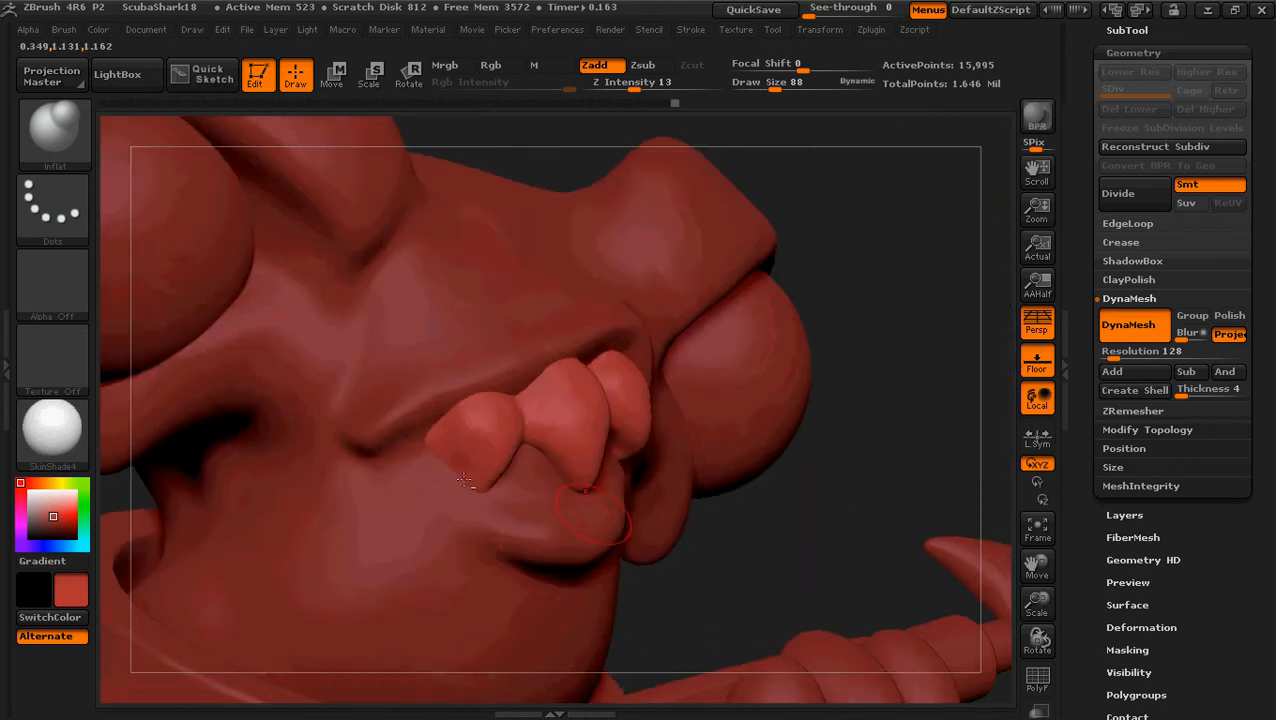
pyautogui.moveTo(789, 504); pyautogui.dragTo(762, 410)
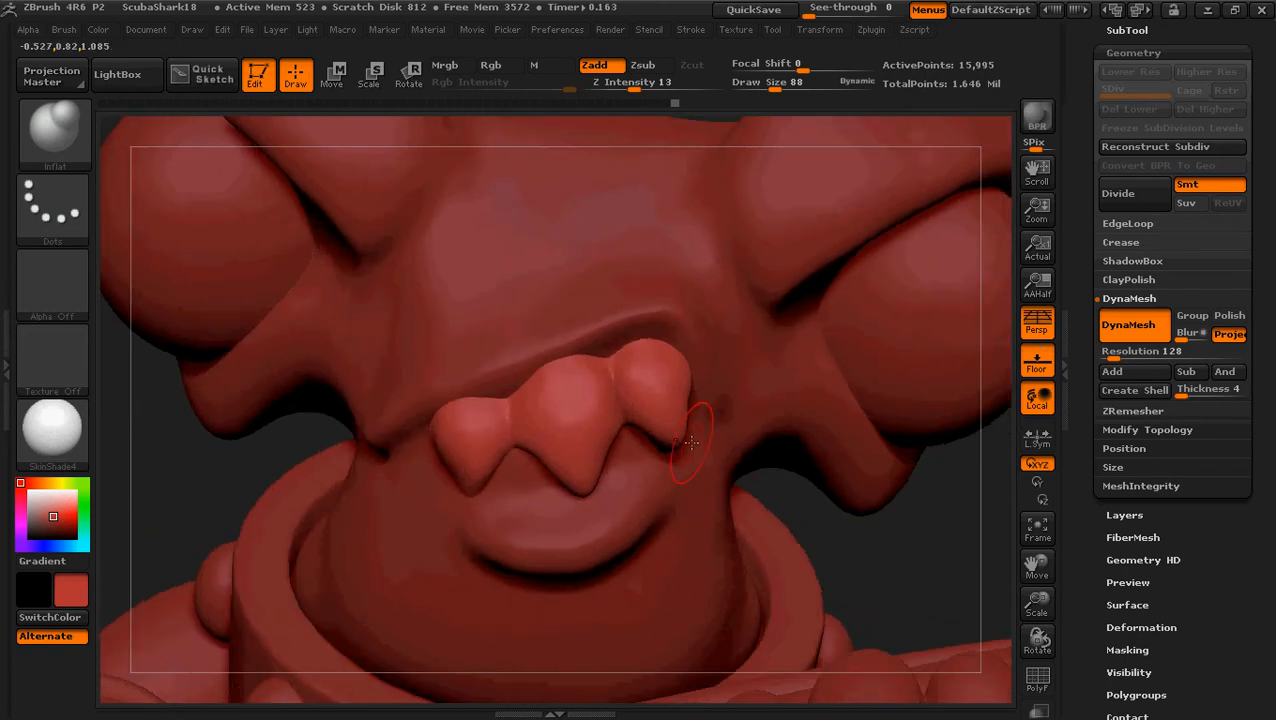
# Step: Switch to the Move brush and adjust the outlines of the three teeth at draw size 88
pyautogui.click(70, 140)
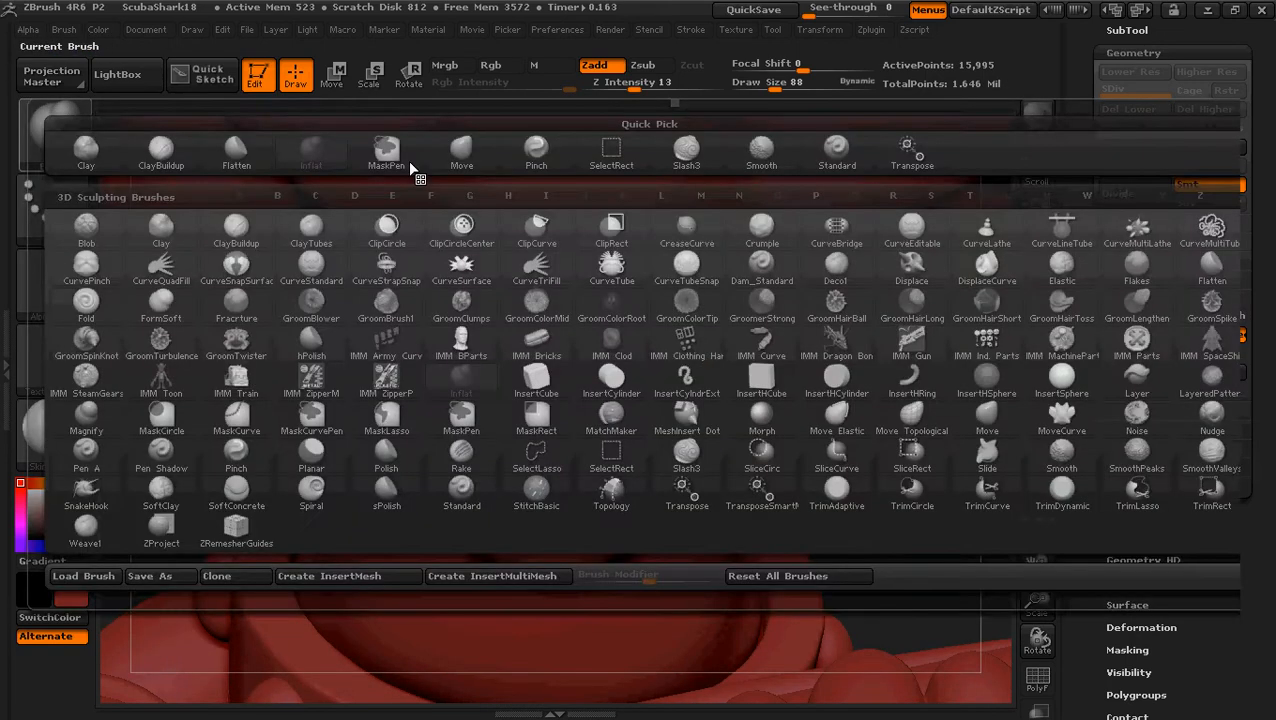
pyautogui.click(408, 155)
pyautogui.moveTo(906, 550)
pyautogui.mouseDown()
pyautogui.moveTo(780, 520)
pyautogui.moveTo(638, 451)
pyautogui.mouseUp()
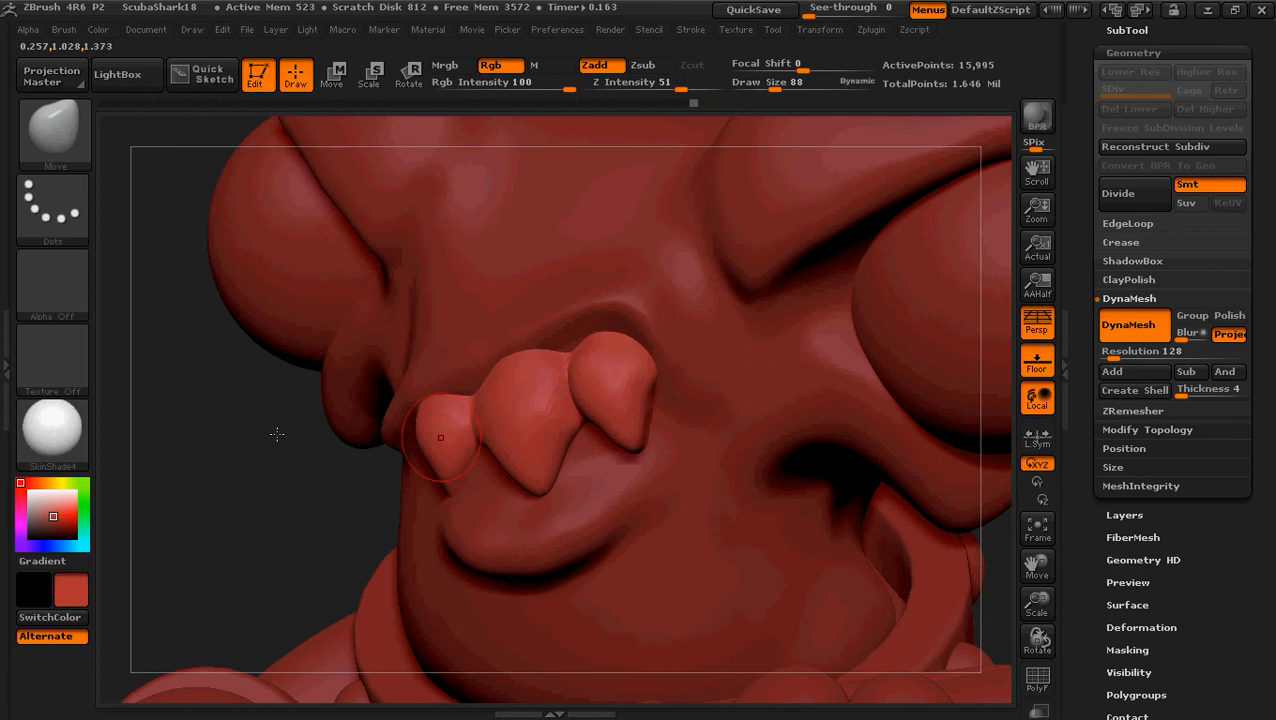
pyautogui.moveTo(154, 440); pyautogui.dragTo(365, 412)
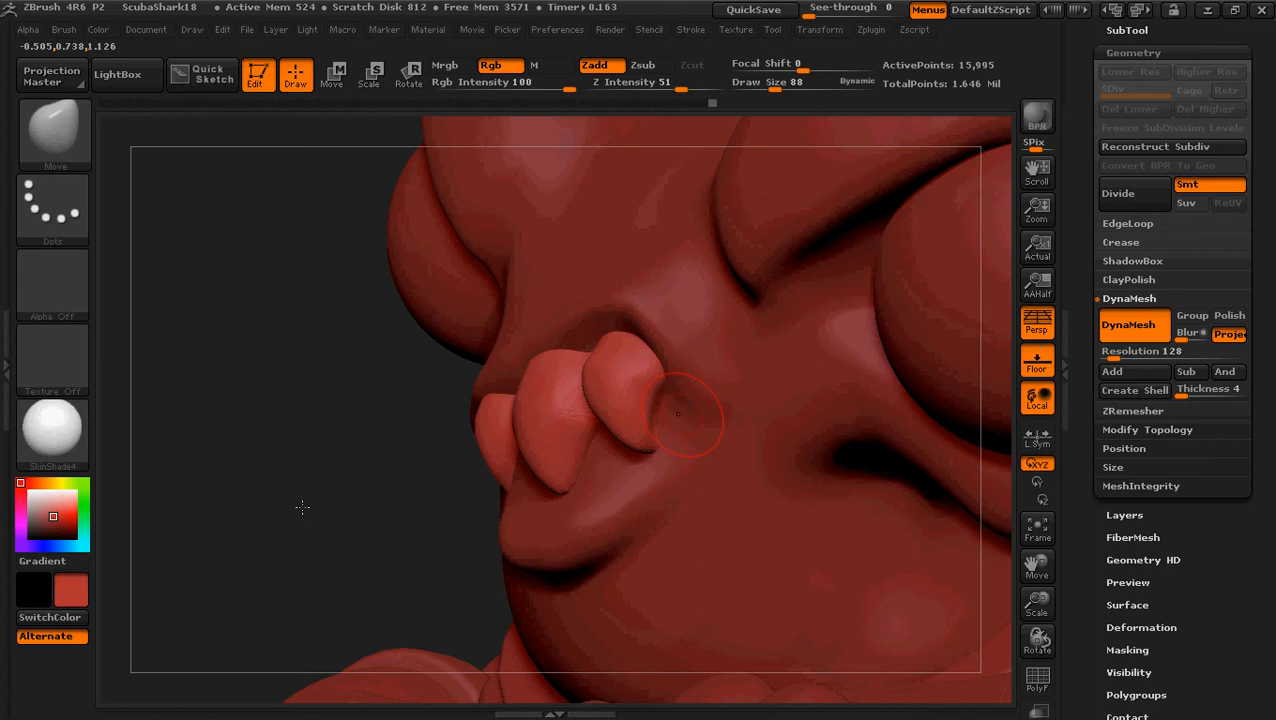
pyautogui.moveTo(305, 507)
pyautogui.mouseDown()
pyautogui.moveTo(305, 484)
pyautogui.moveTo(278, 486)
pyautogui.mouseUp()
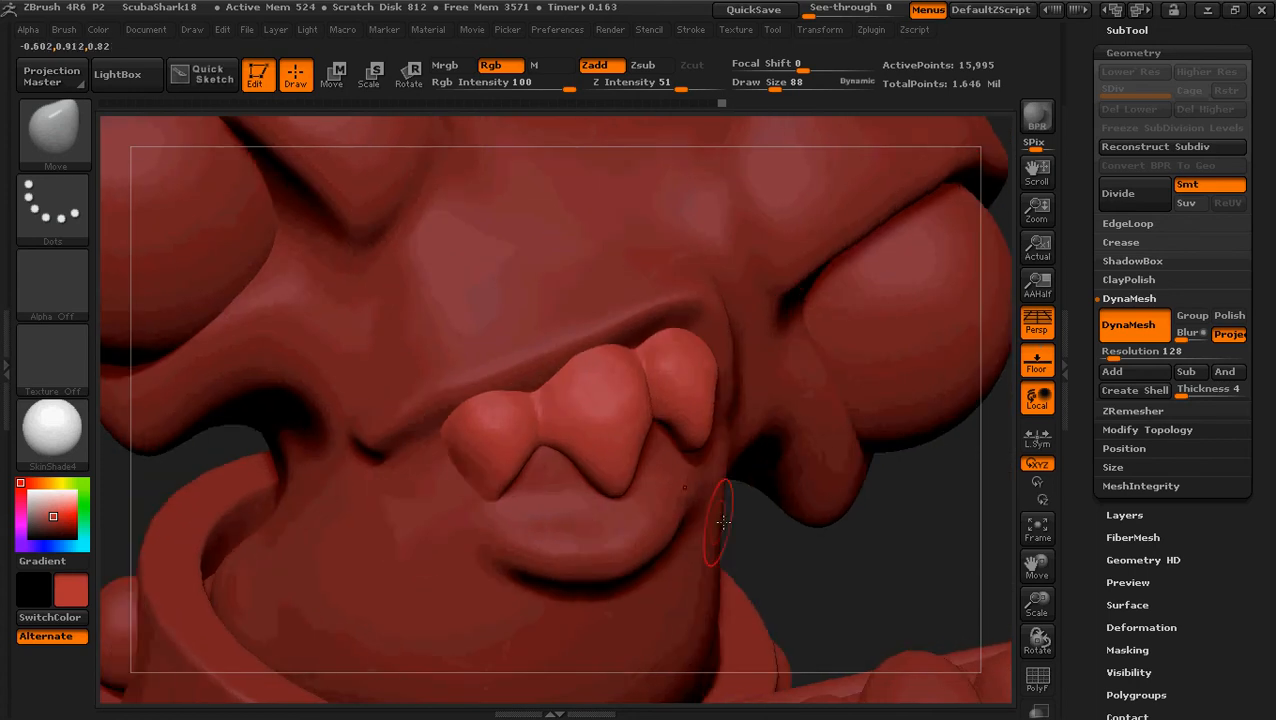
# Step: Push the lower edges and tips of the teeth into cleaner points with the Move brush
pyautogui.moveTo(196, 465); pyautogui.dragTo(520, 466)
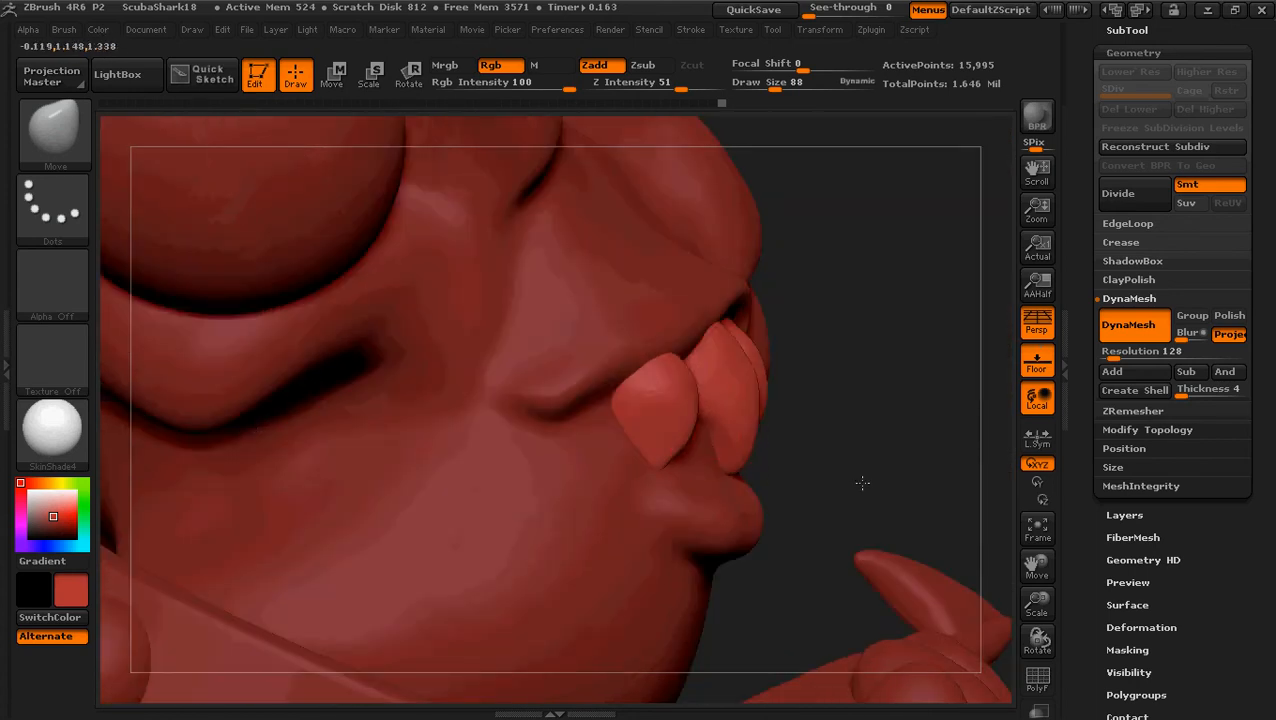
pyautogui.moveTo(862, 483); pyautogui.dragTo(712, 475)
pyautogui.press('ctrl')
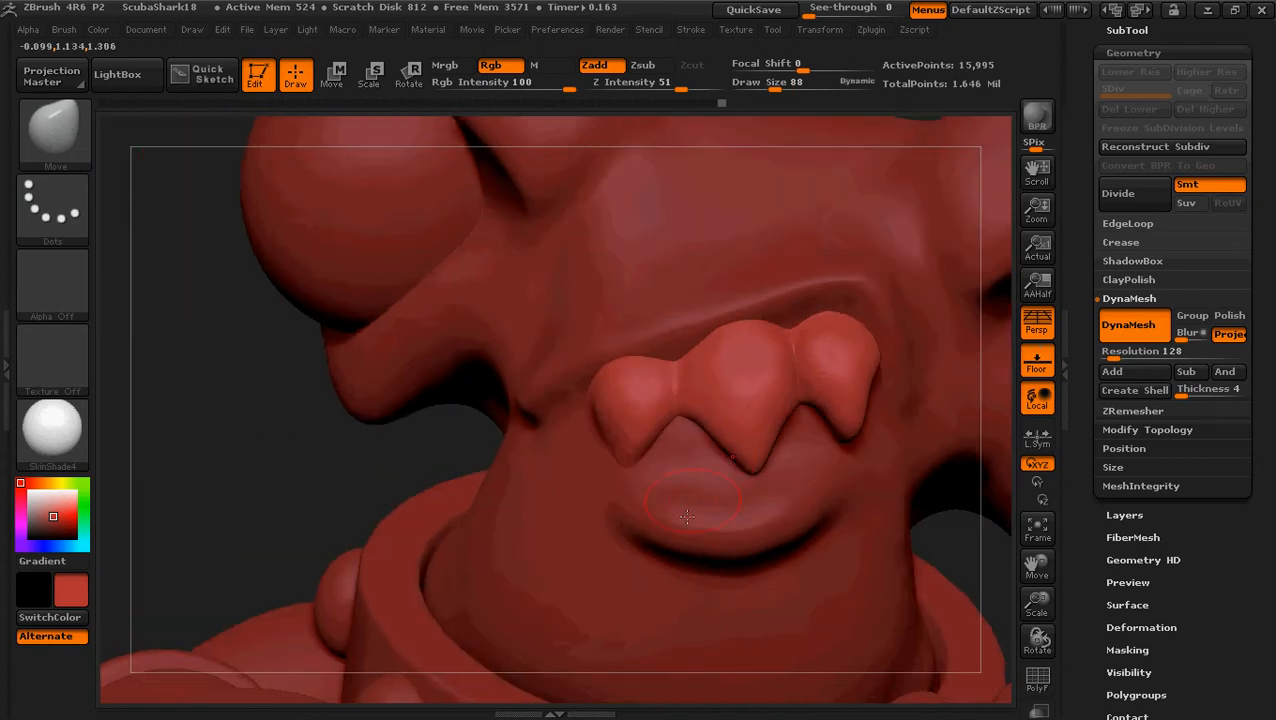
pyautogui.moveTo(231, 451); pyautogui.dragTo(211, 456)
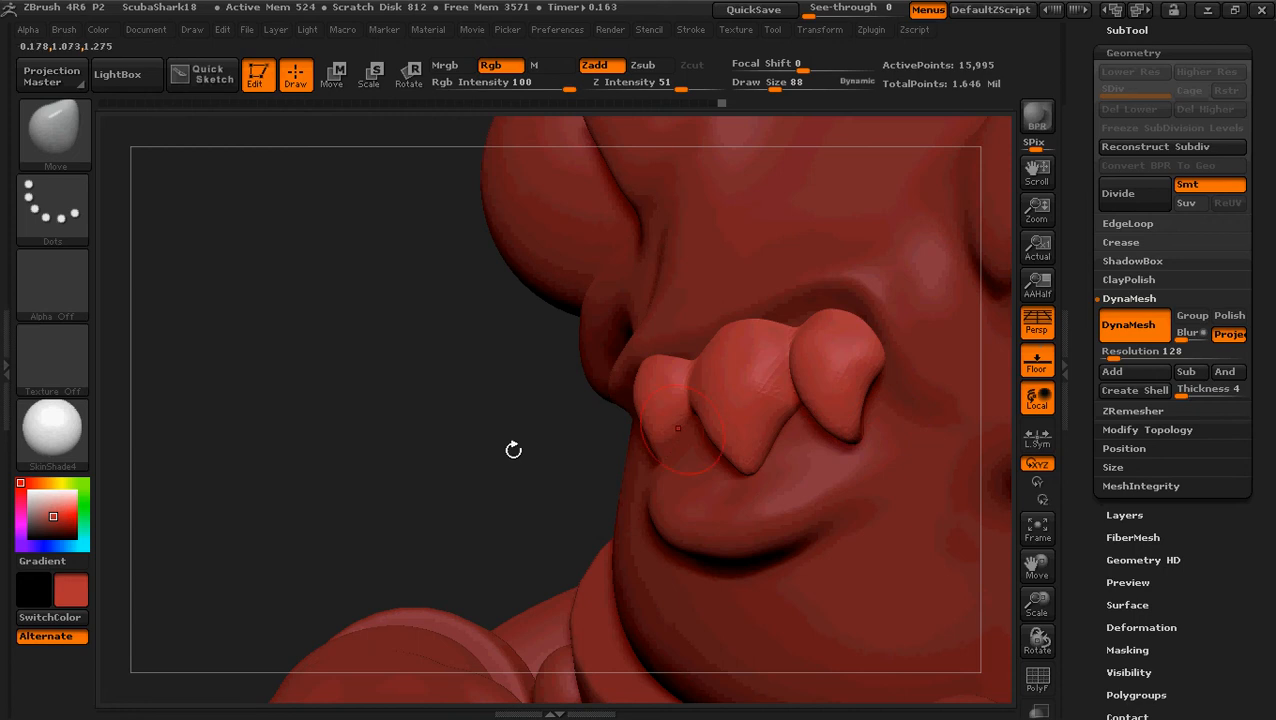
pyautogui.moveTo(513, 450)
pyautogui.mouseDown()
pyautogui.moveTo(463, 468)
pyautogui.moveTo(500, 440)
pyautogui.mouseUp()
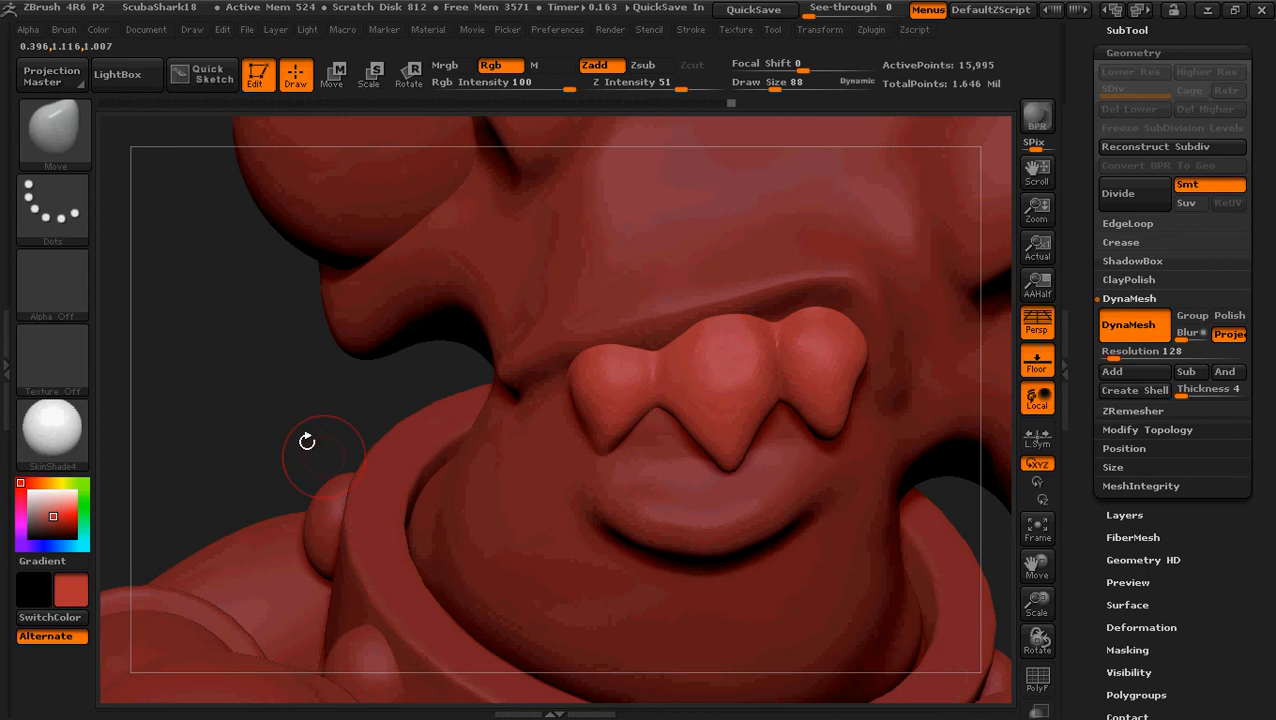
pyautogui.moveTo(308, 441); pyautogui.dragTo(262, 400)
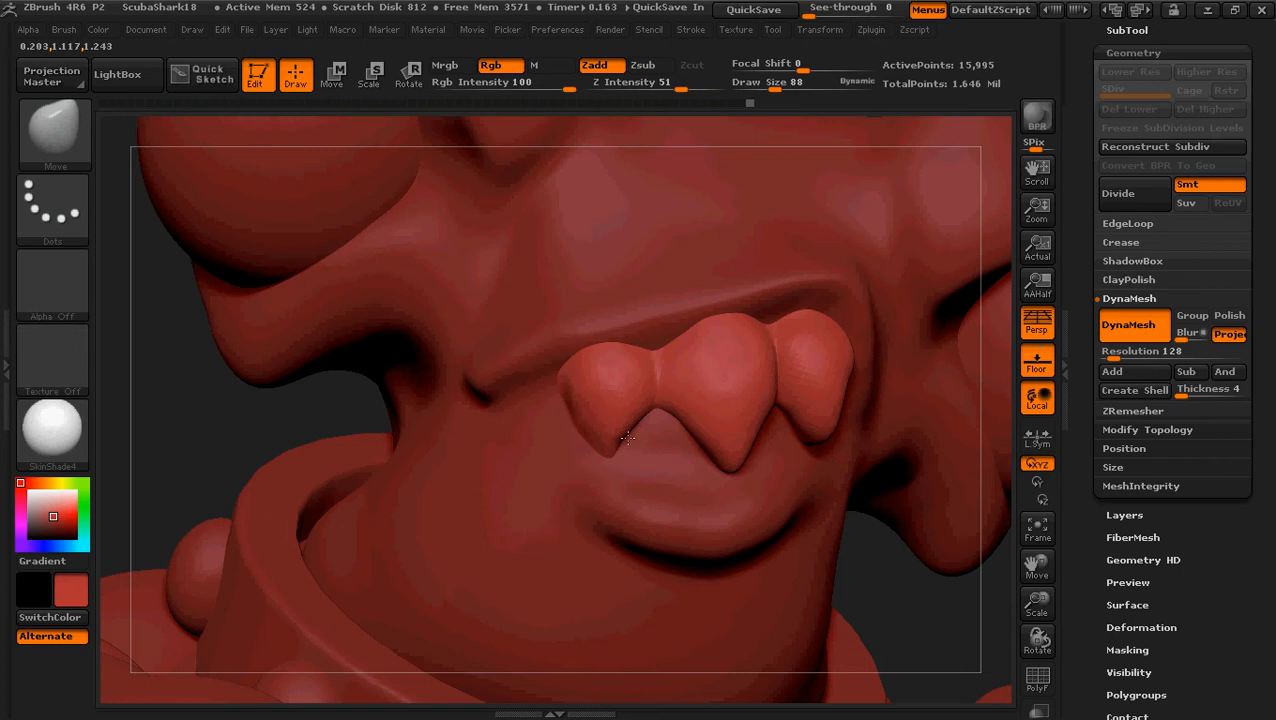
# Step: Try reshaping the middle tooth's edge with the Move brush at draw sizes 88 and 136, undoing the strokes
pyautogui.moveTo(908, 586)
pyautogui.mouseDown()
pyautogui.moveTo(854, 587)
pyautogui.moveTo(890, 590)
pyautogui.moveTo(912, 650)
pyautogui.mouseUp()
pyautogui.moveTo(698, 410); pyautogui.dragTo(683, 427)
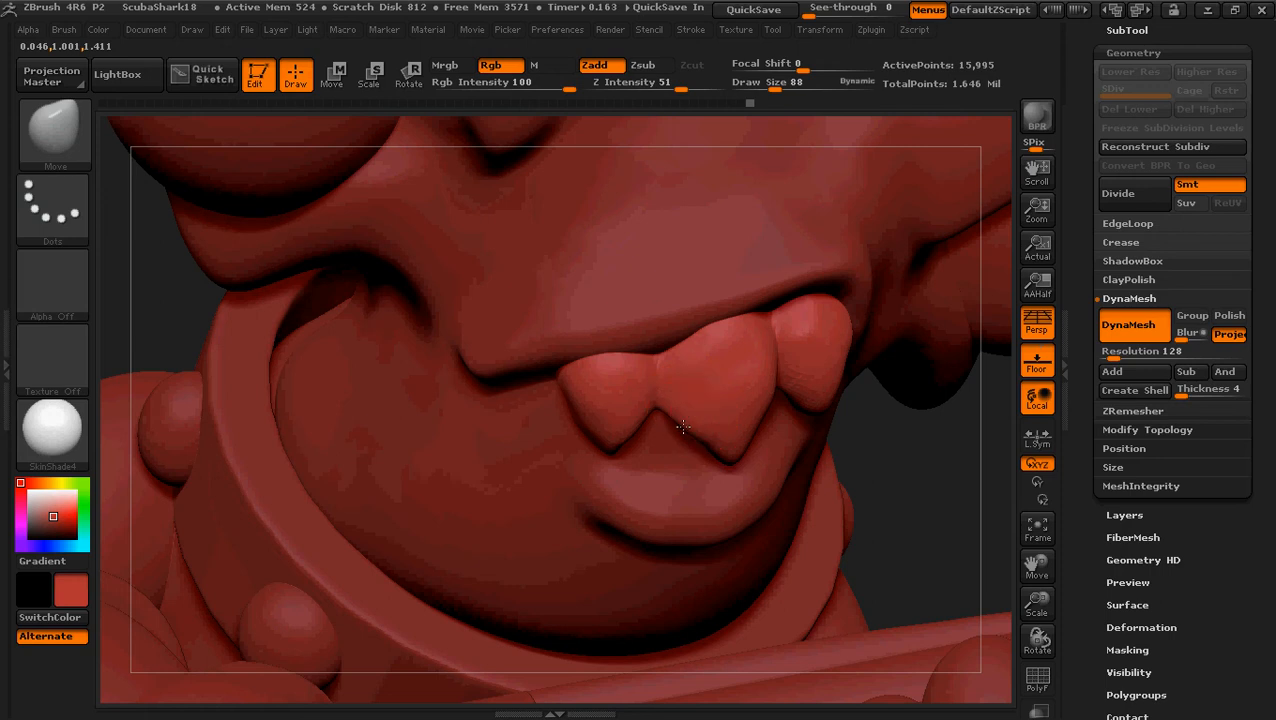
pyautogui.hotkey('ctrl', 'z')
pyautogui.press(']')
pyautogui.moveTo(700, 428)
pyautogui.mouseDown()
pyautogui.moveTo(695, 441)
pyautogui.moveTo(703, 418)
pyautogui.mouseUp()
pyautogui.hotkey('ctrl', 'z')
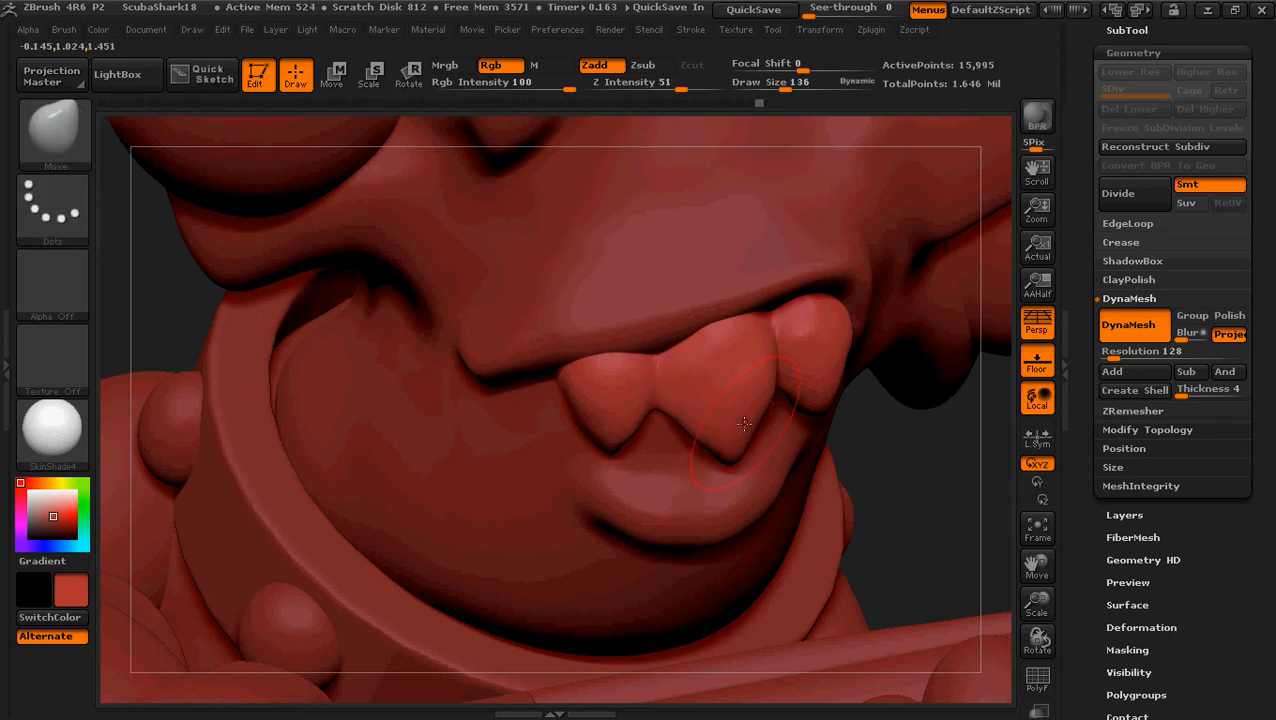
pyautogui.hotkey('ctrl', 'z')
# Step: Refine the tips and side edges of the three teeth with the Move brush at draw size 120
pyautogui.press('[')
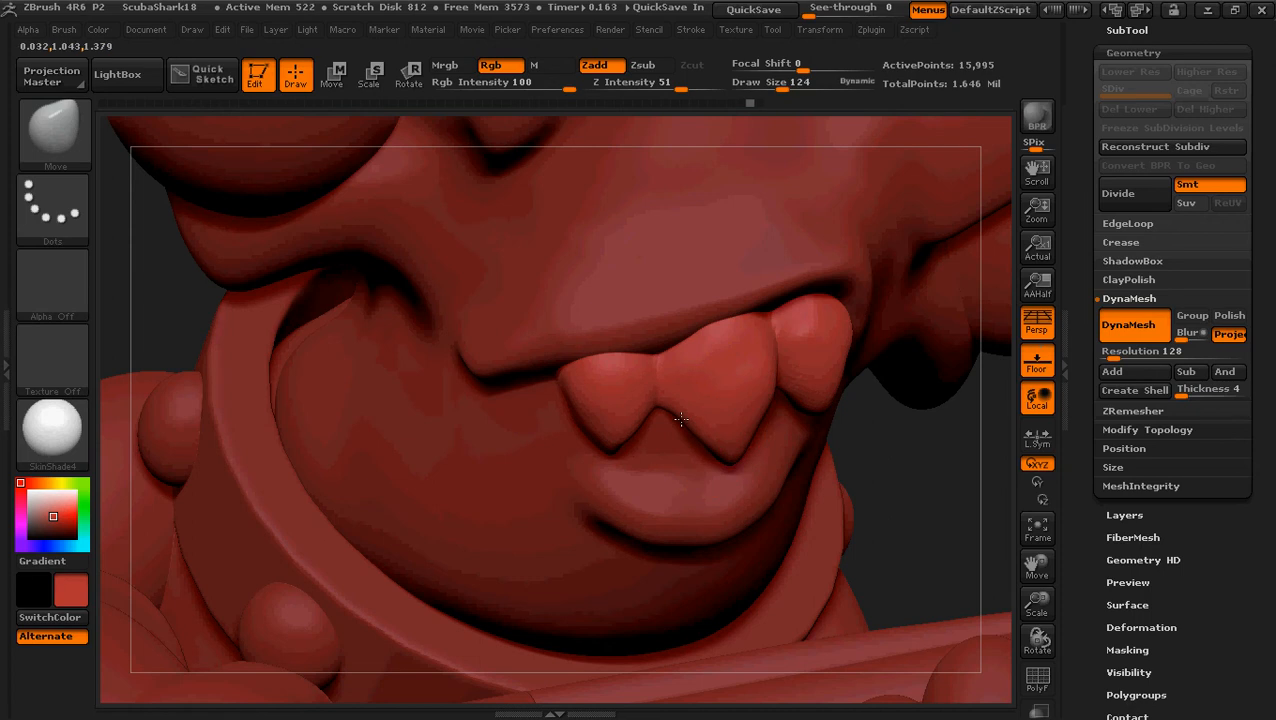
pyautogui.moveTo(684, 418); pyautogui.dragTo(676, 425)
pyautogui.moveTo(882, 441)
pyautogui.mouseDown()
pyautogui.moveTo(800, 430)
pyautogui.moveTo(903, 444)
pyautogui.mouseUp()
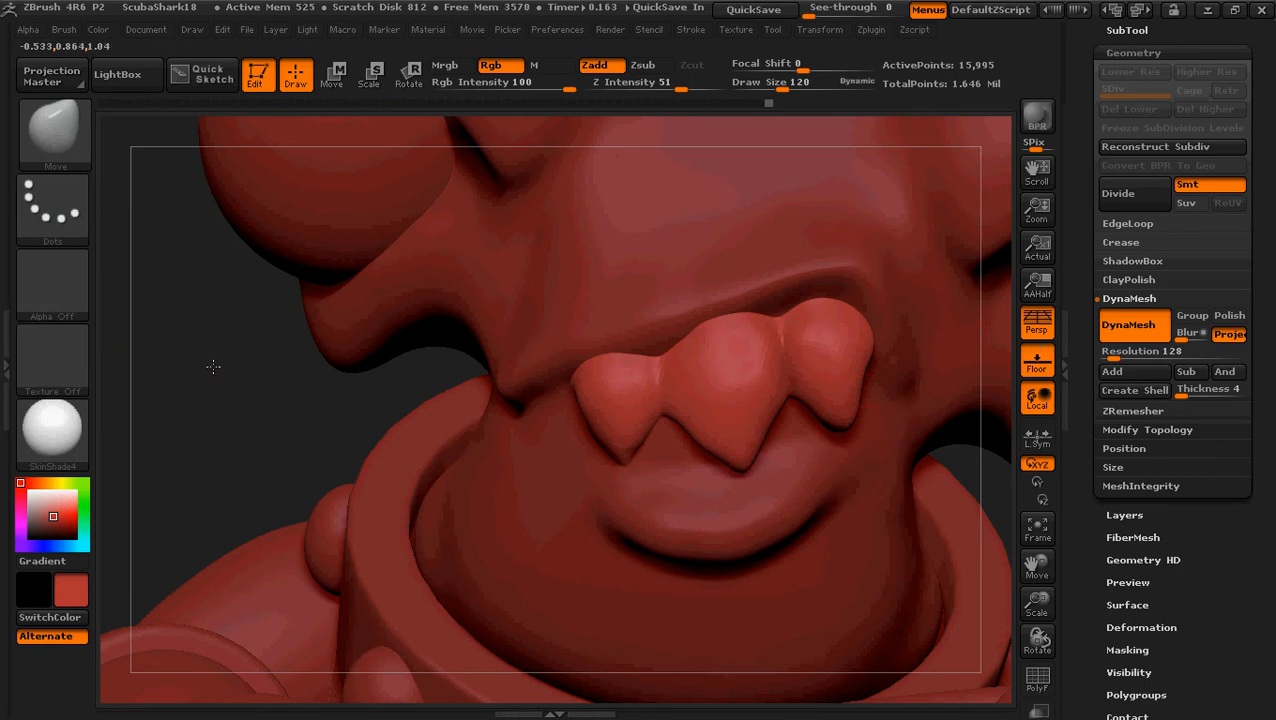
pyautogui.moveTo(212, 366)
pyautogui.mouseDown()
pyautogui.moveTo(175, 378)
pyautogui.moveTo(220, 377)
pyautogui.mouseUp()
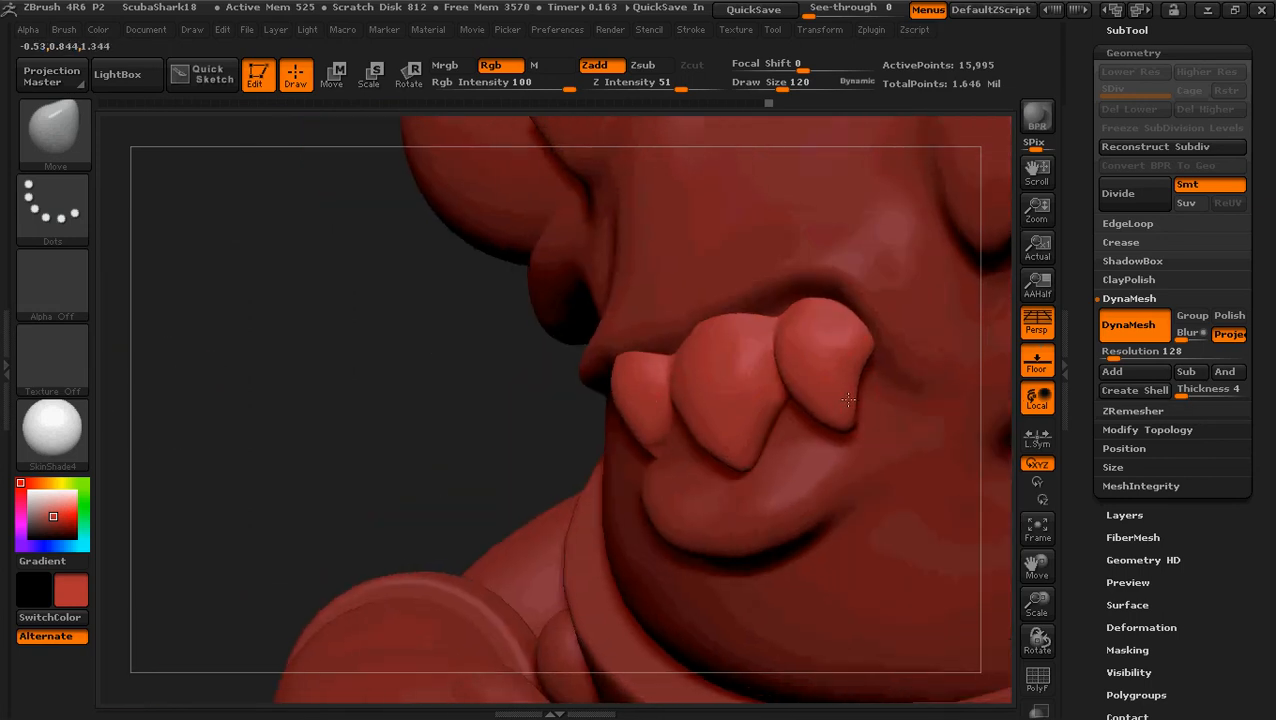
pyautogui.moveTo(379, 366)
pyautogui.mouseDown()
pyautogui.moveTo(347, 370)
pyautogui.moveTo(379, 294)
pyautogui.moveTo(700, 400)
pyautogui.moveTo(828, 315)
pyautogui.mouseUp()
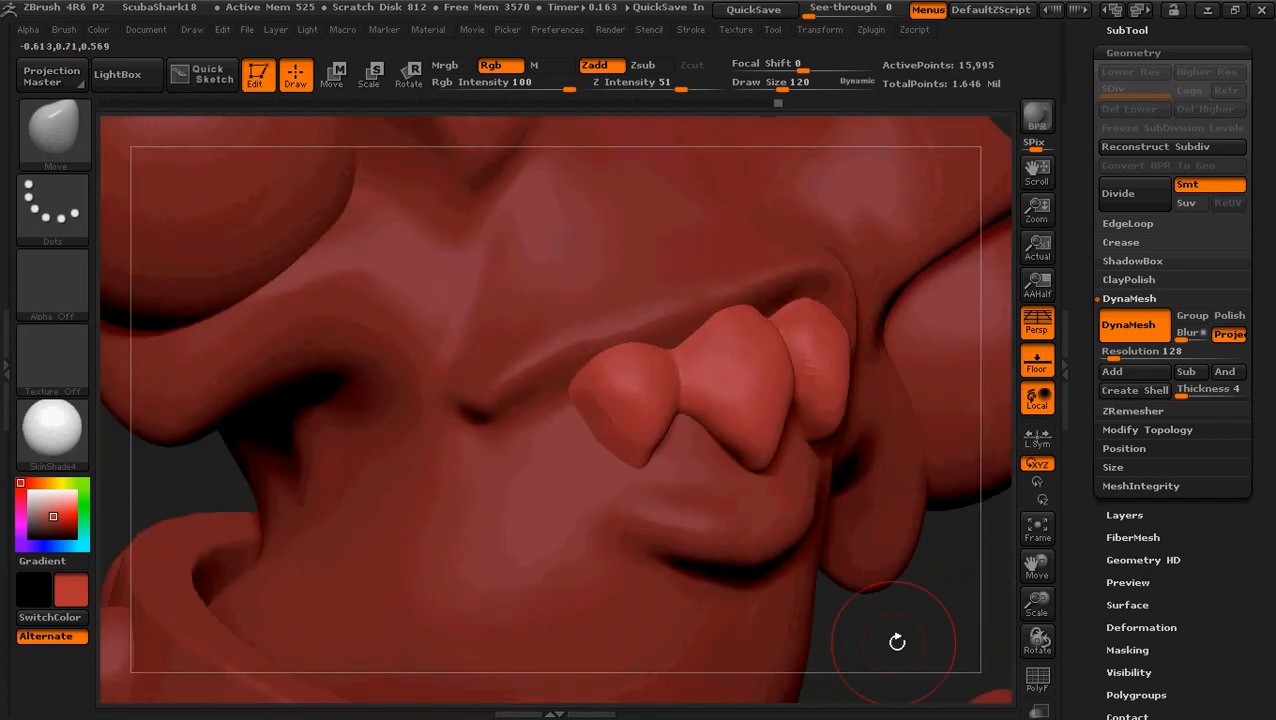
pyautogui.moveTo(893, 640); pyautogui.dragTo(770, 350)
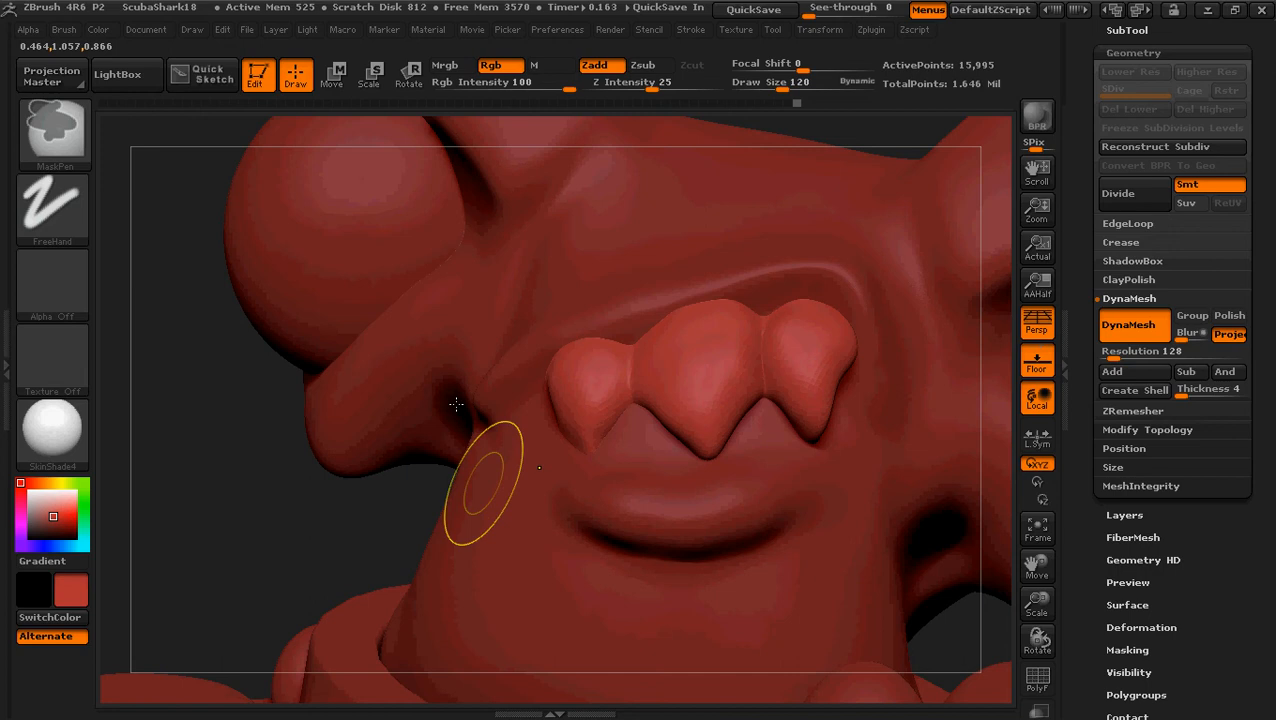
pyautogui.press('f')
pyautogui.moveTo(420, 492)
pyautogui.mouseDown()
pyautogui.moveTo(578, 462)
pyautogui.moveTo(888, 590)
pyautogui.mouseUp()
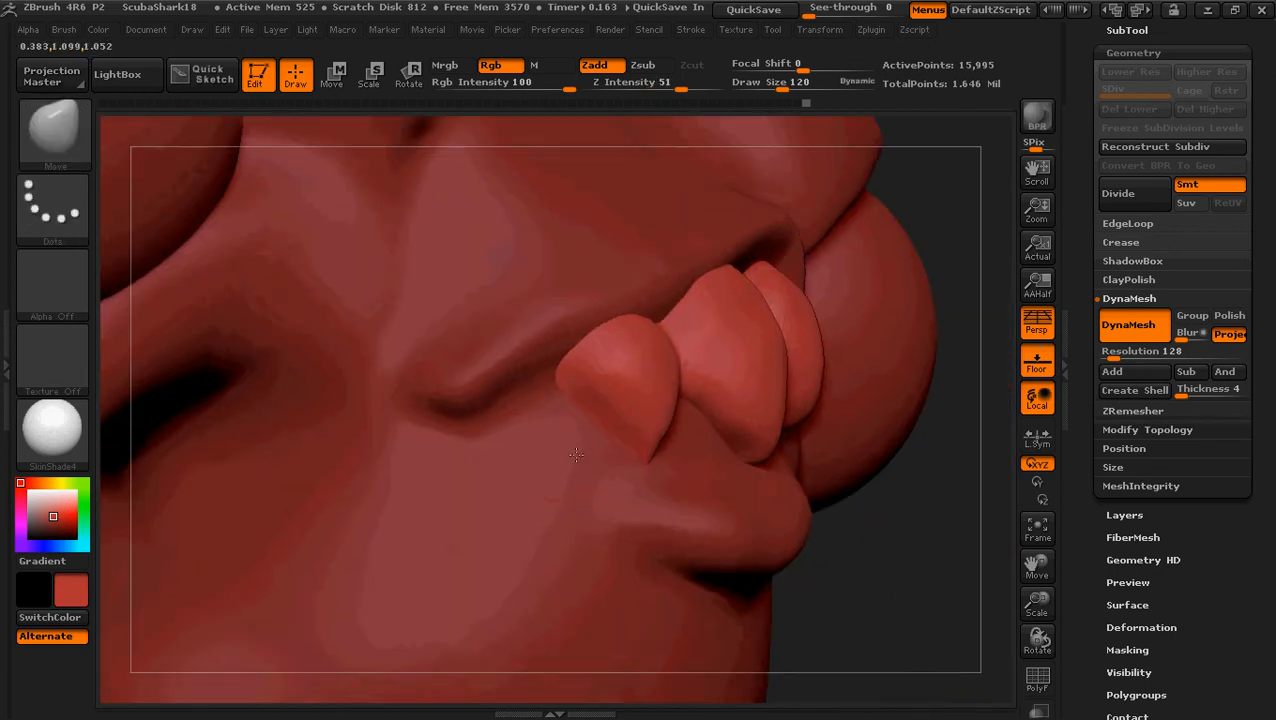
pyautogui.moveTo(903, 547); pyautogui.dragTo(893, 585)
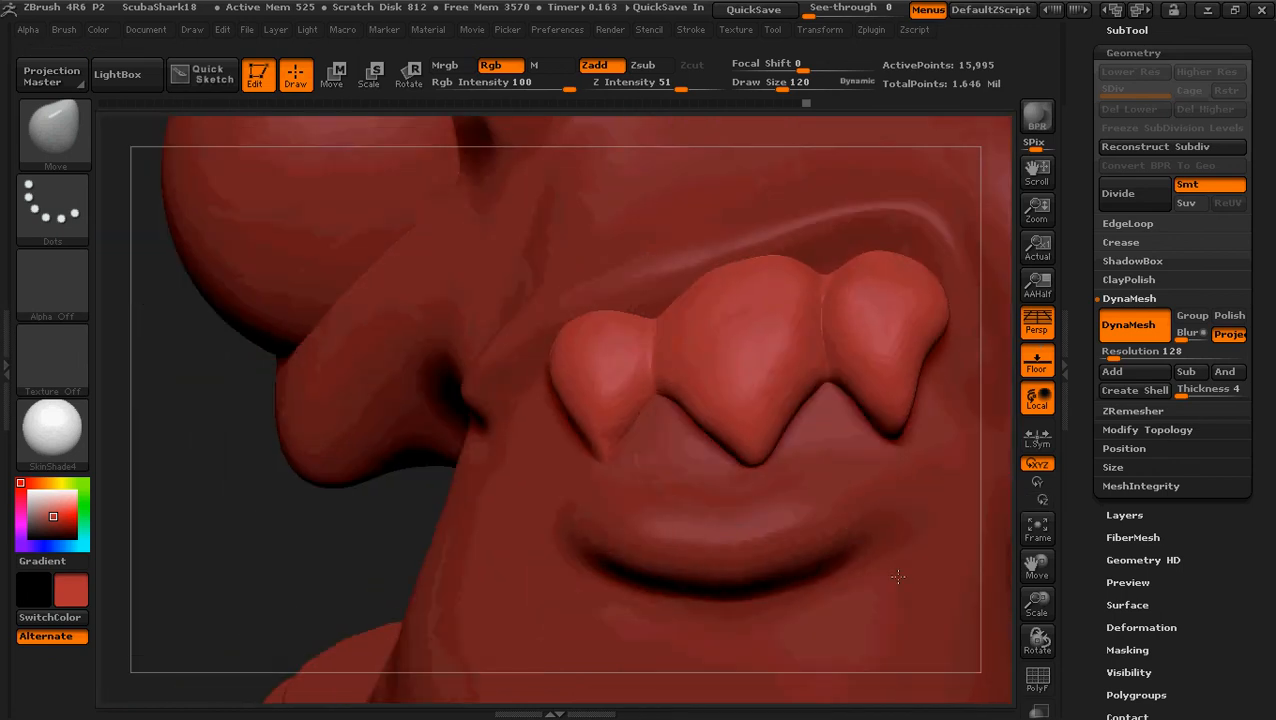
# Step: Make the shark's head mesh the active subtool and switch to the Slash3 brush
pyautogui.keyDown('ctrl'); pyautogui.moveTo(894, 586); pyautogui.dragTo(481, 538, button='right'); pyautogui.keyUp('ctrl')
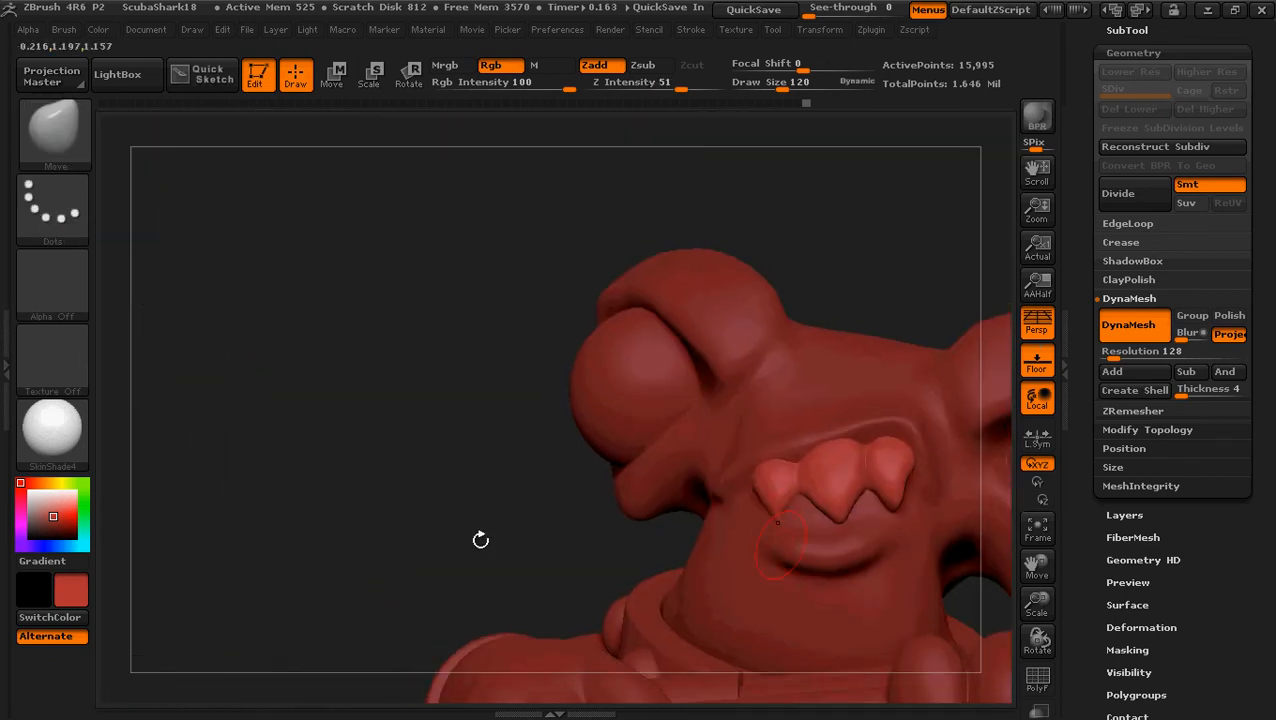
pyautogui.moveTo(481, 540)
pyautogui.mouseDown()
pyautogui.moveTo(542, 499)
pyautogui.moveTo(600, 505)
pyautogui.mouseUp()
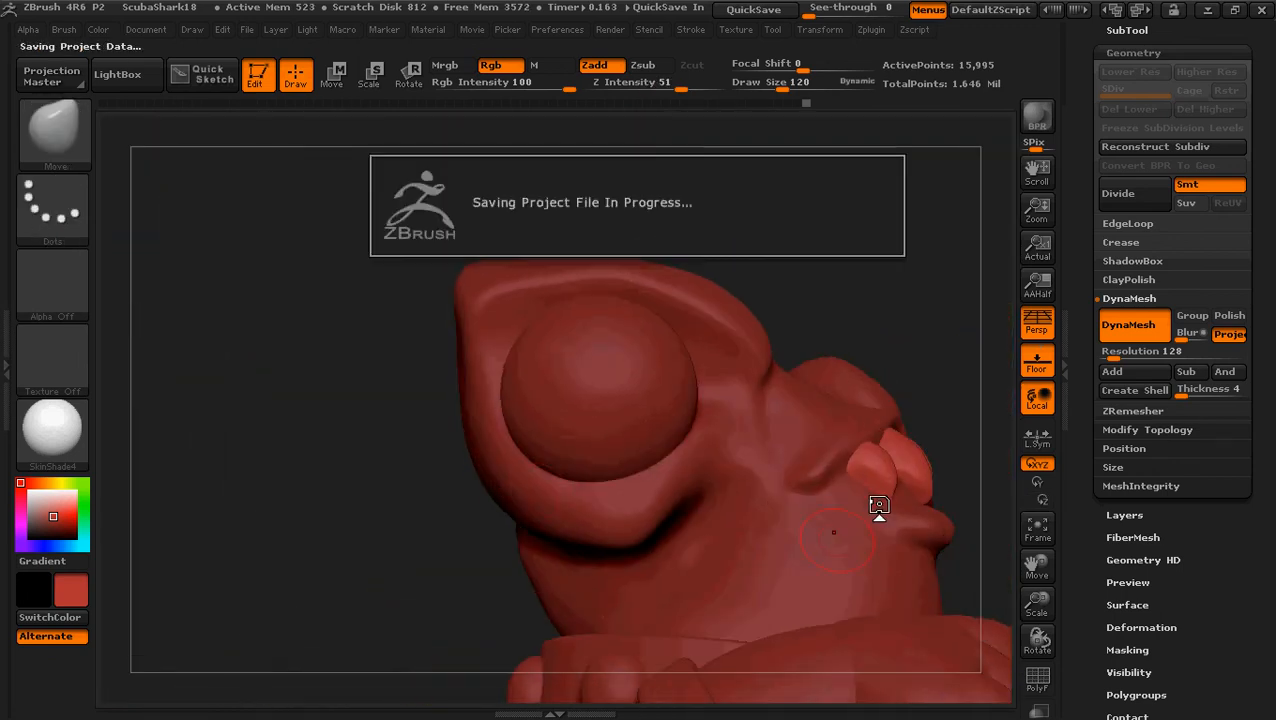
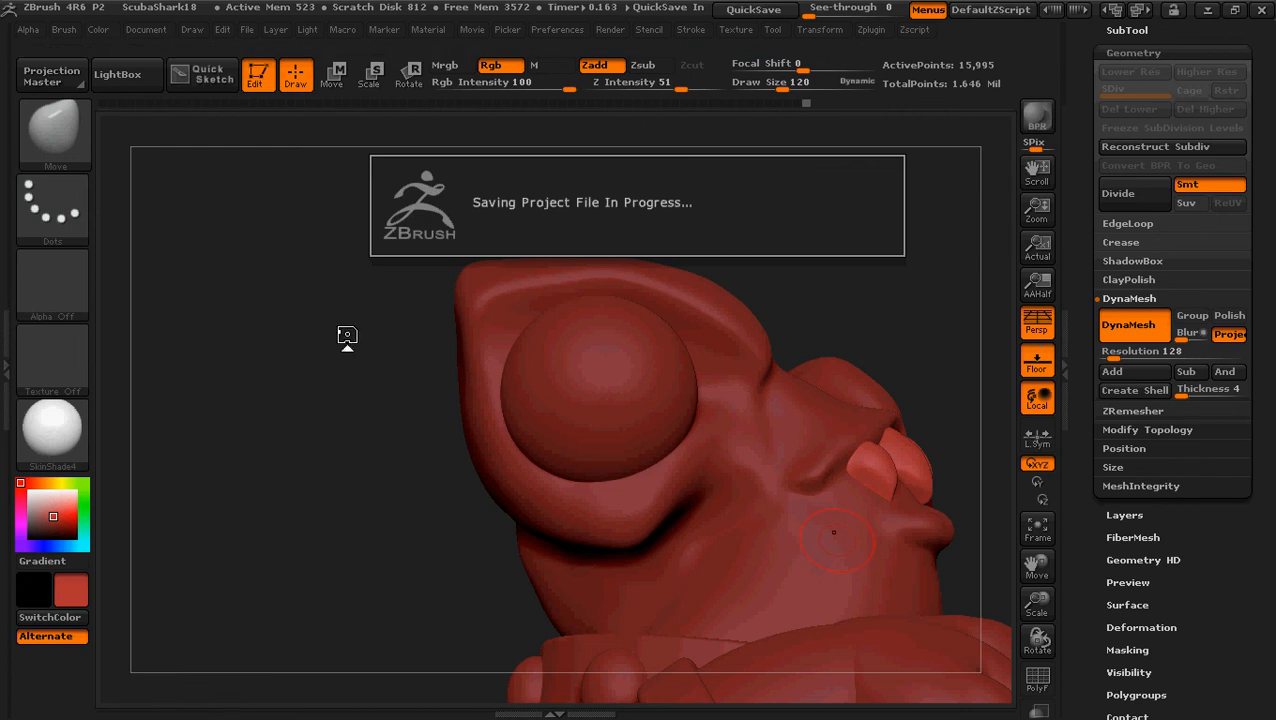
pyautogui.moveTo(347, 336); pyautogui.dragTo(250, 336)
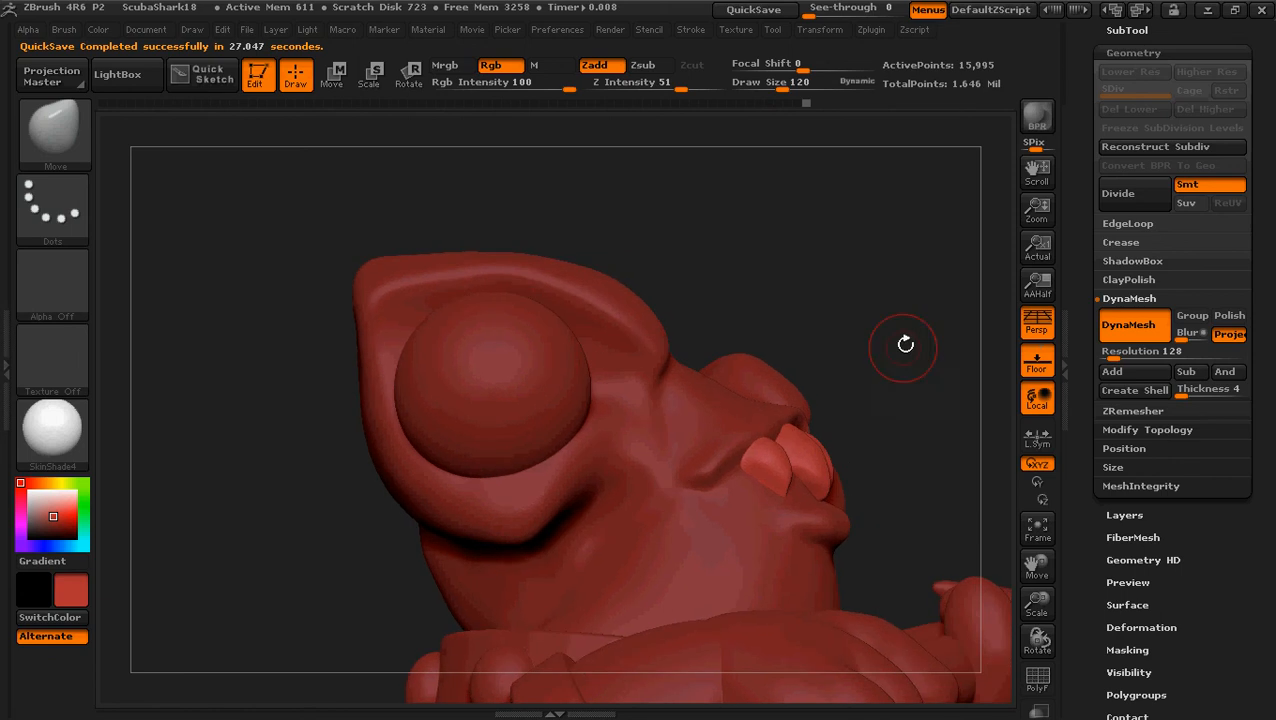
pyautogui.moveTo(905, 344); pyautogui.dragTo(840, 462)
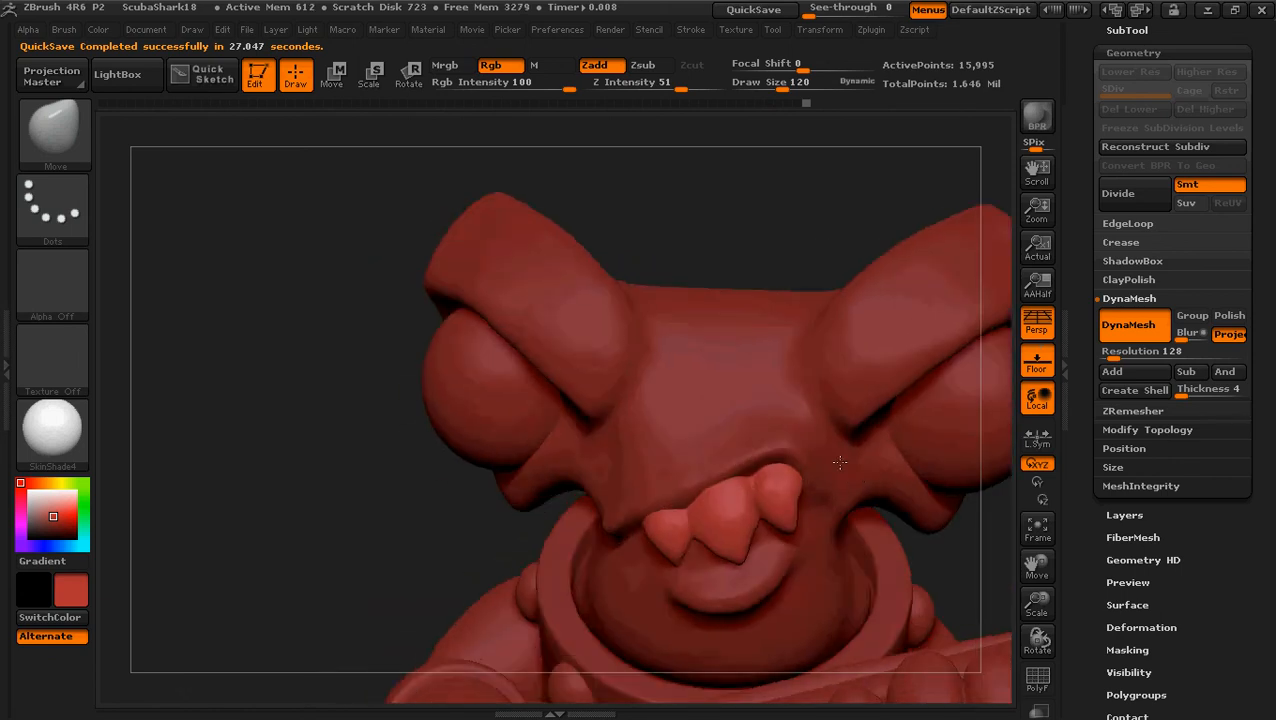
pyautogui.moveTo(285, 421); pyautogui.dragTo(259, 361)
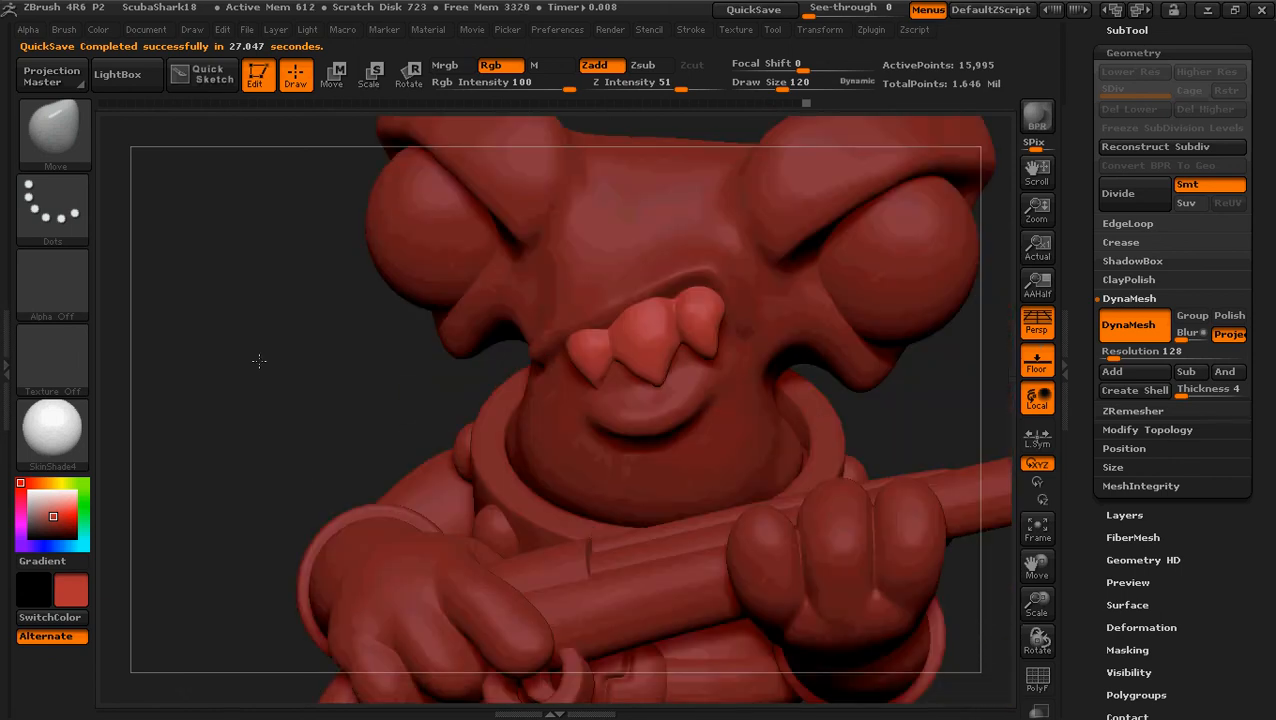
pyautogui.moveTo(906, 418); pyautogui.dragTo(935, 408)
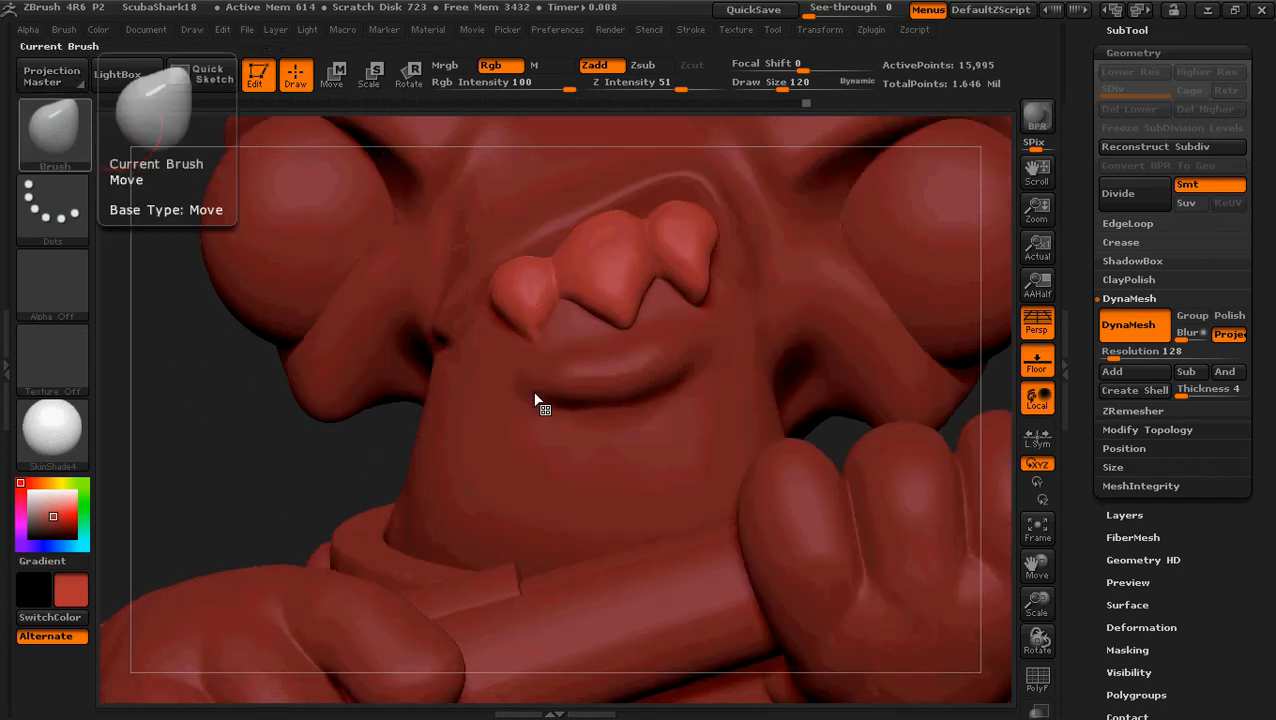
pyautogui.keyDown('alt'); pyautogui.click(535, 401); pyautogui.keyUp('alt')
pyautogui.click(55, 133)
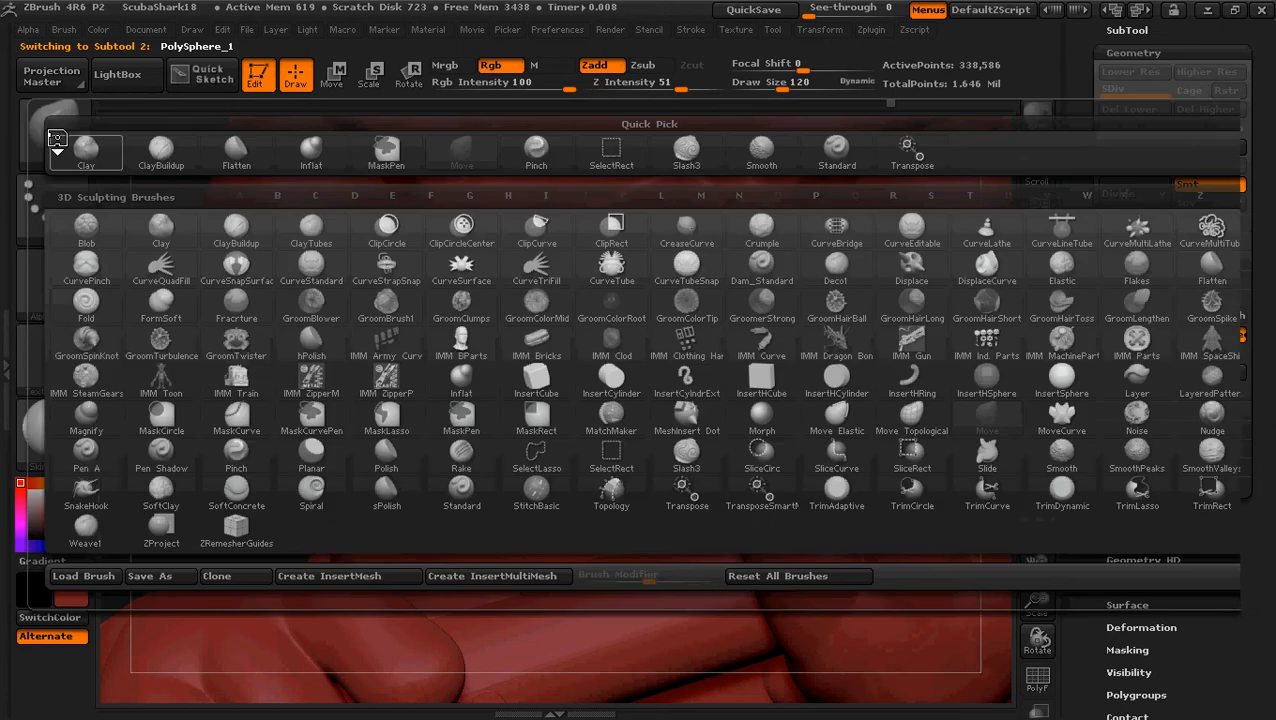
pyautogui.click(686, 152)
pyautogui.press('p')
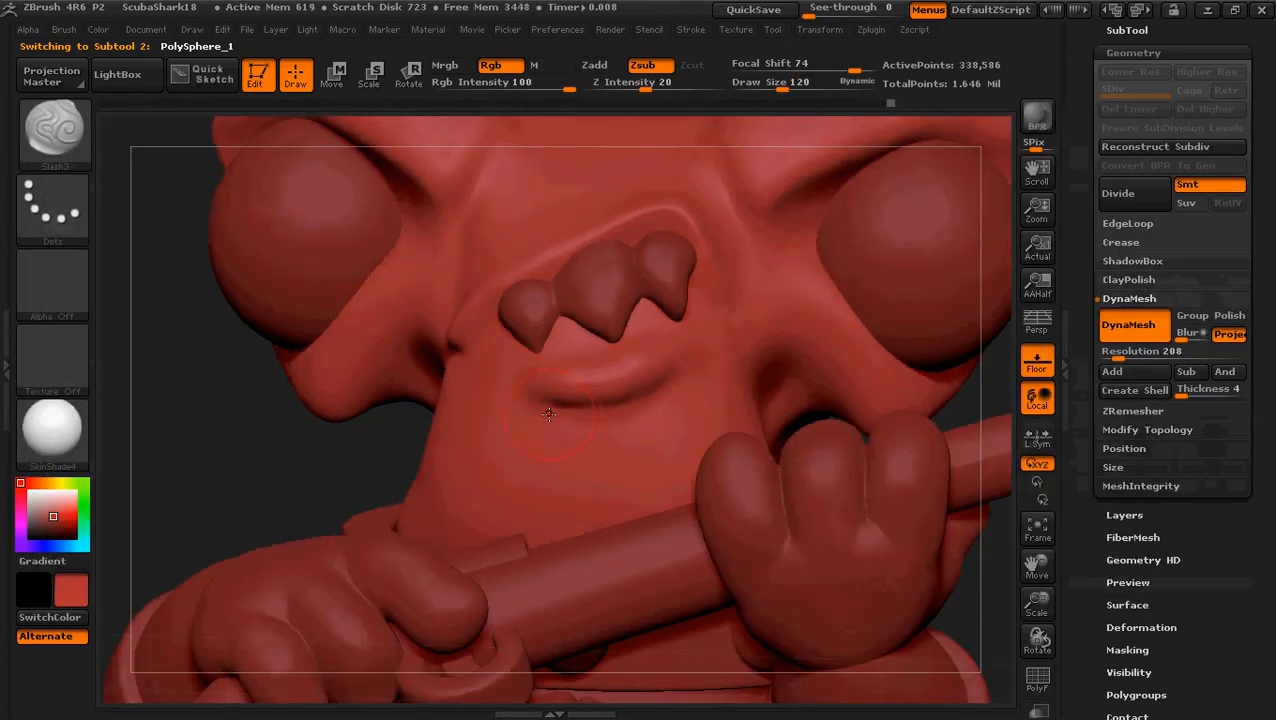
pyautogui.press('p')
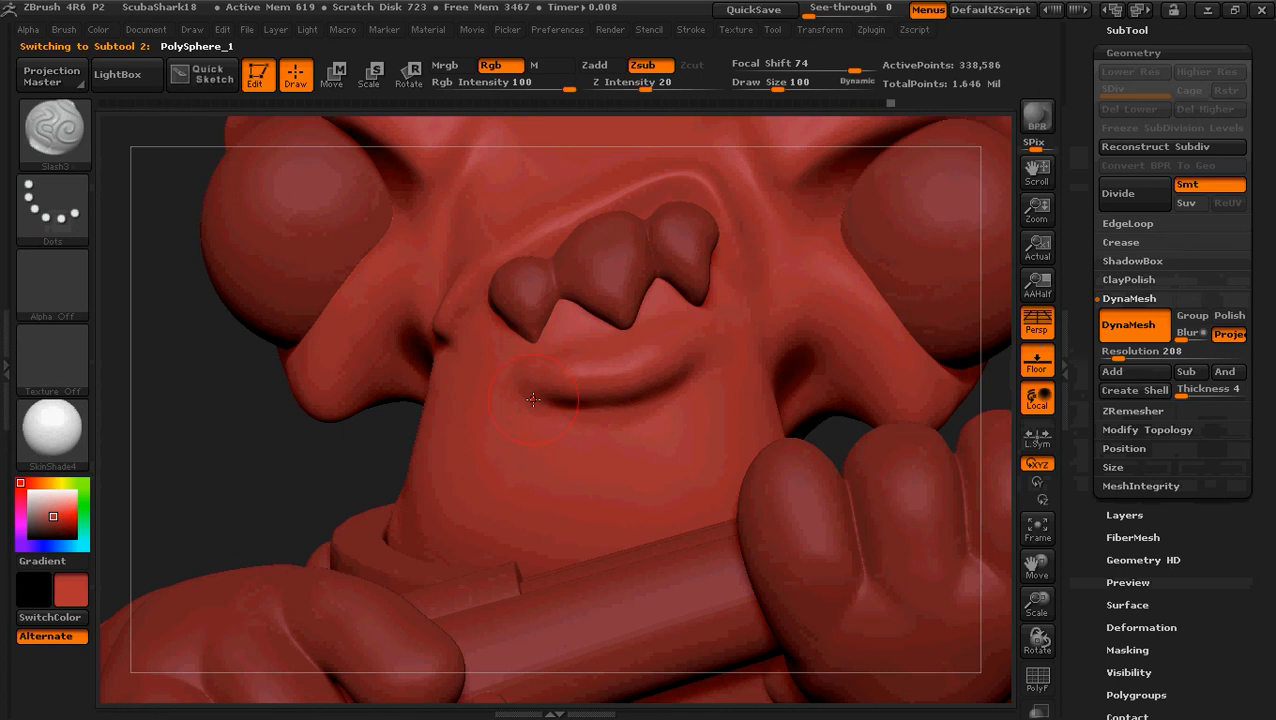
# Step: Carve a sharper crease along the underside of the lower lip with Slash3 at draw size 72
pyautogui.press('[')
pyautogui.press('[')
pyautogui.press('[')
pyautogui.moveTo(532, 398)
pyautogui.mouseDown()
pyautogui.moveTo(600, 406)
pyautogui.moveTo(695, 386)
pyautogui.mouseUp()
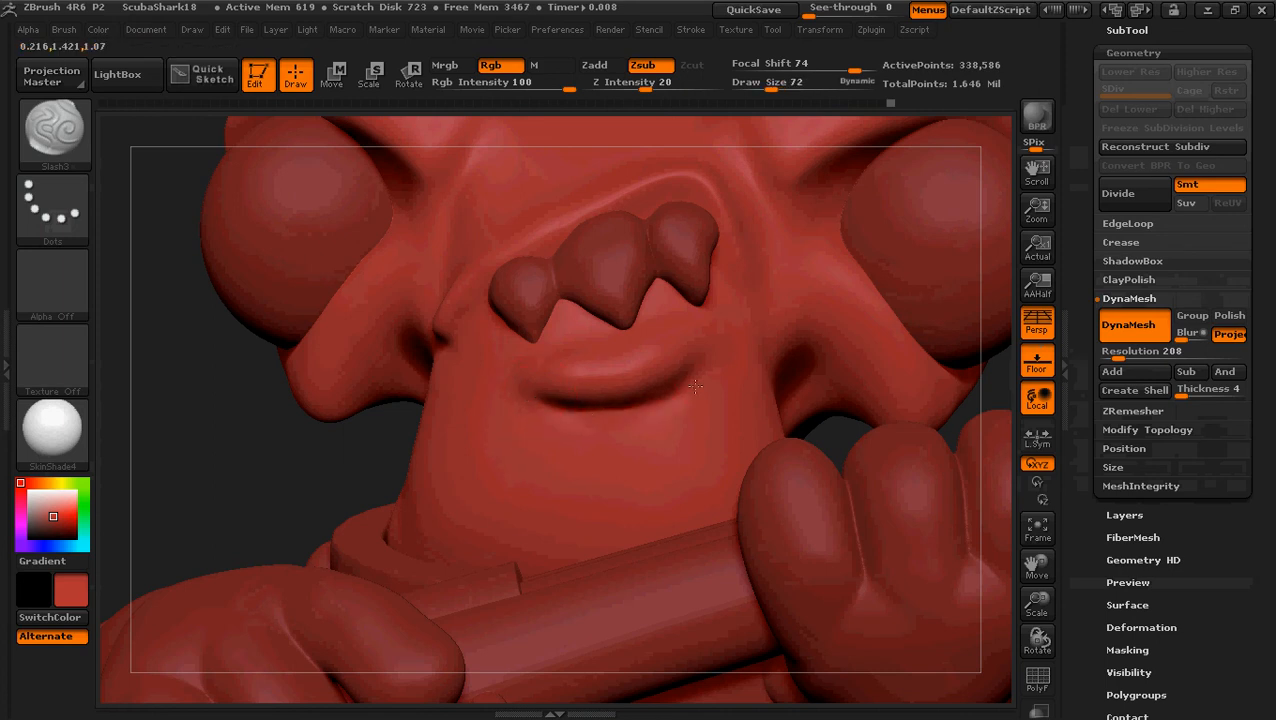
pyautogui.moveTo(265, 458); pyautogui.dragTo(675, 385)
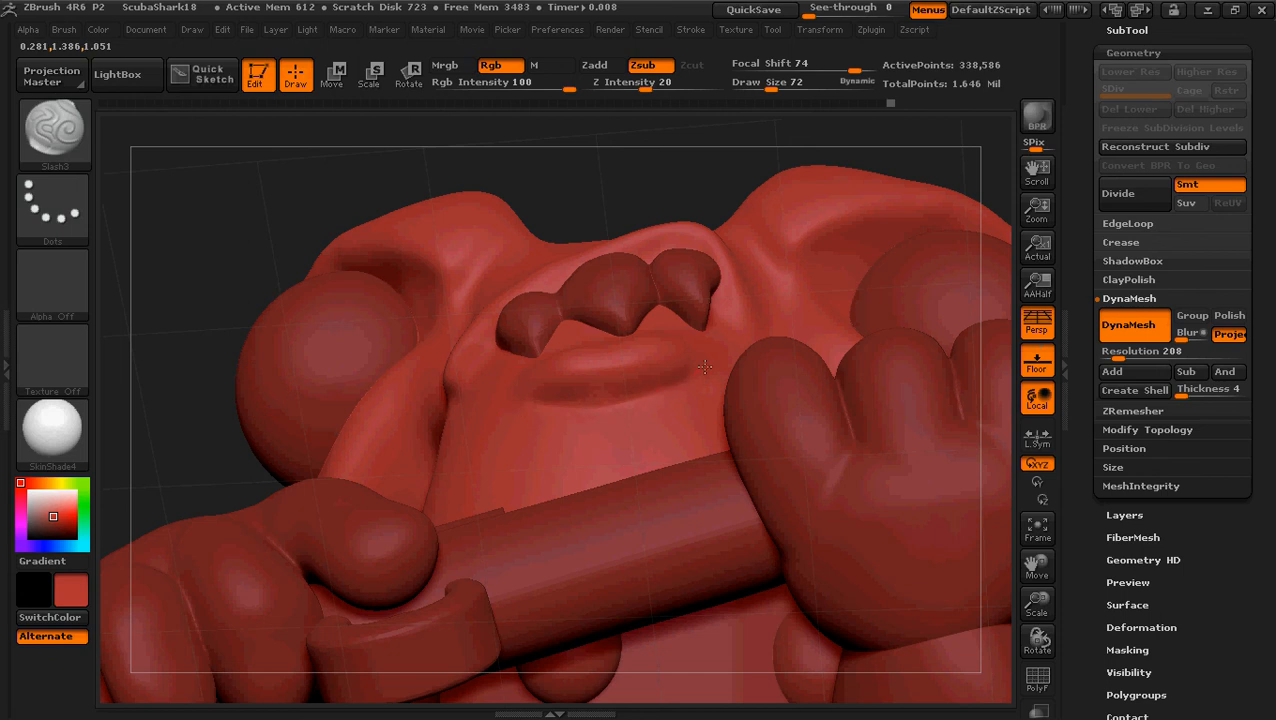
pyautogui.moveTo(519, 396)
pyautogui.mouseDown()
pyautogui.moveTo(598, 402)
pyautogui.moveTo(686, 378)
pyautogui.mouseUp()
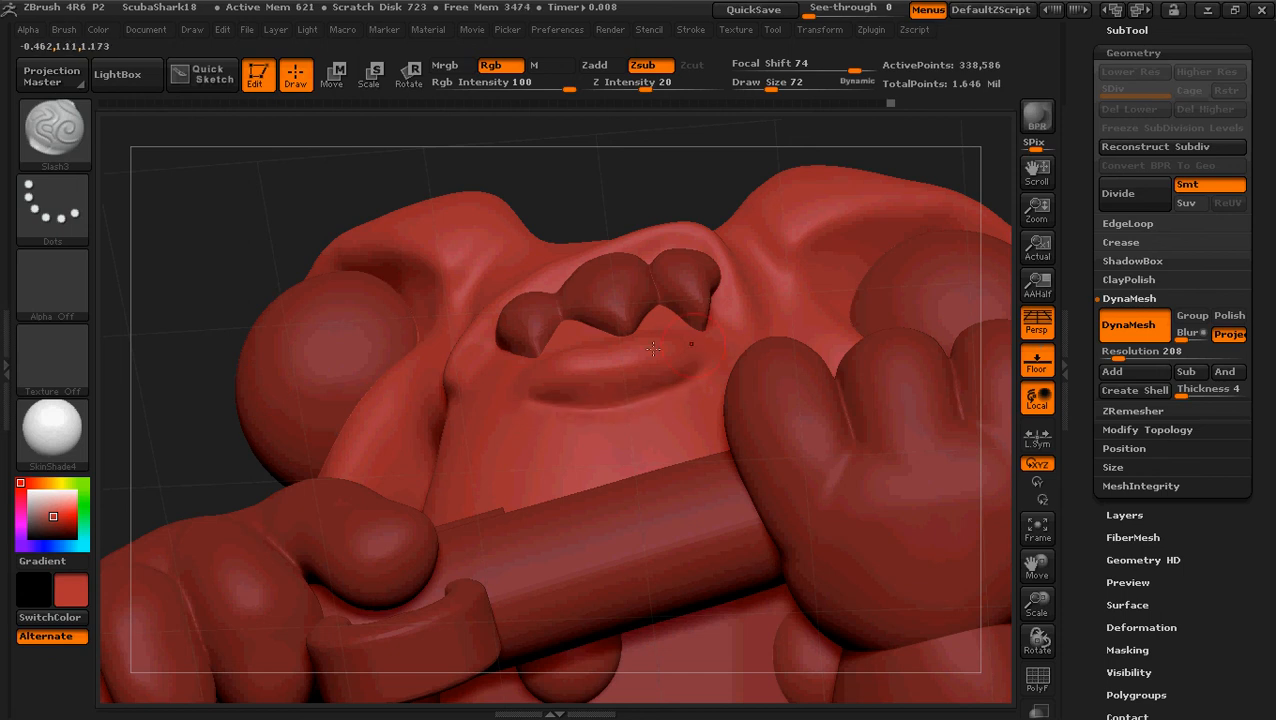
pyautogui.moveTo(184, 374)
pyautogui.mouseDown()
pyautogui.moveTo(197, 456)
pyautogui.moveTo(175, 470)
pyautogui.moveTo(190, 466)
pyautogui.mouseUp()
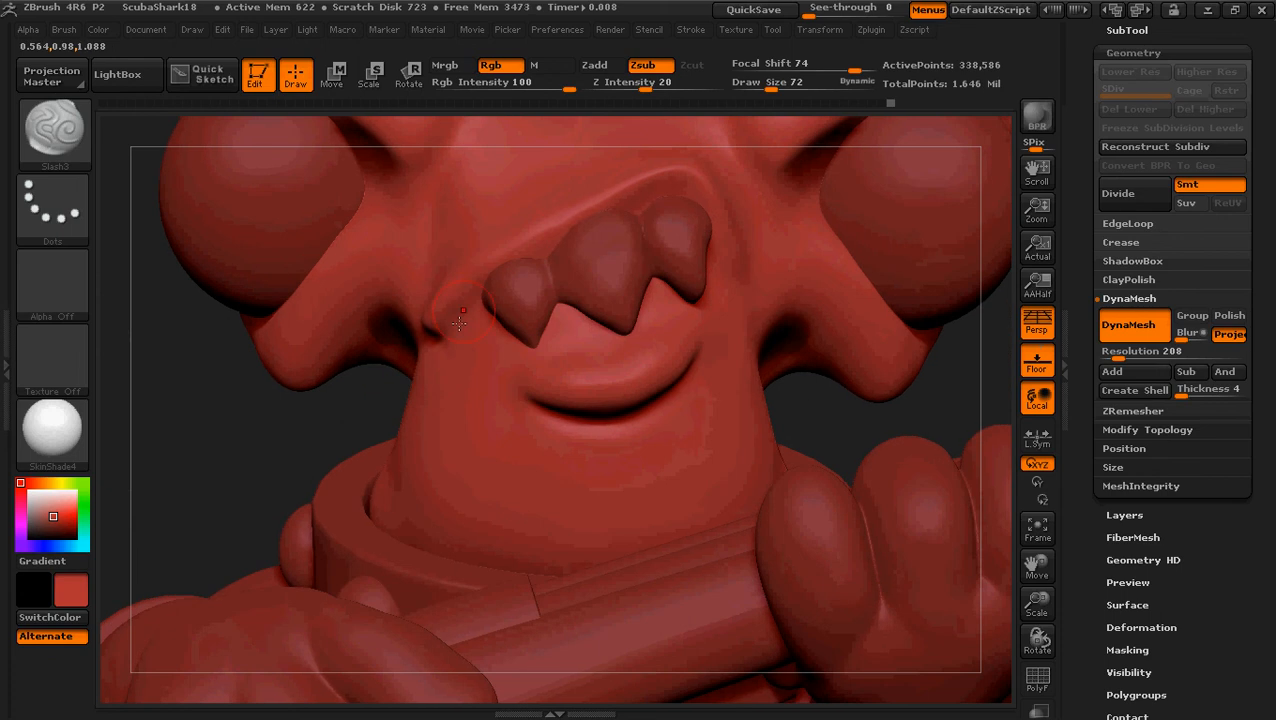
# Step: Deepen the upper lip crease at the shark's left mouth corner, beside the outermost tooth, with Slash3
pyautogui.moveTo(236, 427); pyautogui.dragTo(251, 421)
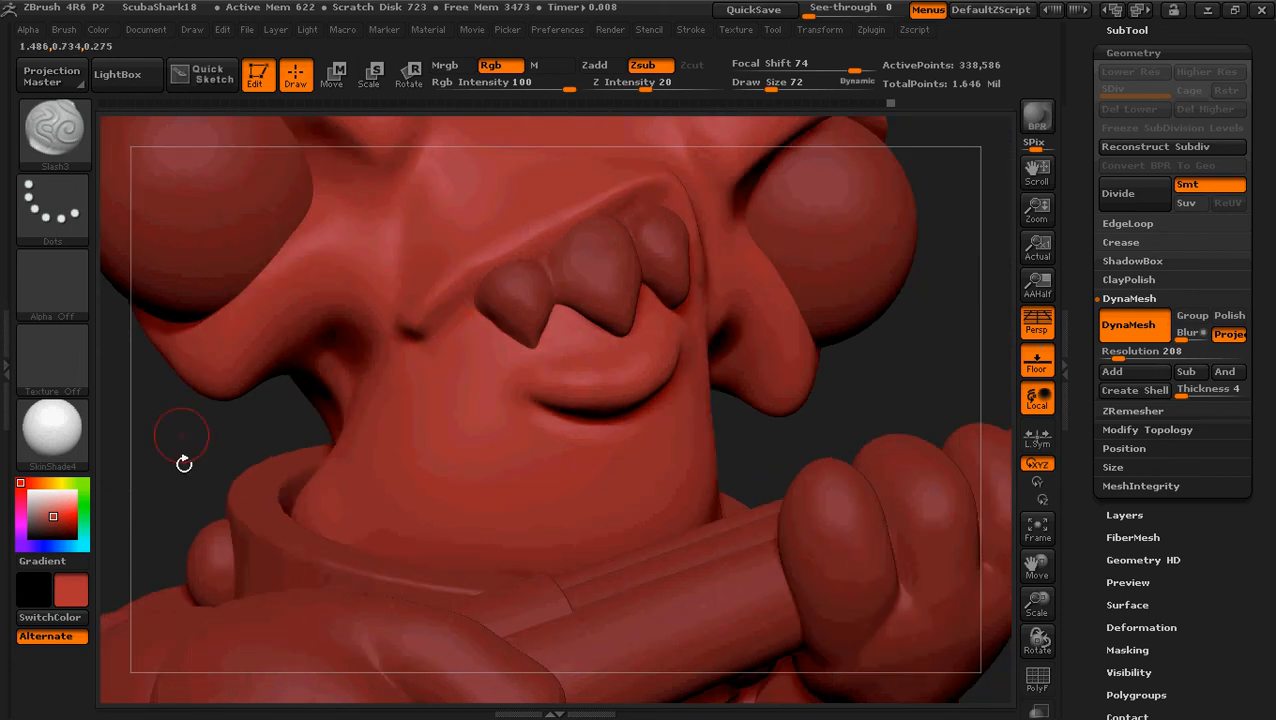
pyautogui.moveTo(194, 465); pyautogui.dragTo(392, 340)
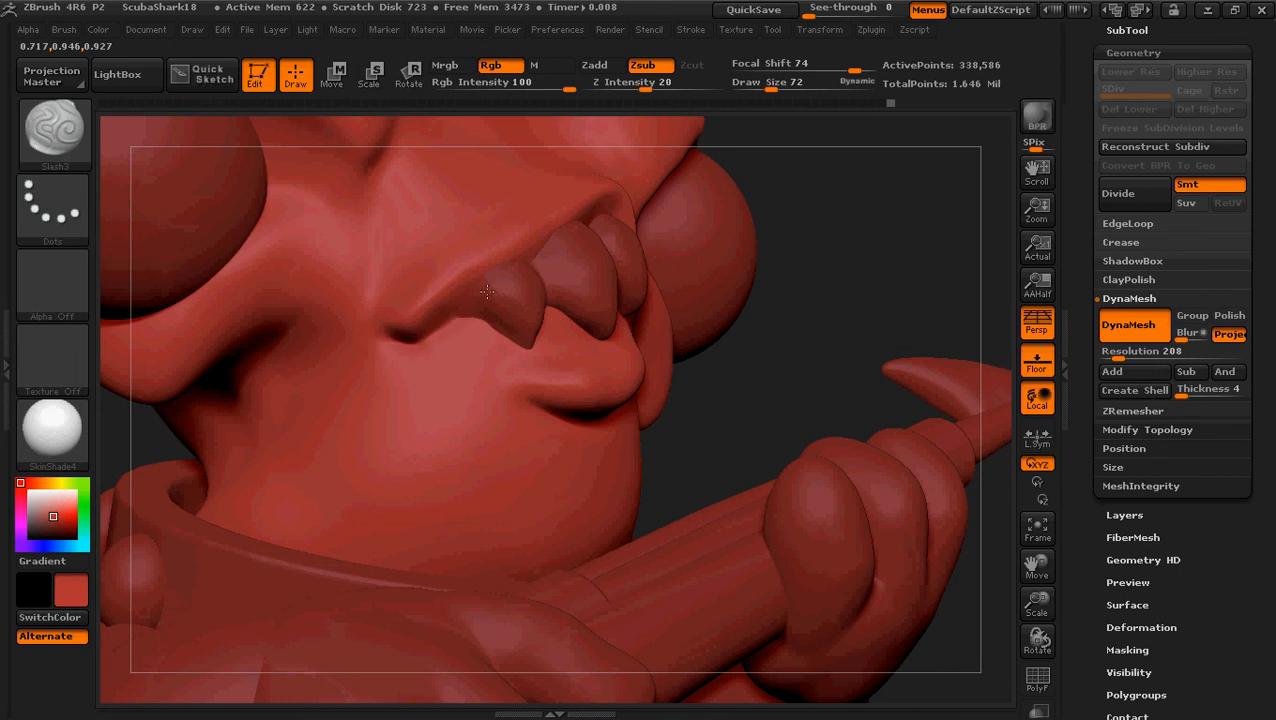
pyautogui.moveTo(810, 358)
pyautogui.mouseDown()
pyautogui.moveTo(763, 362)
pyautogui.moveTo(818, 346)
pyautogui.moveTo(834, 356)
pyautogui.moveTo(775, 384)
pyautogui.moveTo(846, 365)
pyautogui.mouseUp()
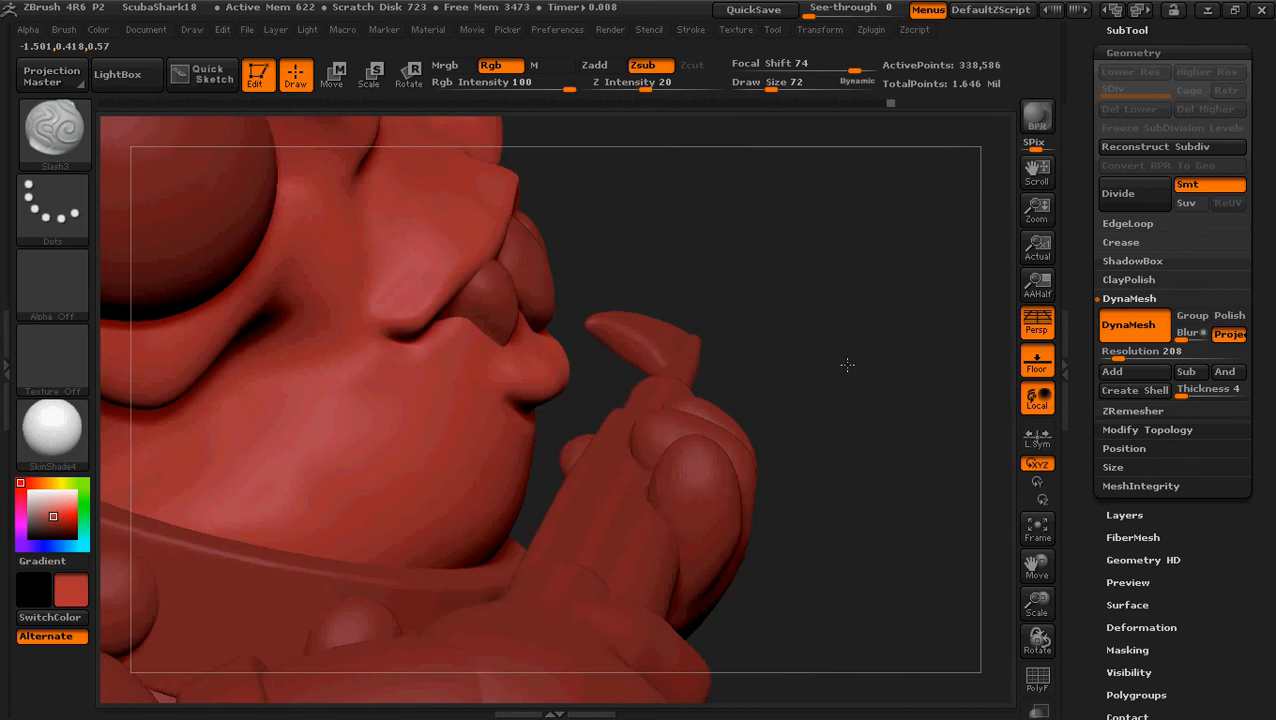
pyautogui.moveTo(769, 398)
pyautogui.mouseDown()
pyautogui.moveTo(593, 231)
pyautogui.moveTo(614, 278)
pyautogui.mouseUp()
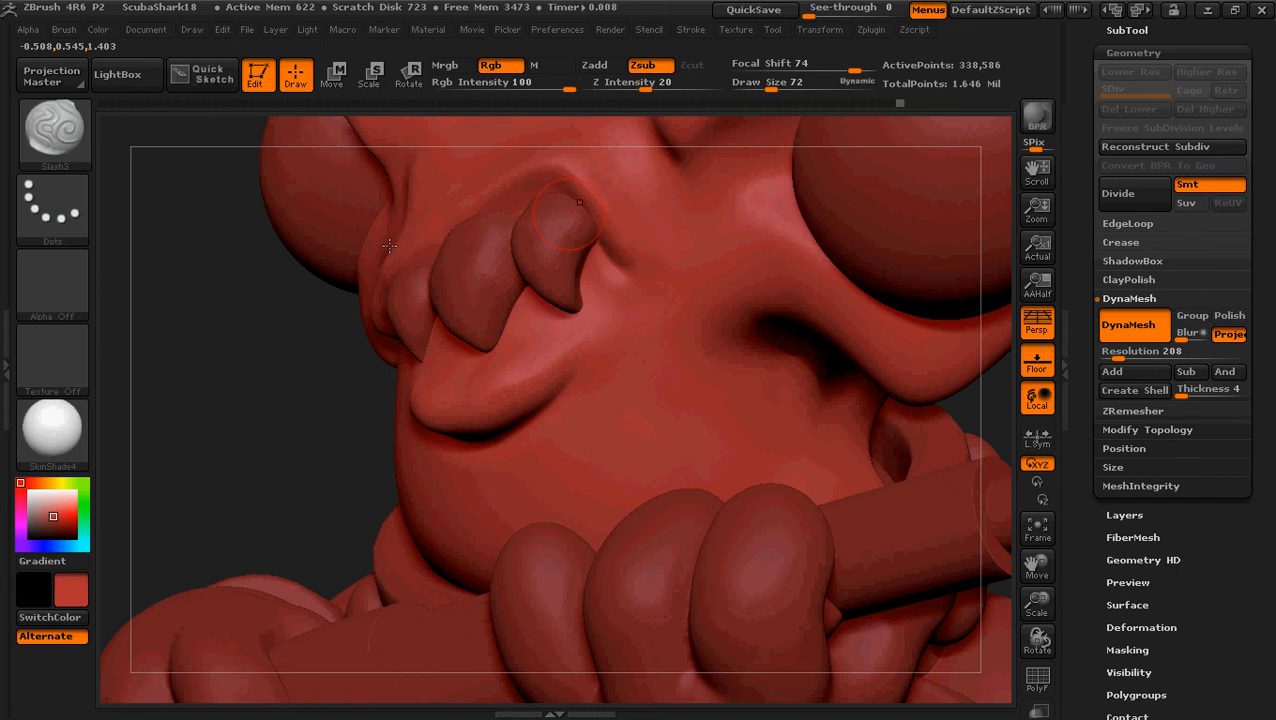
# Step: Inspect the teeth, lip and mouth corners from several angles and compare them with the Scuba Shark concept in Windows Photo Viewer
pyautogui.moveTo(300, 376); pyautogui.dragTo(372, 400)
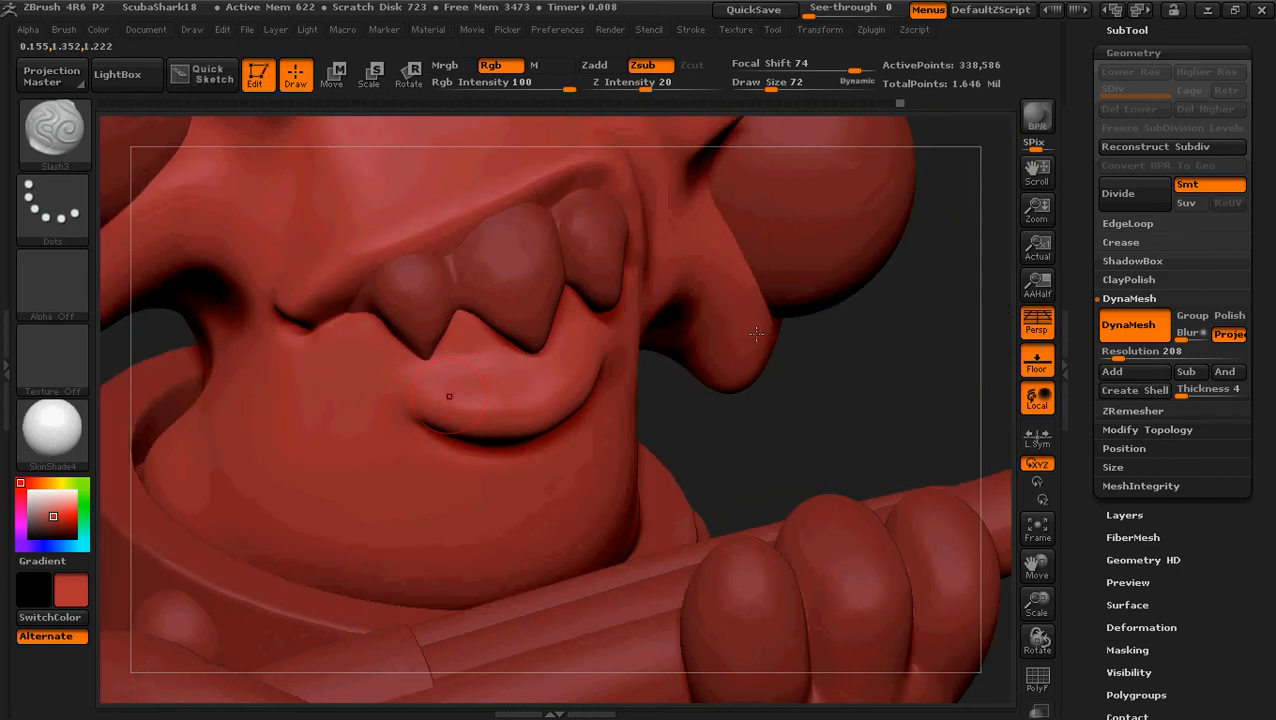
pyautogui.moveTo(802, 442); pyautogui.dragTo(808, 444)
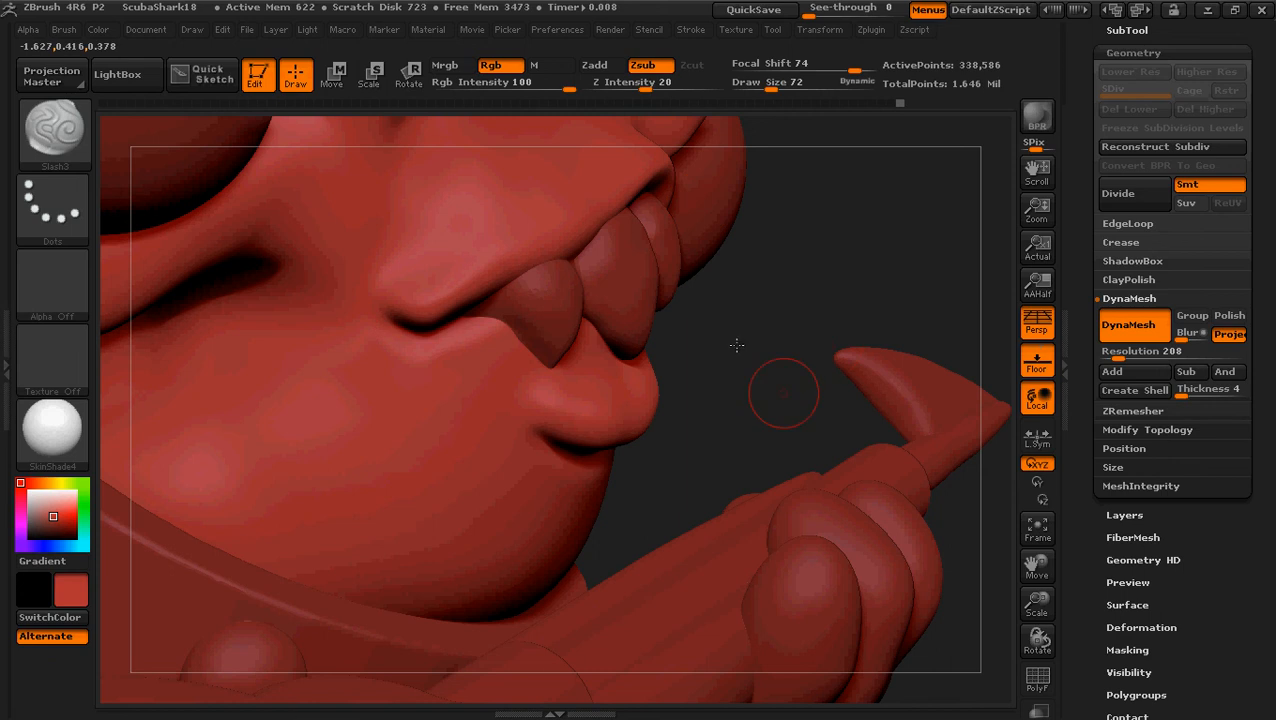
pyautogui.moveTo(737, 345); pyautogui.dragTo(610, 350)
pyautogui.keyDown('ctrl'); pyautogui.moveTo(917, 373); pyautogui.dragTo(886, 321, button='right'); pyautogui.keyUp('ctrl')
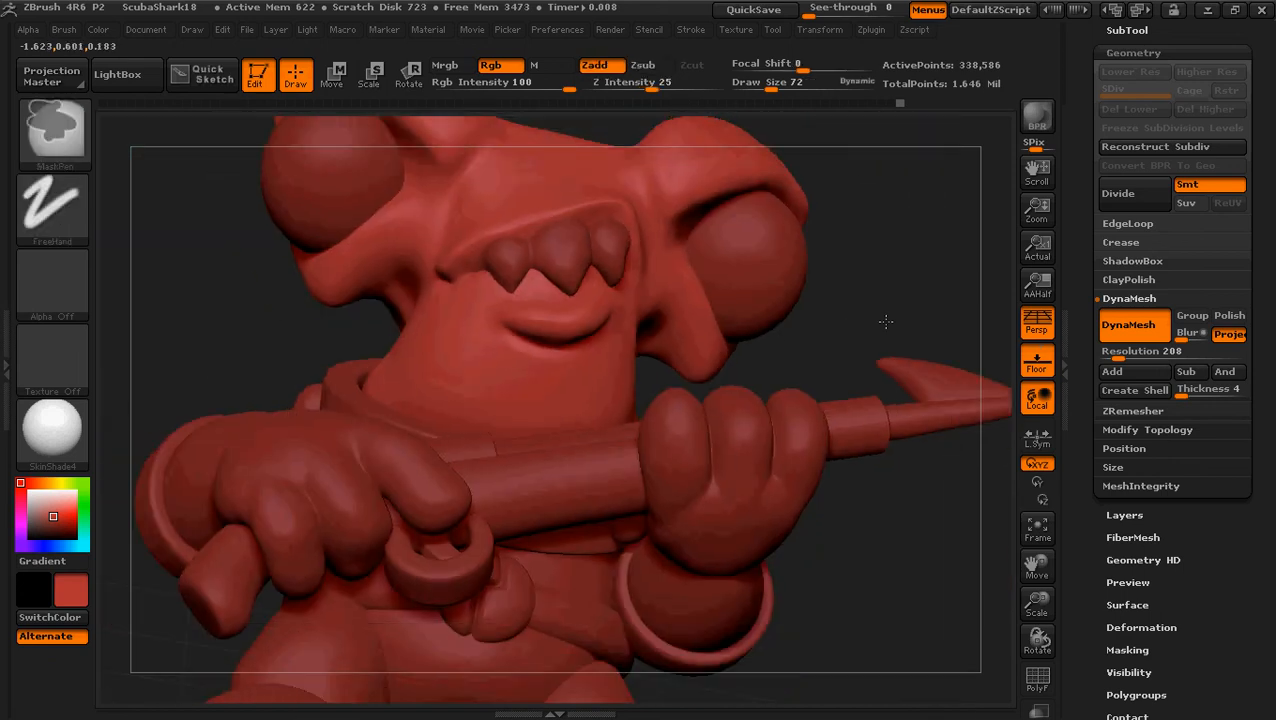
pyautogui.moveTo(866, 298)
pyautogui.mouseDown()
pyautogui.moveTo(857, 342)
pyautogui.moveTo(826, 305)
pyautogui.moveTo(815, 388)
pyautogui.mouseUp()
pyautogui.moveTo(826, 309)
pyautogui.keyDown('alt'); pyautogui.mouseDown()
pyautogui.moveTo(813, 440)
pyautogui.moveTo(869, 424)
pyautogui.moveTo(850, 405)
pyautogui.mouseUp(); pyautogui.keyUp('alt')
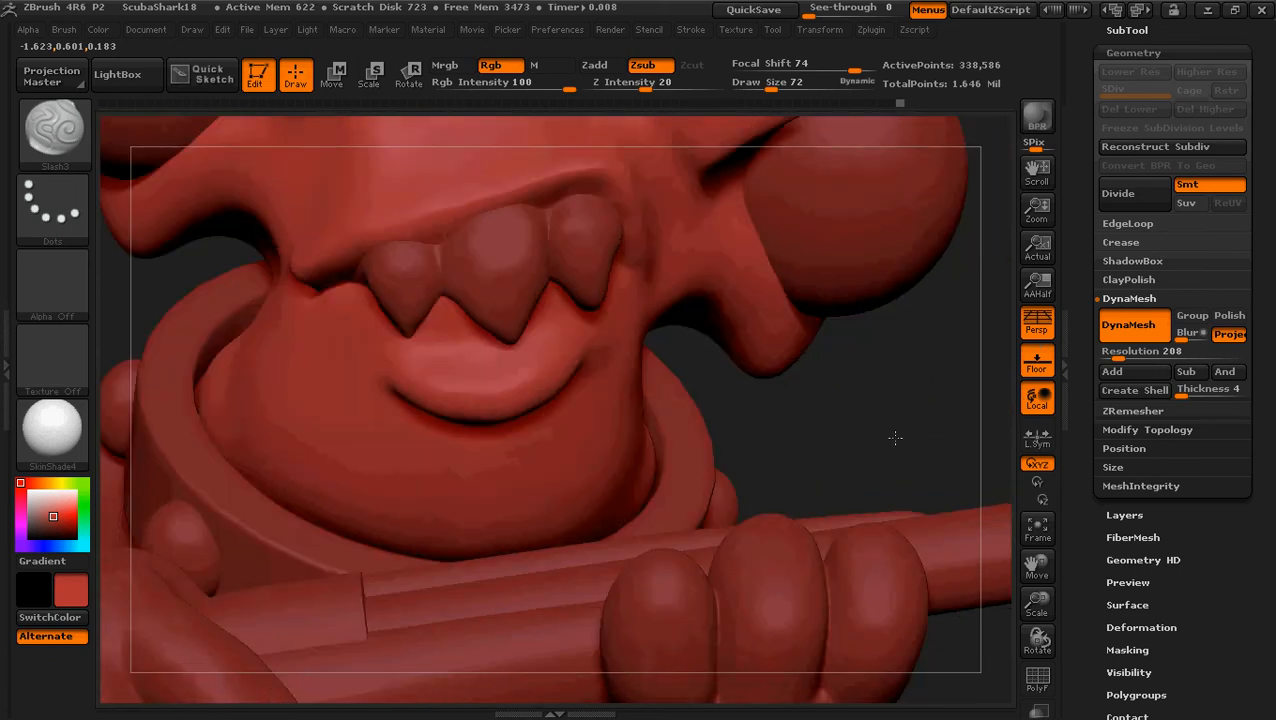
pyautogui.keyDown('ctrl'); pyautogui.moveTo(810, 362); pyautogui.dragTo(809, 365, button='right'); pyautogui.keyUp('ctrl')
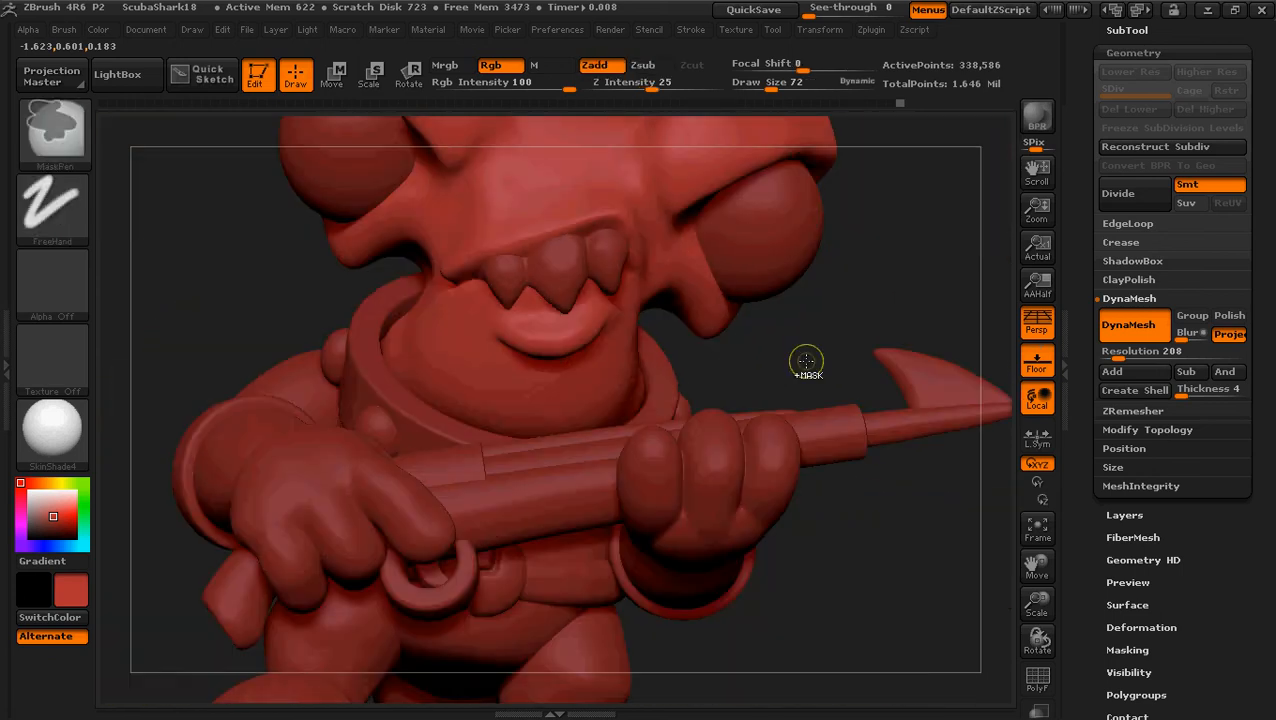
pyautogui.moveTo(803, 353)
pyautogui.keyDown('alt'); pyautogui.mouseDown()
pyautogui.moveTo(812, 464)
pyautogui.moveTo(831, 427)
pyautogui.mouseUp(); pyautogui.keyUp('alt')
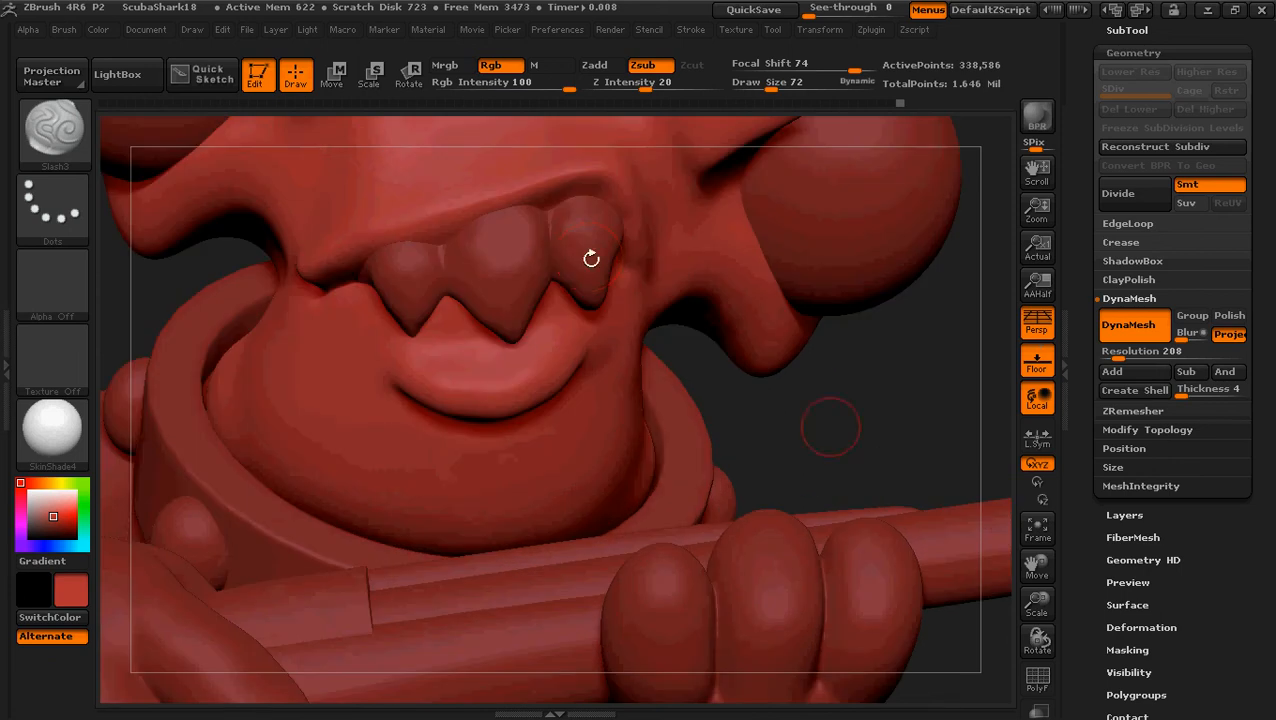
pyautogui.press('f')
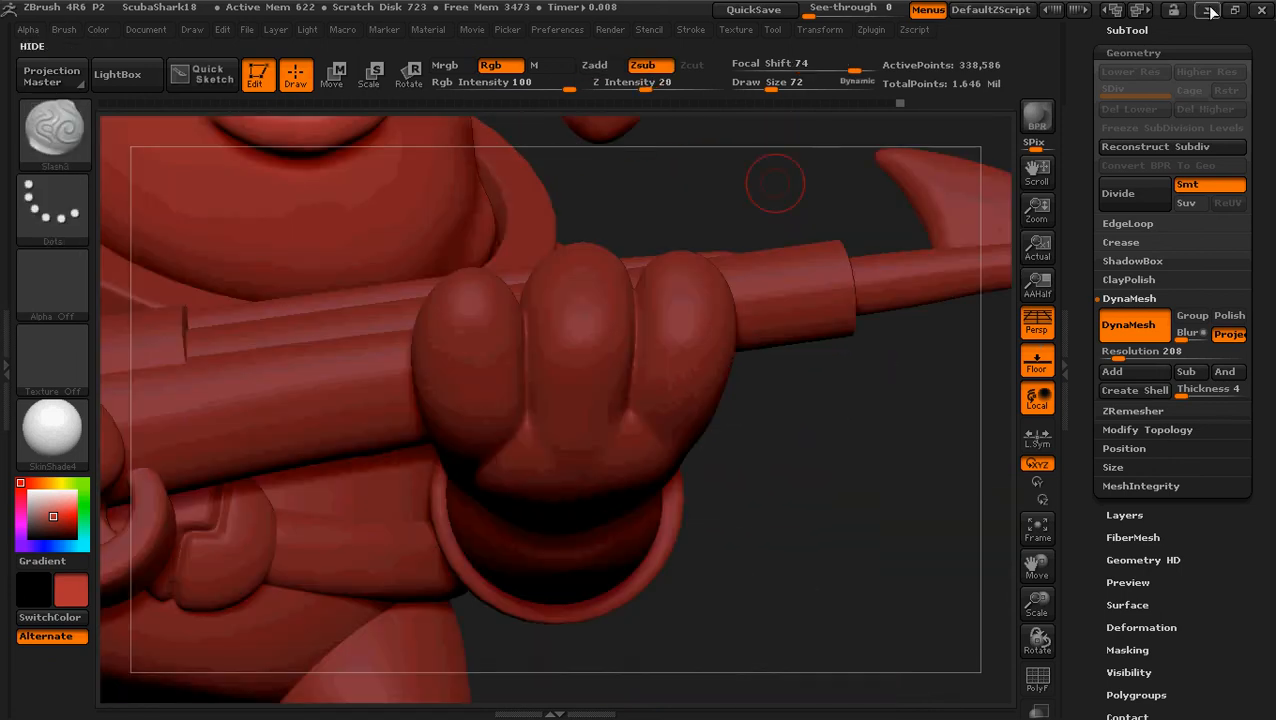
pyautogui.click(1207, 9)
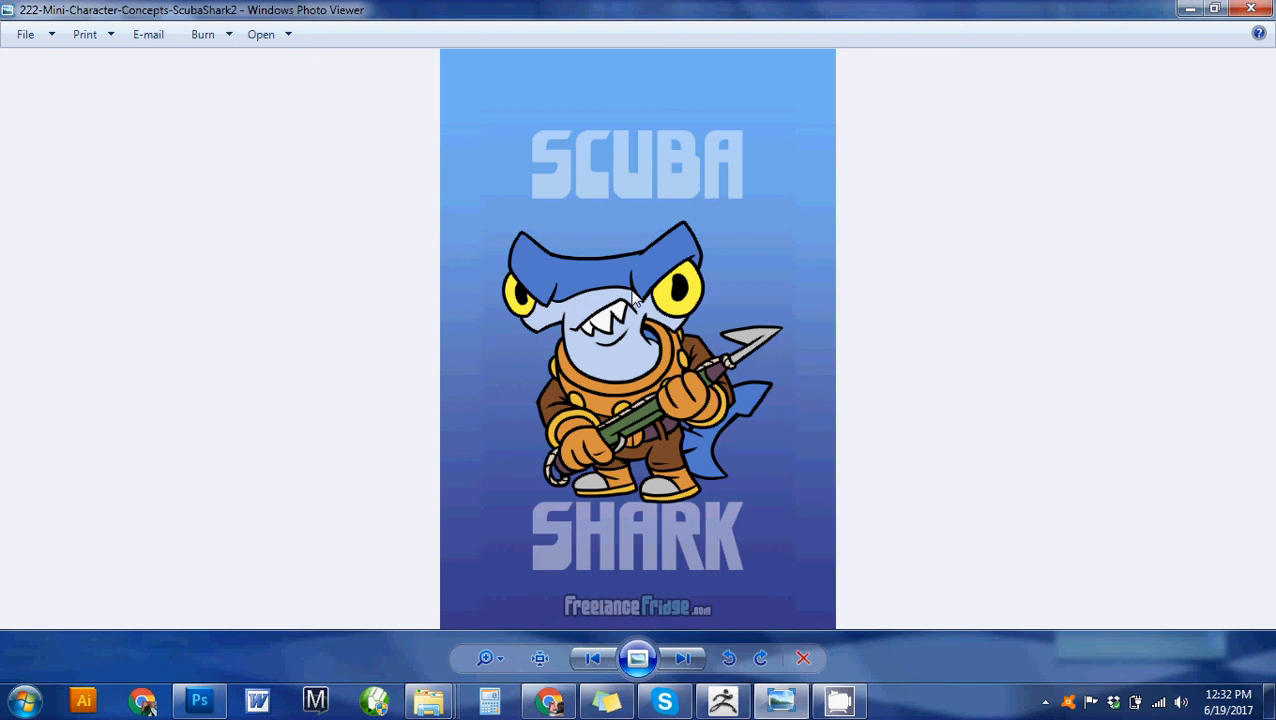
pyautogui.click(724, 703)
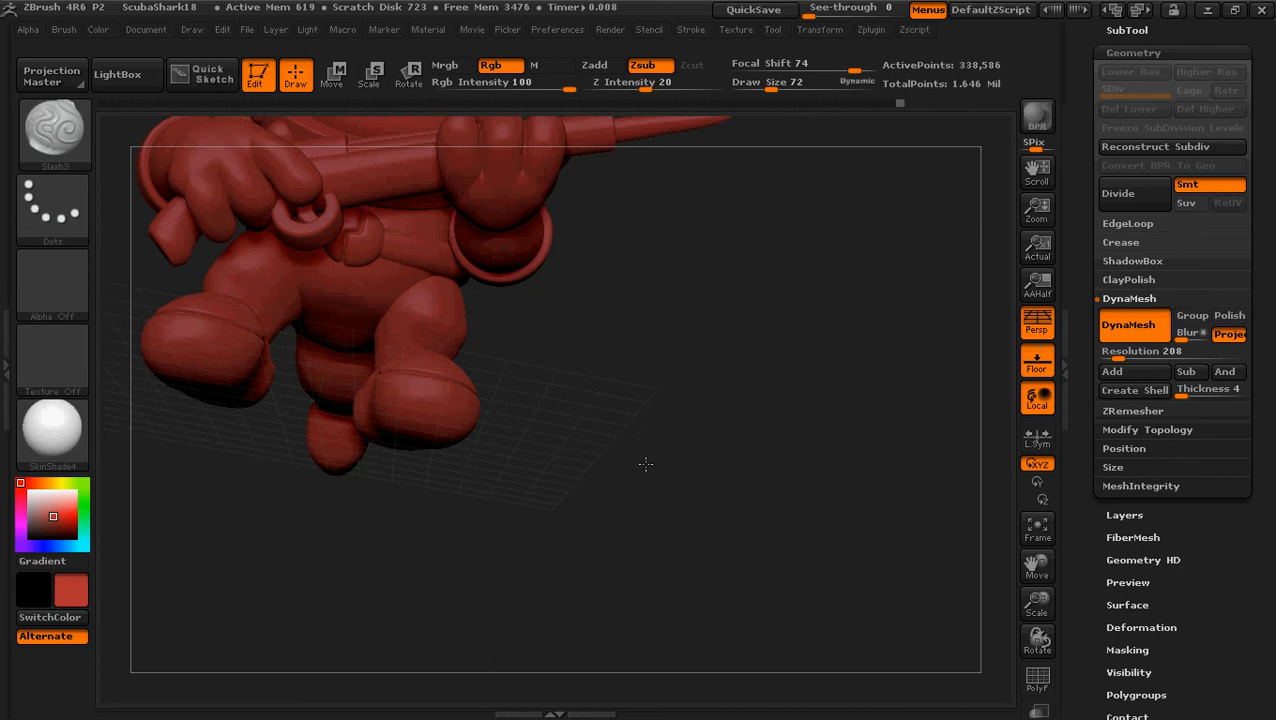
# Step: Try carving a horizontal crease across the snout between the brows with Slash3, and undo the stroke
pyautogui.moveTo(742, 324); pyautogui.dragTo(751, 352)
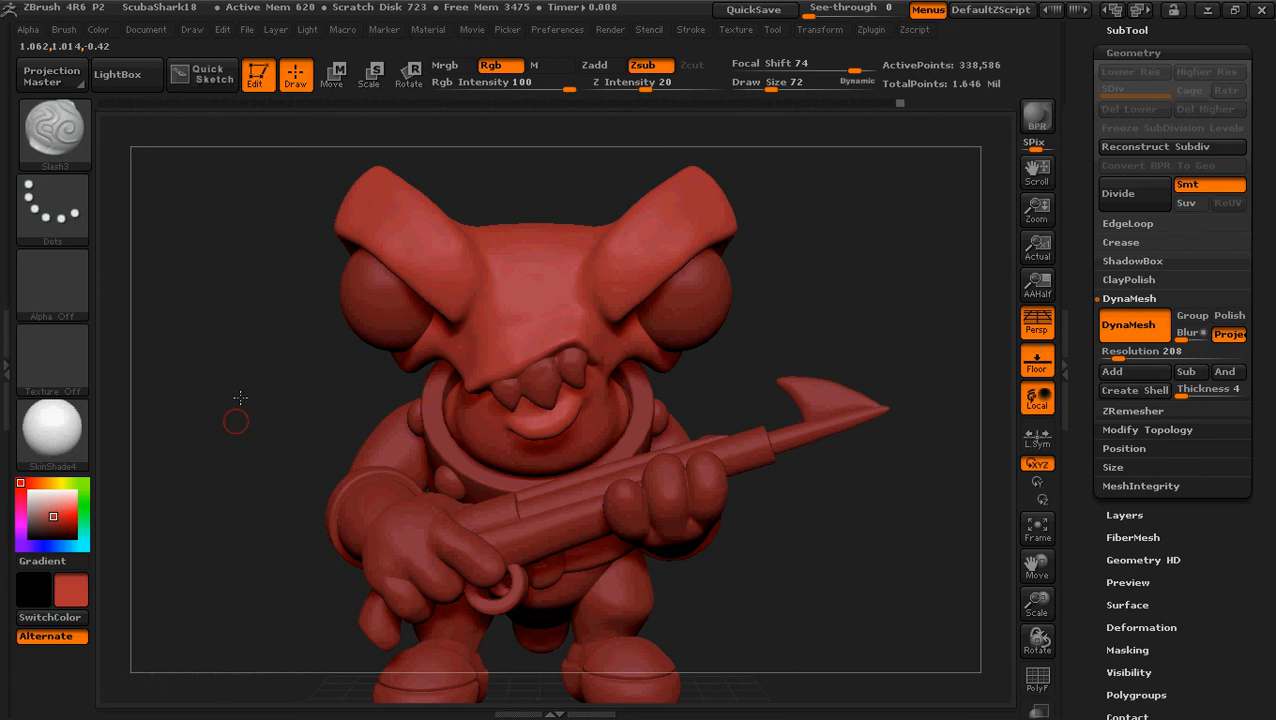
pyautogui.moveTo(240, 398); pyautogui.dragTo(252, 420)
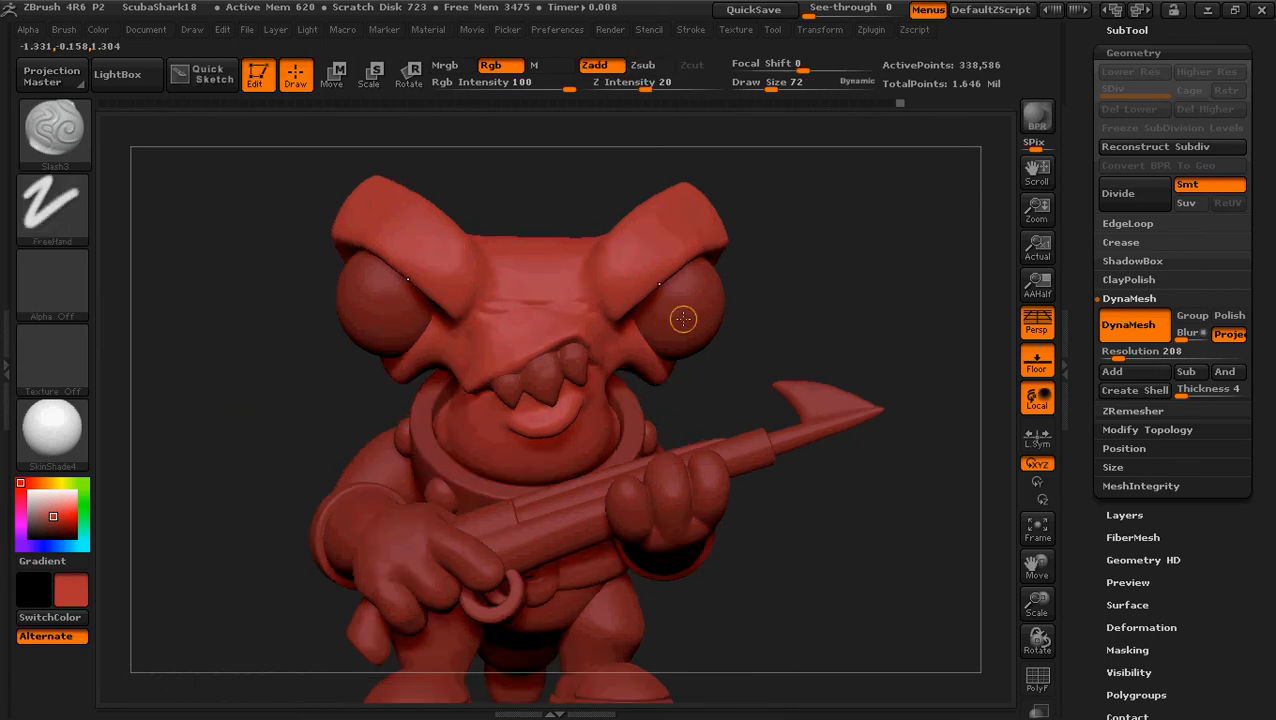
pyautogui.hotkey('ctrl', 'z')
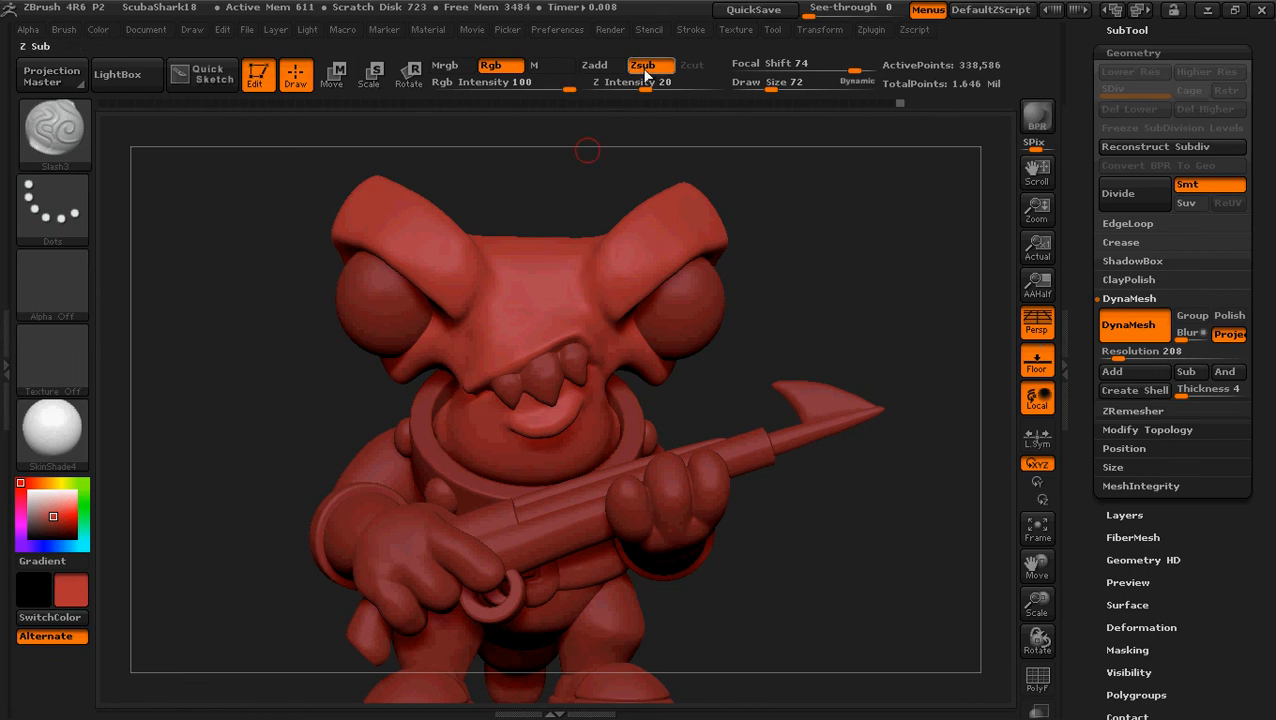
# Step: Carve a crease across the top of the snout from brow to brow with Slash3 at Z Intensity 39
pyautogui.moveTo(645, 89); pyautogui.dragTo(670, 89)
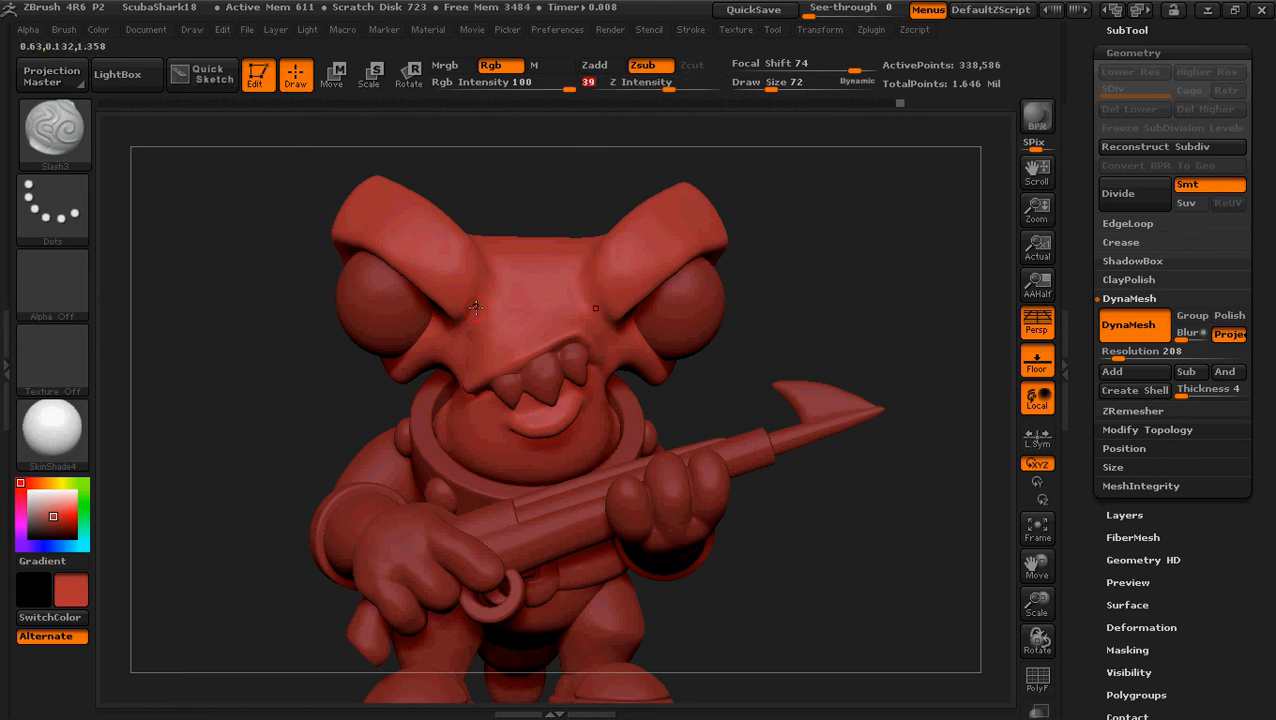
pyautogui.moveTo(472, 318); pyautogui.dragTo(533, 305)
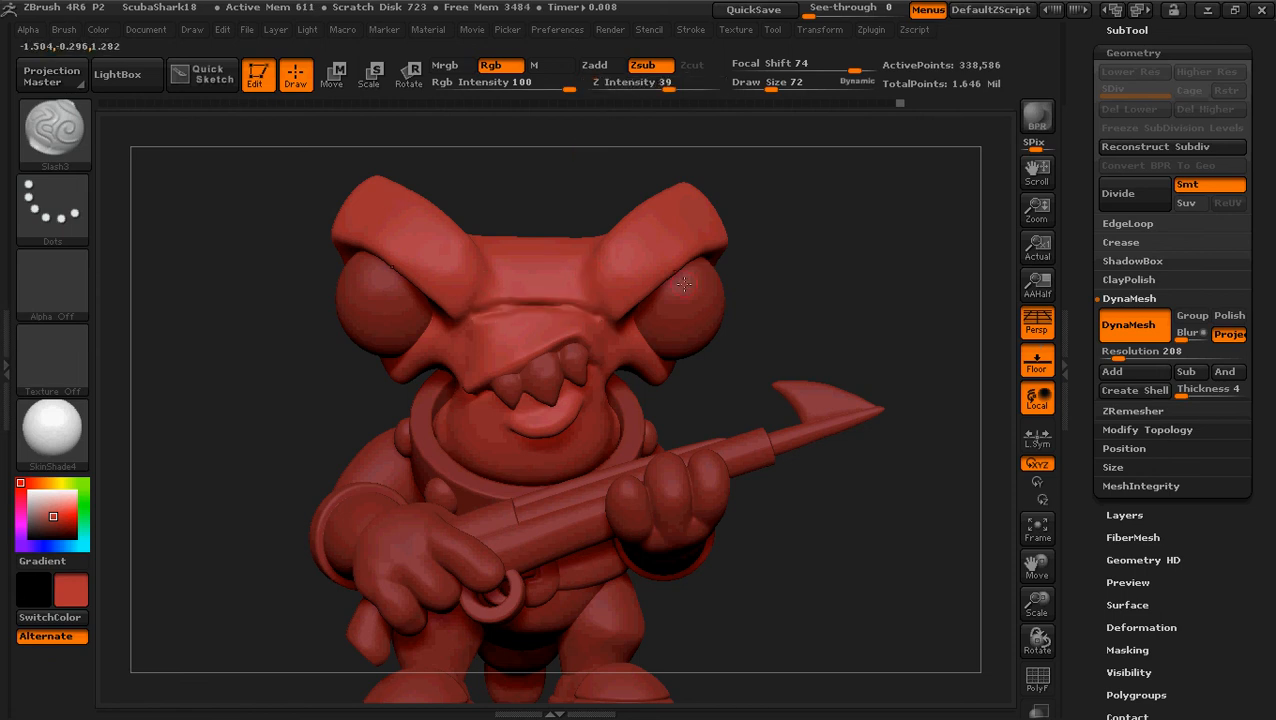
pyautogui.hotkey('ctrl', 'z')
pyautogui.hotkey('ctrl', 'z')
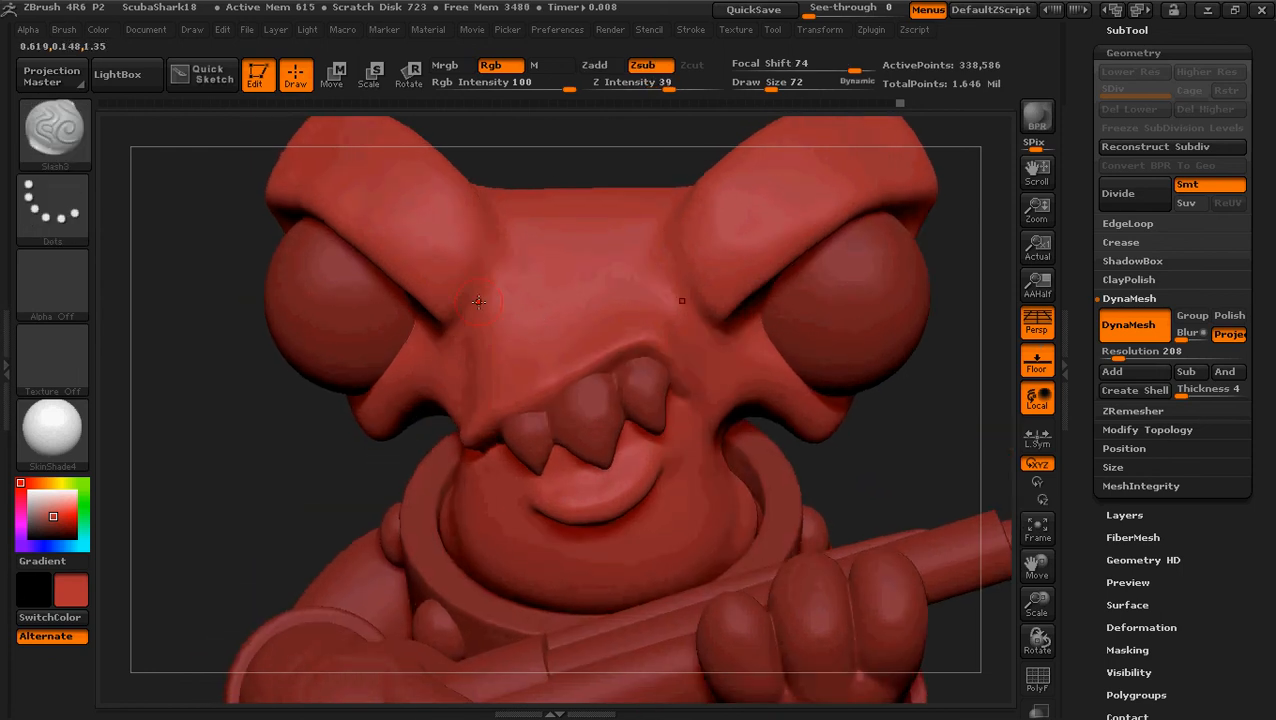
pyautogui.moveTo(470, 311); pyautogui.dragTo(604, 290)
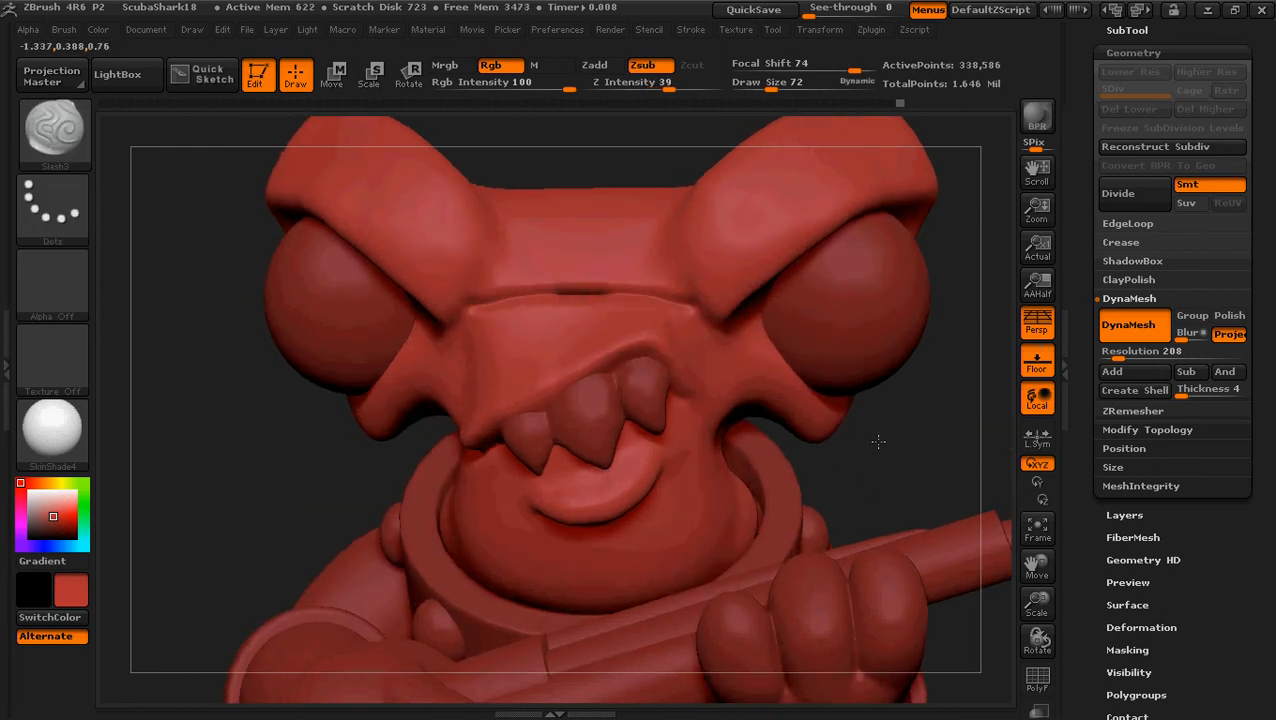
pyautogui.moveTo(906, 478); pyautogui.dragTo(870, 484)
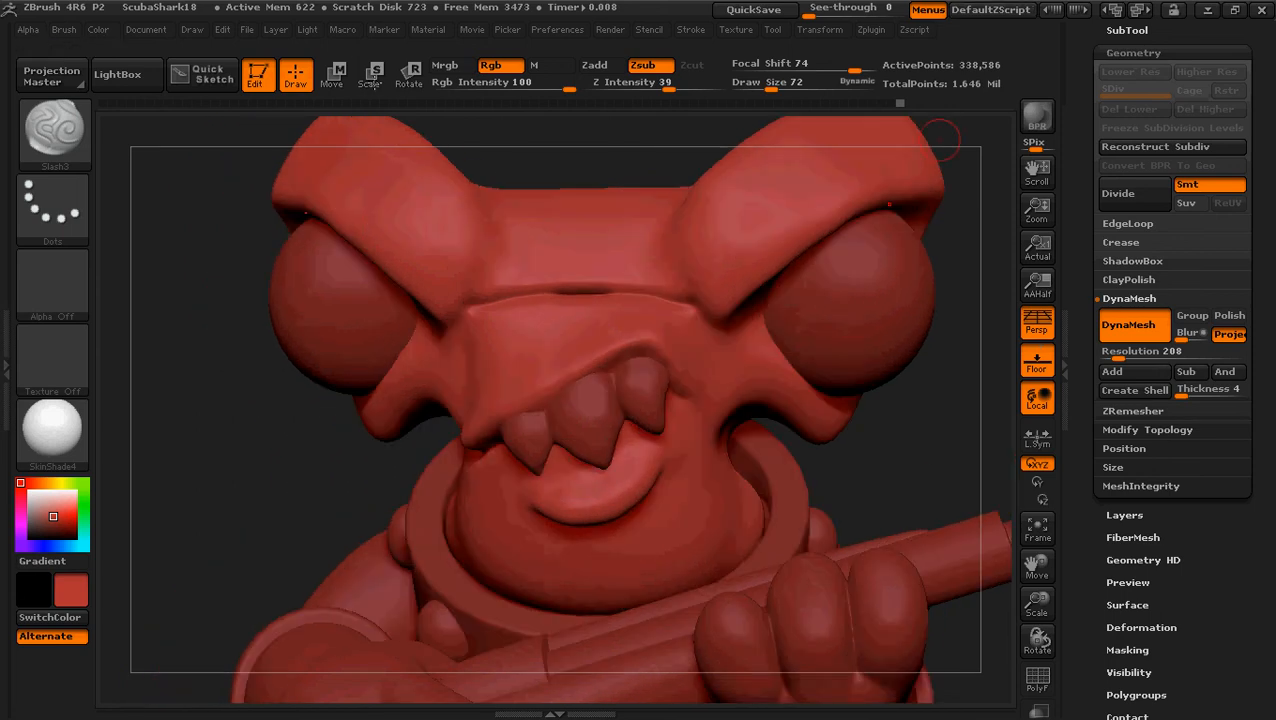
# Step: Reshape the snout crease between the brows into a smoother curve with the Move brush at draw size 168
pyautogui.click(49, 136)
pyautogui.click(461, 150)
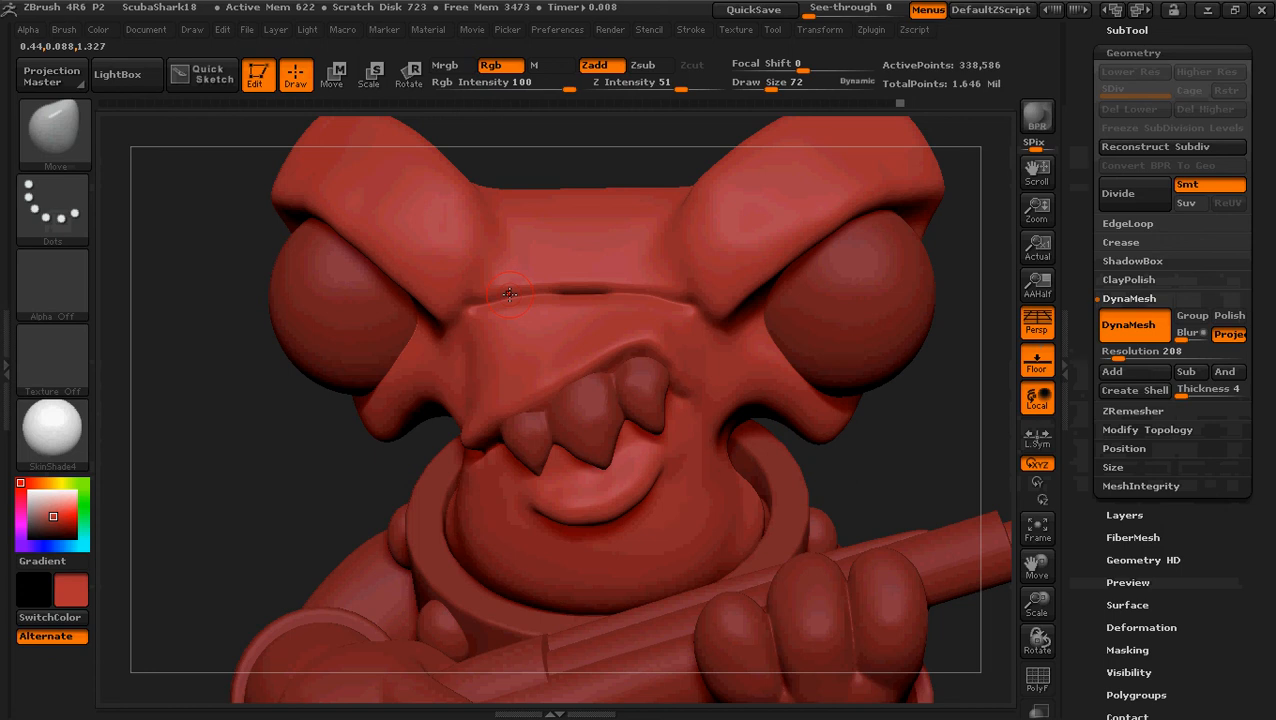
pyautogui.press(']')
pyautogui.moveTo(516, 283); pyautogui.dragTo(510, 299)
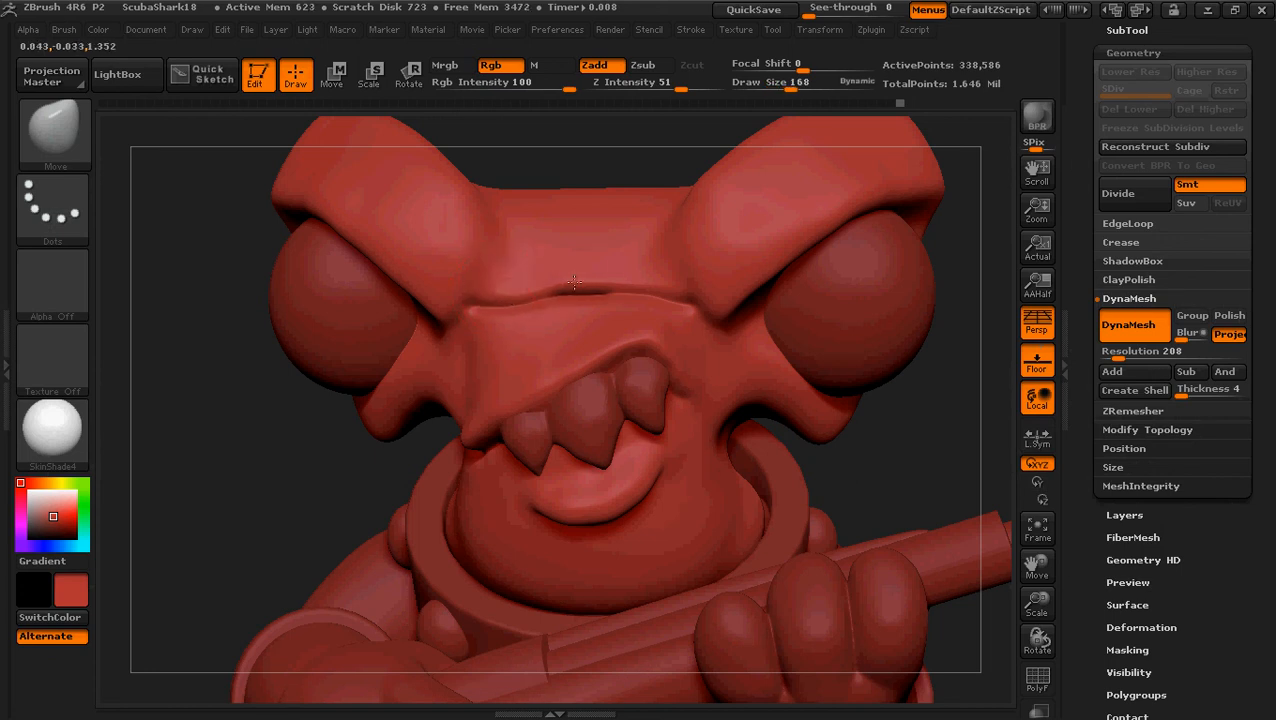
pyautogui.moveTo(577, 272)
pyautogui.mouseDown()
pyautogui.moveTo(579, 296)
pyautogui.moveTo(577, 285)
pyautogui.mouseUp()
pyautogui.moveTo(686, 311)
pyautogui.mouseDown()
pyautogui.moveTo(664, 292)
pyautogui.moveTo(597, 290)
pyautogui.mouseUp()
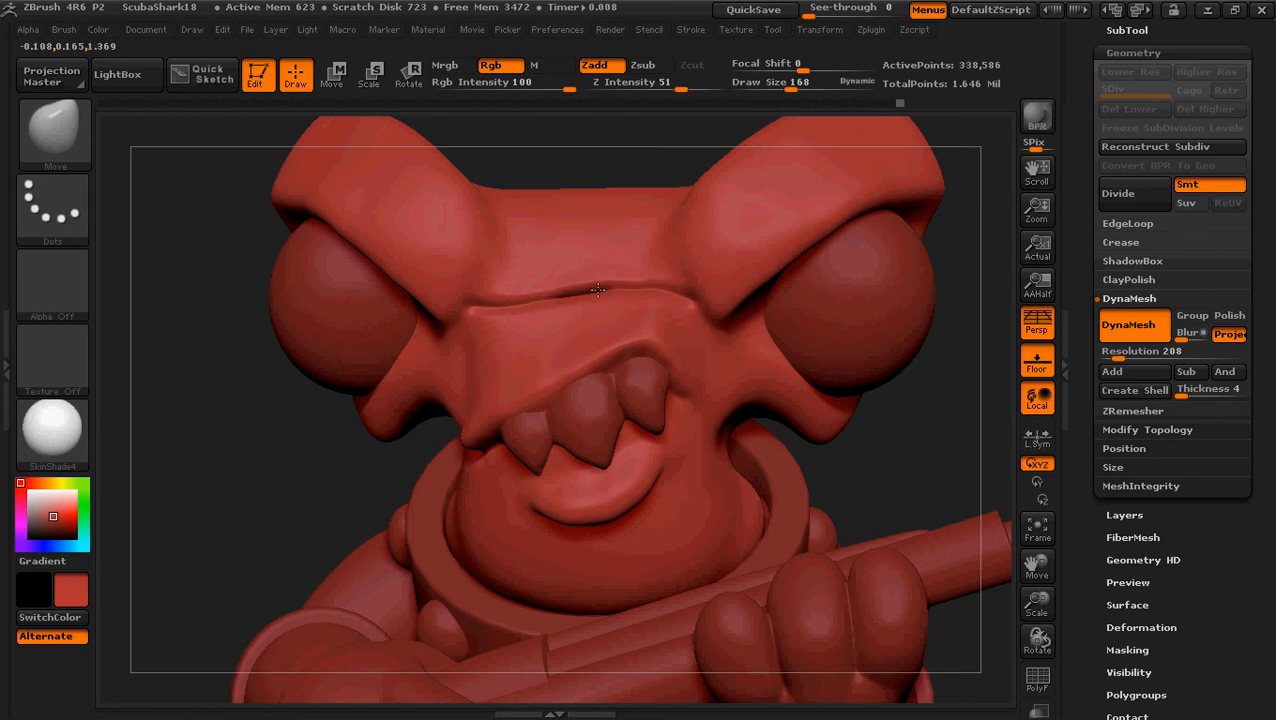
pyautogui.moveTo(171, 490)
pyautogui.mouseDown()
pyautogui.moveTo(193, 484)
pyautogui.moveTo(137, 484)
pyautogui.moveTo(193, 494)
pyautogui.mouseUp()
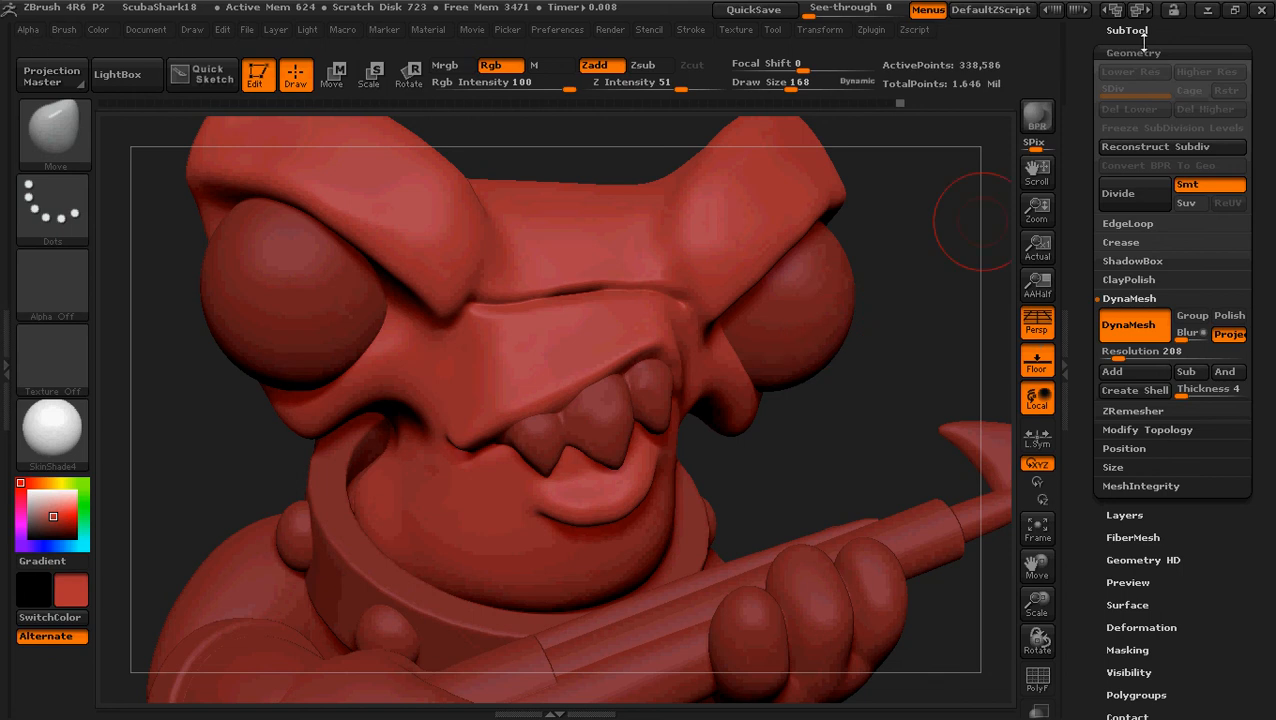